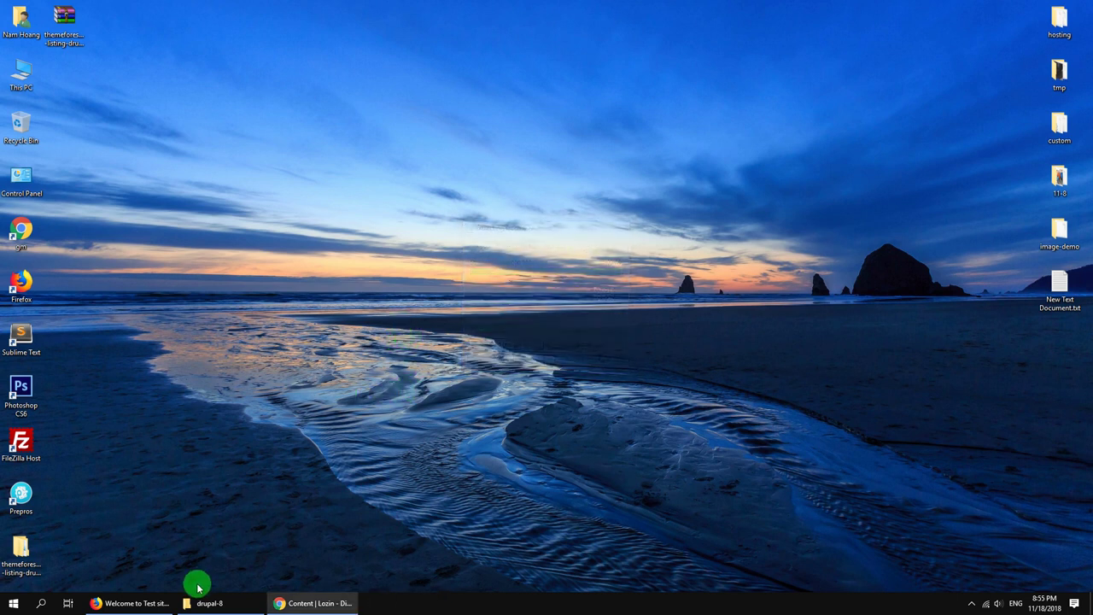
Step: Open the extracted theme package folder from the desktop and go into its existing-installation folder
{"action": "left_click", "coordinate": [15, 556]}
{"action": "double_click", "coordinate": [15, 556]}
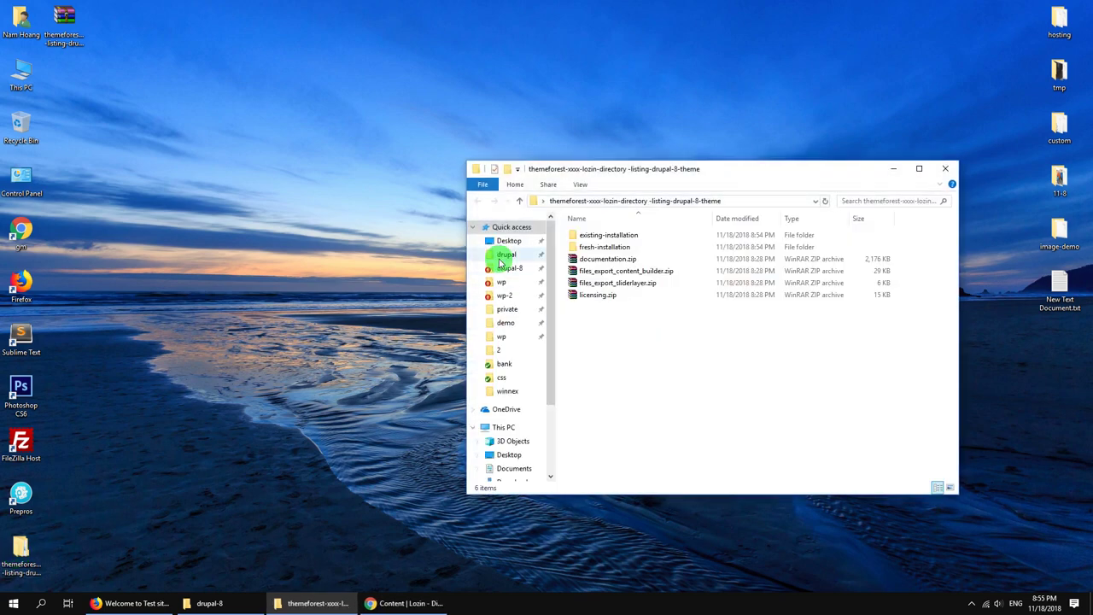
{"action": "left_click", "coordinate": [588, 234]}
{"action": "left_click", "coordinate": [603, 247]}
{"action": "left_click", "coordinate": [602, 270]}
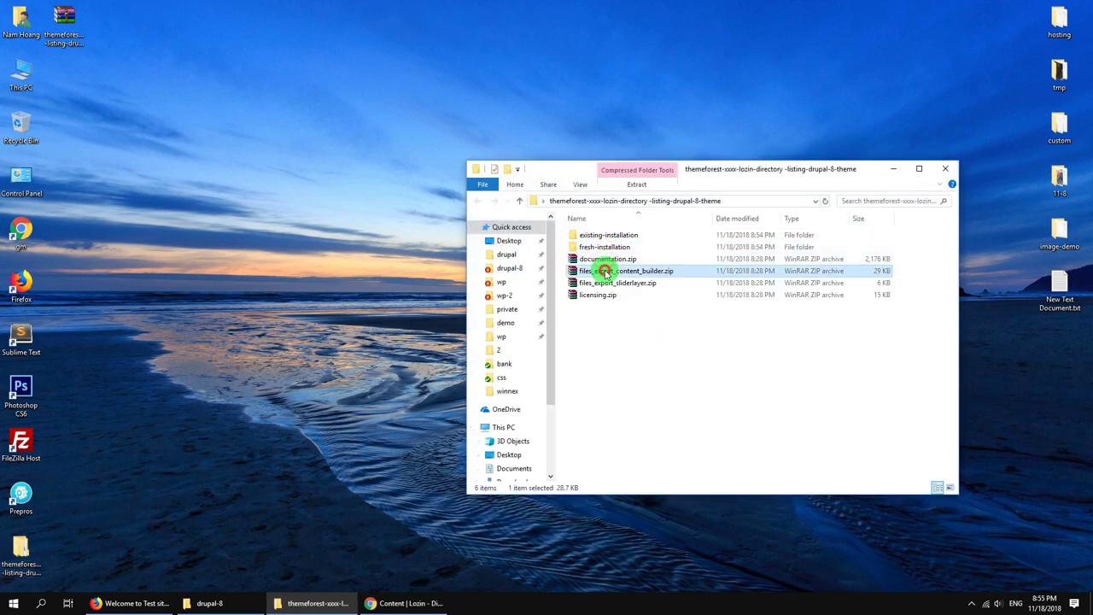
{"action": "left_click", "coordinate": [602, 283]}
{"action": "left_click", "coordinate": [602, 295]}
{"action": "double_click", "coordinate": [605, 234]}
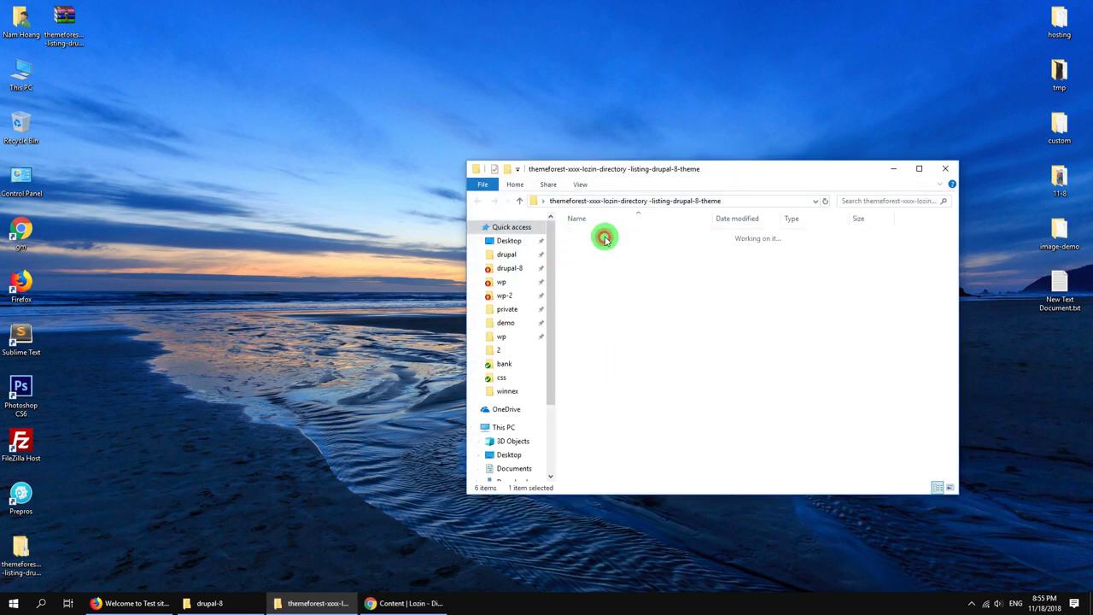
{"action": "left_click_drag", "start_coordinate": [725, 173], "coordinate": [356, 151]}
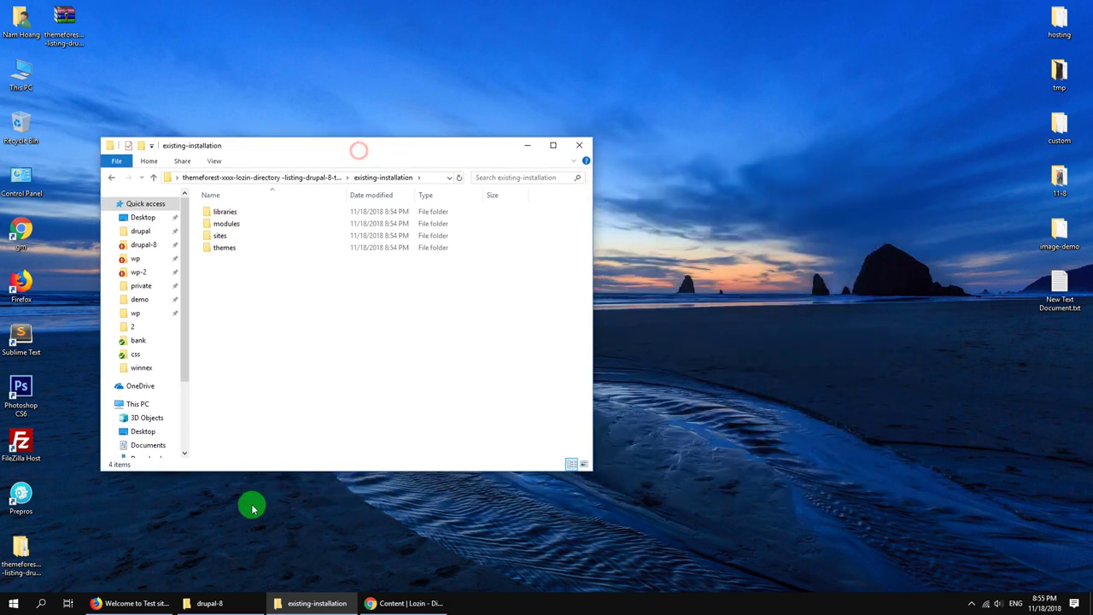
Step: Check the address of the local Drupal test site in Firefox and return to the folder windows
{"action": "left_click", "coordinate": [159, 601]}
{"action": "left_click_drag", "start_coordinate": [195, 46], "coordinate": [308, 47]}
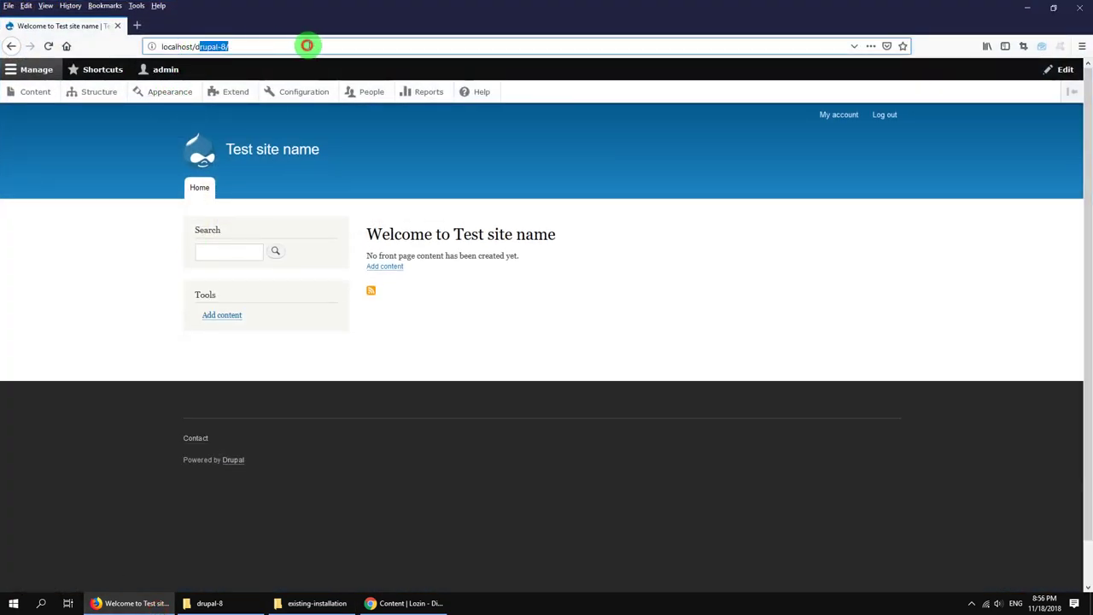
{"action": "left_click", "coordinate": [135, 311]}
{"action": "left_click", "coordinate": [129, 588]}
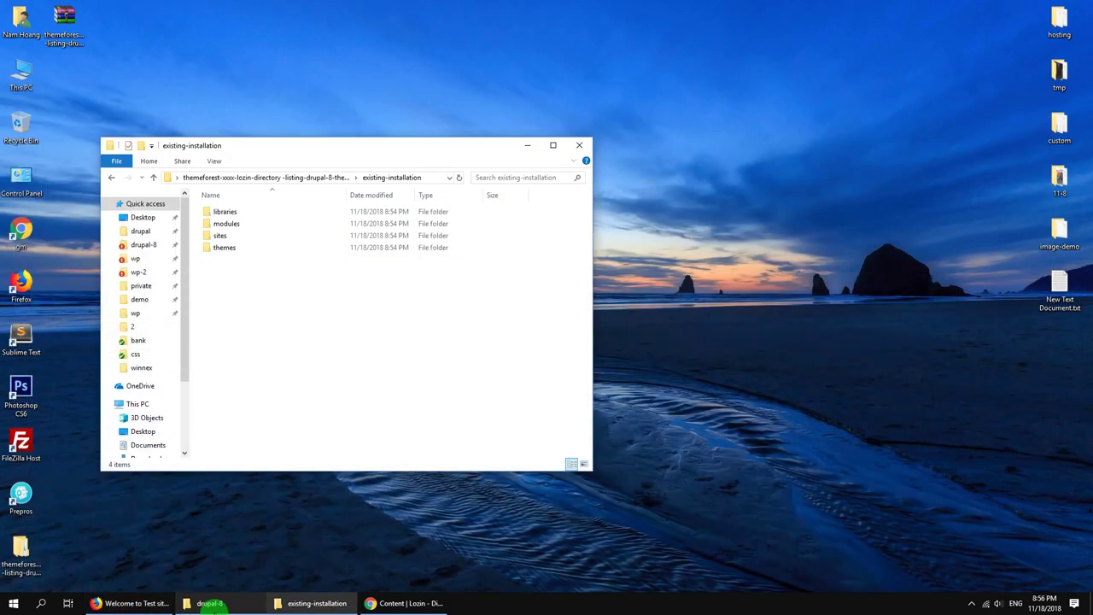
Step: Copy the libraries folder from existing-installation into the site's htdocs\drupal-8 folder
{"action": "left_click", "coordinate": [210, 603]}
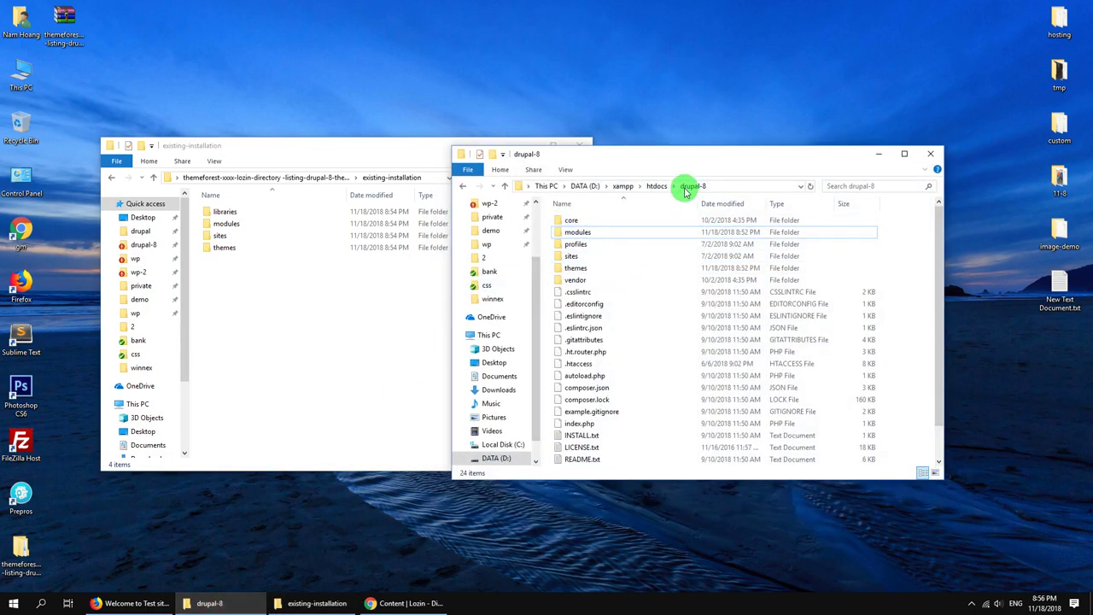
{"action": "left_click", "coordinate": [298, 305]}
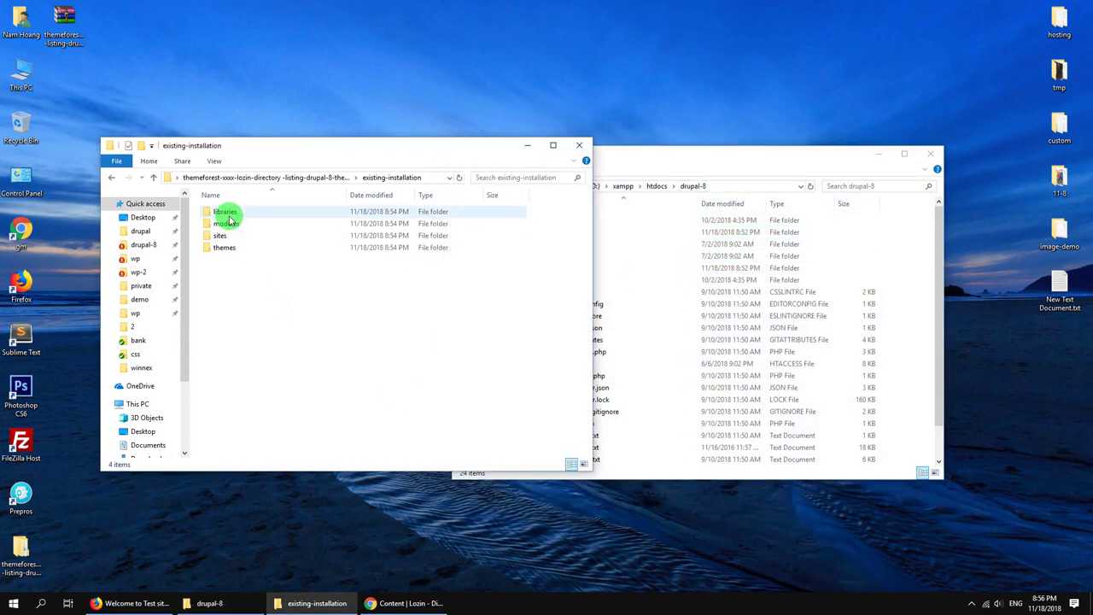
{"action": "left_click_drag", "start_coordinate": [646, 156], "coordinate": [760, 131]}
{"action": "left_click_drag", "start_coordinate": [225, 211], "coordinate": [733, 331]}
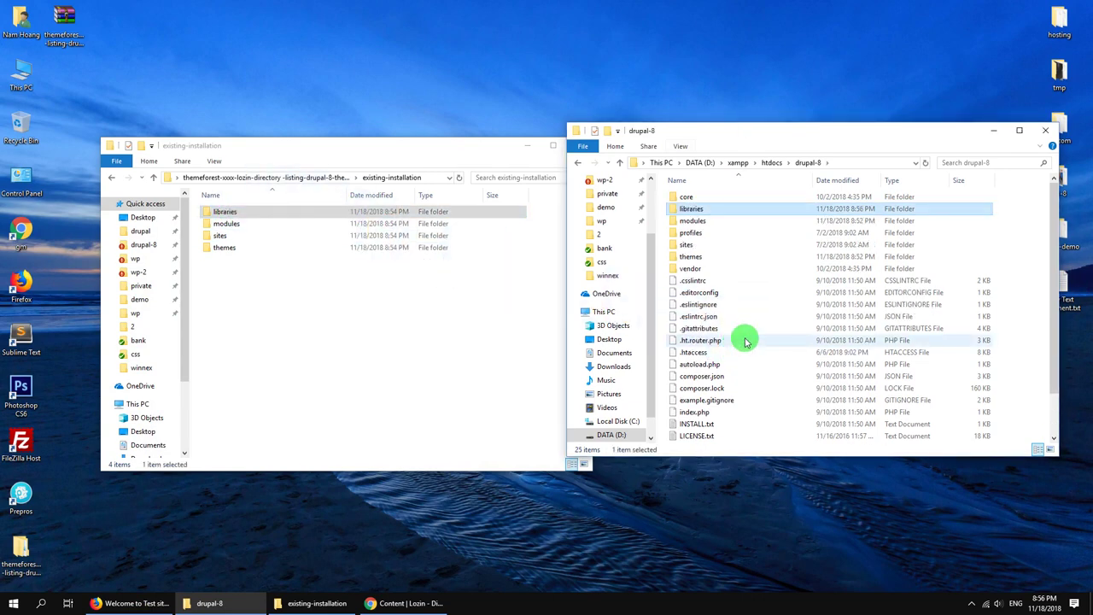
Step: Copy all folders inside the package's modules folder into the drupal-8 modules folder
{"action": "left_click", "coordinate": [247, 224]}
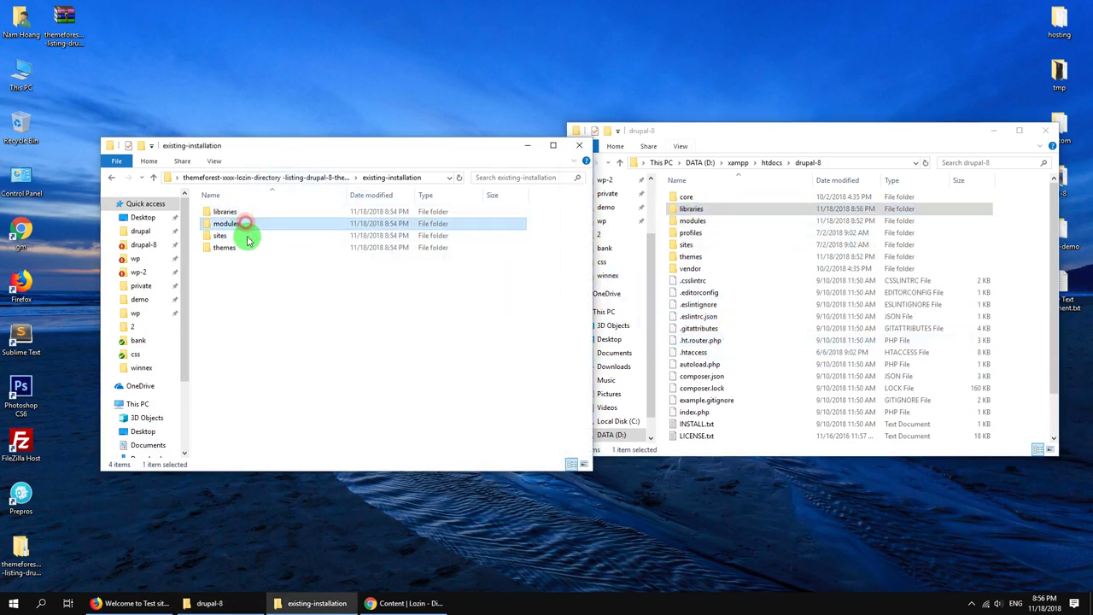
{"action": "double_click", "coordinate": [247, 224]}
{"action": "key", "text": "ctrl+a"}
{"action": "double_click", "coordinate": [692, 221]}
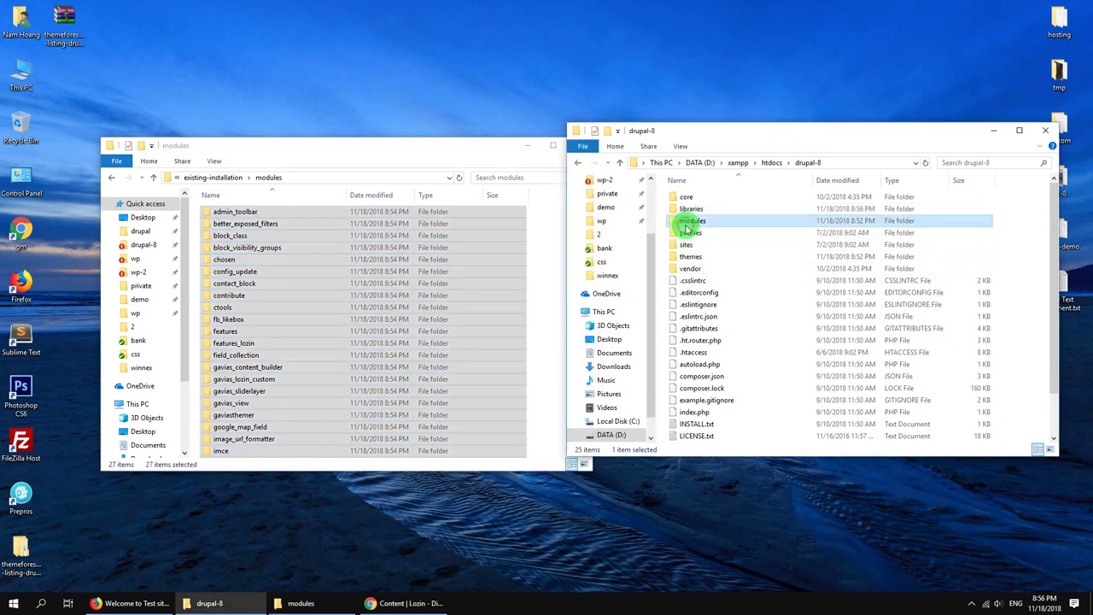
{"action": "left_click_drag", "start_coordinate": [391, 303], "coordinate": [773, 301]}
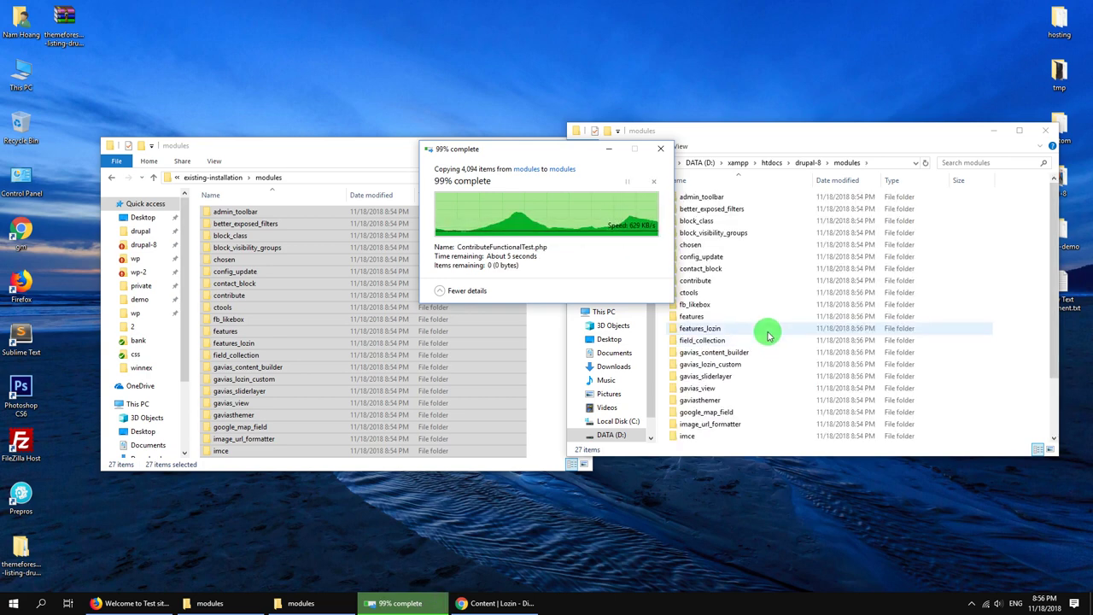
Step: Copy the default folder from the package's sites folder into the drupal-8 sites folder
{"action": "left_click", "coordinate": [235, 179]}
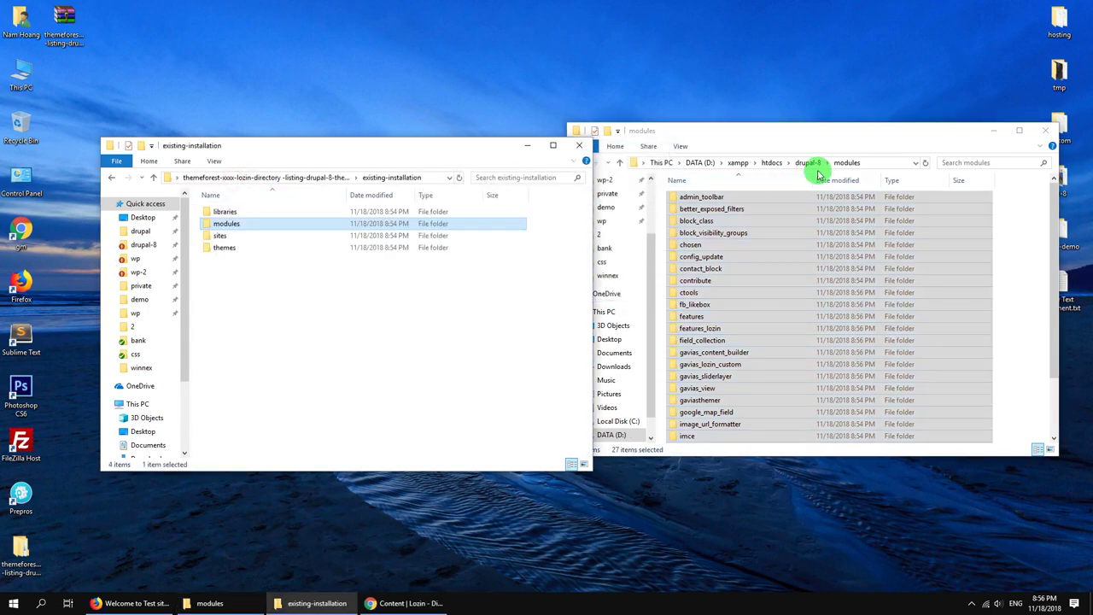
{"action": "left_click", "coordinate": [808, 163]}
{"action": "left_click", "coordinate": [218, 237]}
{"action": "double_click", "coordinate": [217, 237]}
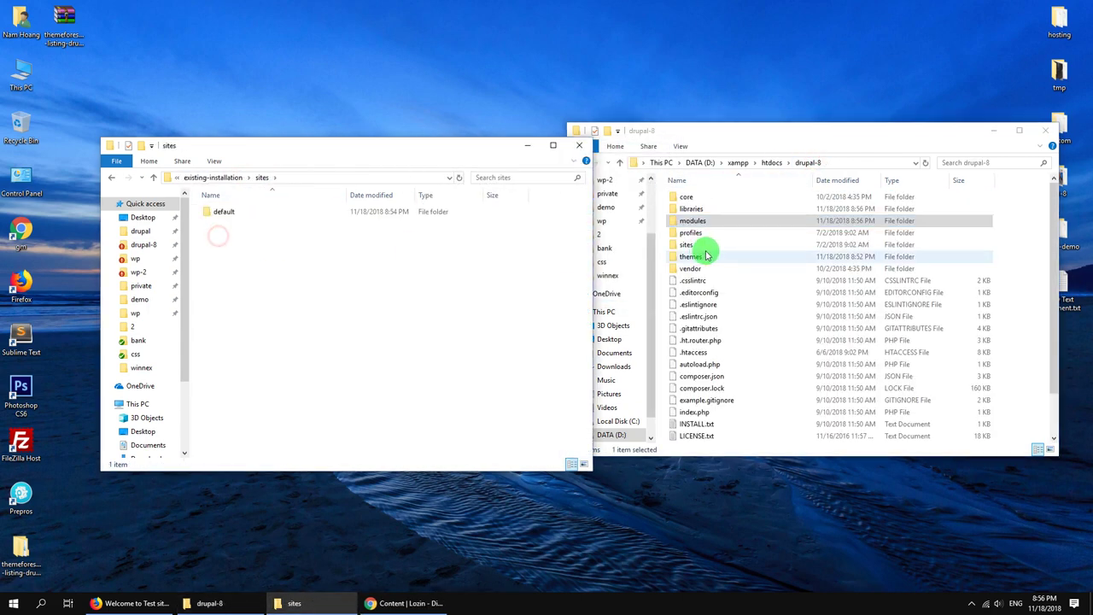
{"action": "double_click", "coordinate": [693, 244]}
{"action": "left_click", "coordinate": [231, 216]}
{"action": "left_click_drag", "start_coordinate": [230, 215], "coordinate": [768, 334]}
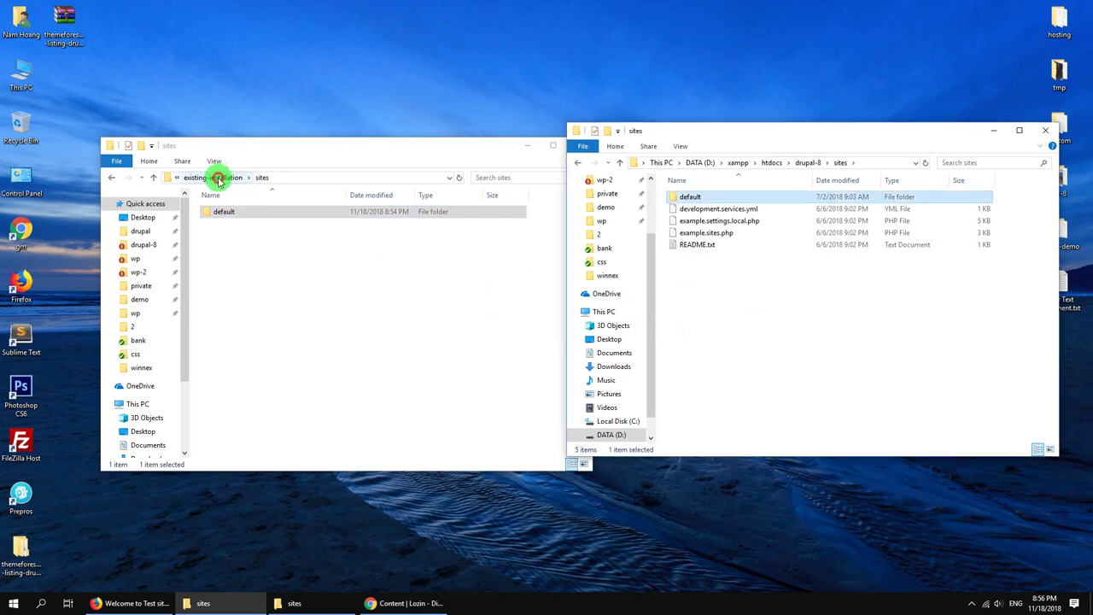
Step: Copy the gavias_lozin folder from the package's themes folder into the drupal-8 themes folder
{"action": "left_click", "coordinate": [215, 177]}
{"action": "left_click", "coordinate": [808, 162]}
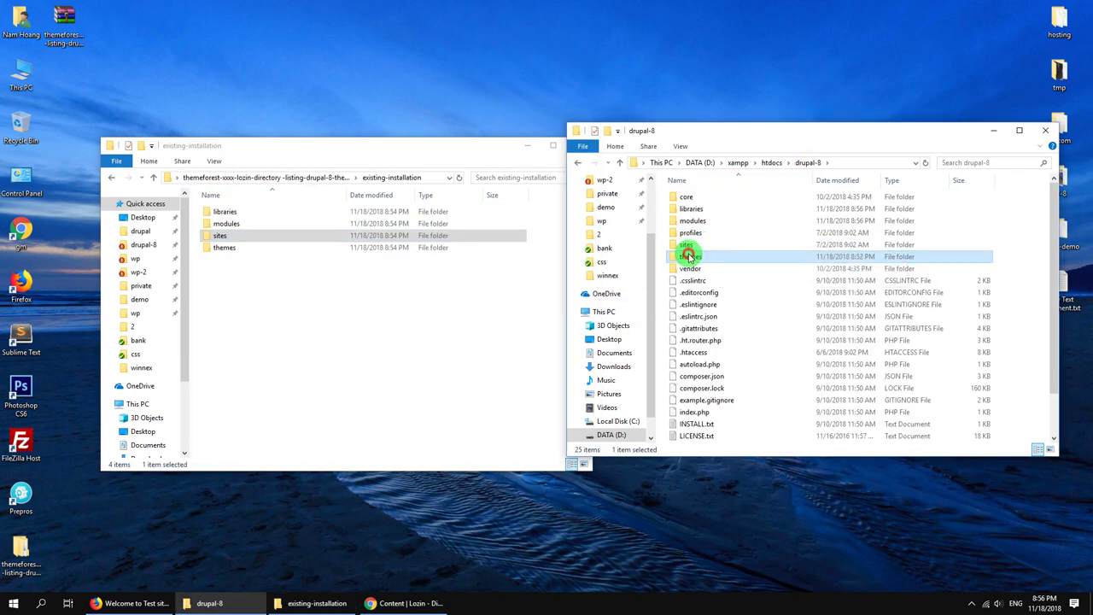
{"action": "double_click", "coordinate": [690, 257]}
{"action": "left_click", "coordinate": [226, 252]}
{"action": "double_click", "coordinate": [227, 257]}
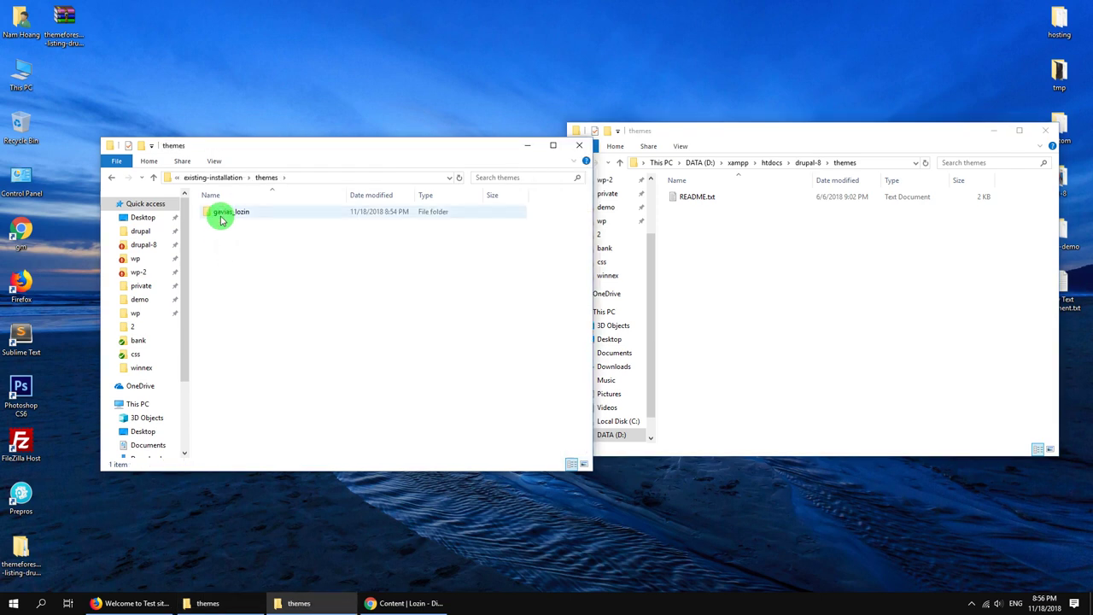
{"action": "left_click_drag", "start_coordinate": [220, 213], "coordinate": [737, 299]}
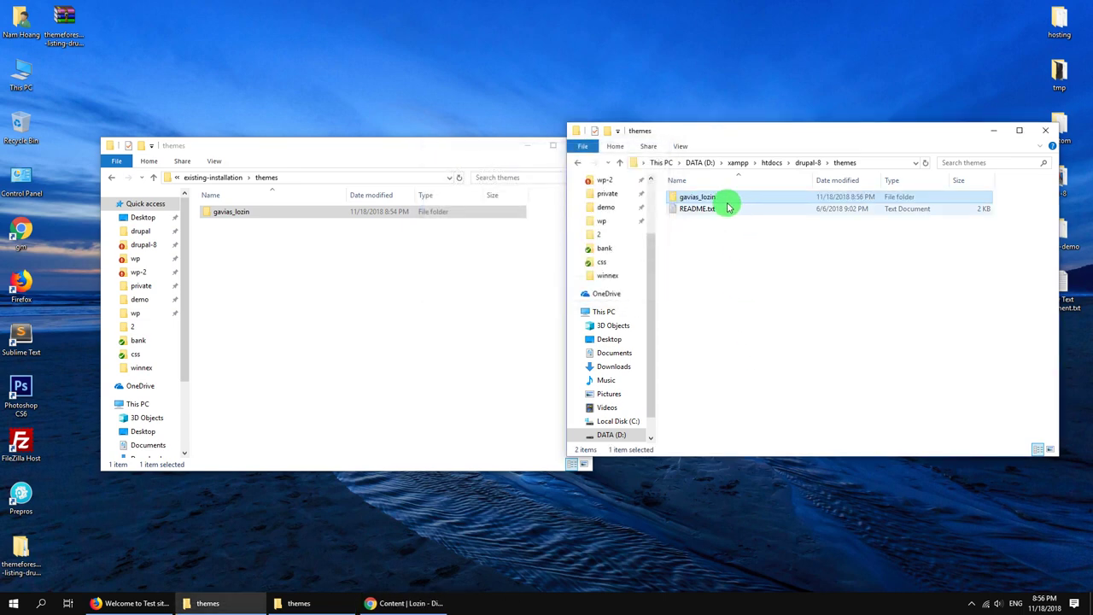
Step: Switch to the Drupal site in Firefox and install Gavias Lozin 8.x as the default theme
{"action": "left_click", "coordinate": [135, 601]}
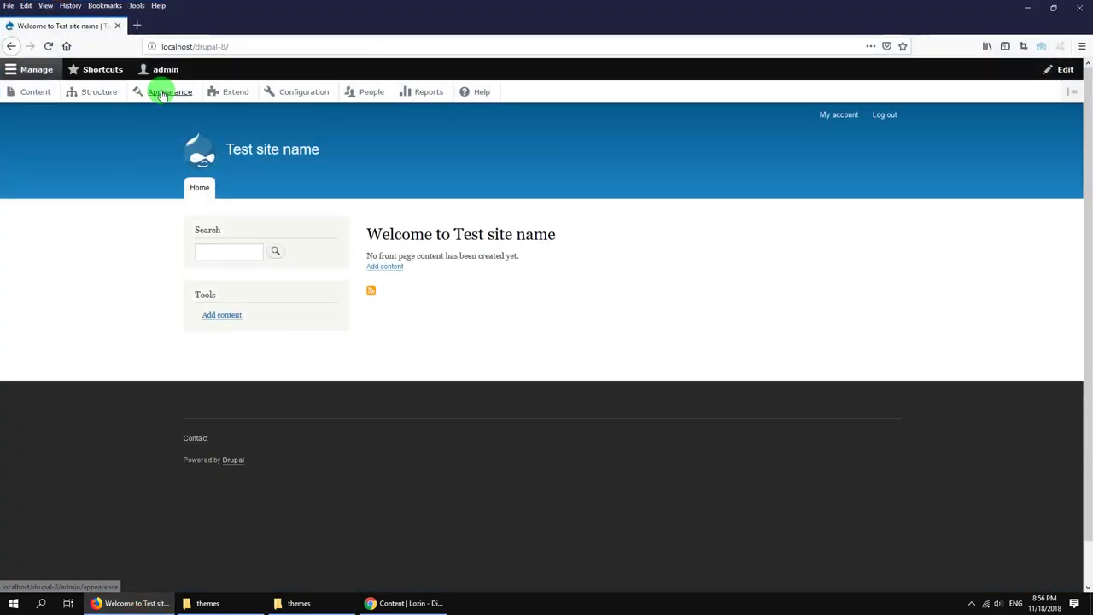
{"action": "left_click", "coordinate": [160, 91]}
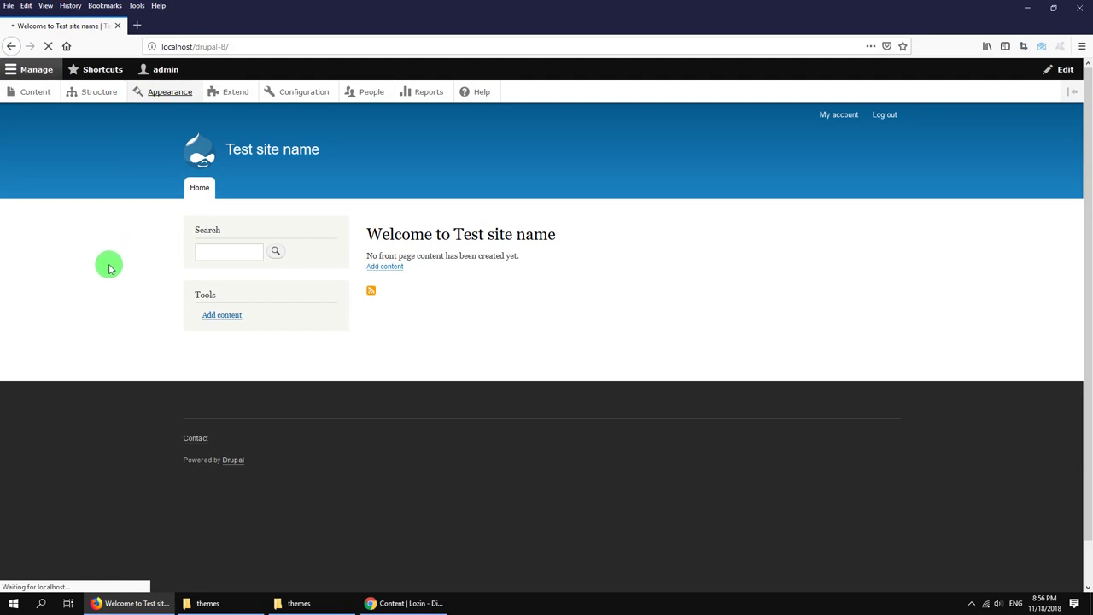
{"action": "scroll", "coordinate": [319, 436], "scroll_direction": "down", "scroll_amount": 5}
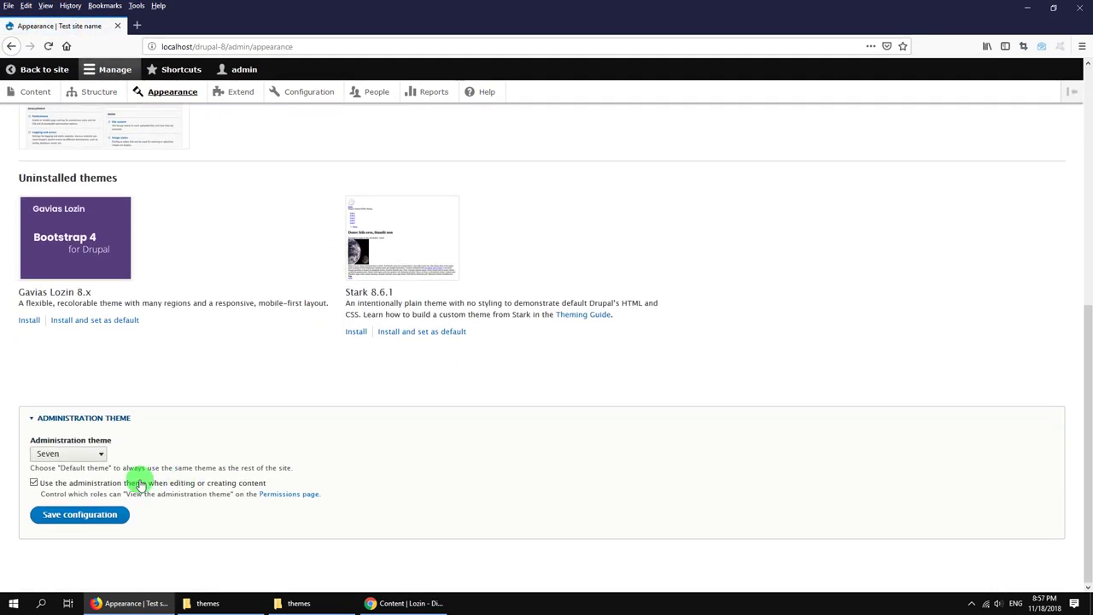
{"action": "left_click", "coordinate": [114, 323]}
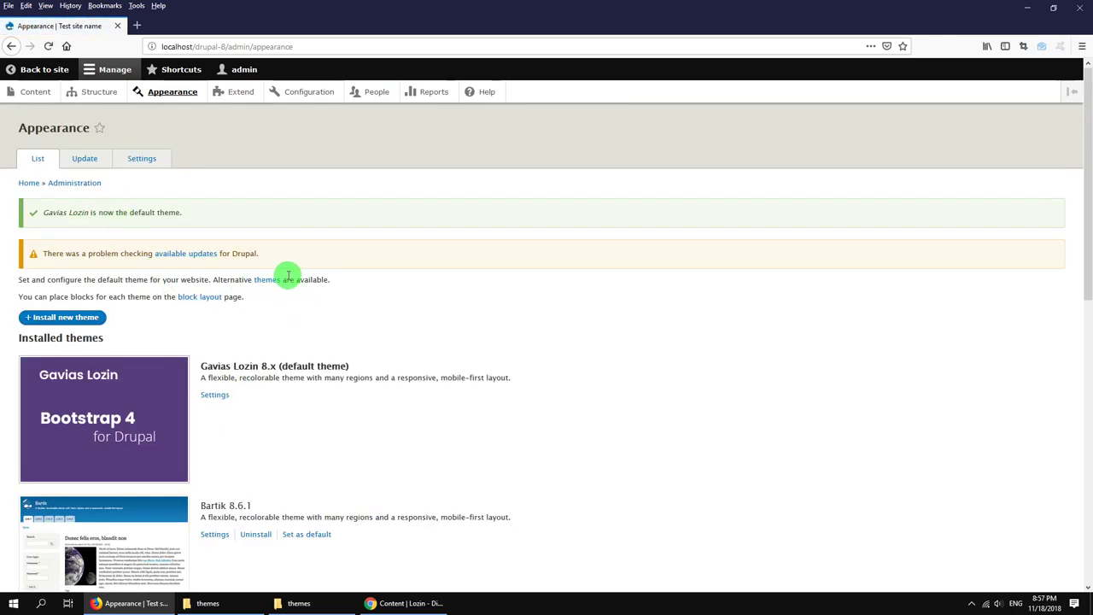
Step: Filter the site's modules by "gav" and install Gavias Content Builder, Custom View, Lozin Themer, SliderLayer and Themer
{"action": "left_click", "coordinate": [239, 95]}
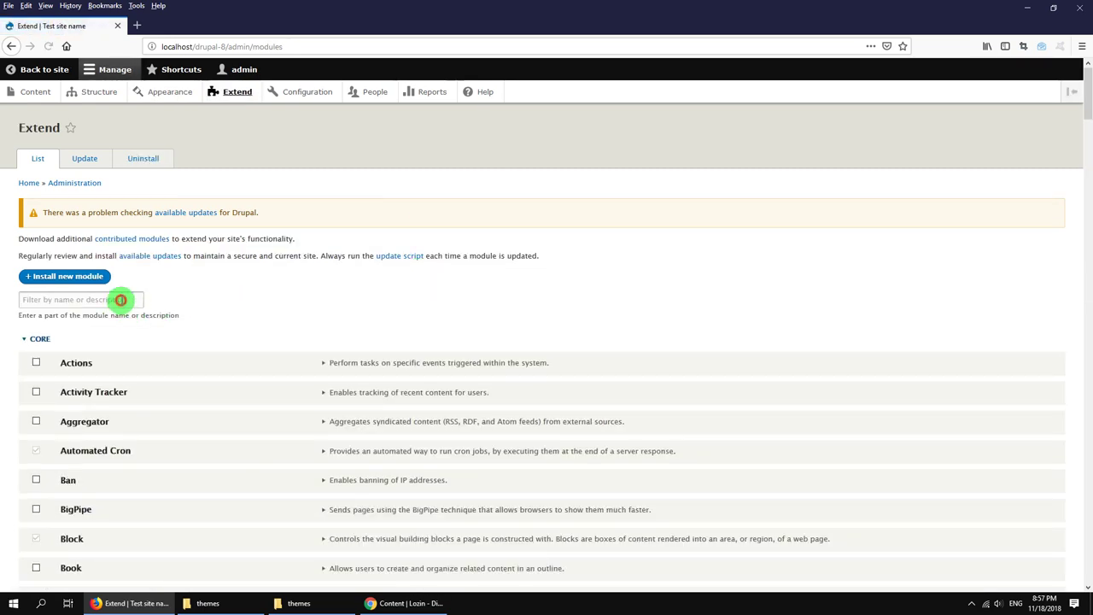
{"action": "left_click", "coordinate": [121, 300]}
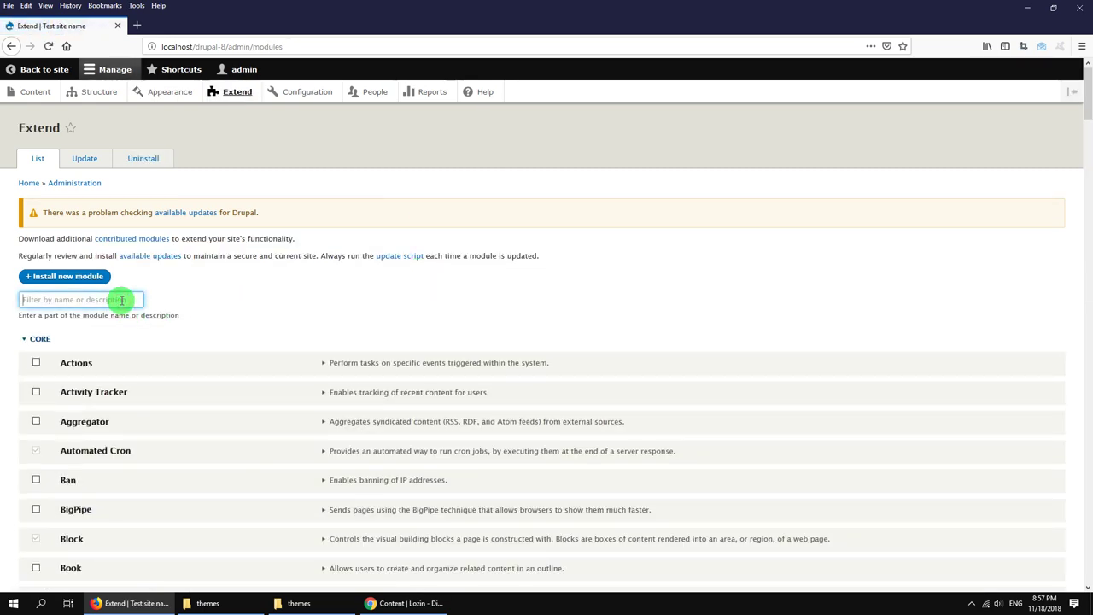
{"action": "type", "text": "gav"}
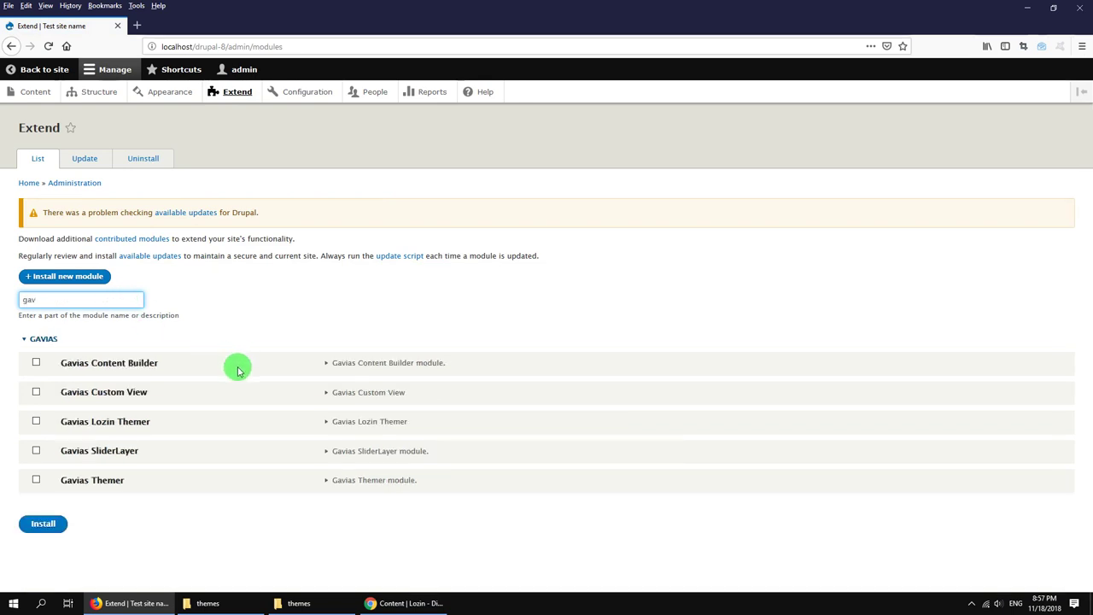
{"action": "left_click", "coordinate": [139, 362]}
{"action": "left_click", "coordinate": [107, 390]}
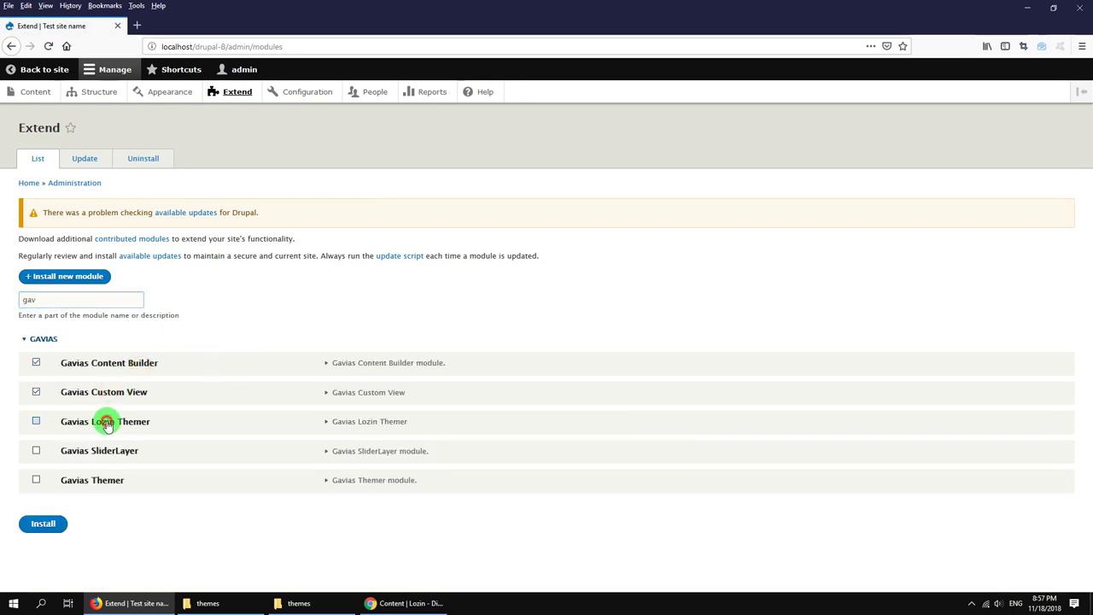
{"action": "left_click", "coordinate": [108, 420]}
{"action": "left_click", "coordinate": [108, 450]}
{"action": "left_click", "coordinate": [97, 481]}
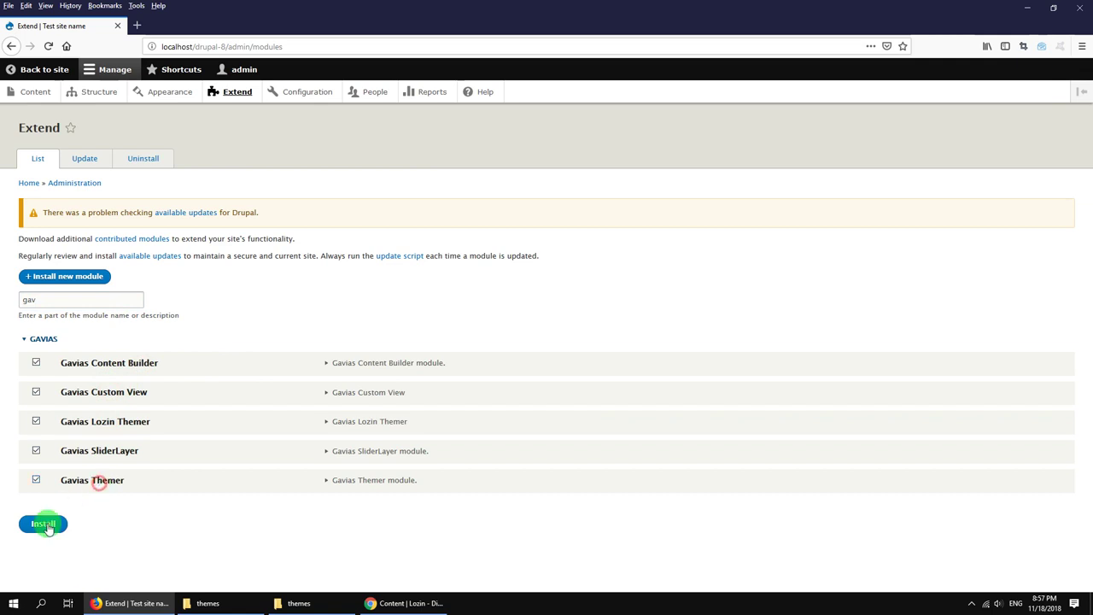
{"action": "left_click", "coordinate": [43, 522]}
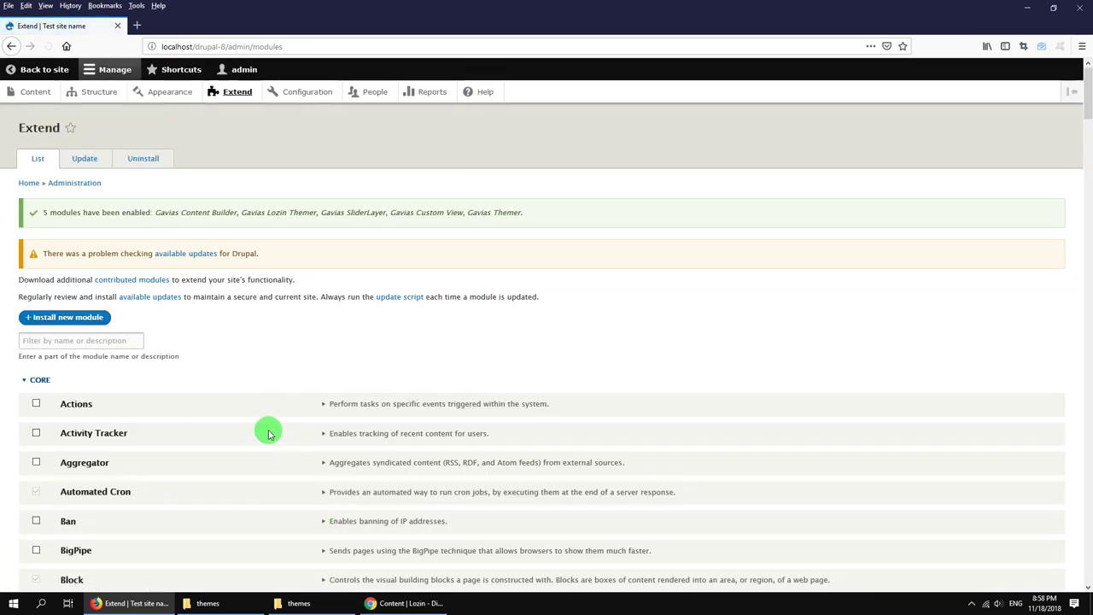
Step: Filter the modules by "lozin" and install Features Lozin together with its required modules
{"action": "left_click", "coordinate": [136, 342]}
{"action": "type", "text": "lozin"}
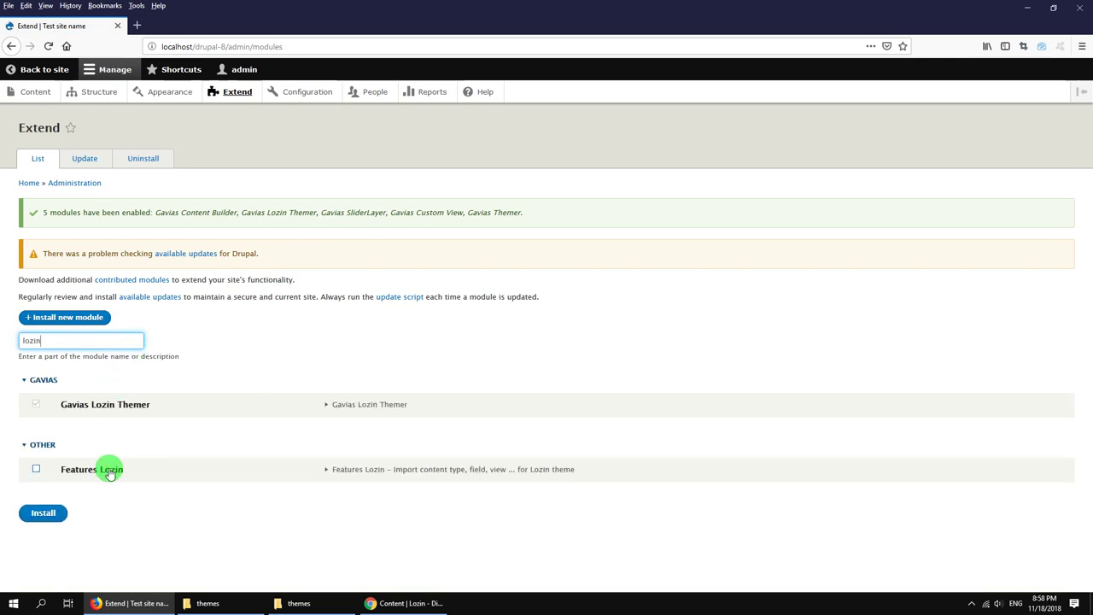
{"action": "left_click", "coordinate": [110, 472]}
{"action": "left_click", "coordinate": [43, 513]}
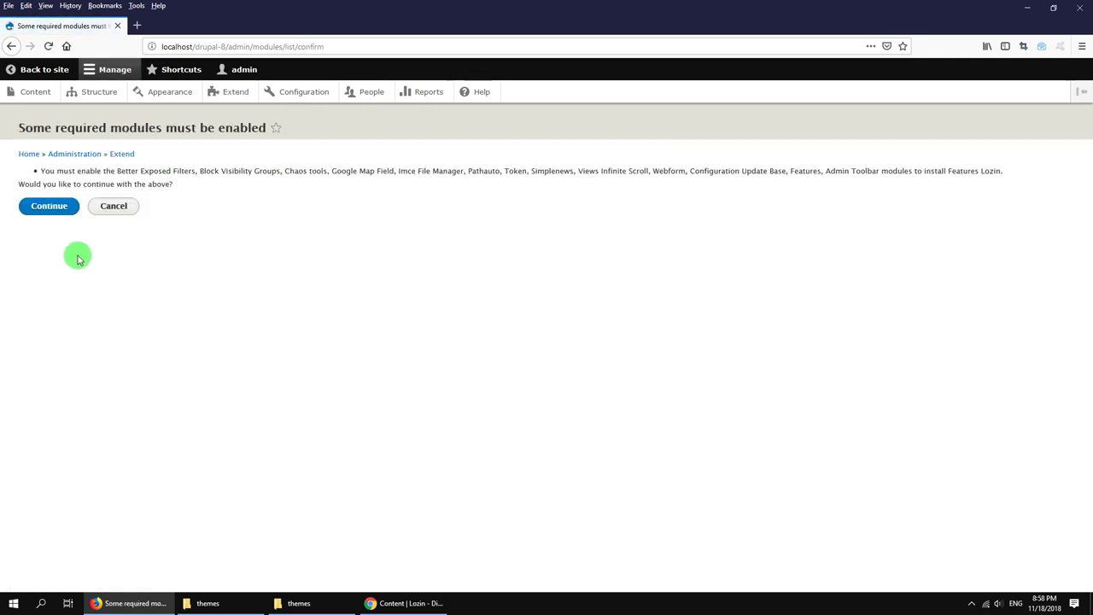
{"action": "left_click", "coordinate": [62, 214]}
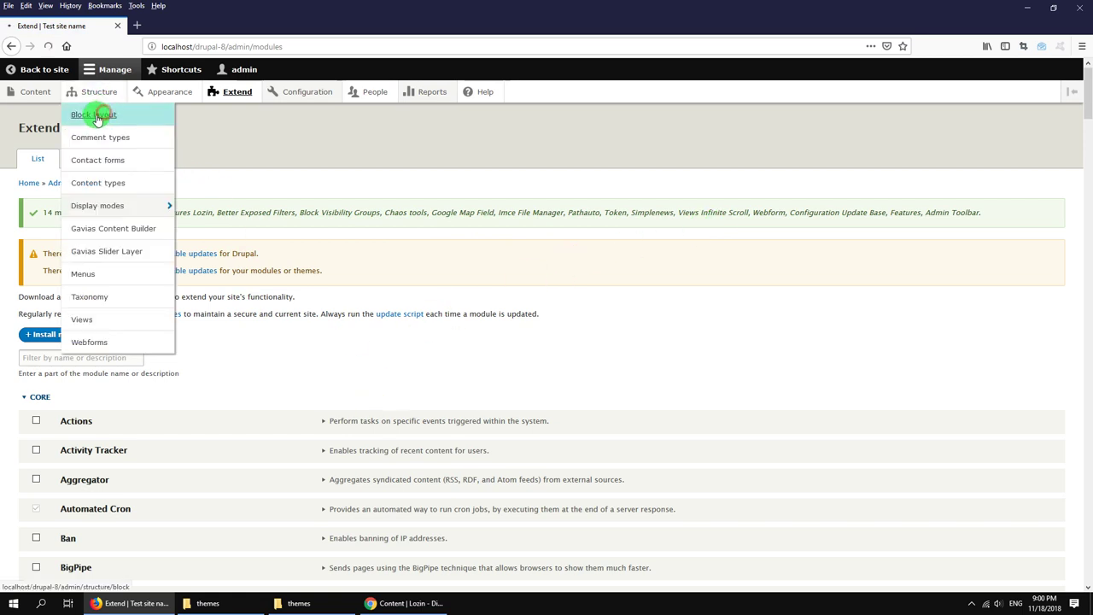
Step: In the Gavias Lozin block layout, move the Search block out of the After Offcanvas region
{"action": "left_click", "coordinate": [106, 121]}
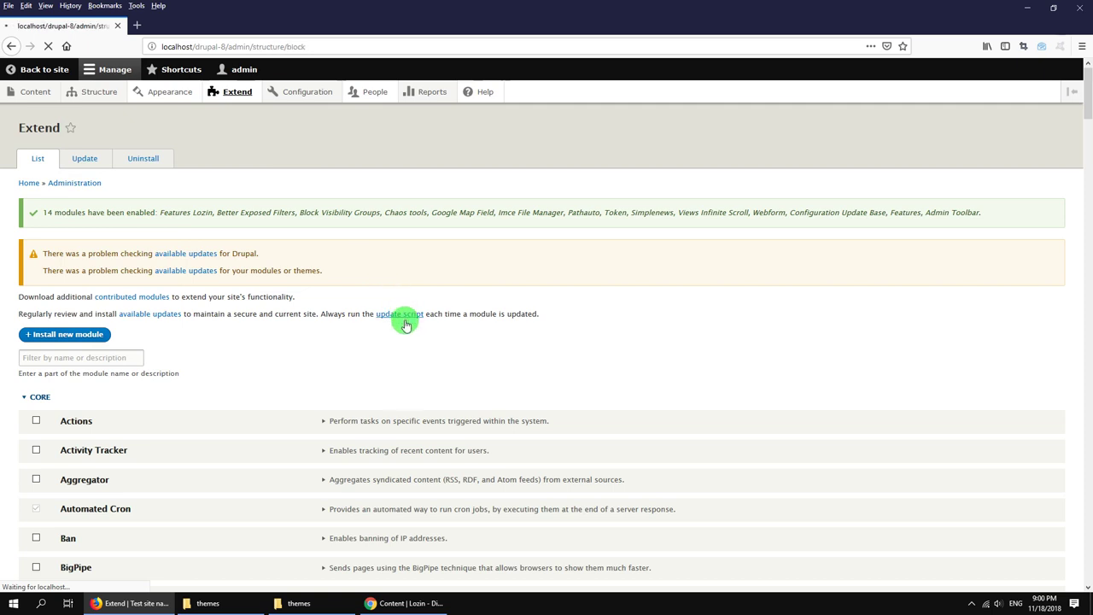
{"action": "scroll", "coordinate": [319, 317], "scroll_direction": "down", "scroll_amount": 2}
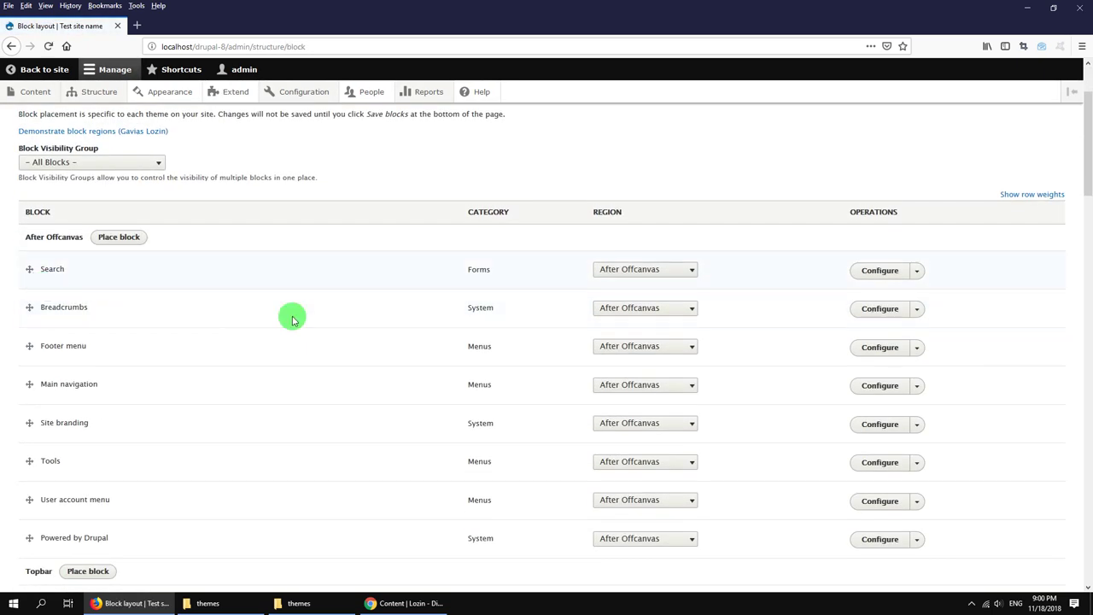
{"action": "left_click", "coordinate": [645, 284]}
{"action": "left_click", "coordinate": [632, 309]}
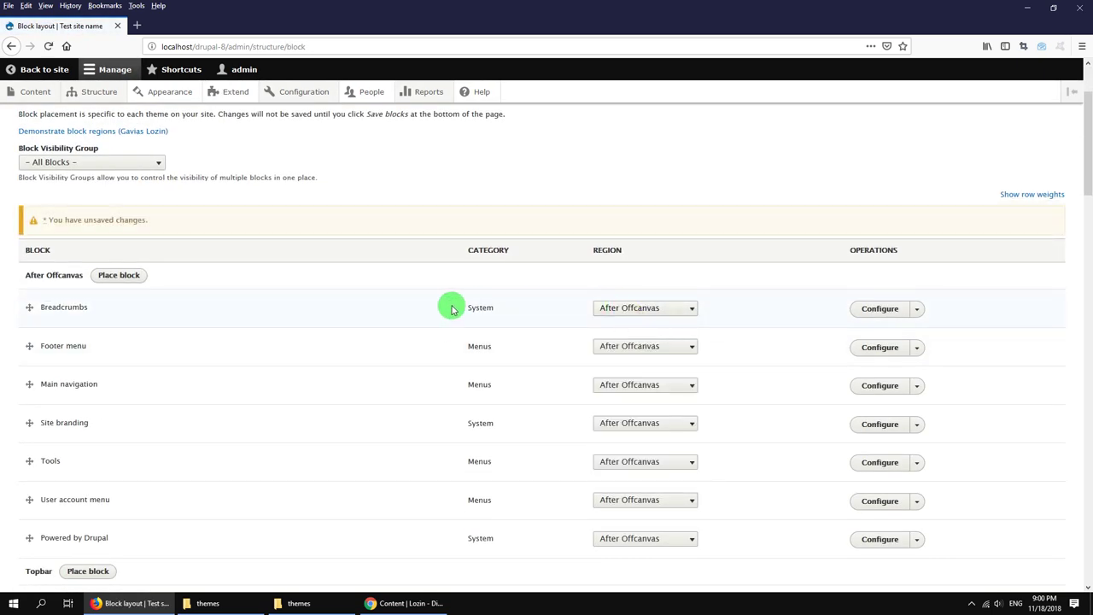
Step: Move the Breadcrumbs block to the Breadcrumbs region and the Footer menu block to the Other region
{"action": "left_click", "coordinate": [604, 314]}
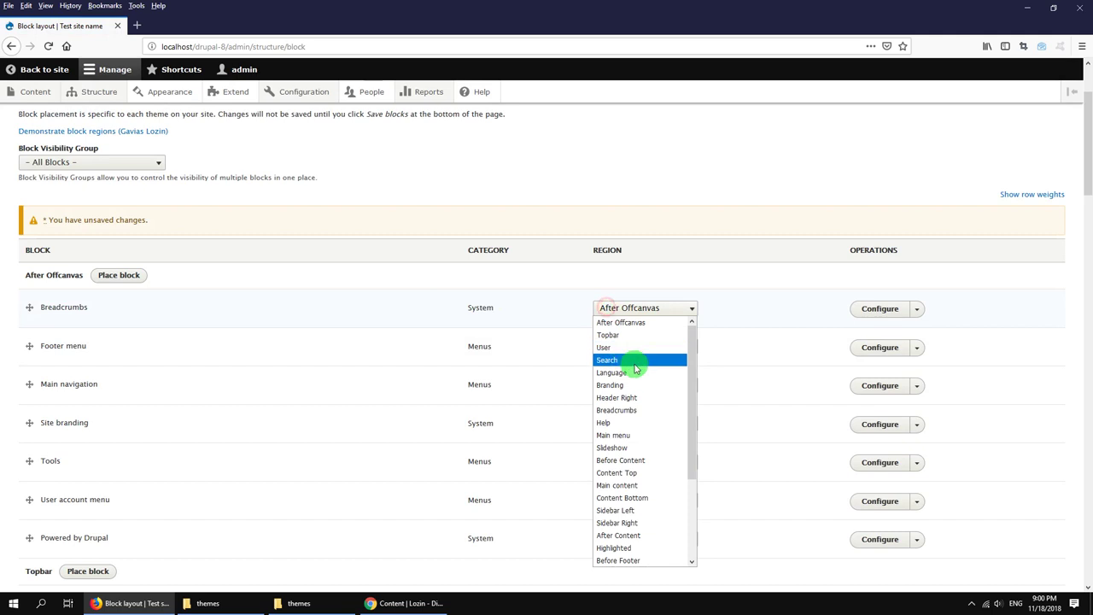
{"action": "left_click", "coordinate": [614, 405]}
{"action": "scroll", "coordinate": [611, 402], "scroll_direction": "down", "scroll_amount": 2}
{"action": "left_click", "coordinate": [627, 192]}
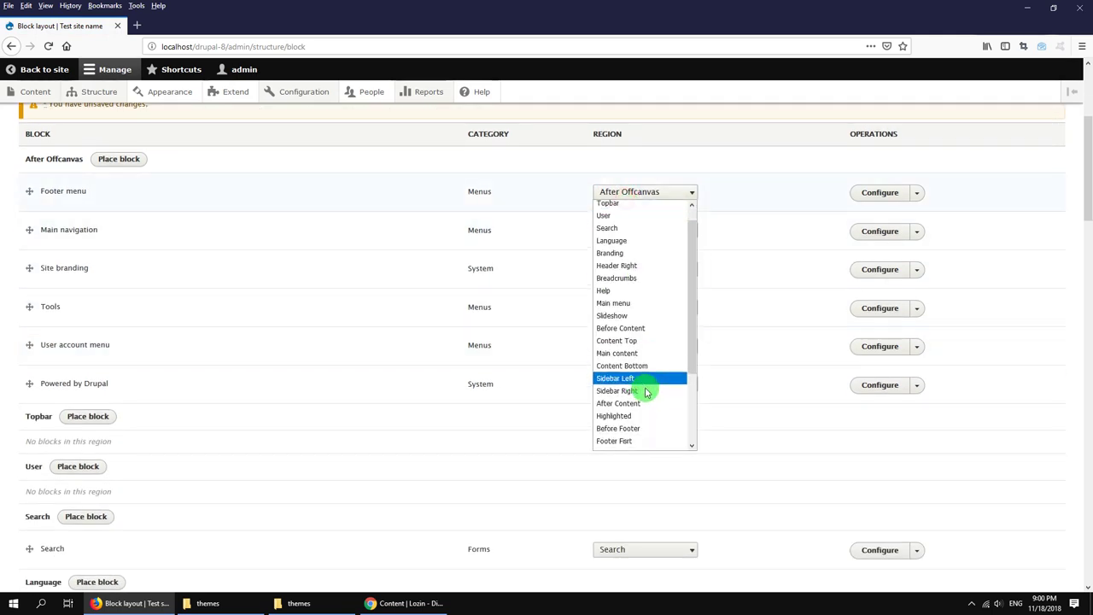
{"action": "left_click", "coordinate": [641, 445]}
Step: Assign the Main navigation block to the Main menu region and the Site branding block to the Branding region
{"action": "left_click", "coordinate": [641, 192]}
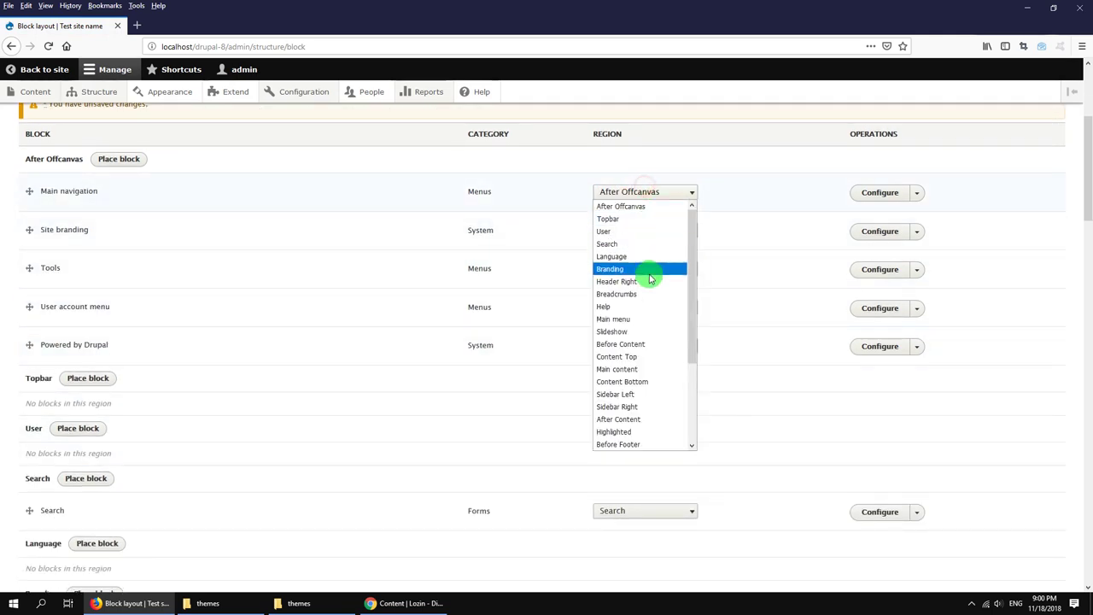
{"action": "left_click", "coordinate": [645, 323]}
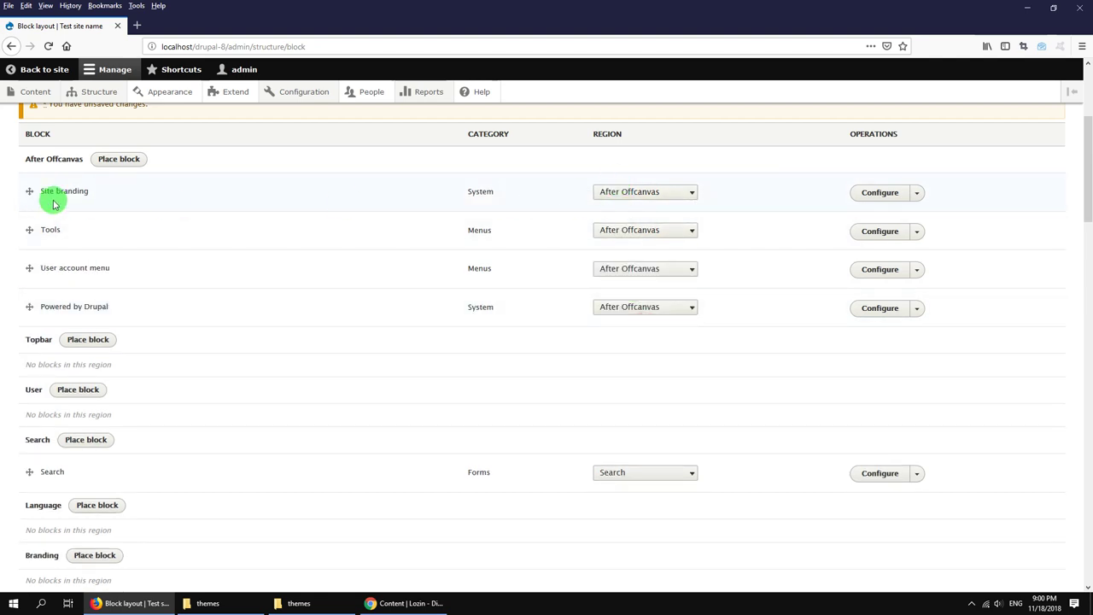
{"action": "left_click", "coordinate": [624, 193]}
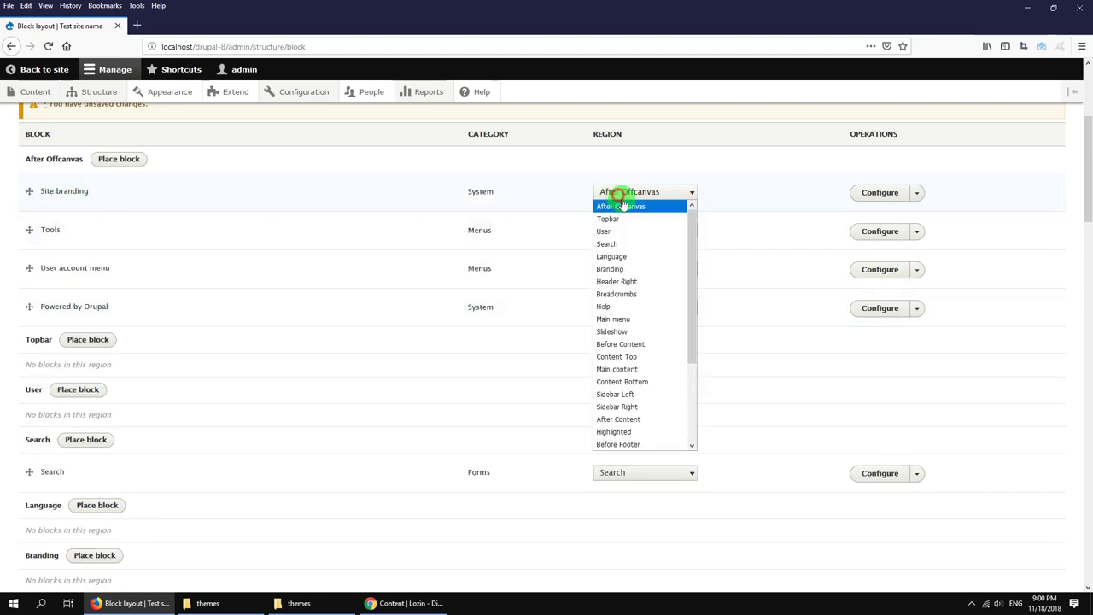
{"action": "left_click", "coordinate": [632, 269]}
Step: Move the Tools block to the Help region and the User account menu block to the Other region
{"action": "left_click", "coordinate": [631, 193]}
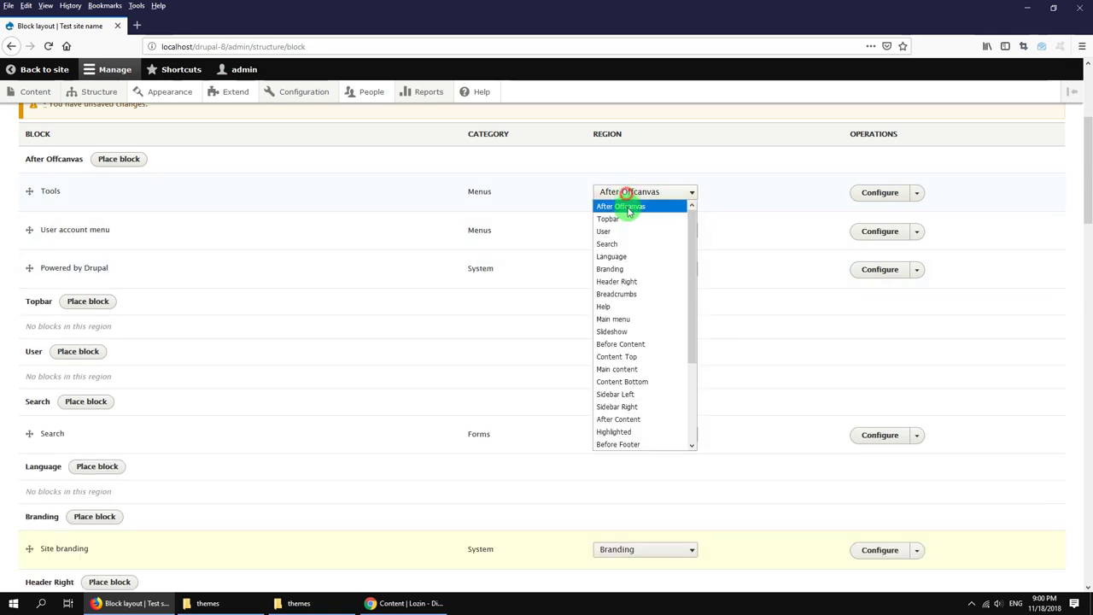
{"action": "left_click", "coordinate": [633, 301]}
{"action": "left_click", "coordinate": [627, 193]}
{"action": "scroll", "coordinate": [641, 402], "scroll_direction": "down", "scroll_amount": 3}
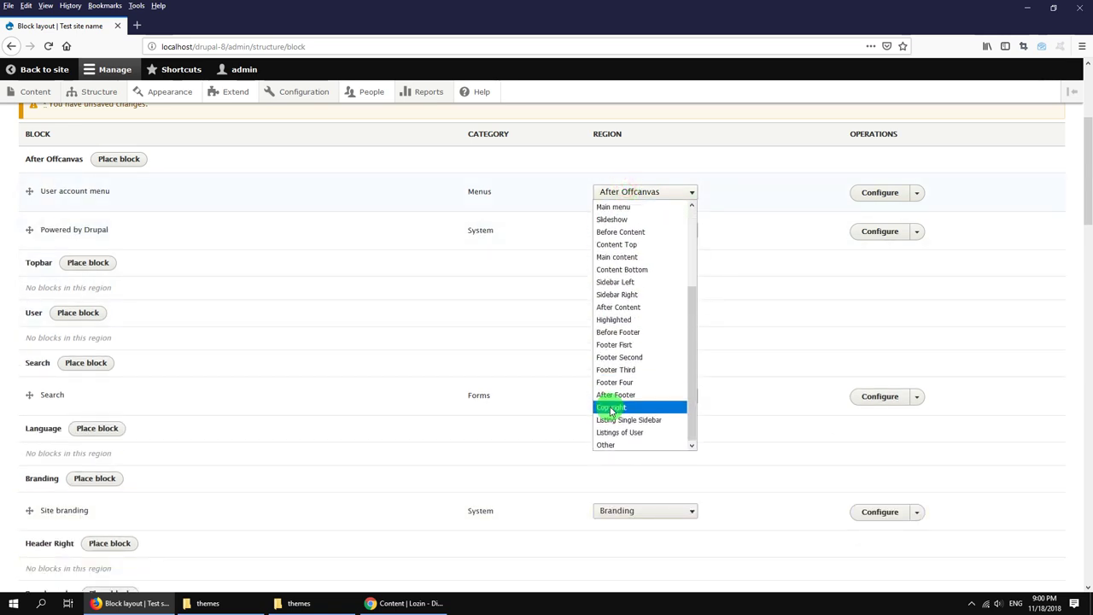
{"action": "left_click", "coordinate": [603, 445]}
Step: Move the Powered by Drupal block and the Page title block to the Other region
{"action": "left_click", "coordinate": [612, 194]}
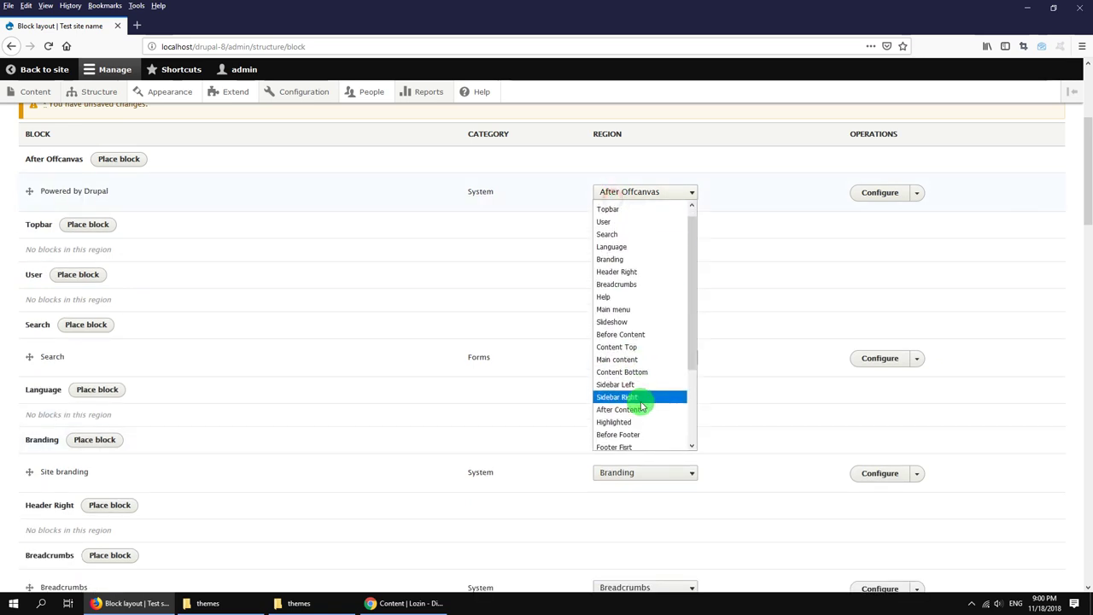
{"action": "scroll", "coordinate": [635, 402], "scroll_direction": "down", "scroll_amount": 3}
{"action": "left_click", "coordinate": [606, 443]}
{"action": "scroll", "coordinate": [474, 358], "scroll_direction": "down", "scroll_amount": 2}
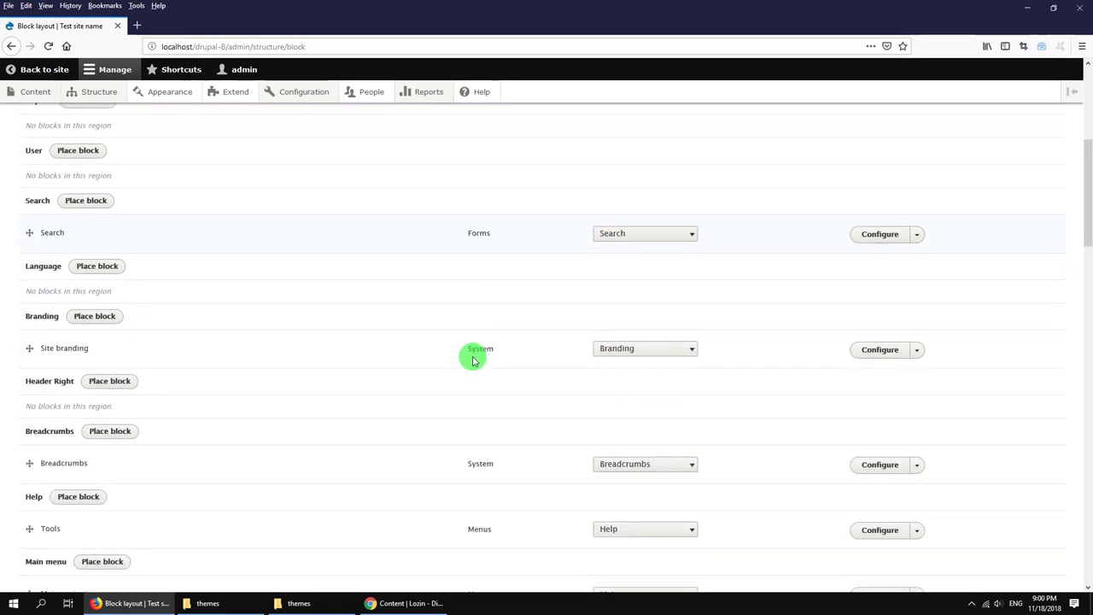
{"action": "scroll", "coordinate": [474, 359], "scroll_direction": "down", "scroll_amount": 5}
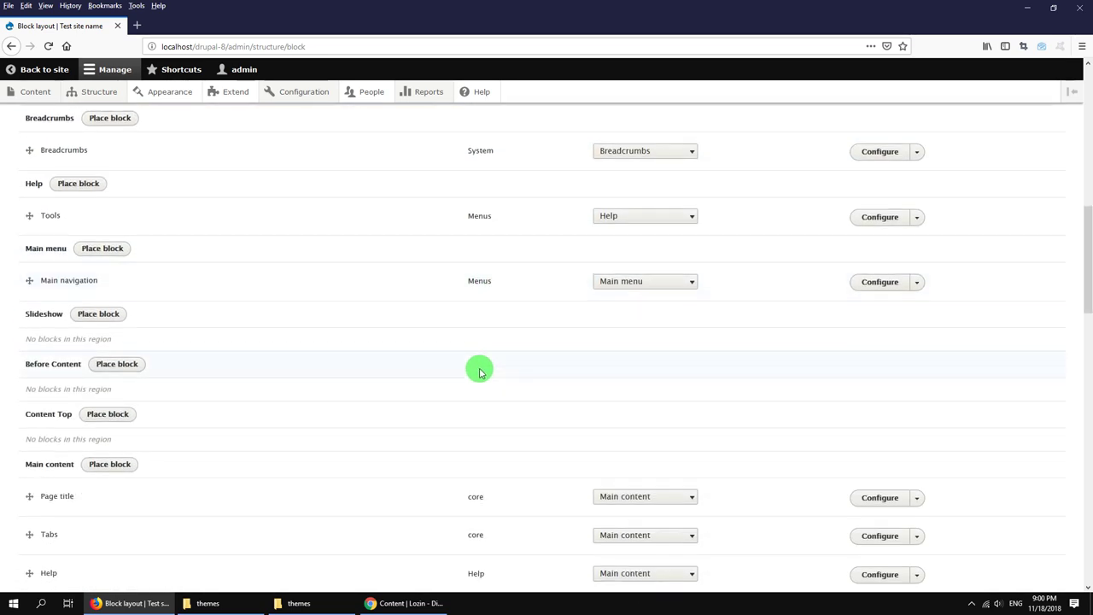
{"action": "scroll", "coordinate": [410, 388], "scroll_direction": "down", "scroll_amount": 2}
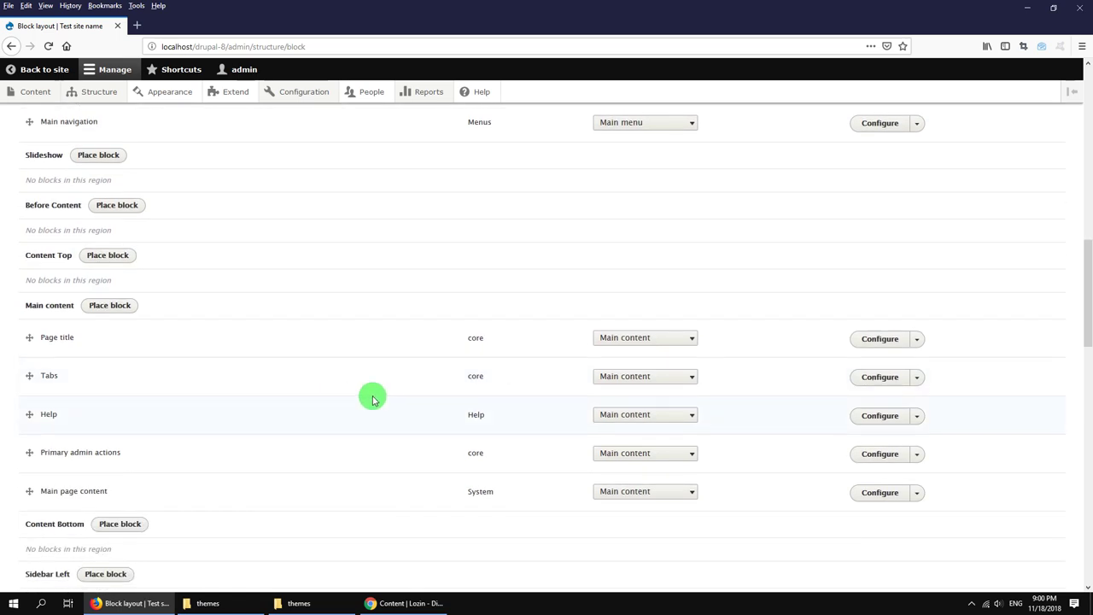
{"action": "left_click", "coordinate": [612, 339]}
{"action": "scroll", "coordinate": [644, 307], "scroll_direction": "down", "scroll_amount": 3}
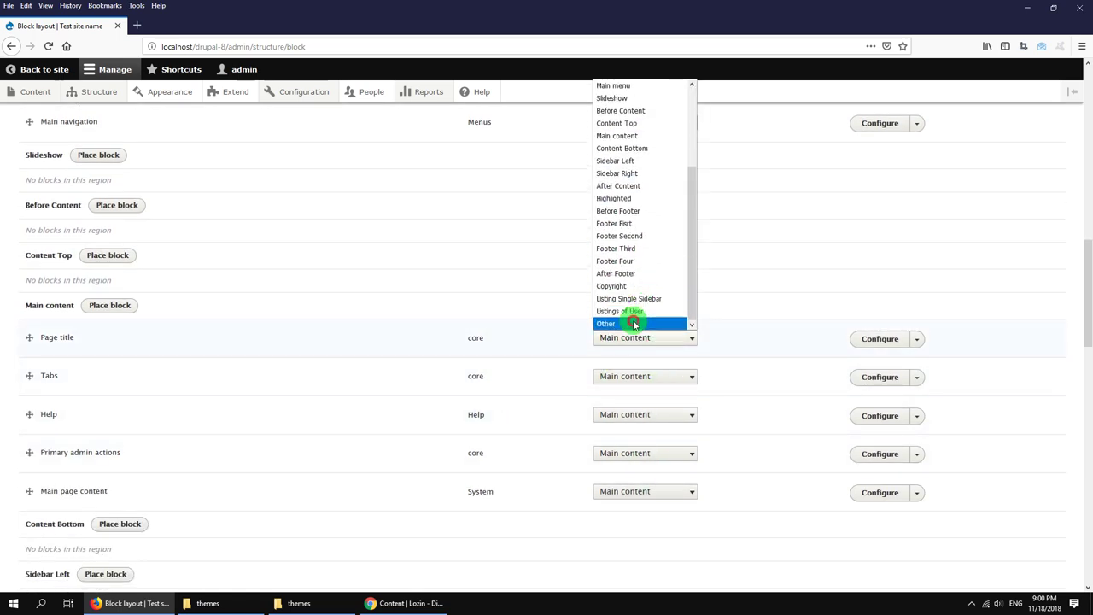
{"action": "left_click", "coordinate": [632, 318]}
Step: Move the Tabs, Help and Primary admin actions blocks from Main content to the Help region
{"action": "left_click", "coordinate": [621, 342]}
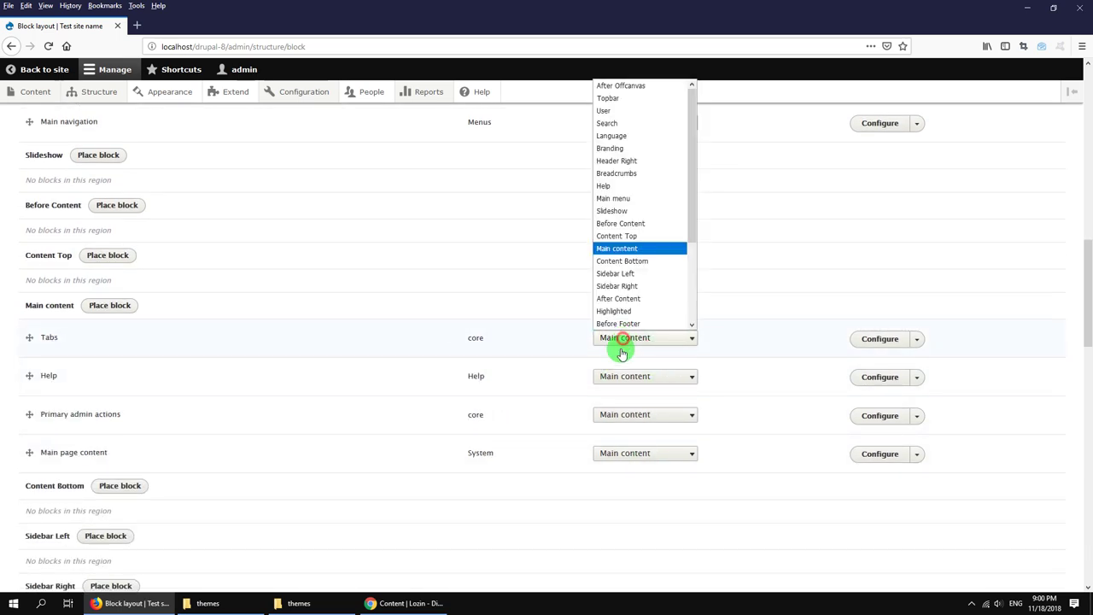
{"action": "left_click", "coordinate": [610, 191]}
{"action": "left_click", "coordinate": [615, 379]}
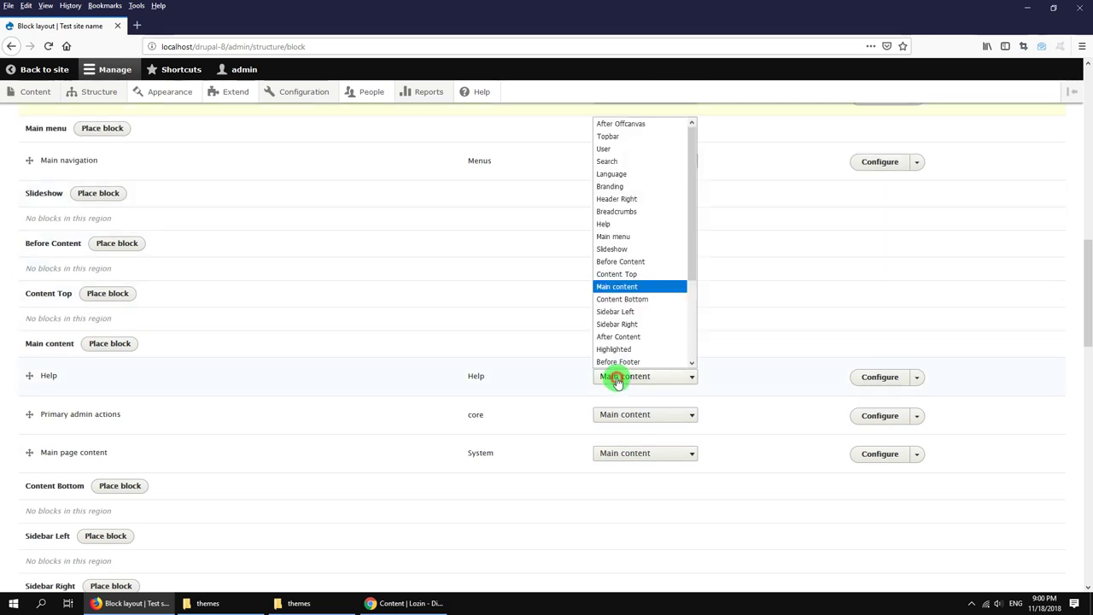
{"action": "left_click", "coordinate": [609, 226]}
{"action": "left_click", "coordinate": [647, 415]}
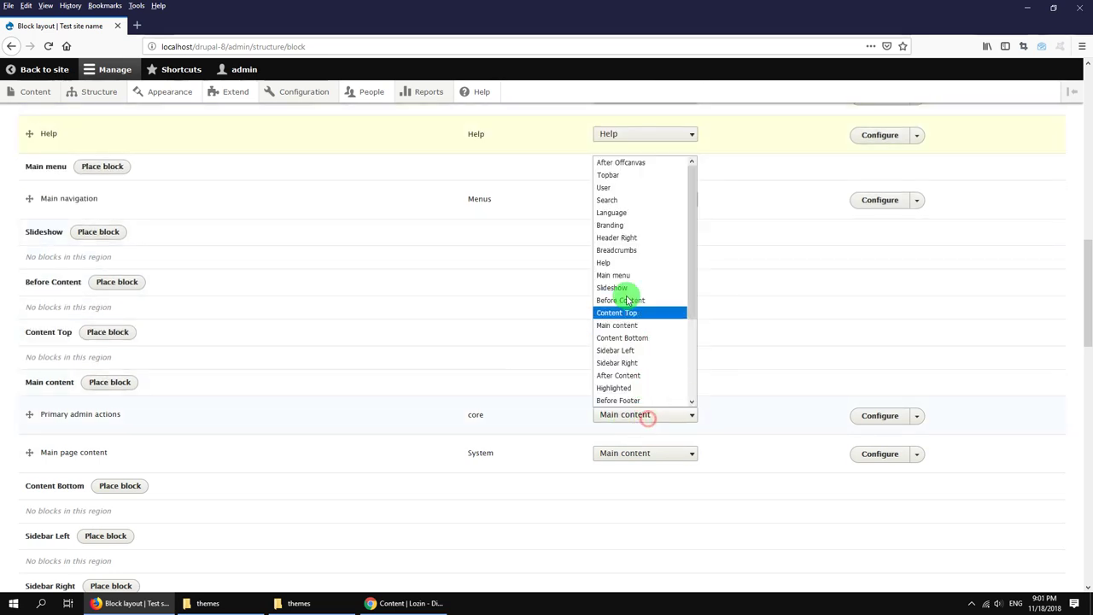
{"action": "left_click", "coordinate": [619, 267]}
Step: Move the Status messages block to the Help region and save the block layout
{"action": "scroll", "coordinate": [466, 385], "scroll_direction": "down", "scroll_amount": 7}
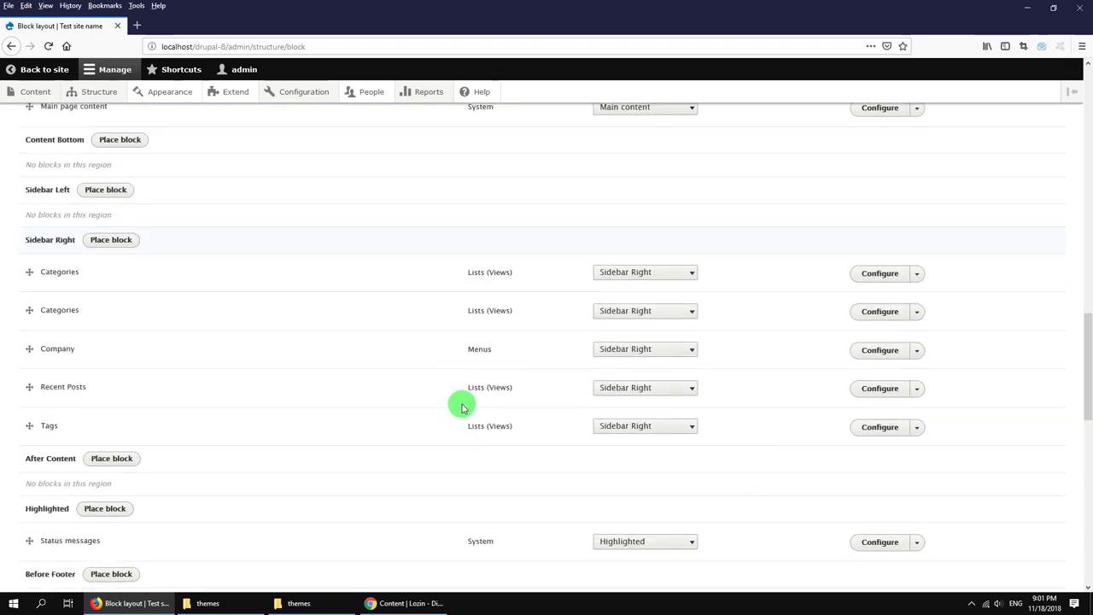
{"action": "scroll", "coordinate": [427, 402], "scroll_direction": "down", "scroll_amount": 7}
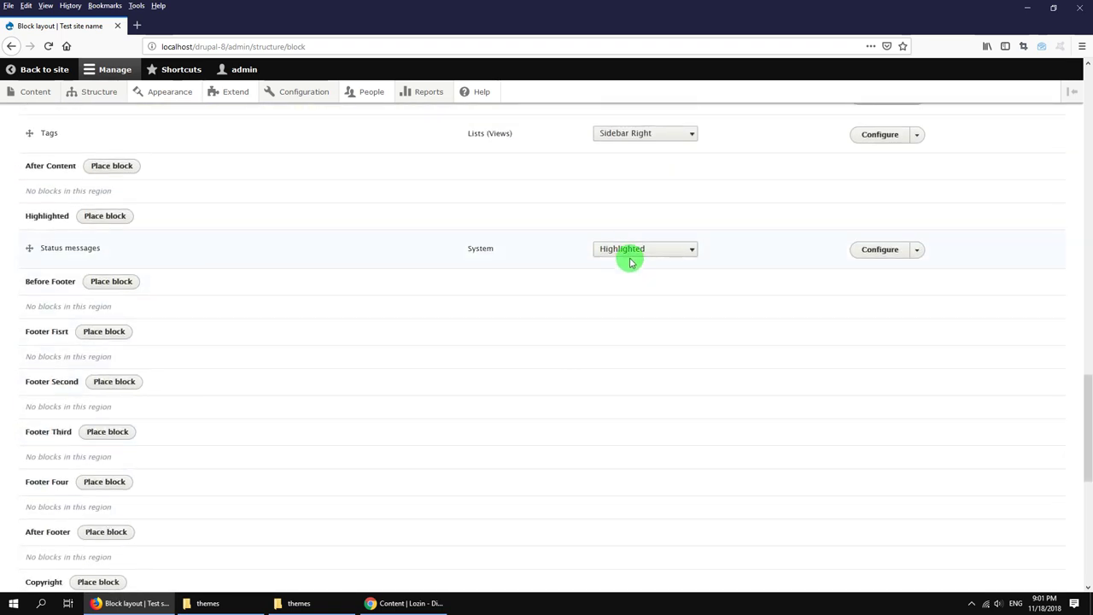
{"action": "left_click", "coordinate": [634, 253]}
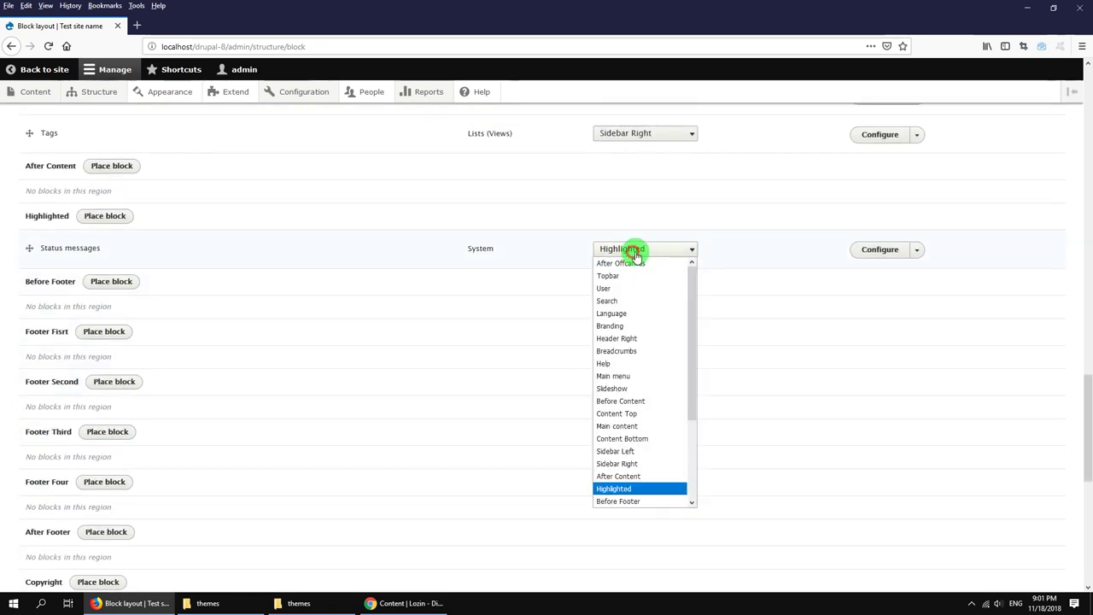
{"action": "left_click", "coordinate": [613, 365]}
{"action": "scroll", "coordinate": [554, 389], "scroll_direction": "down", "scroll_amount": 10}
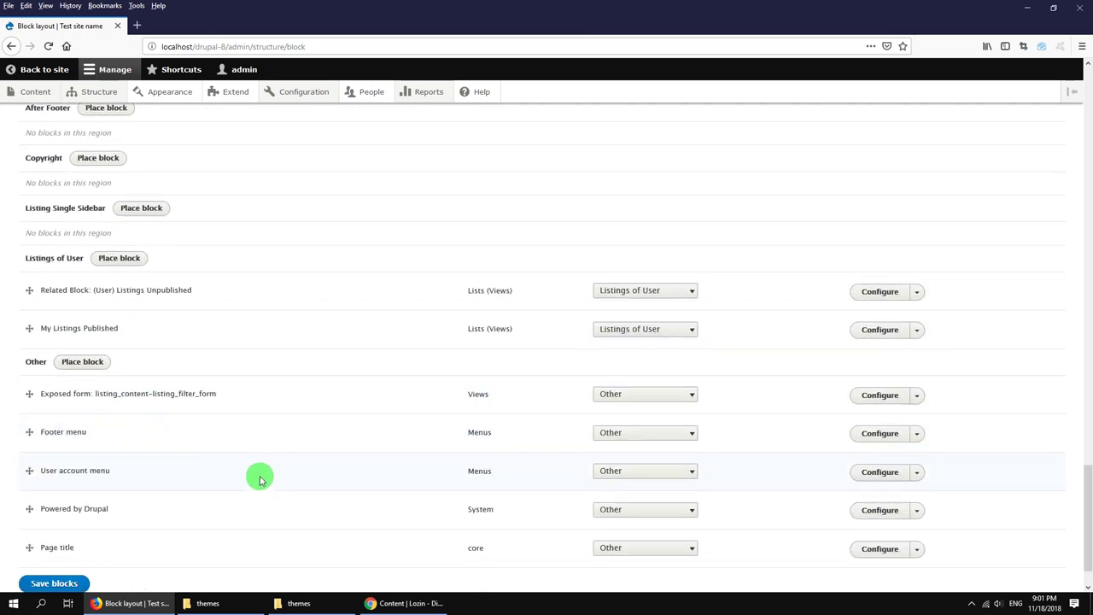
{"action": "left_click", "coordinate": [73, 529]}
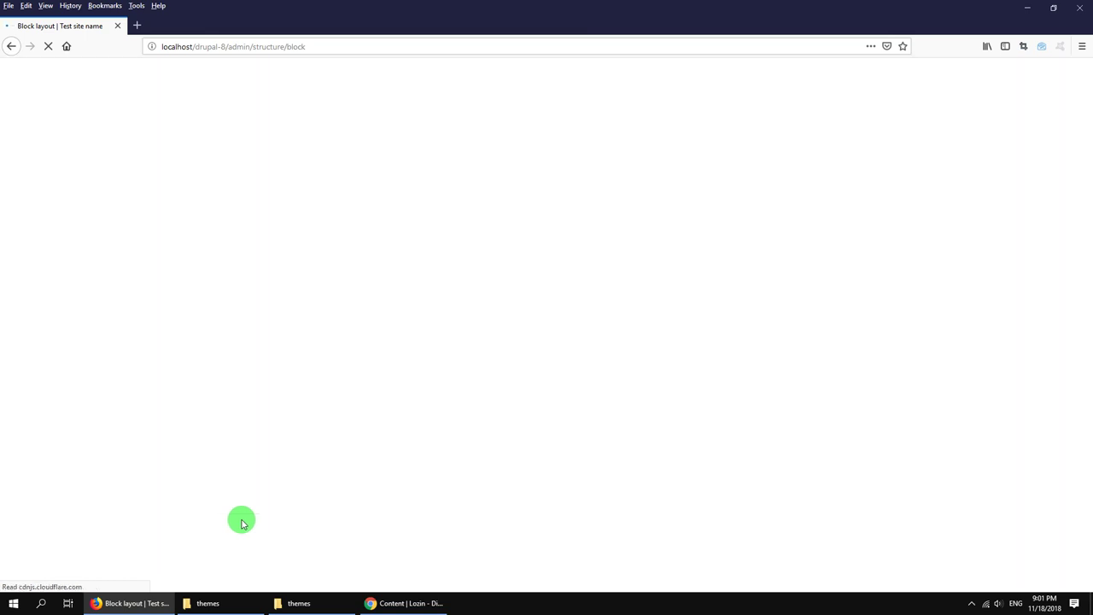
Step: In the Basic page content type's form display, enable the Content Builder field between Body and Published, and save
{"action": "mouse_move", "coordinate": [95, 89]}
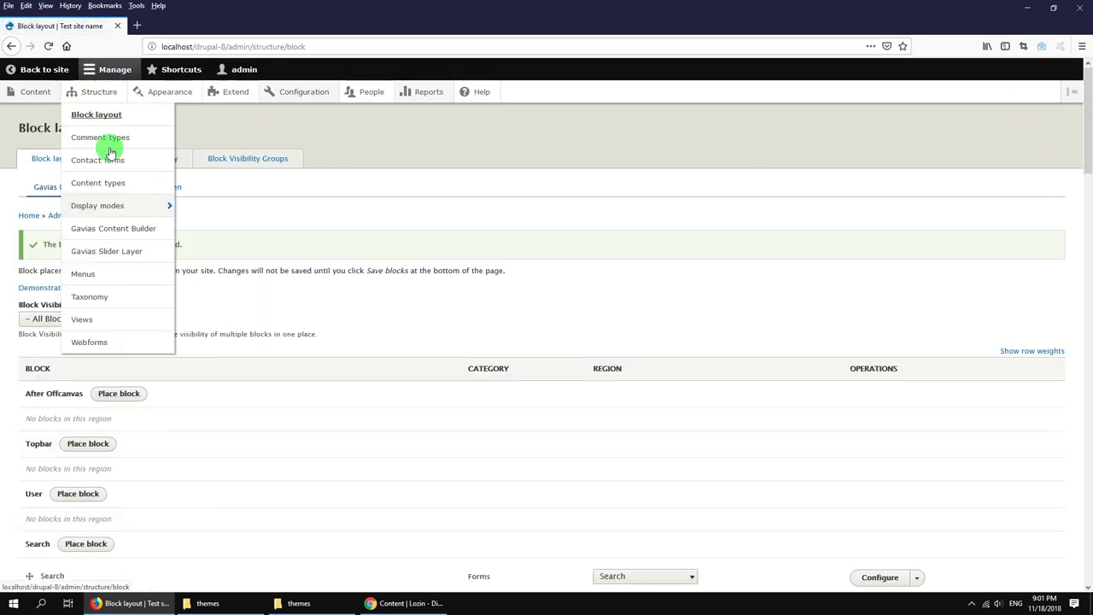
{"action": "left_click", "coordinate": [117, 185]}
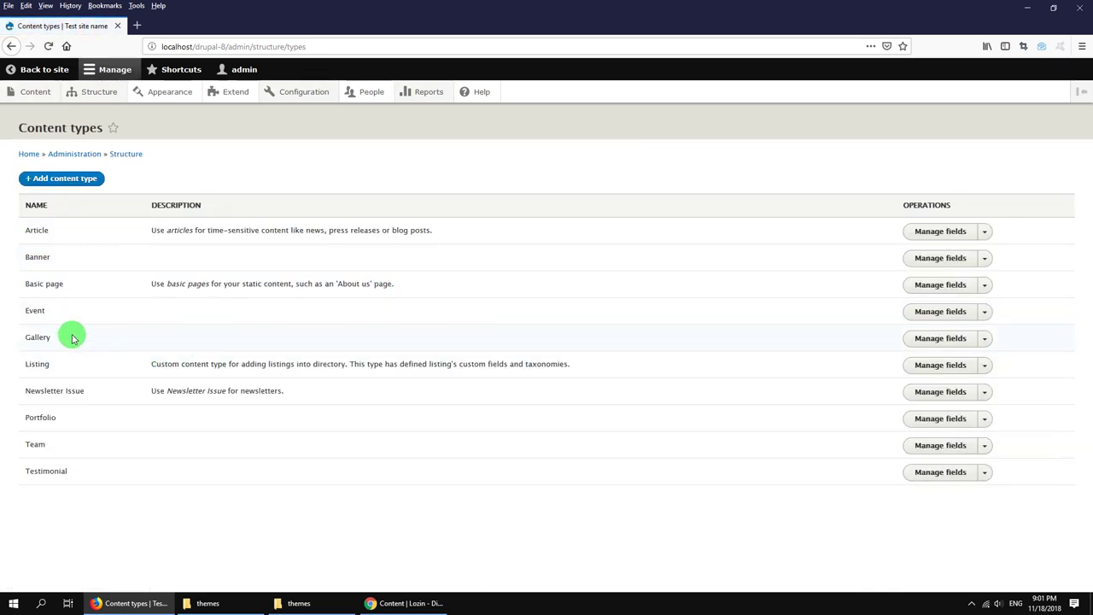
{"action": "left_click", "coordinate": [940, 287]}
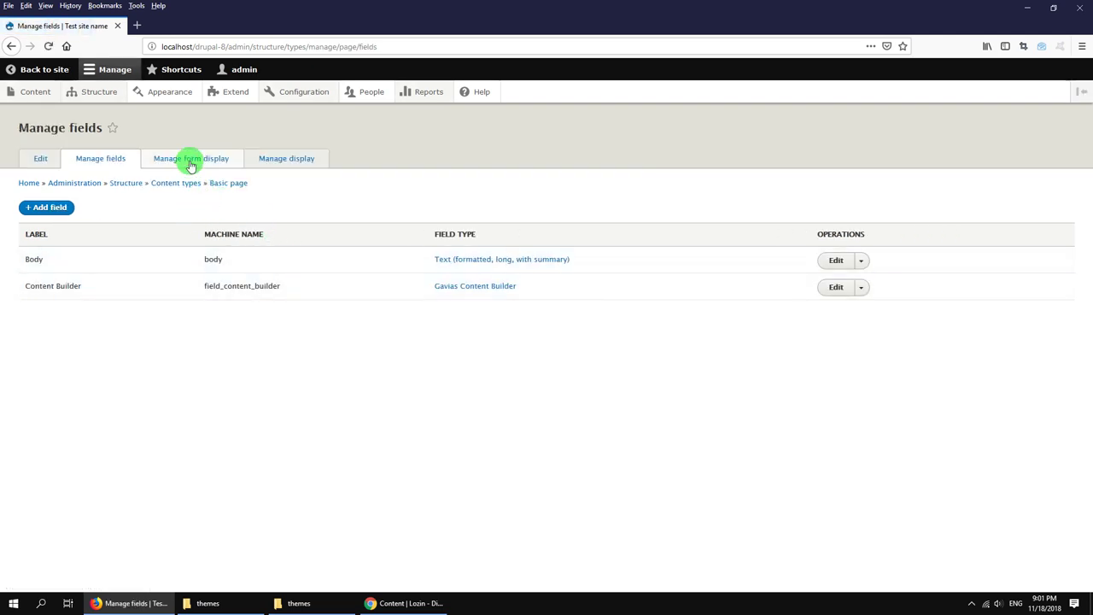
{"action": "left_click", "coordinate": [189, 159]}
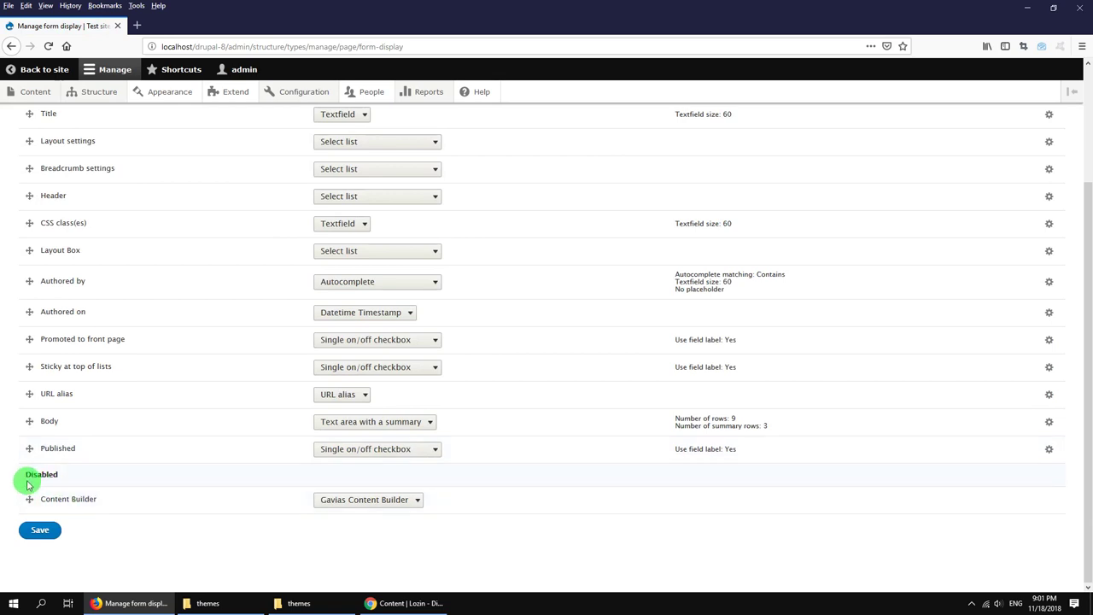
{"action": "left_click_drag", "start_coordinate": [22, 498], "coordinate": [30, 446]}
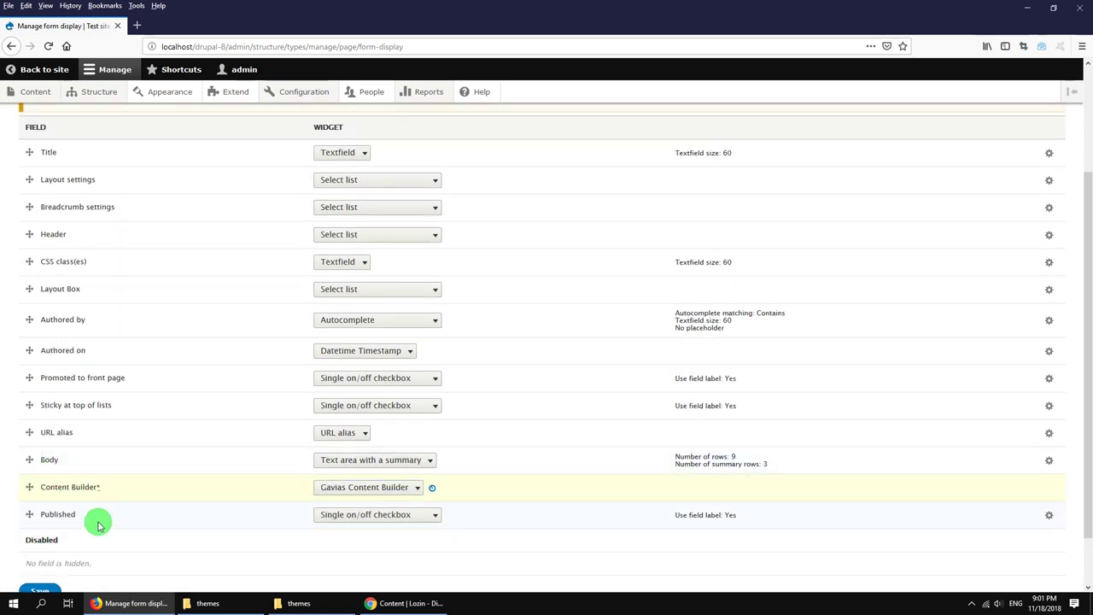
{"action": "scroll", "coordinate": [80, 527], "scroll_direction": "down", "scroll_amount": 1}
{"action": "left_click", "coordinate": [34, 537]}
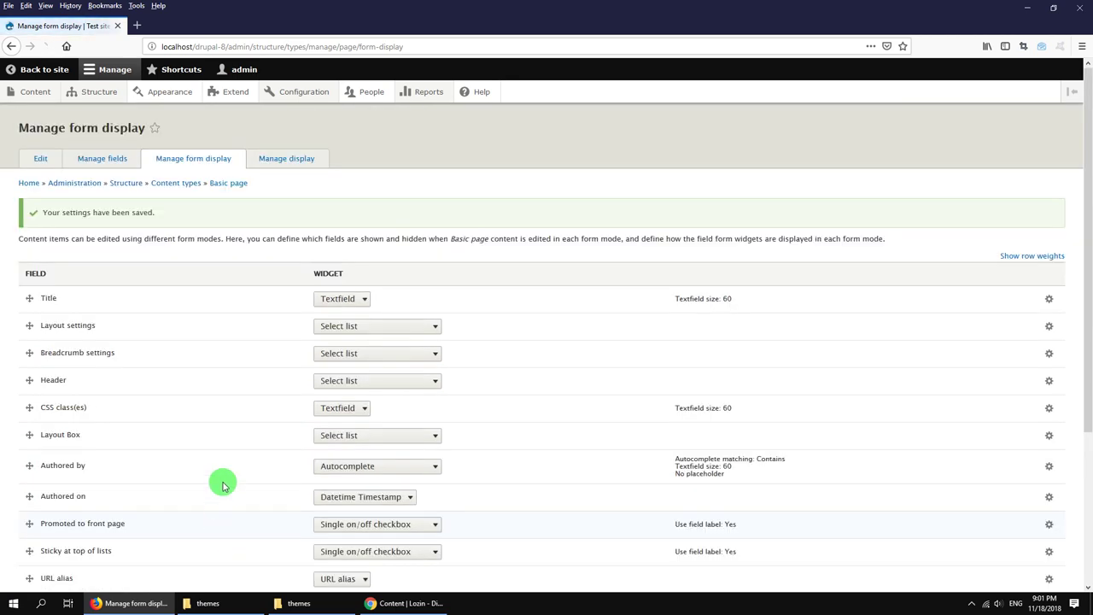
Step: In the Basic page's default display settings, set the Content Builder label to Hidden and save
{"action": "left_click", "coordinate": [286, 158]}
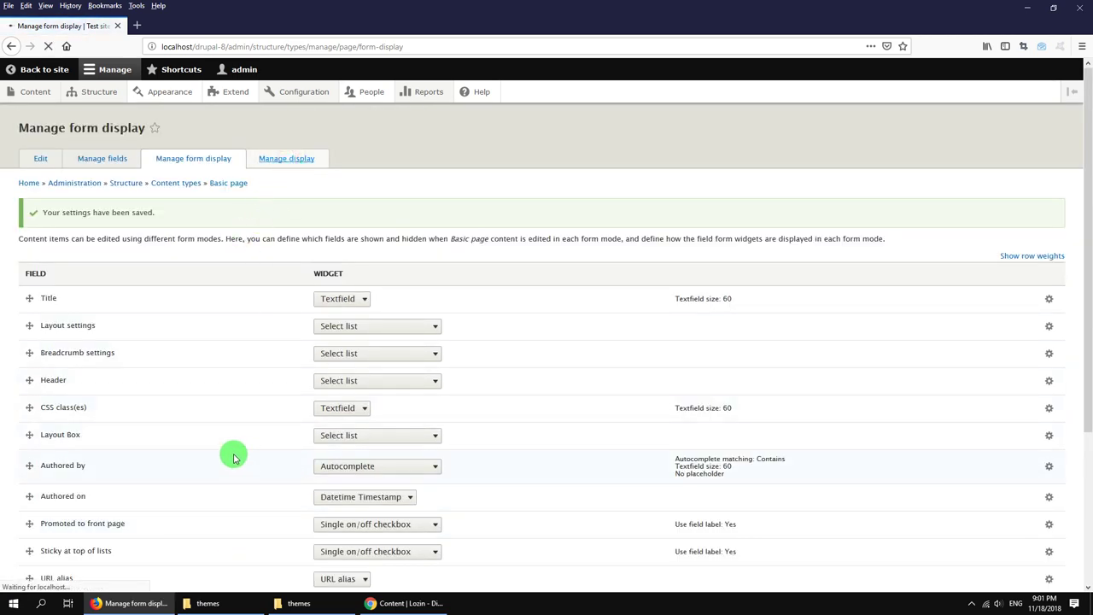
{"action": "mouse_move", "coordinate": [30, 382]}
{"action": "left_mouse_down"}
{"action": "mouse_move", "coordinate": [27, 356]}
{"action": "mouse_move", "coordinate": [25, 390]}
{"action": "left_mouse_up"}
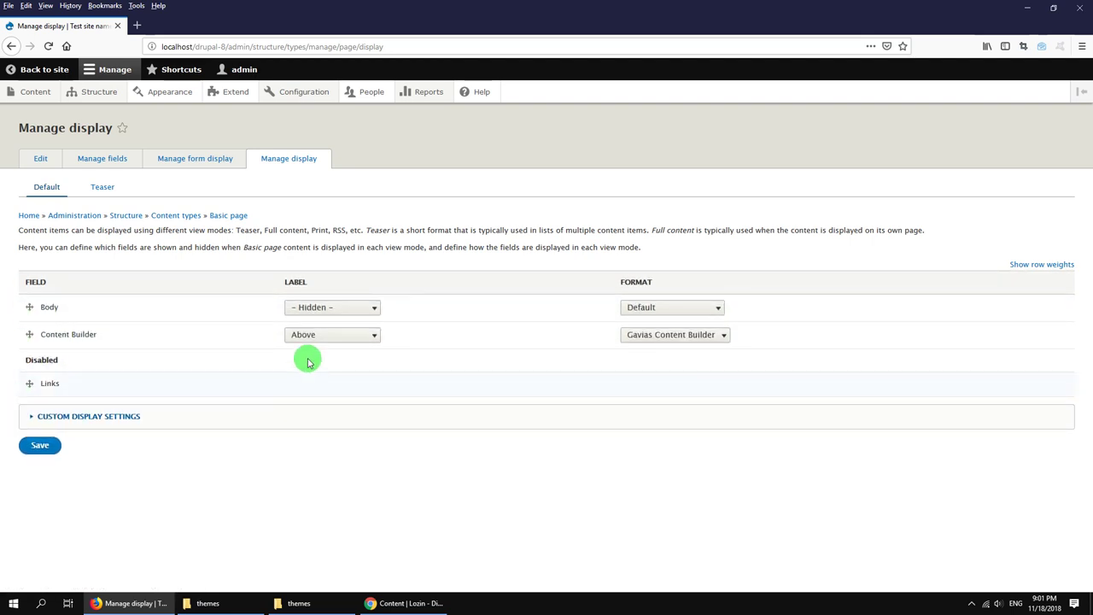
{"action": "left_click", "coordinate": [313, 334]}
{"action": "left_click", "coordinate": [307, 374]}
{"action": "left_click", "coordinate": [47, 445]}
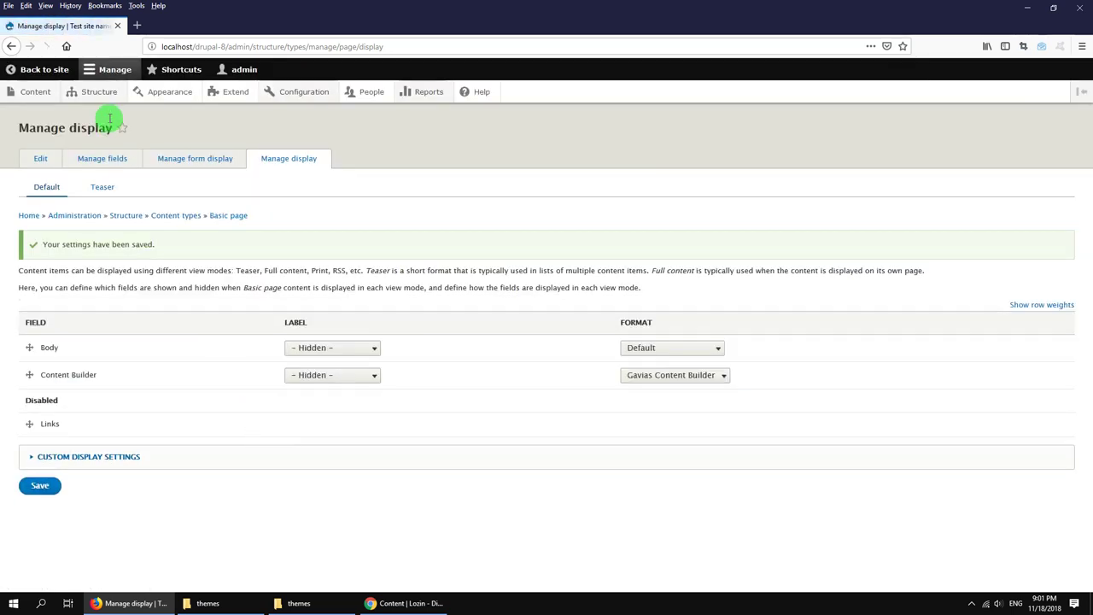
Step: Examine the Listing Category vocabulary's fields, form display and display settings under Taxonomy
{"action": "mouse_move", "coordinate": [102, 92]}
{"action": "left_click", "coordinate": [94, 300]}
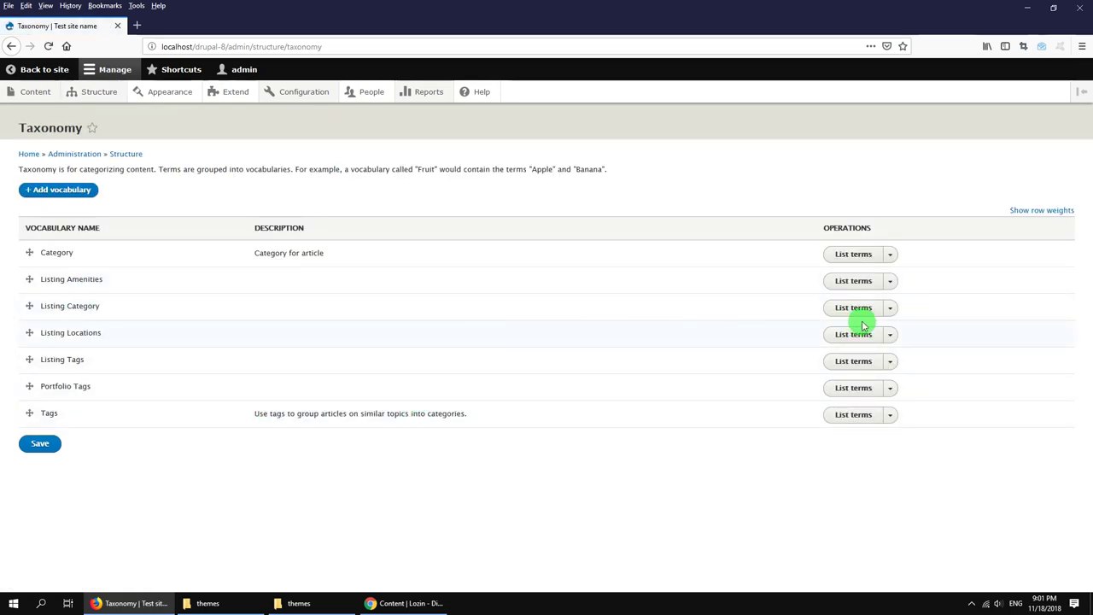
{"action": "left_click", "coordinate": [890, 309]}
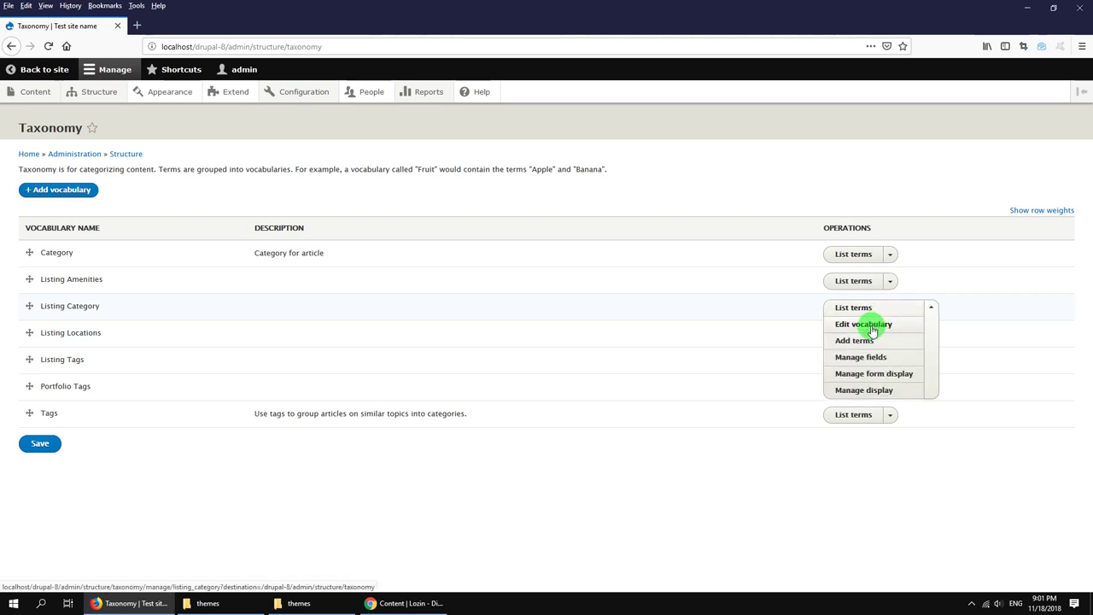
{"action": "left_click", "coordinate": [852, 359]}
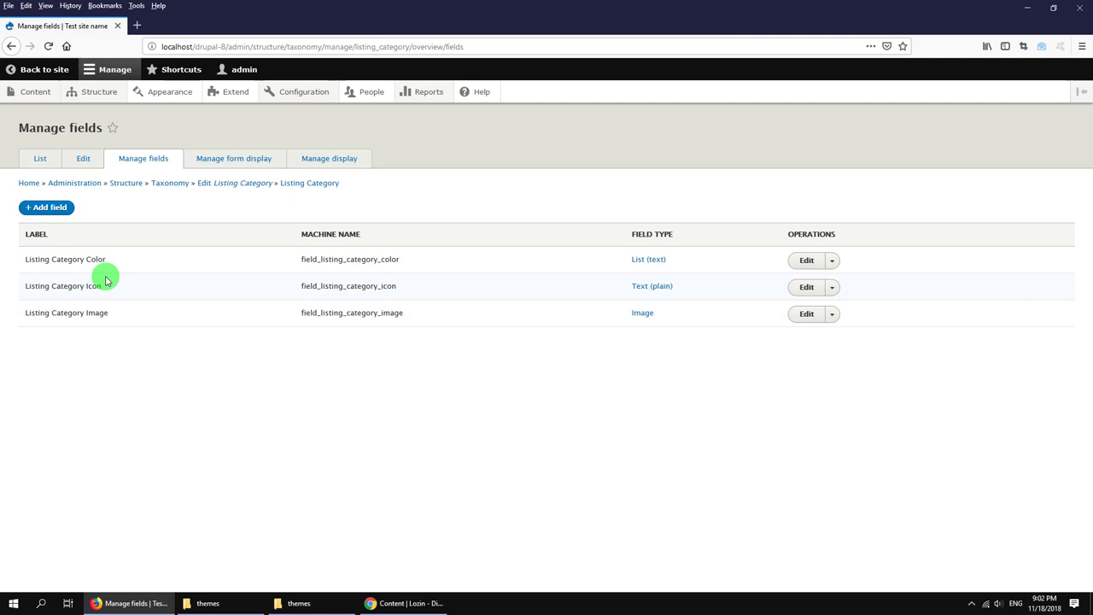
{"action": "left_click", "coordinate": [227, 161]}
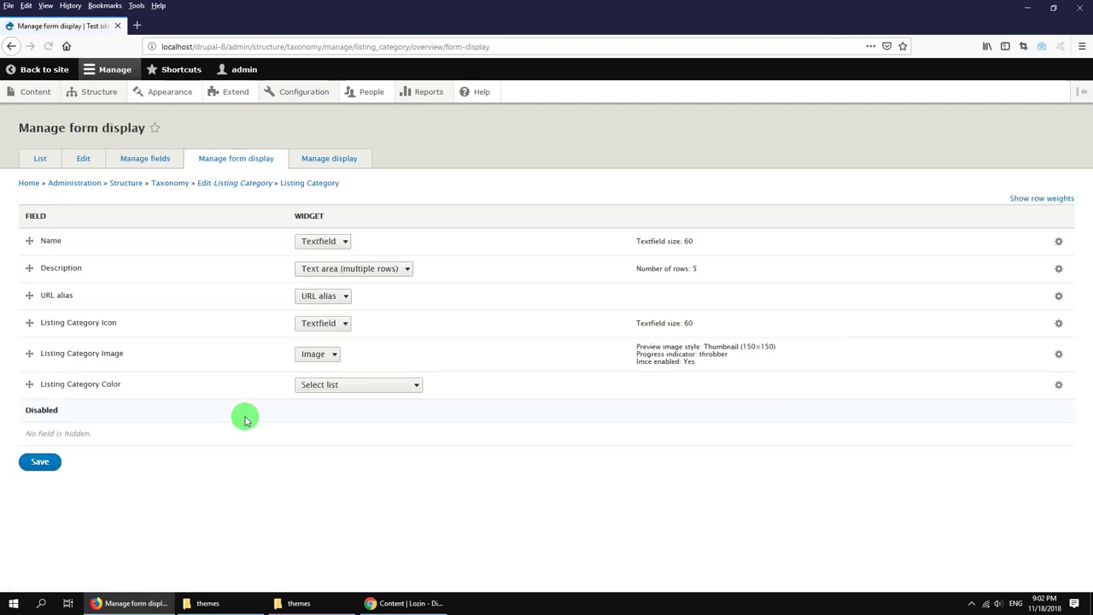
{"action": "left_click", "coordinate": [334, 164]}
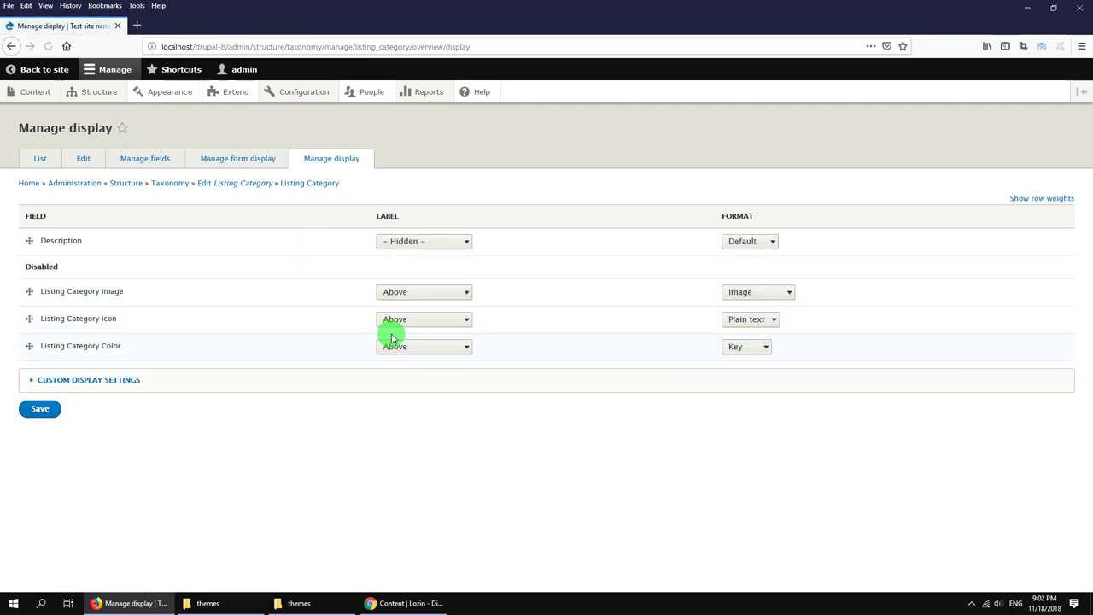
{"action": "left_click", "coordinate": [11, 46]}
{"action": "mouse_move", "coordinate": [95, 95]}
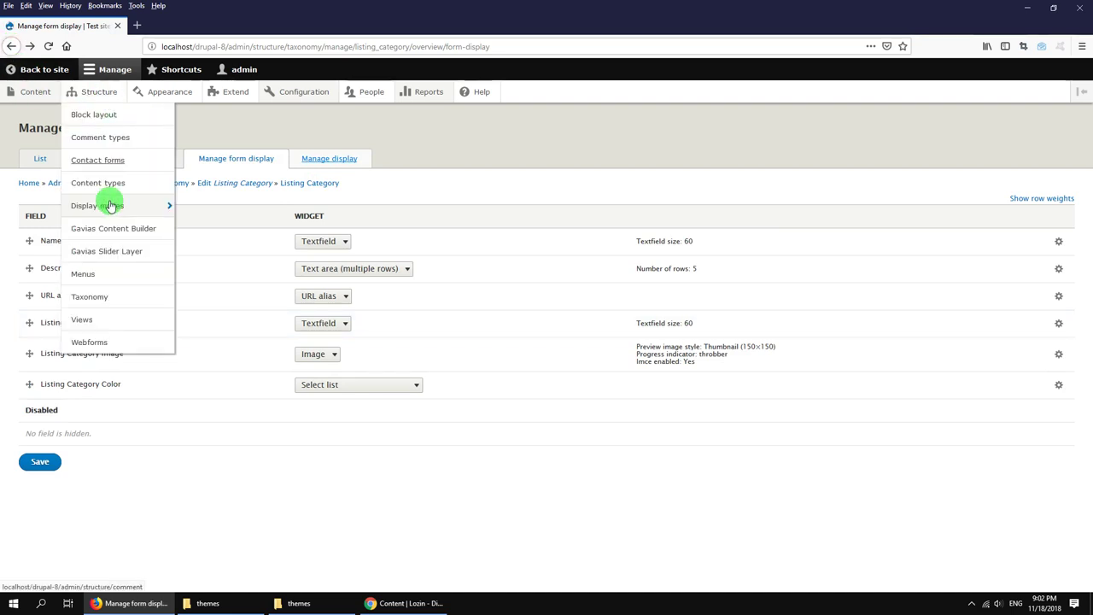
Step: Examine the Listing Locations vocabulary's fields and form display under Taxonomy
{"action": "left_click", "coordinate": [90, 297]}
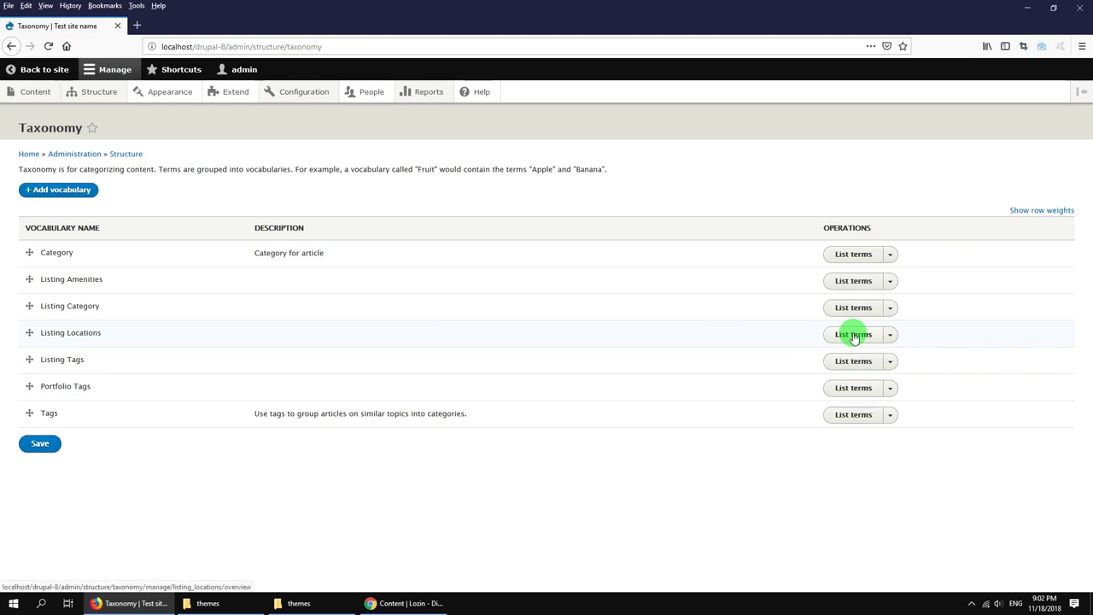
{"action": "left_click", "coordinate": [892, 340]}
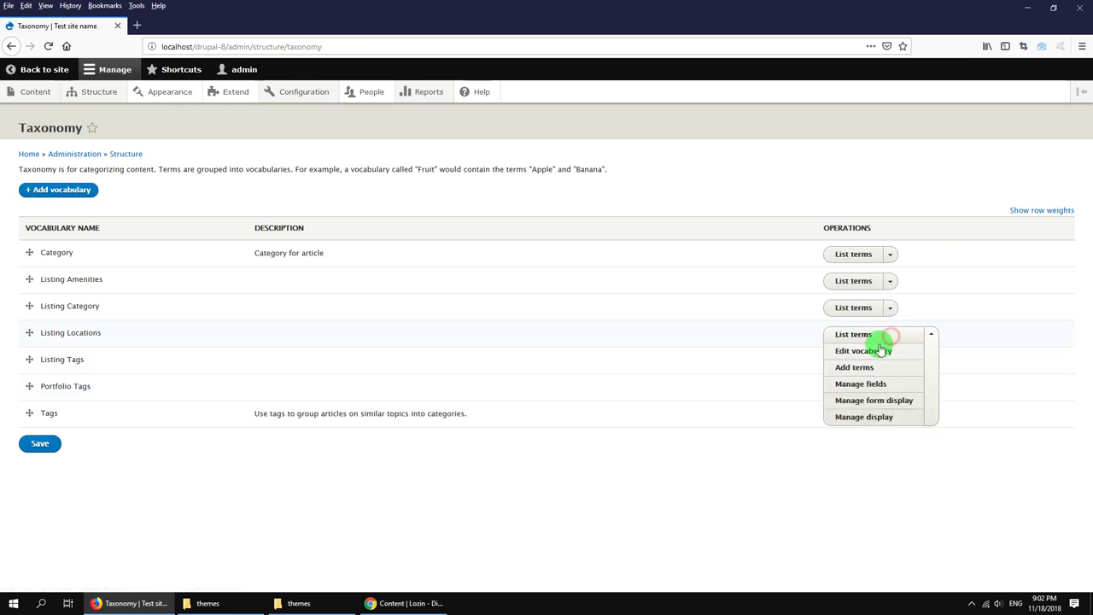
{"action": "left_click", "coordinate": [860, 383]}
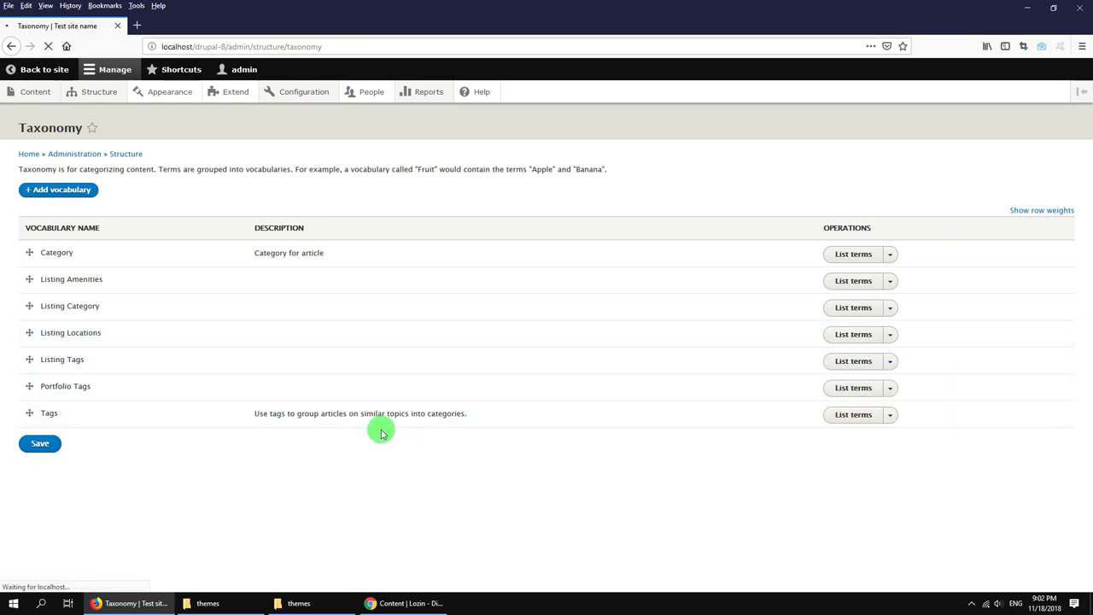
{"action": "left_click", "coordinate": [212, 165]}
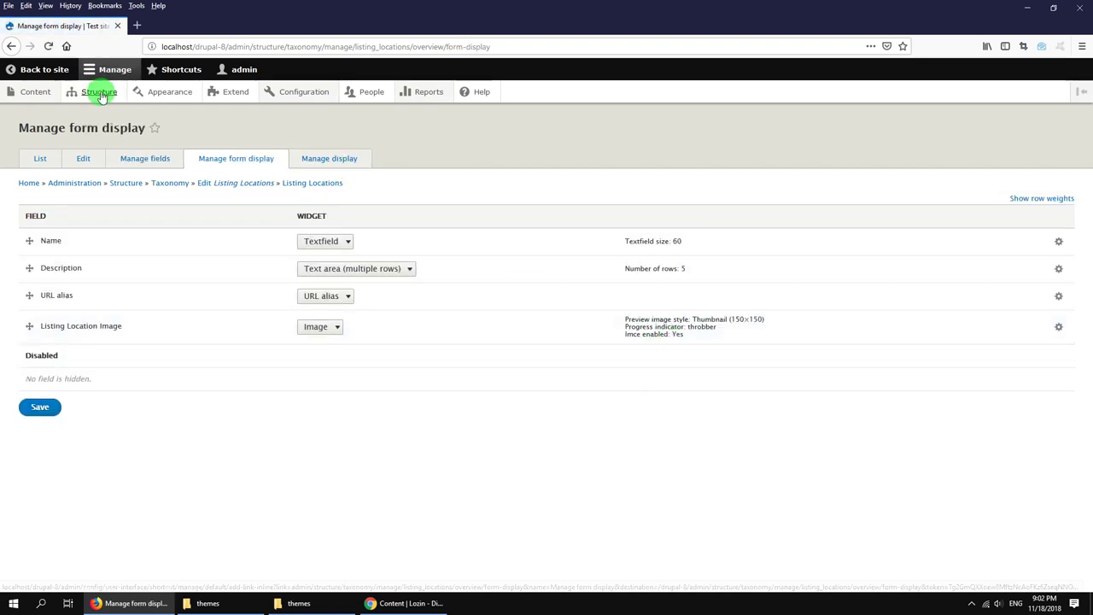
Step: Examine the field widgets in the Listing content type's form display, from the general fields down to Comments
{"action": "mouse_move", "coordinate": [101, 94]}
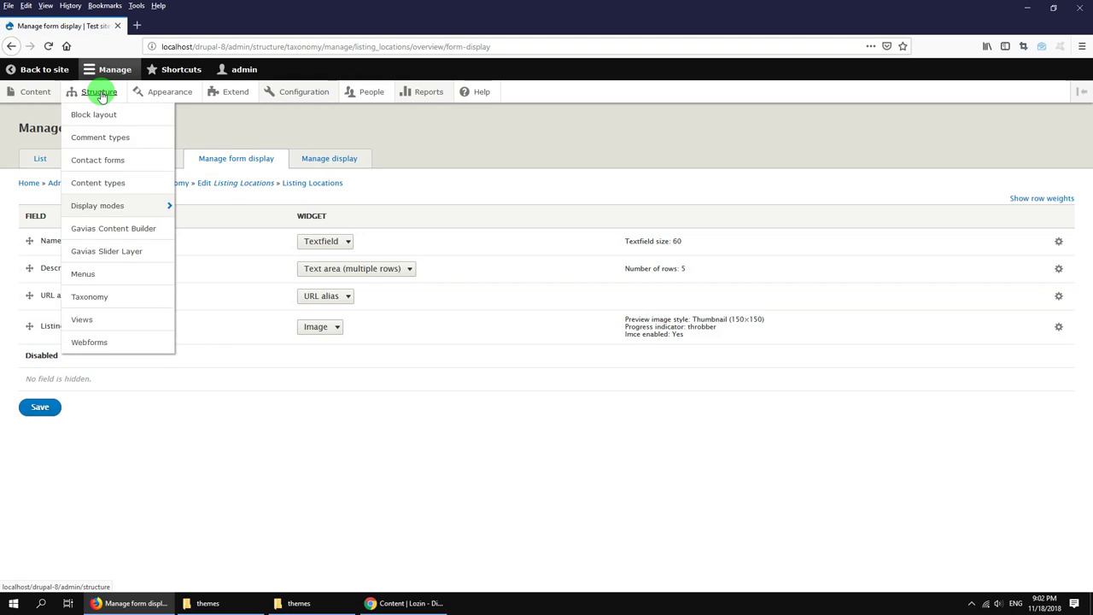
{"action": "left_click", "coordinate": [101, 183]}
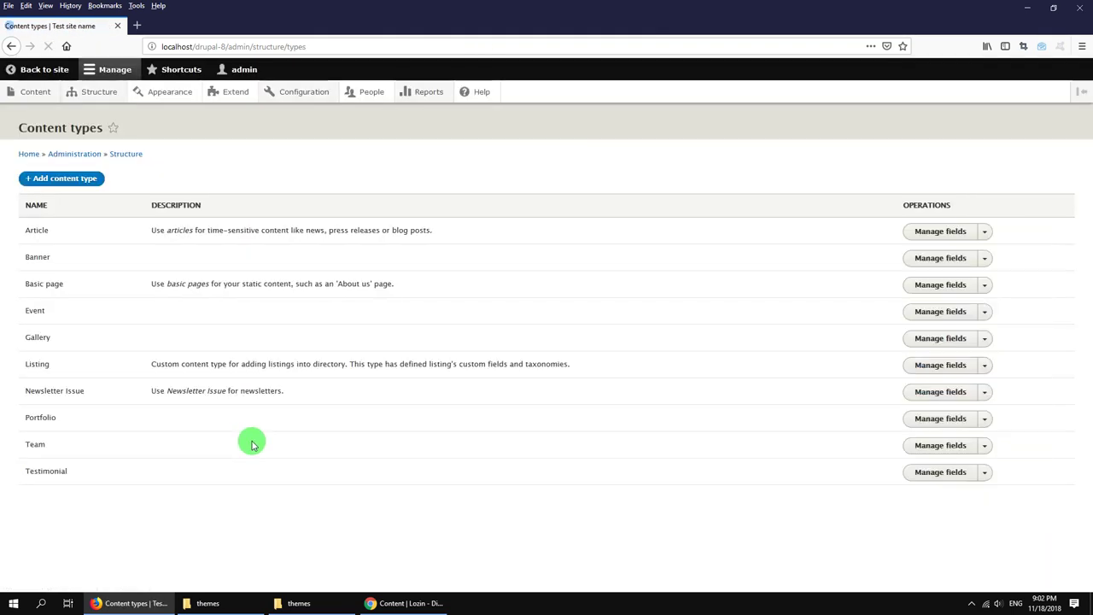
{"action": "left_click", "coordinate": [984, 367]}
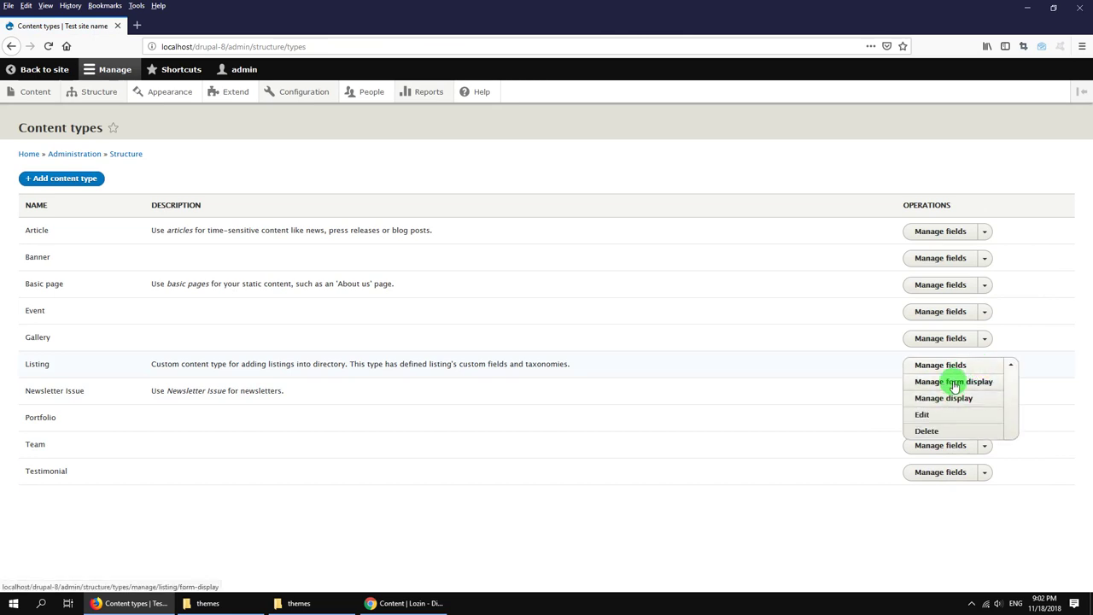
{"action": "left_click", "coordinate": [954, 384]}
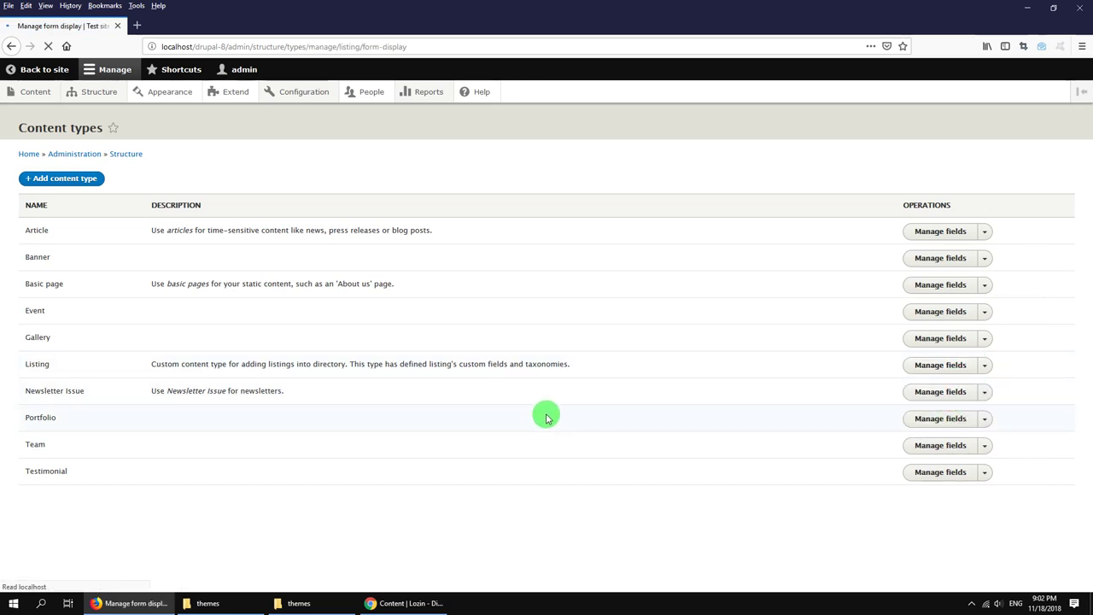
{"action": "scroll", "coordinate": [546, 417], "scroll_direction": "down", "scroll_amount": 3}
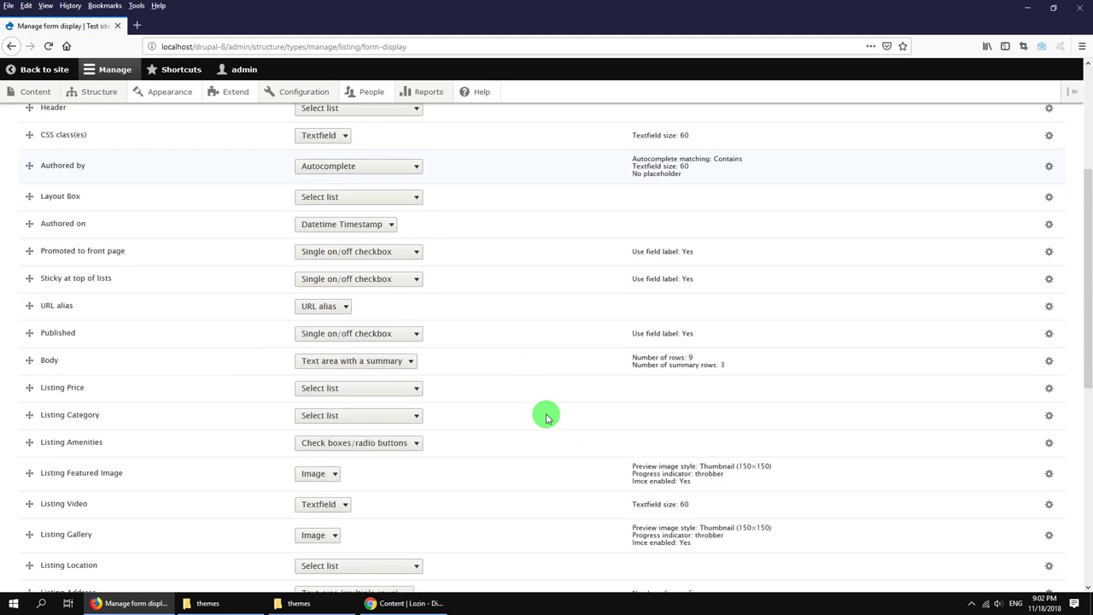
{"action": "scroll", "coordinate": [547, 416], "scroll_direction": "down", "scroll_amount": 2}
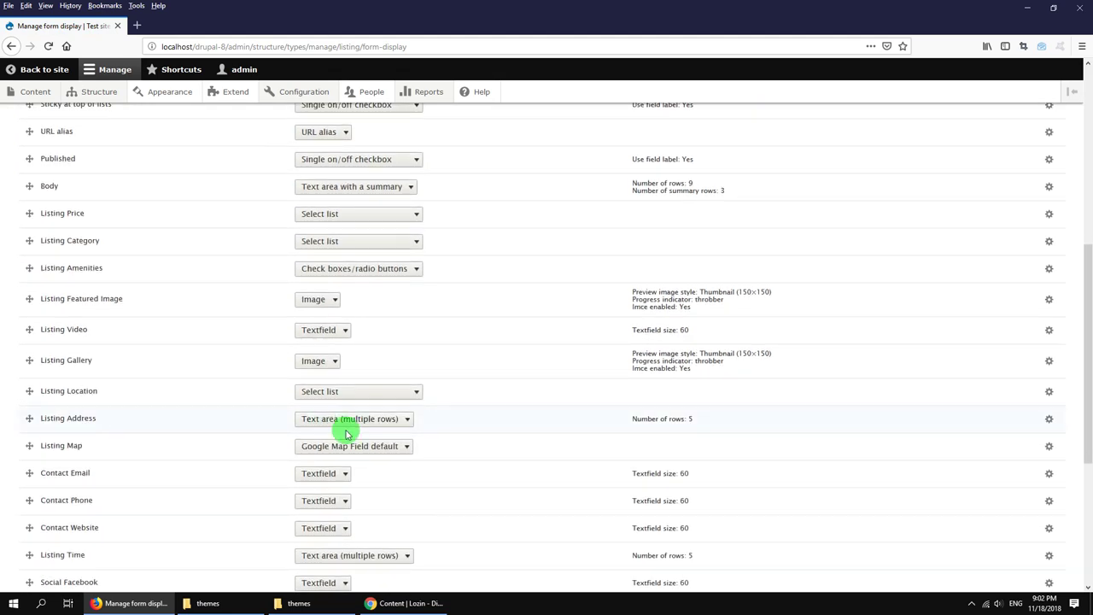
{"action": "scroll", "coordinate": [662, 342], "scroll_direction": "down", "scroll_amount": 3}
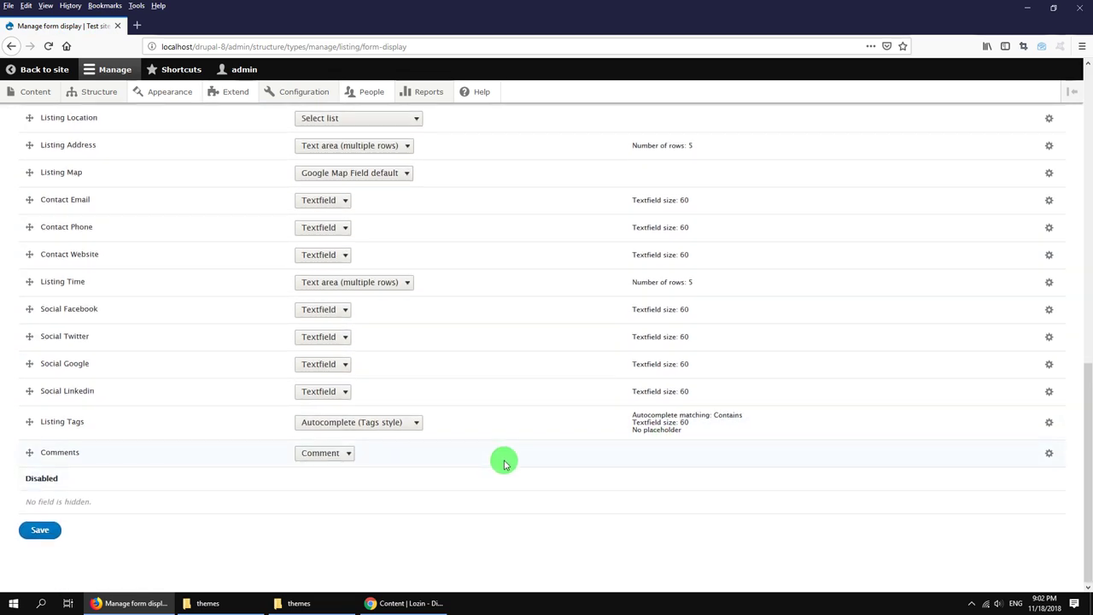
{"action": "scroll", "coordinate": [503, 459], "scroll_direction": "up", "scroll_amount": 5}
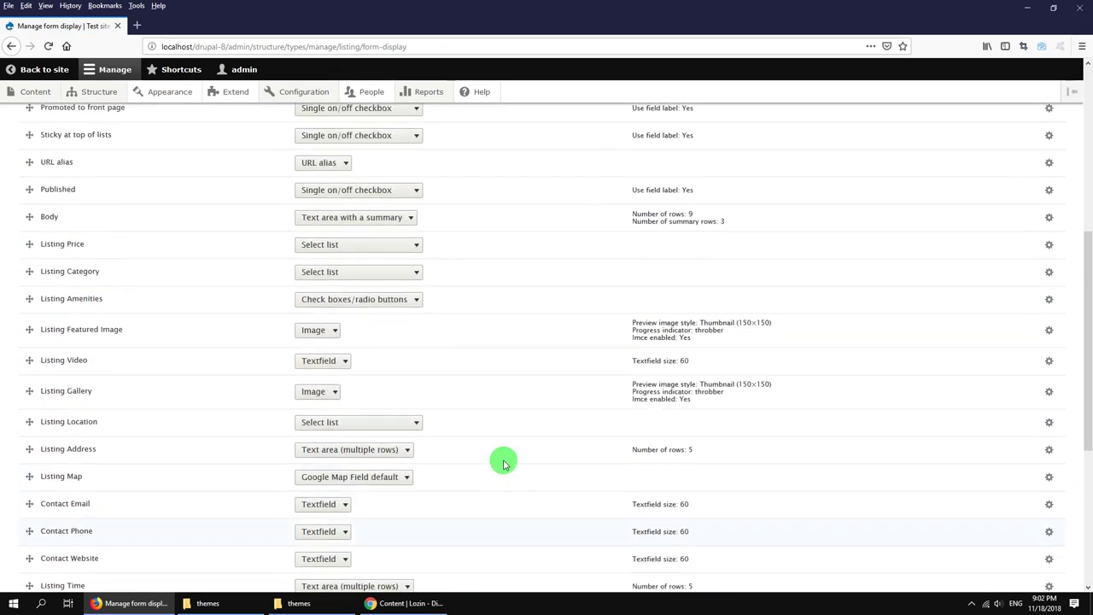
Step: Start a new Basic page and title it "Home Page"
{"action": "mouse_move", "coordinate": [31, 103]}
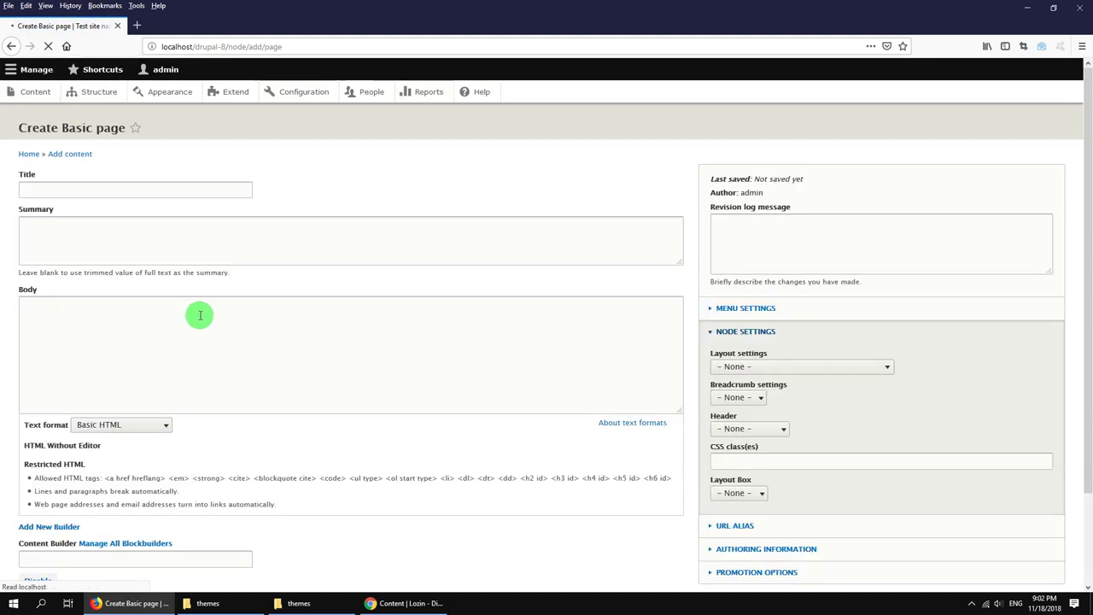
{"action": "left_click", "coordinate": [112, 191]}
{"action": "type", "text": "H"}
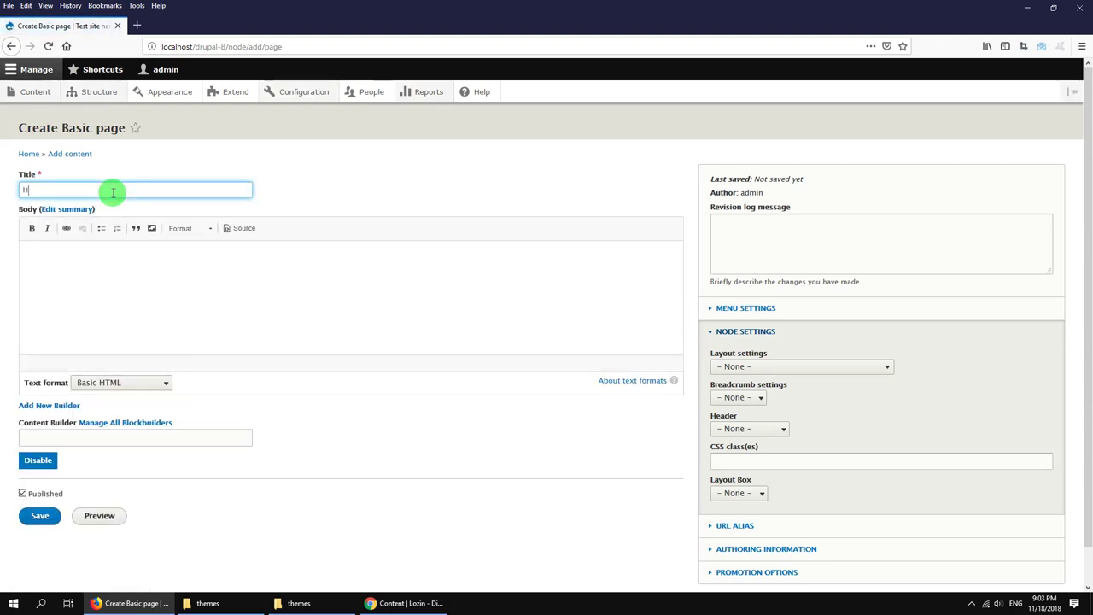
{"action": "type", "text": "ome Page"}
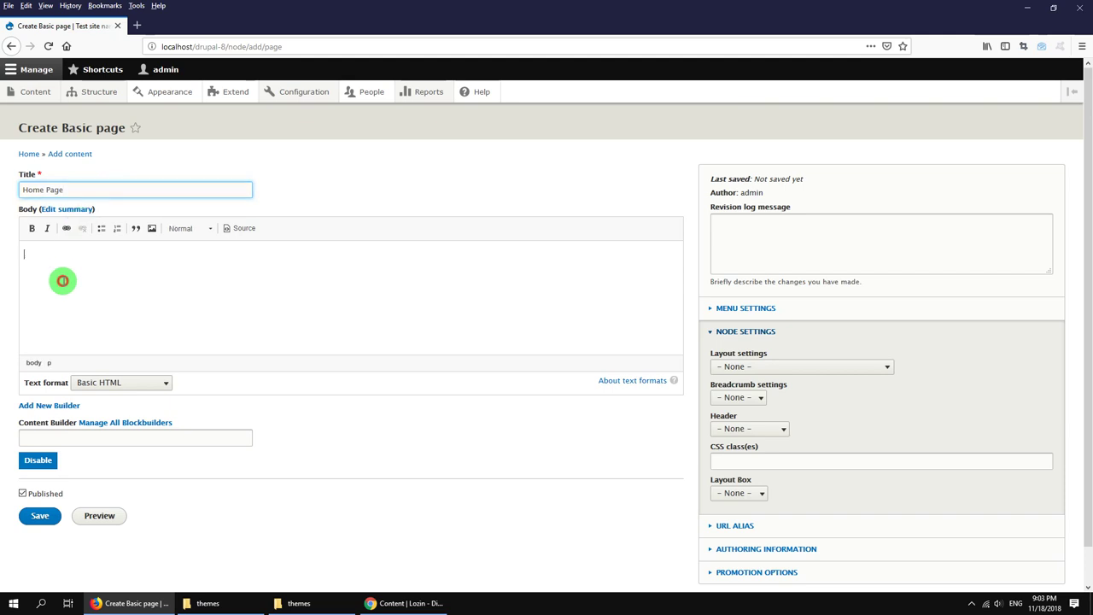
Step: In the node settings, choose the layout "Fullwith no sidebar (use for block builder)", disable the breadcrumb and enter the CSS class hidden-title
{"action": "scroll", "coordinate": [193, 498], "scroll_direction": "down", "scroll_amount": 1}
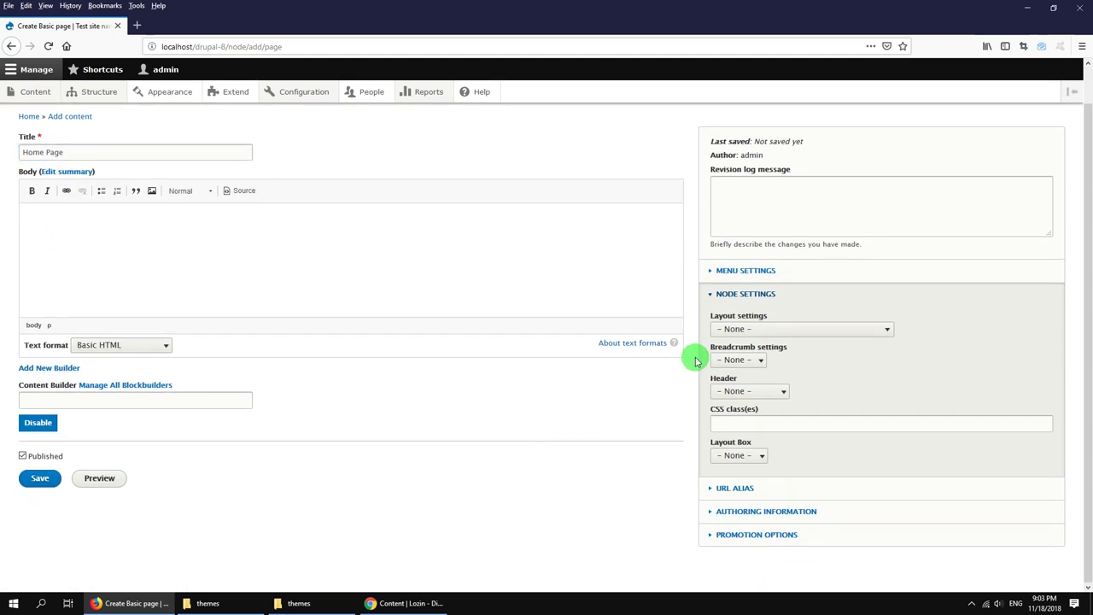
{"action": "left_click", "coordinate": [724, 329]}
{"action": "left_click", "coordinate": [748, 359]}
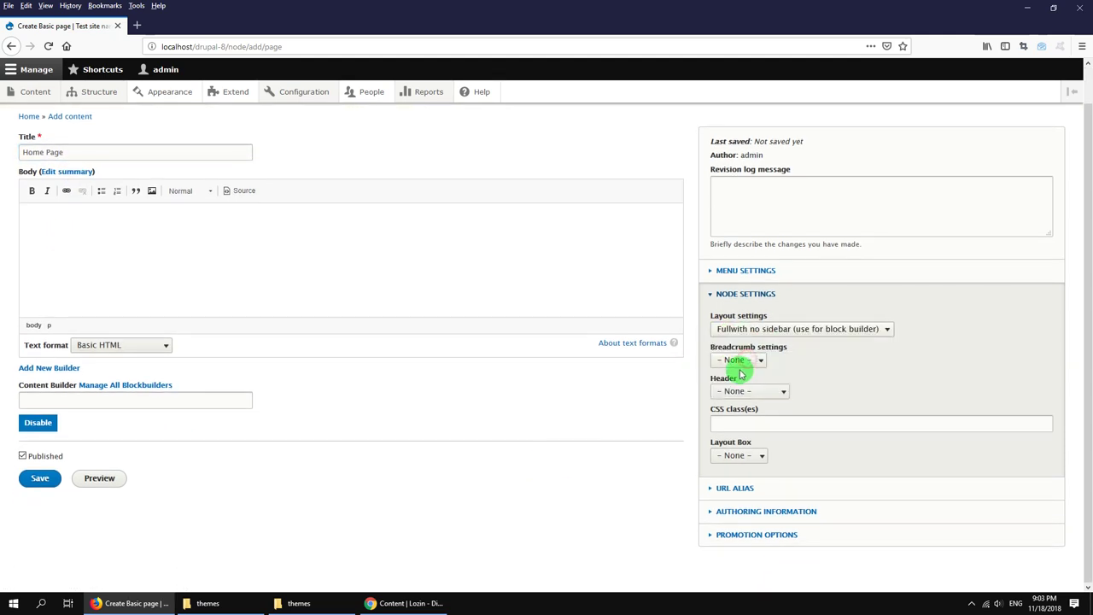
{"action": "left_click", "coordinate": [738, 360]}
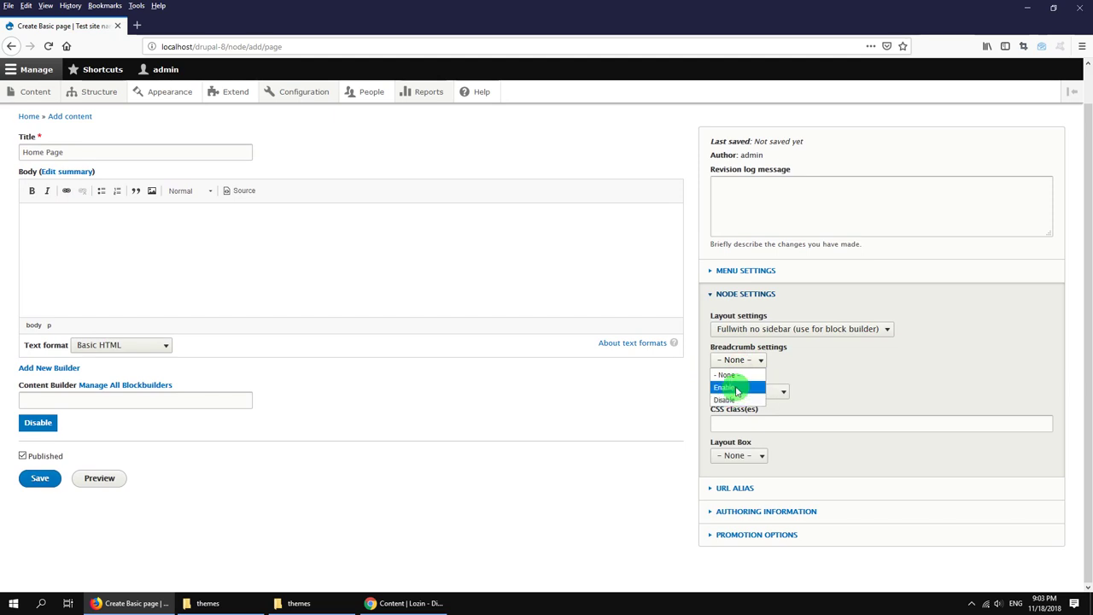
{"action": "left_click", "coordinate": [726, 399]}
{"action": "left_click", "coordinate": [751, 391]}
{"action": "left_click", "coordinate": [749, 392]}
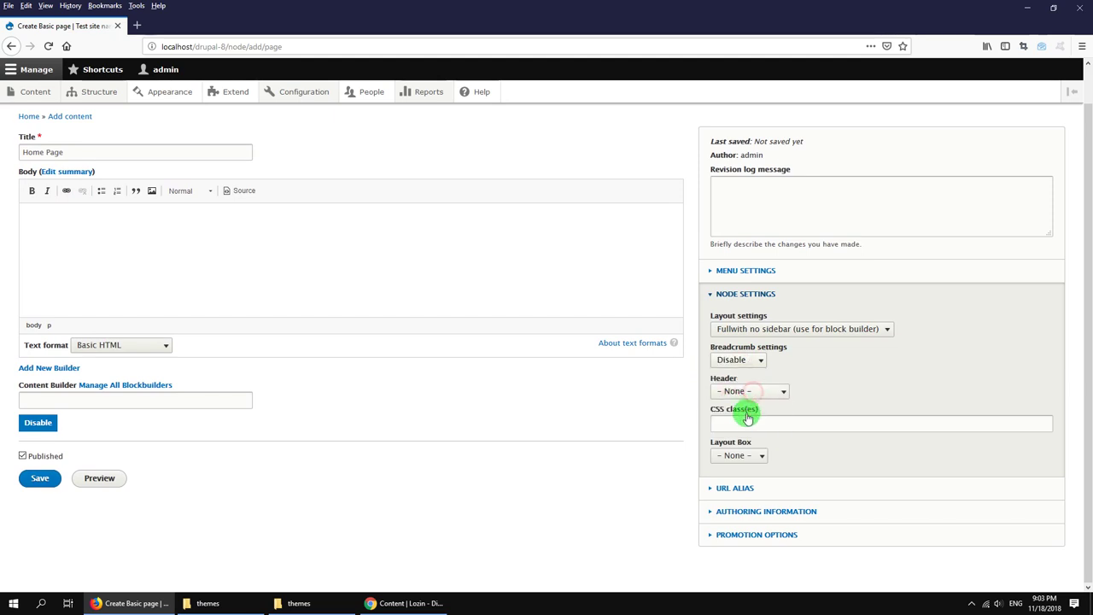
{"action": "double_click", "coordinate": [747, 421]}
{"action": "left_click", "coordinate": [732, 441]}
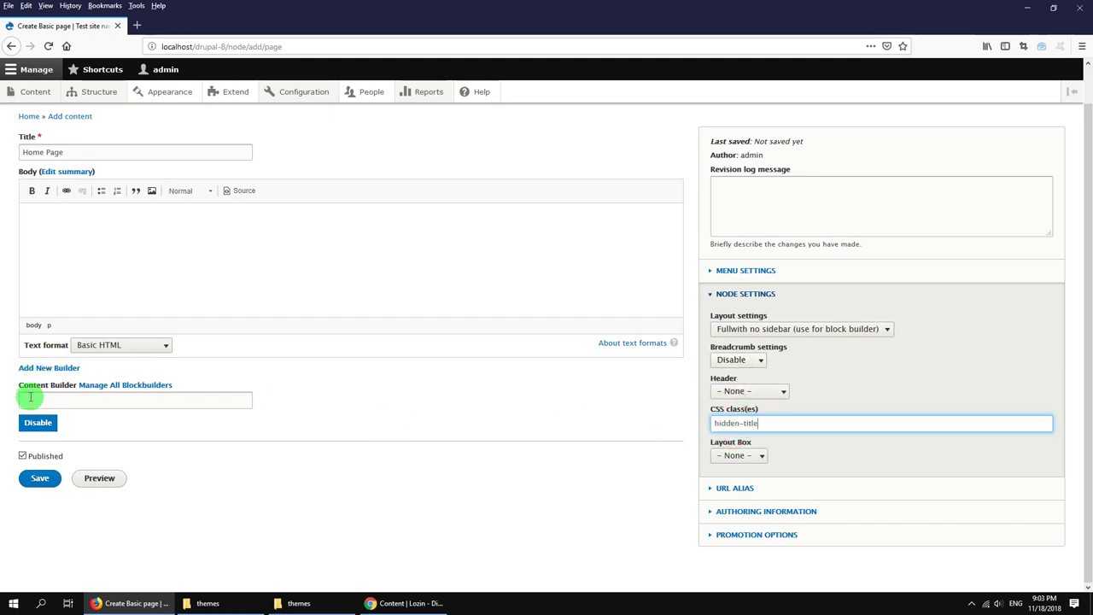
Step: Add a new content builder titled "Home Page" for the page's Content Builder field, and save the page
{"action": "left_click", "coordinate": [45, 372]}
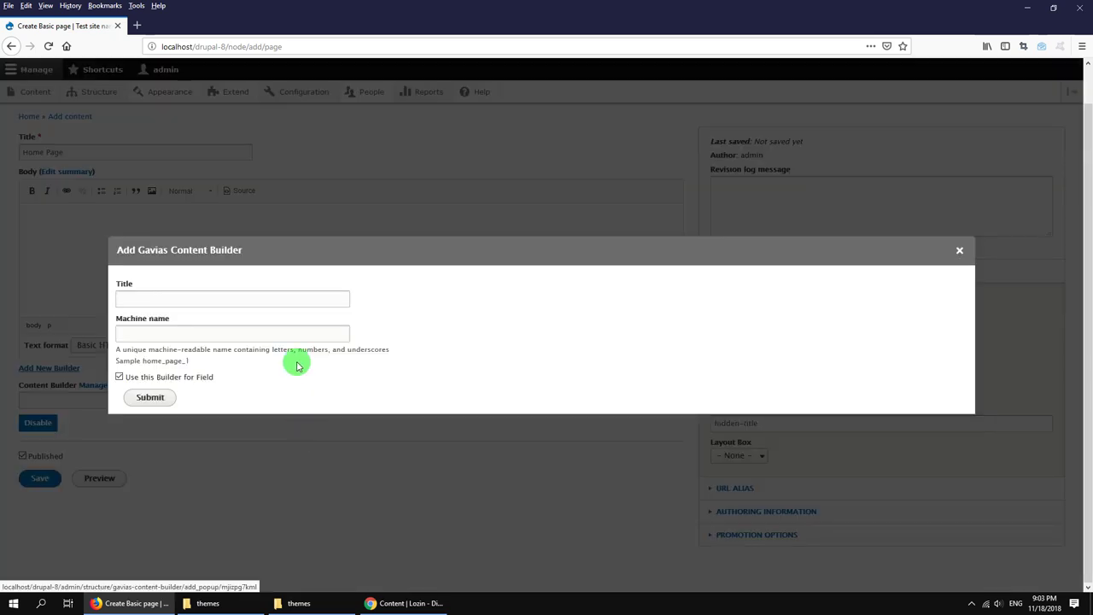
{"action": "left_click", "coordinate": [225, 295]}
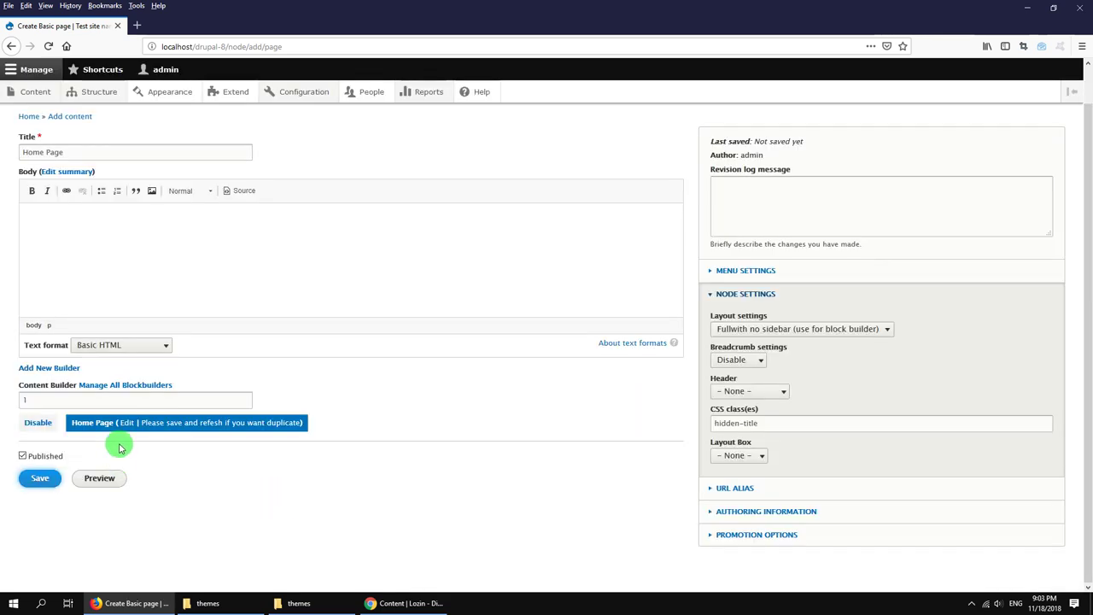
{"action": "left_click", "coordinate": [34, 480]}
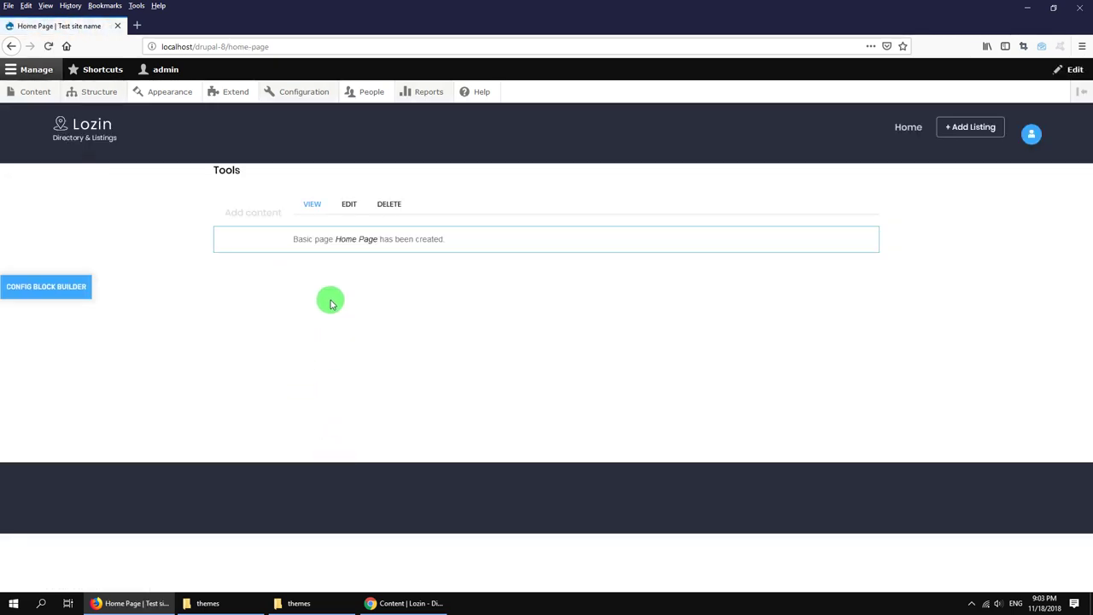
Step: Open the import form of the Home Page's content builder, and switch to File Explorer at the Lozin theme package's root folder
{"action": "left_click", "coordinate": [349, 206]}
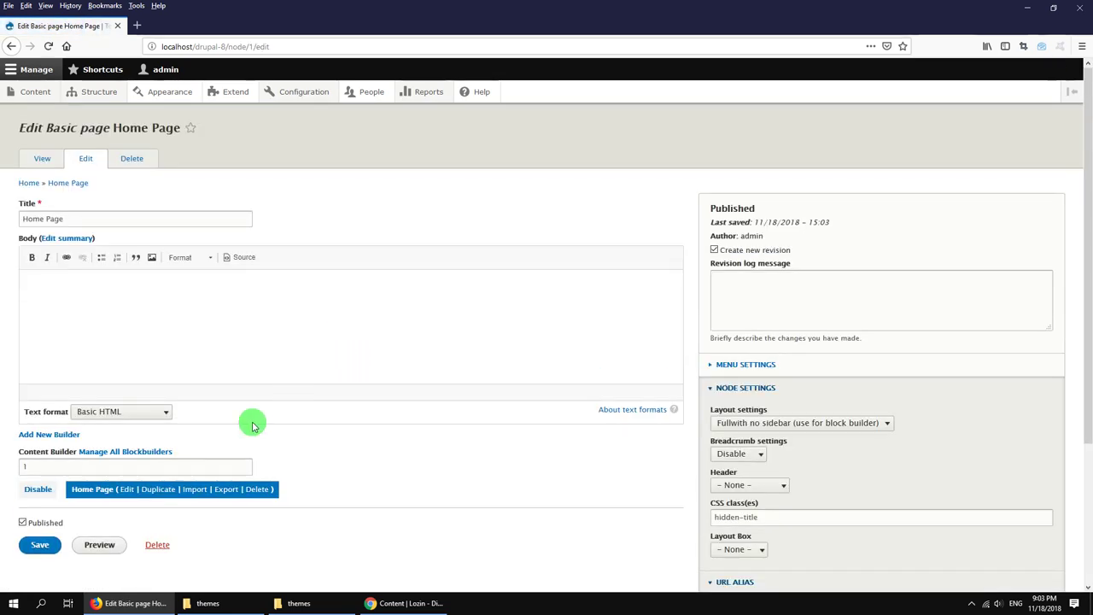
{"action": "left_click", "coordinate": [195, 489]}
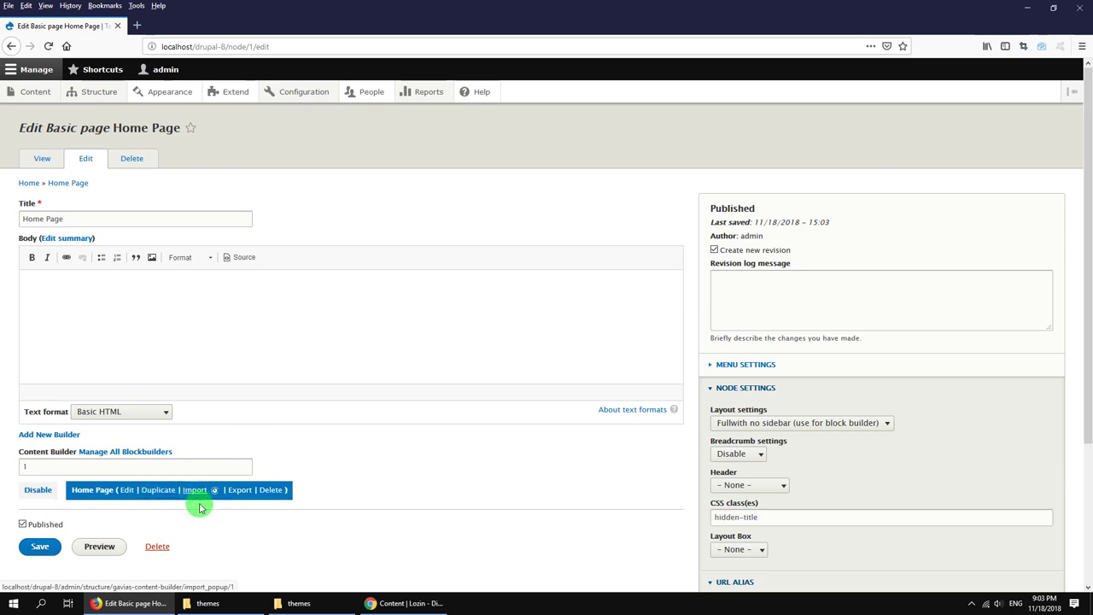
{"action": "left_click", "coordinate": [209, 603]}
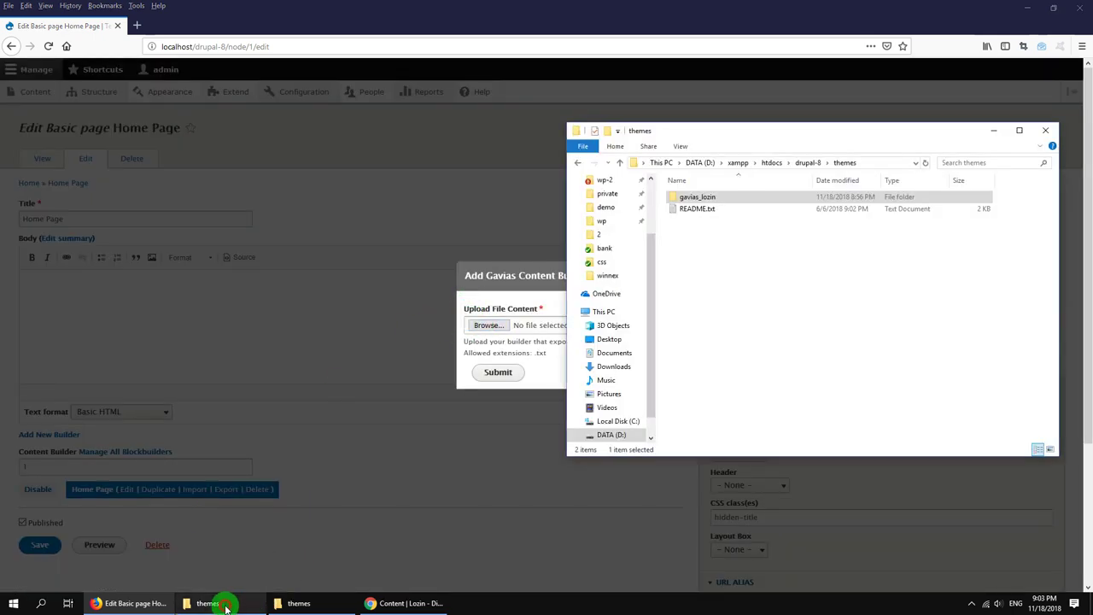
{"action": "left_click", "coordinate": [223, 603]}
{"action": "left_click", "coordinate": [283, 606]}
{"action": "left_click", "coordinate": [223, 216]}
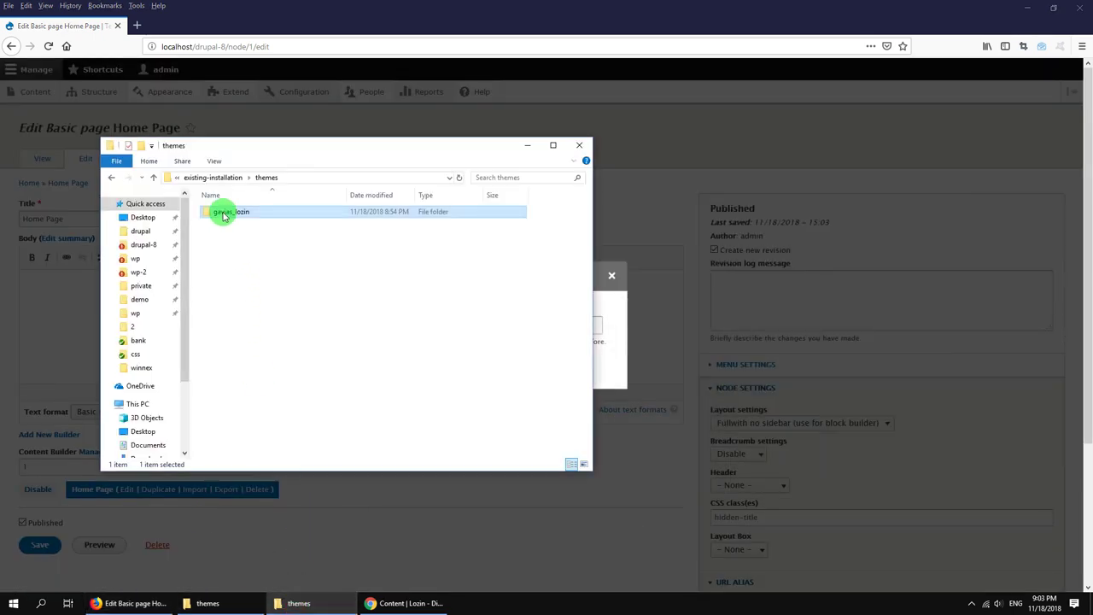
{"action": "left_click", "coordinate": [213, 181]}
{"action": "left_click", "coordinate": [302, 176]}
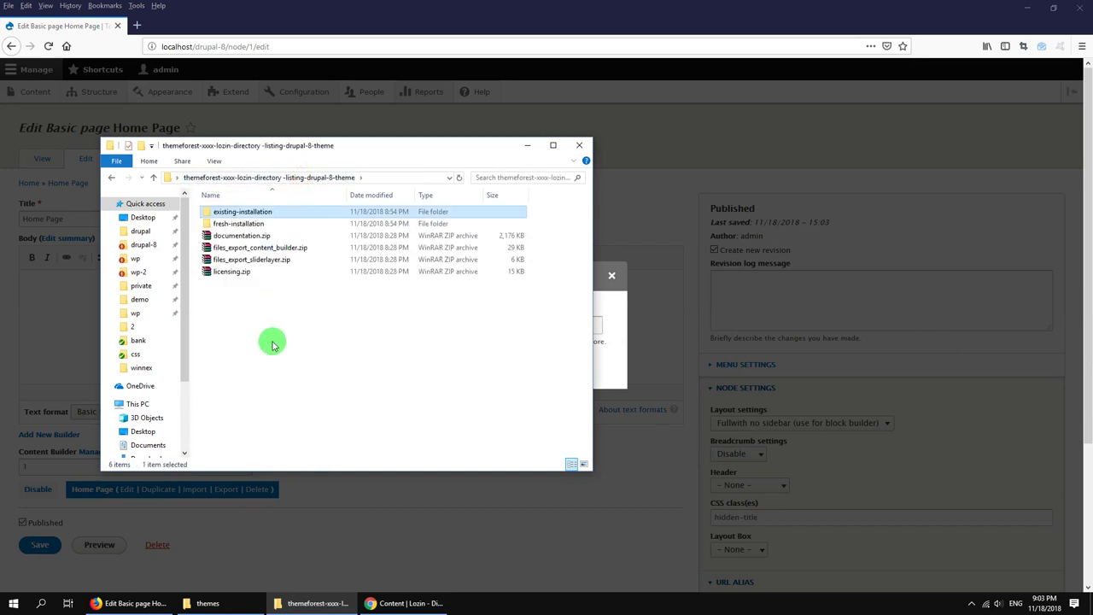
Step: Extract files_export_content_builder.zip and open the folder holding its exported text files
{"action": "left_click", "coordinate": [227, 250]}
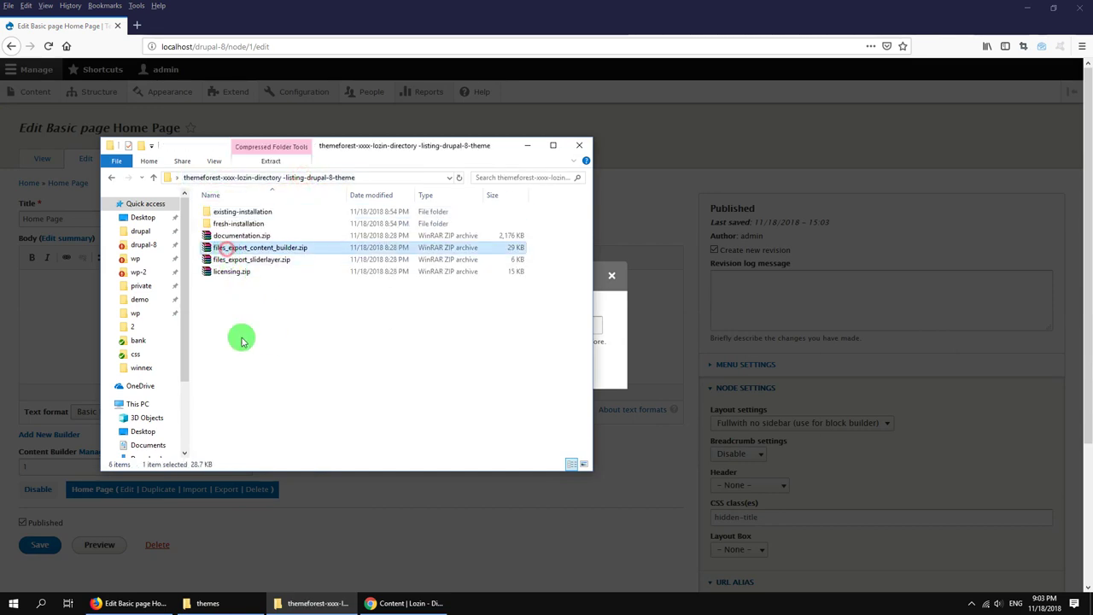
{"action": "right_click", "coordinate": [267, 250]}
{"action": "left_click", "coordinate": [318, 323]}
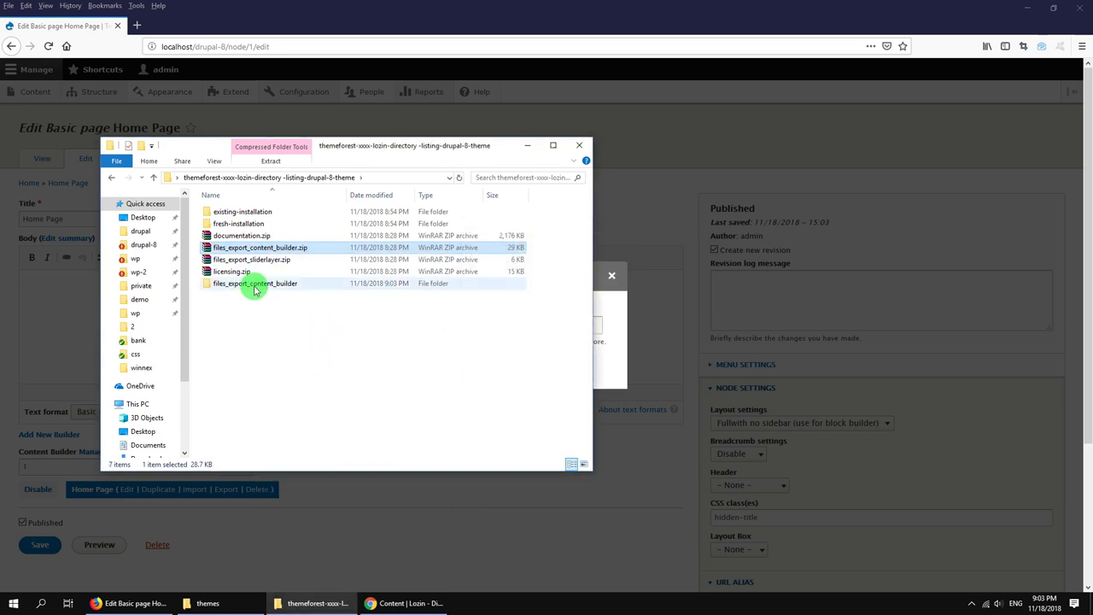
{"action": "double_click", "coordinate": [253, 283]}
{"action": "double_click", "coordinate": [264, 213]}
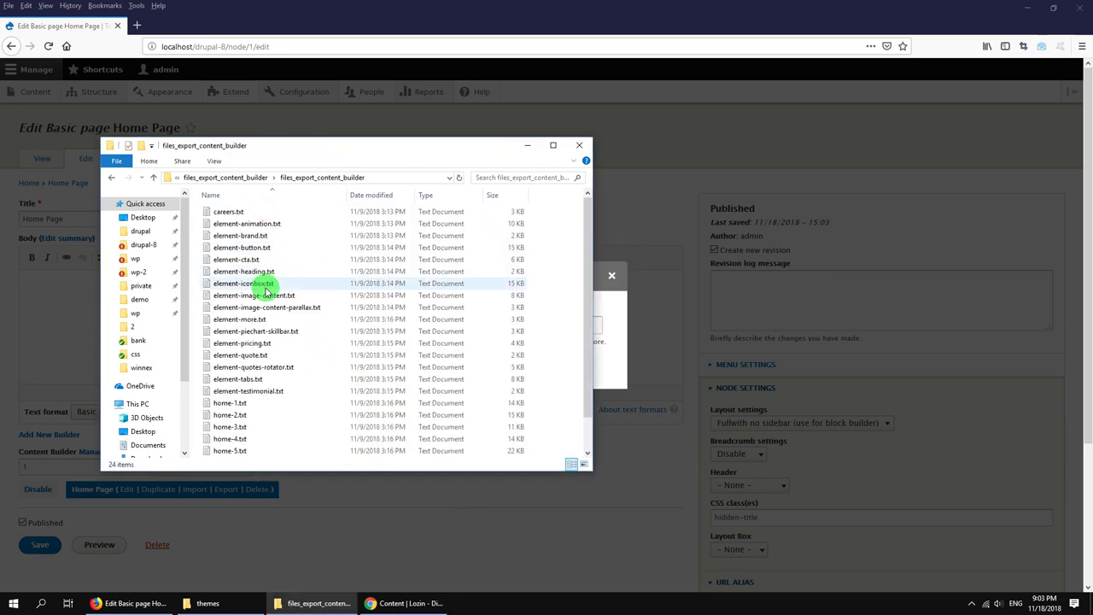
Step: Import home-1.txt into the Home Page's content builder, save the page and look over the result
{"action": "left_click_drag", "start_coordinate": [299, 150], "coordinate": [809, 159]}
{"action": "left_click_drag", "start_coordinate": [735, 377], "coordinate": [495, 325]}
{"action": "left_click", "coordinate": [508, 376]}
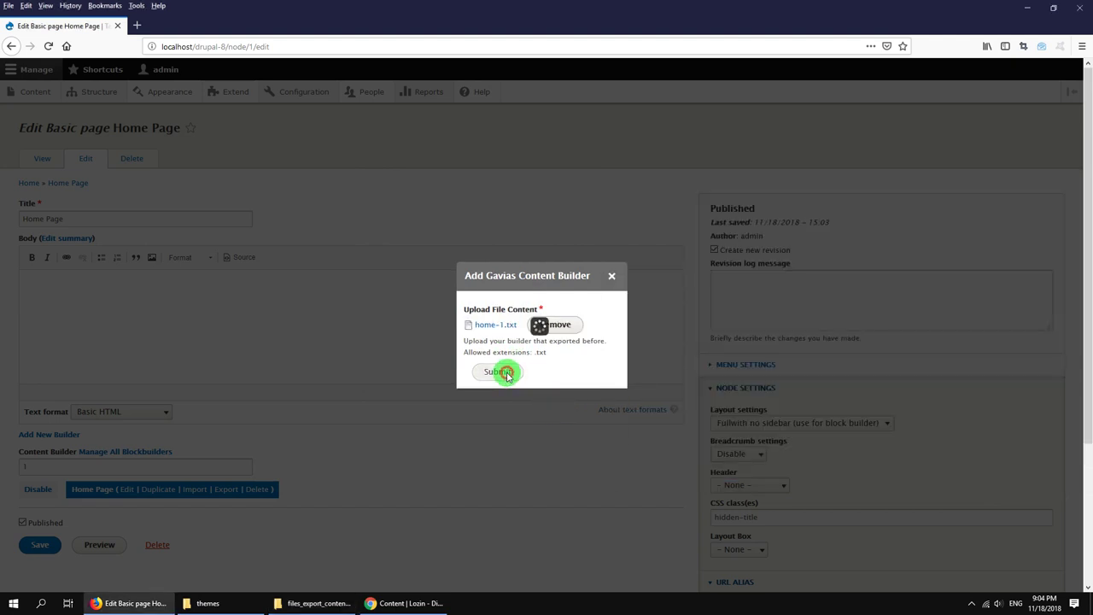
{"action": "left_click", "coordinate": [40, 546]}
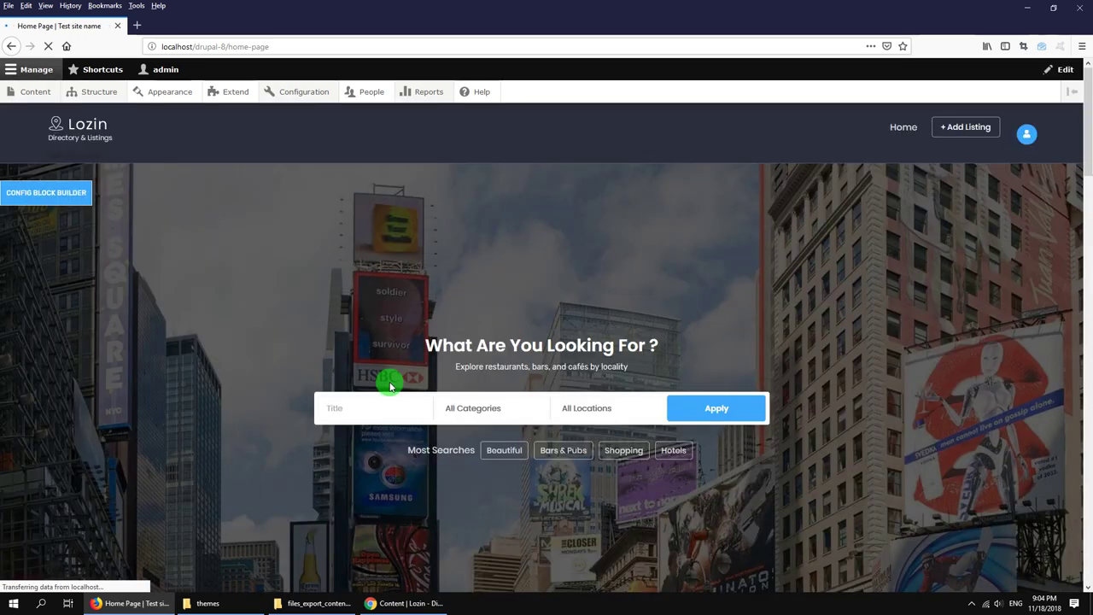
{"action": "scroll", "coordinate": [181, 350], "scroll_direction": "down", "scroll_amount": 10}
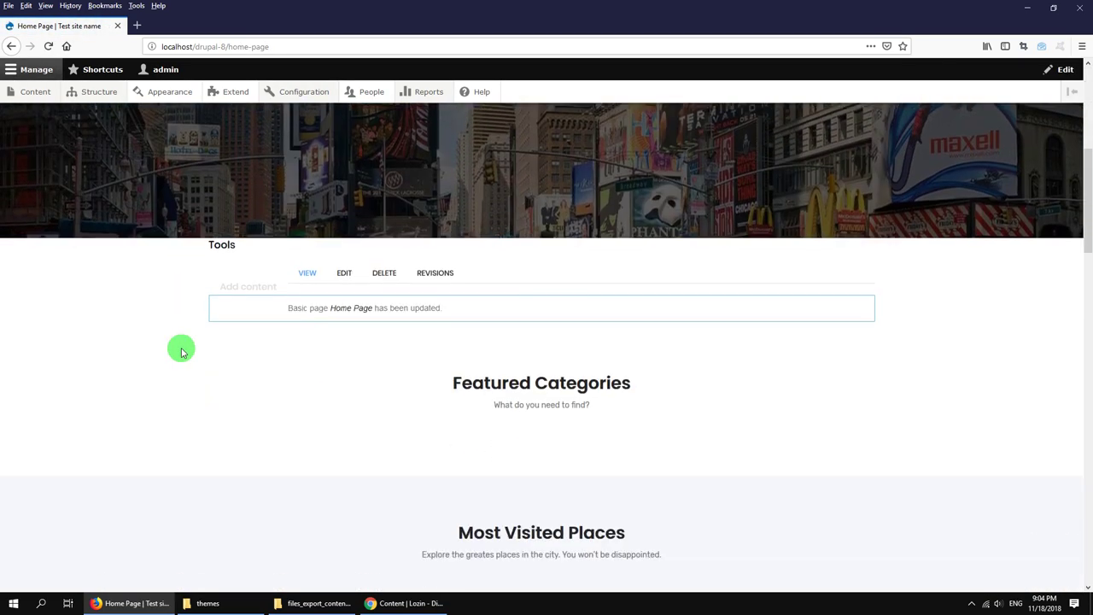
{"action": "scroll", "coordinate": [181, 350], "scroll_direction": "down", "scroll_amount": 15}
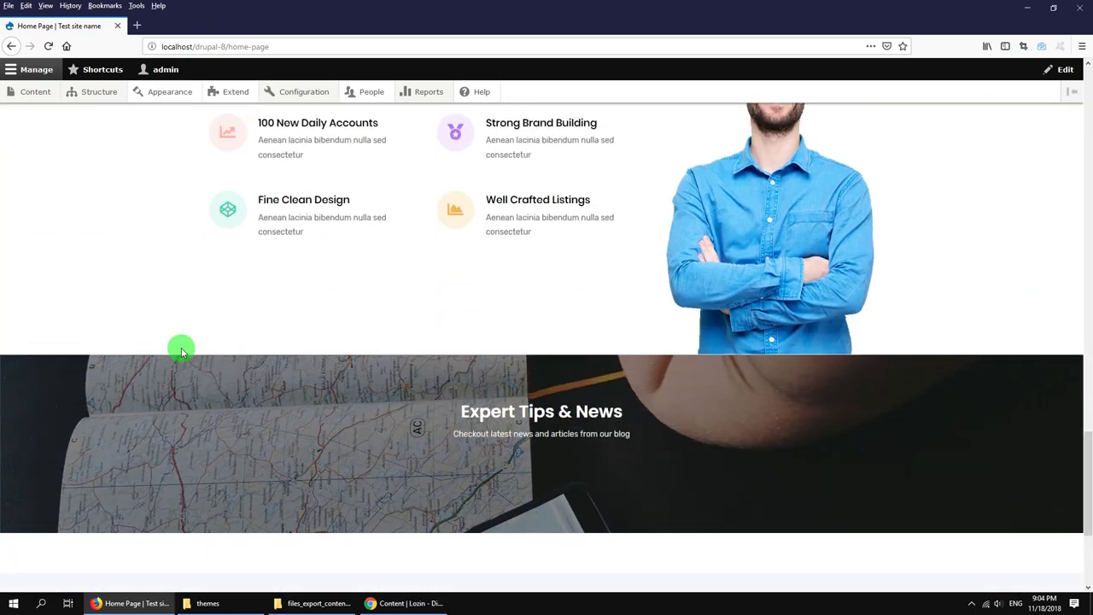
Step: Open the block layout and move the Tools block from the Help region to the Other region
{"action": "scroll", "coordinate": [182, 350], "scroll_direction": "up", "scroll_amount": 5}
{"action": "scroll", "coordinate": [181, 350], "scroll_direction": "up", "scroll_amount": 15}
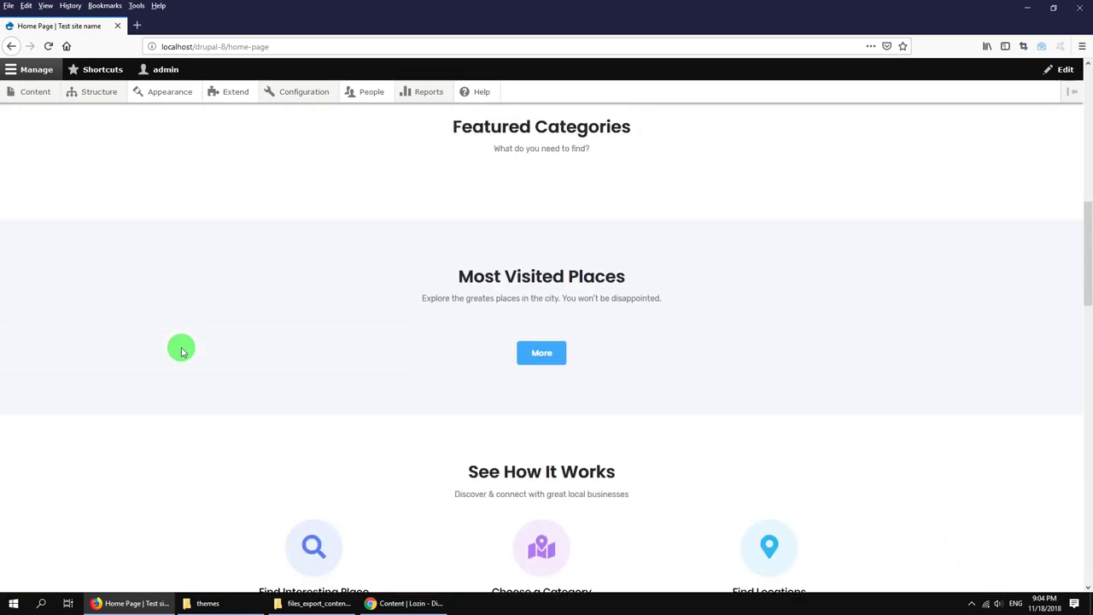
{"action": "scroll", "coordinate": [217, 359], "scroll_direction": "down", "scroll_amount": 1}
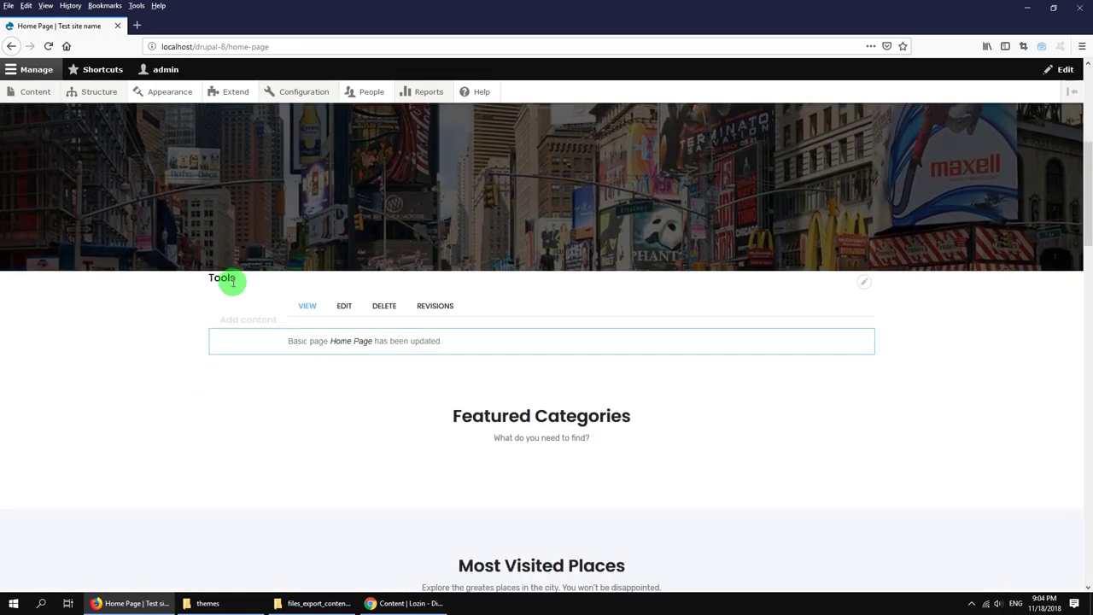
{"action": "mouse_move", "coordinate": [108, 103]}
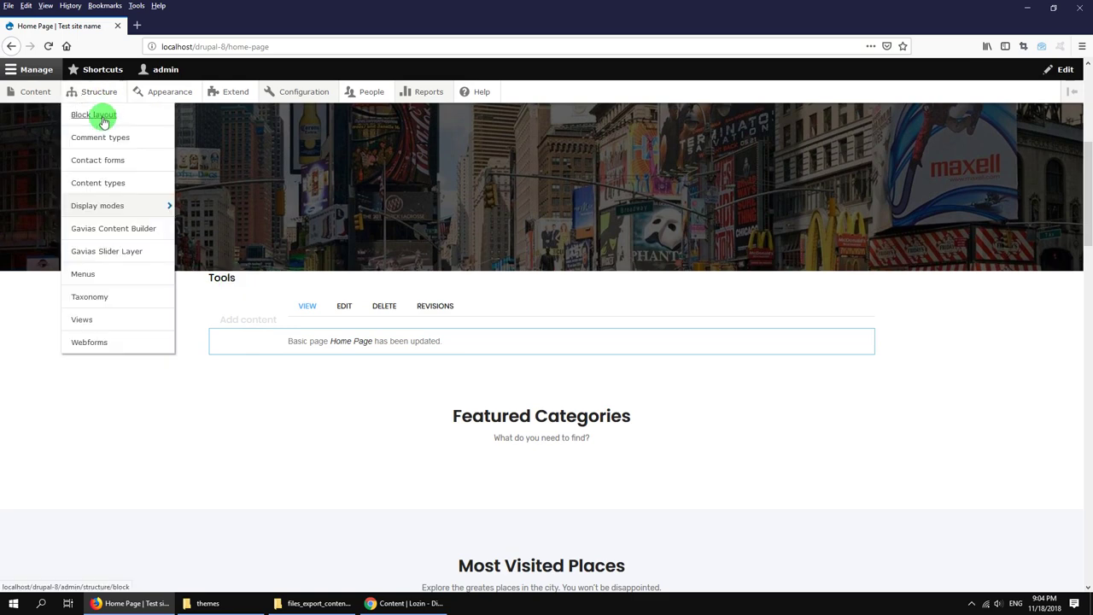
{"action": "left_click", "coordinate": [101, 118]}
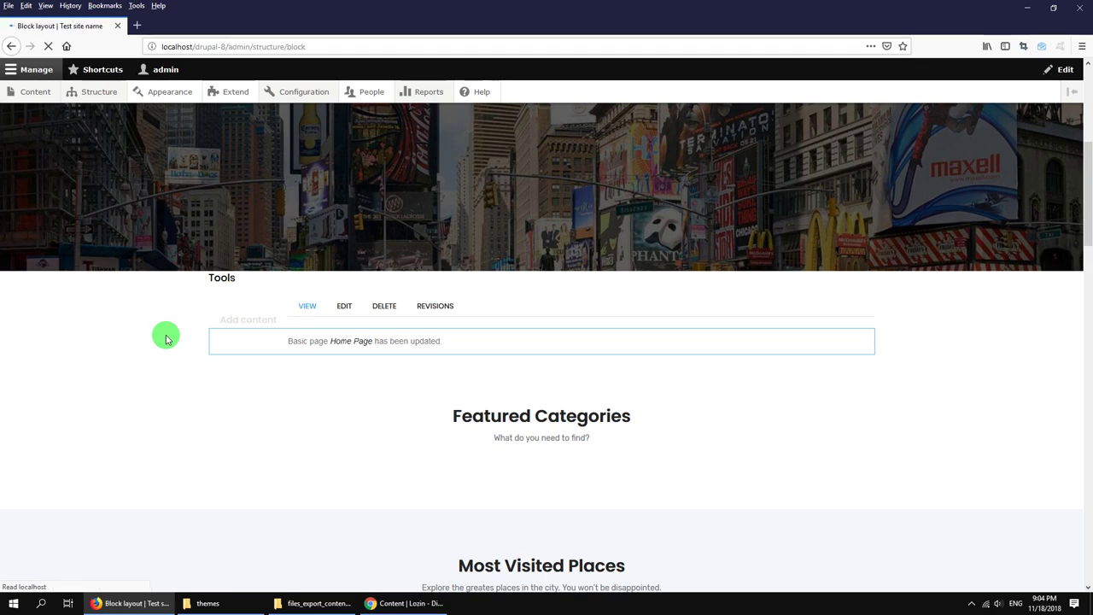
{"action": "scroll", "coordinate": [179, 355], "scroll_direction": "down", "scroll_amount": 5}
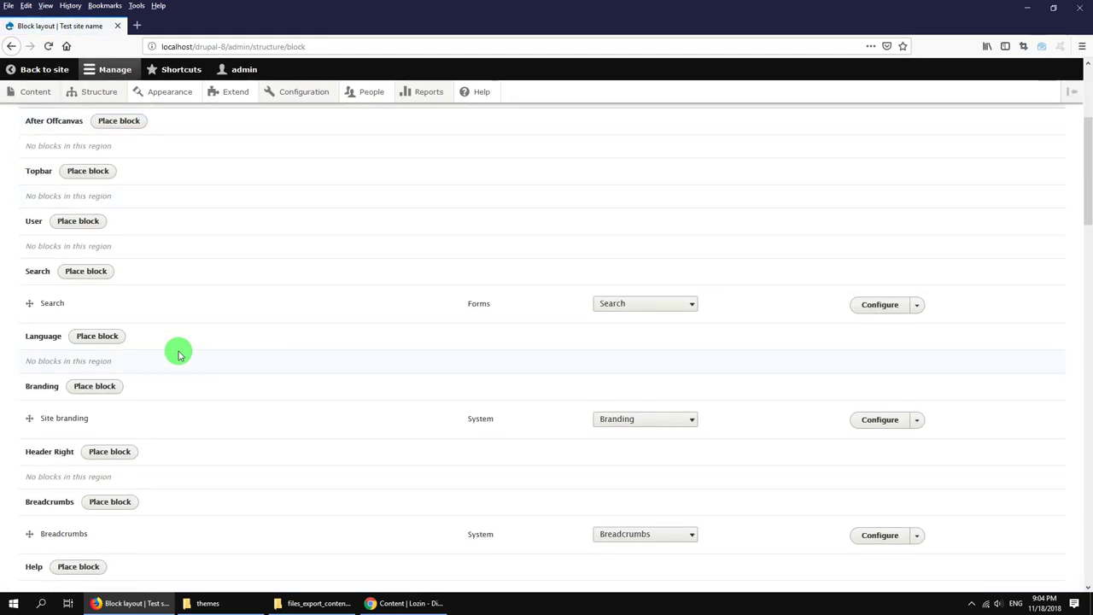
{"action": "scroll", "coordinate": [180, 355], "scroll_direction": "down", "scroll_amount": 3}
{"action": "scroll", "coordinate": [179, 355], "scroll_direction": "down", "scroll_amount": 2}
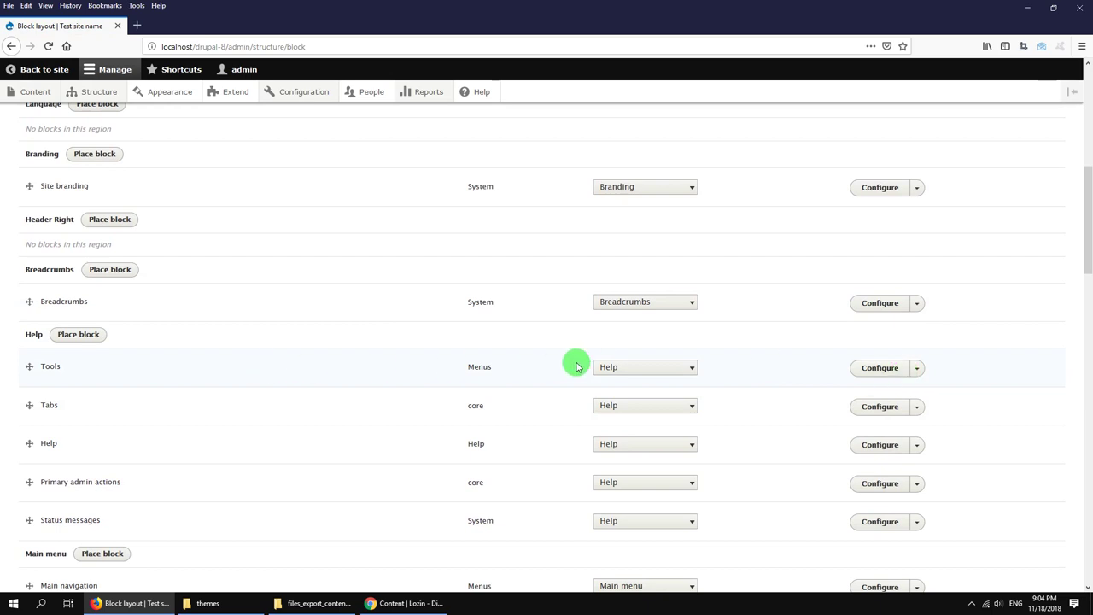
{"action": "left_click", "coordinate": [617, 368]}
{"action": "scroll", "coordinate": [623, 342], "scroll_direction": "down", "scroll_amount": 5}
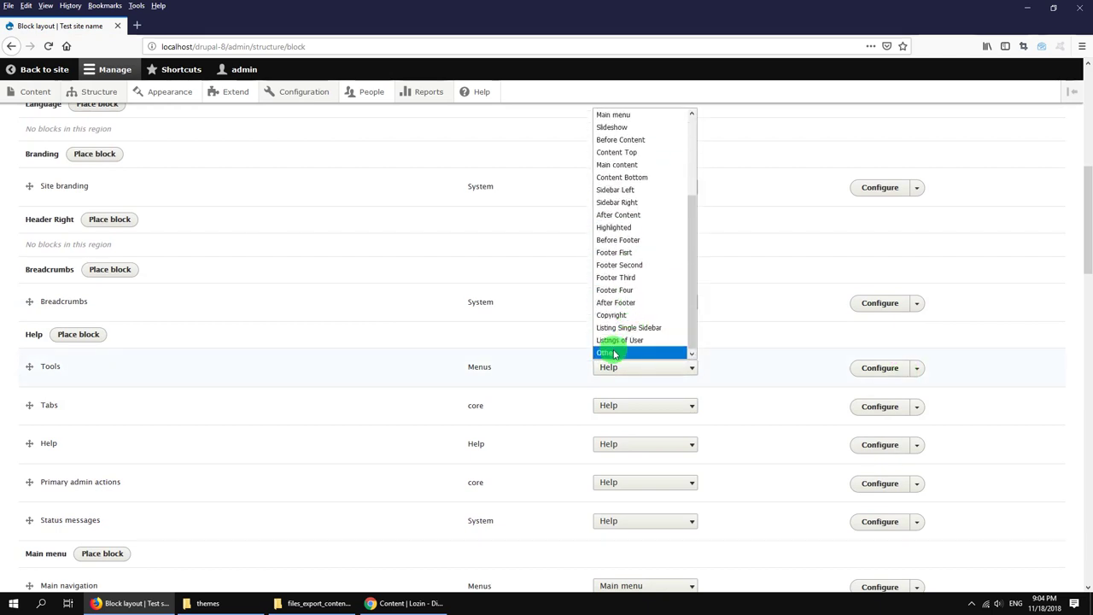
{"action": "left_click", "coordinate": [610, 348]}
{"action": "scroll", "coordinate": [77, 419], "scroll_direction": "down", "scroll_amount": 1}
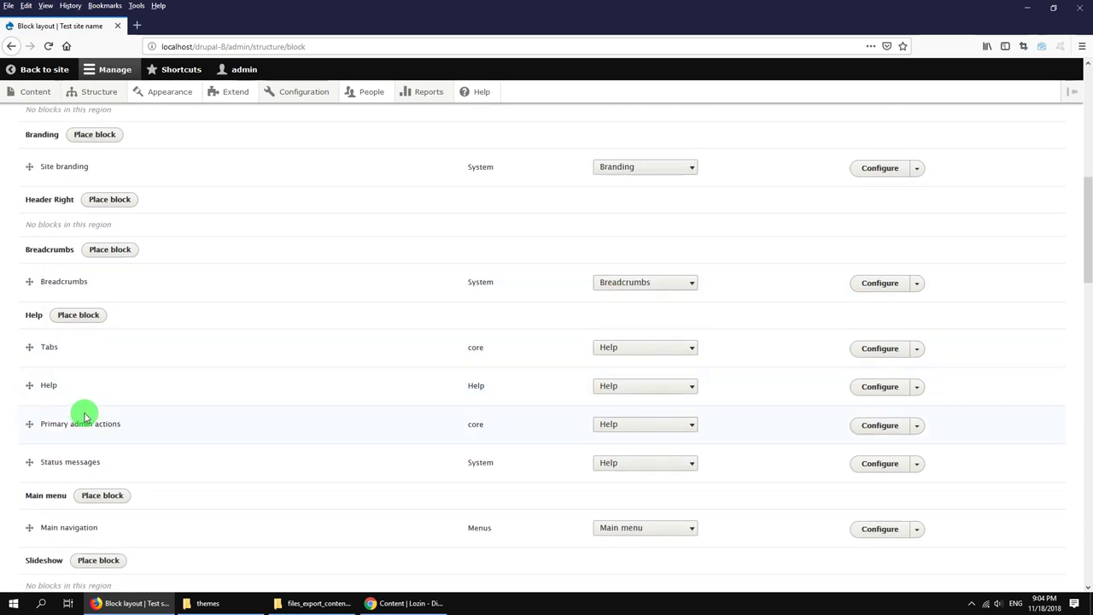
Step: Move the Help block to the Other region and save the block layout
{"action": "left_click", "coordinate": [613, 386]}
{"action": "scroll", "coordinate": [610, 363], "scroll_direction": "down", "scroll_amount": 5}
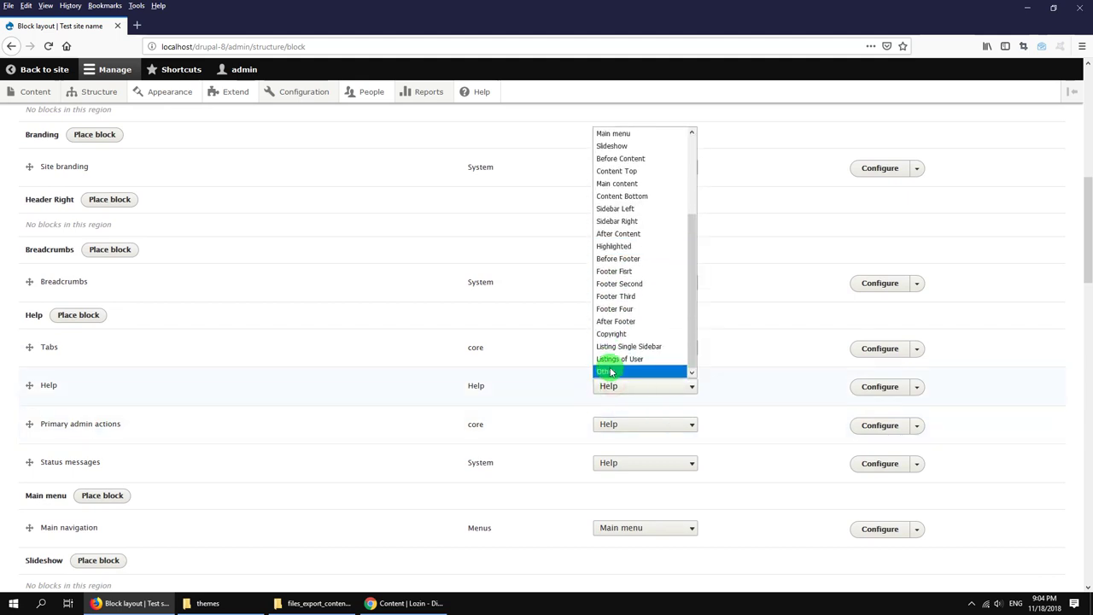
{"action": "left_click", "coordinate": [610, 367]}
{"action": "scroll", "coordinate": [403, 410], "scroll_direction": "down", "scroll_amount": 3}
{"action": "scroll", "coordinate": [420, 402], "scroll_direction": "up", "scroll_amount": 2}
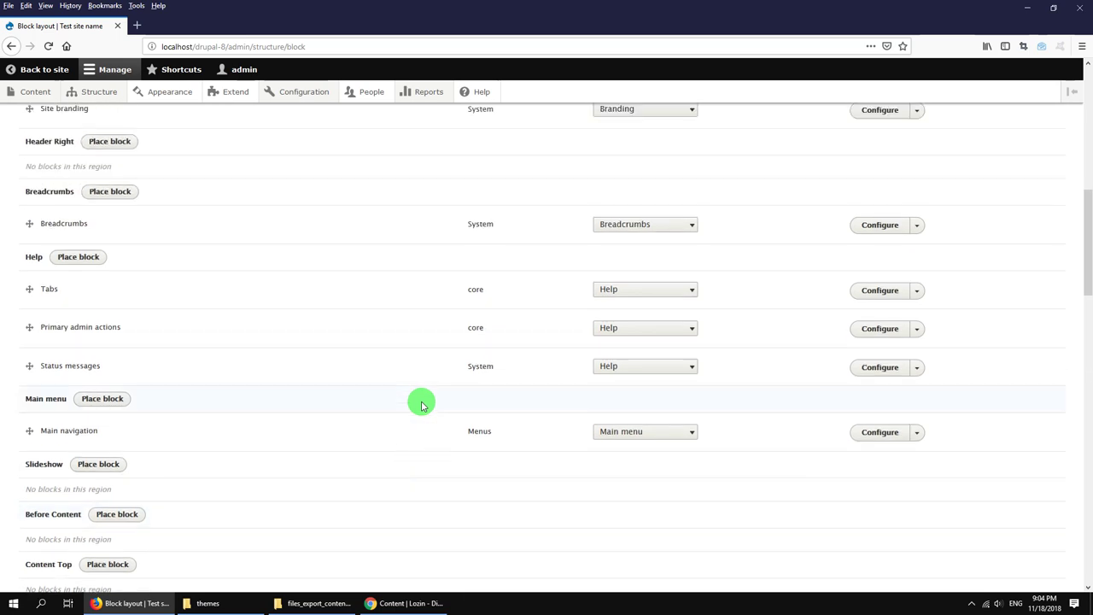
{"action": "scroll", "coordinate": [250, 443], "scroll_direction": "down", "scroll_amount": 15}
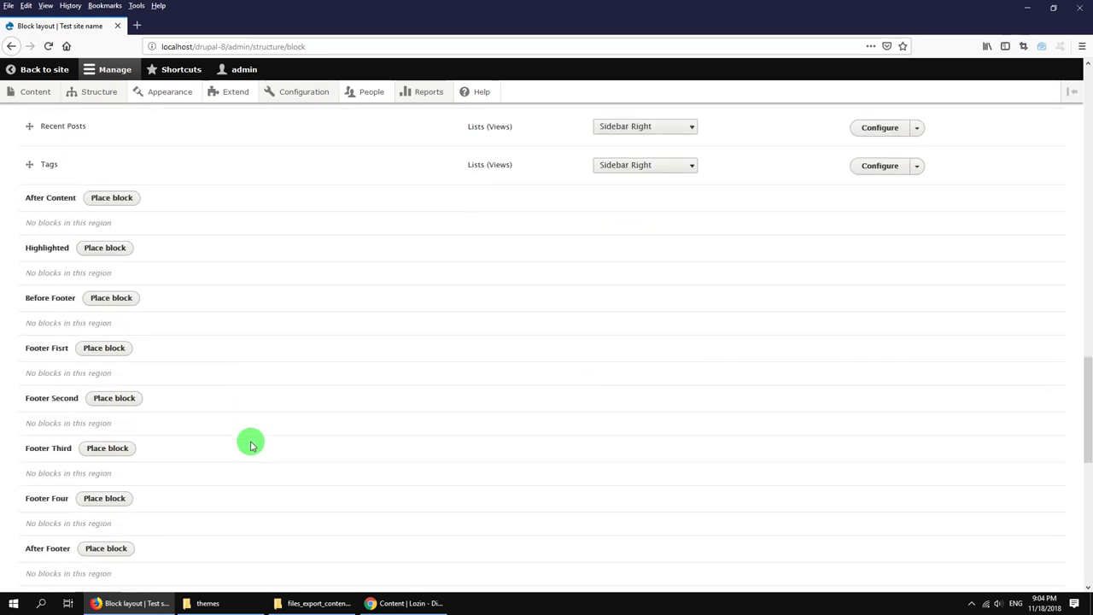
{"action": "left_click", "coordinate": [32, 531]}
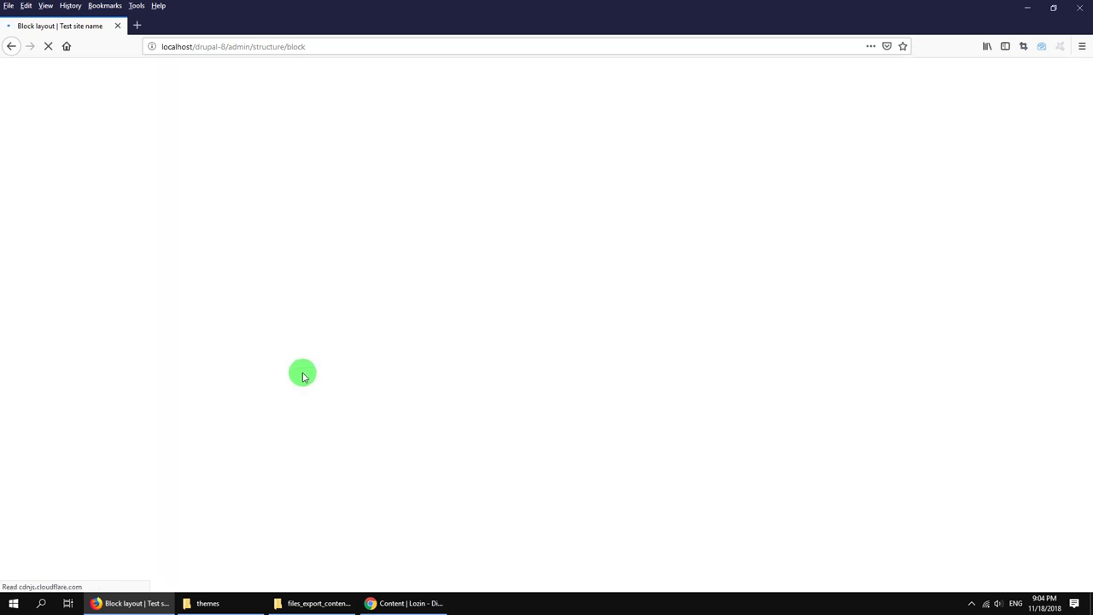
Step: Open the Home Page from the content list in a new browser tab and check the area below its banner
{"action": "left_click", "coordinate": [31, 92]}
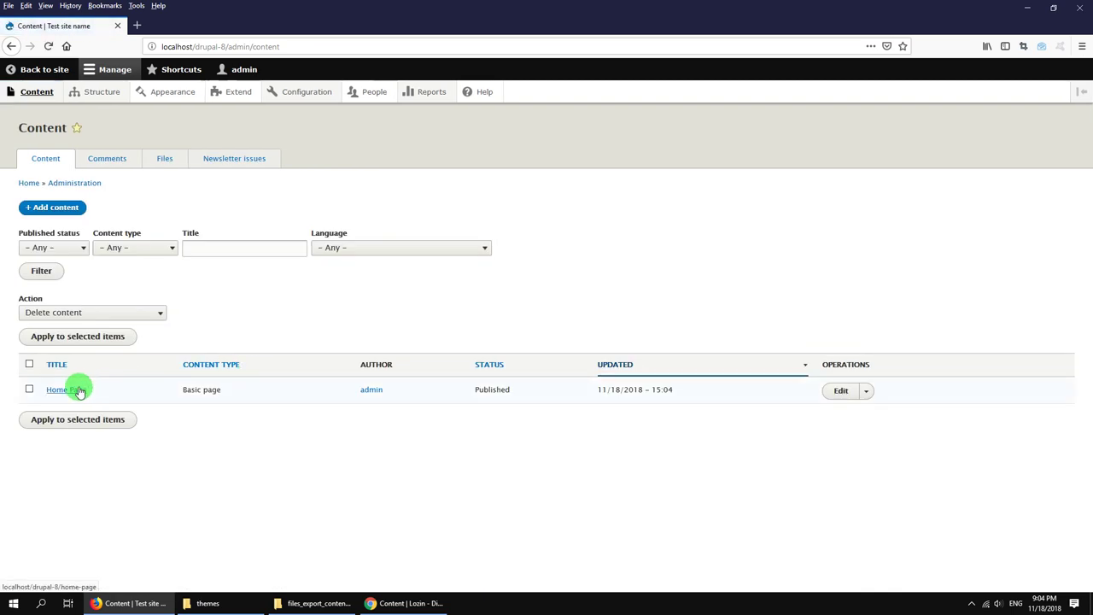
{"action": "right_click", "coordinate": [80, 392]}
{"action": "left_click", "coordinate": [103, 396]}
{"action": "left_click", "coordinate": [195, 28]}
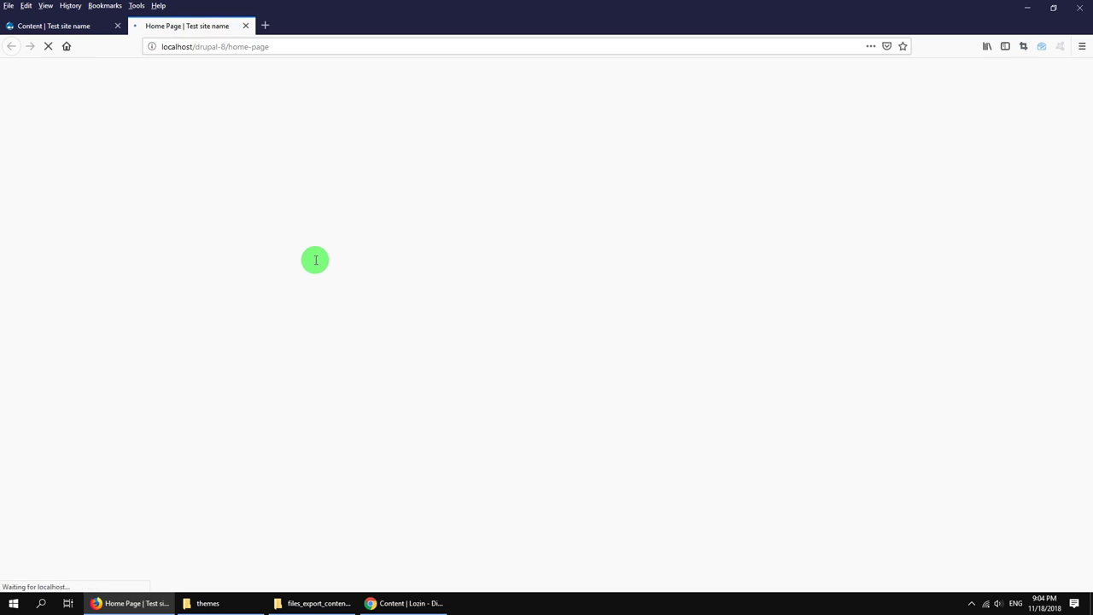
{"action": "scroll", "coordinate": [248, 342], "scroll_direction": "down", "scroll_amount": 5}
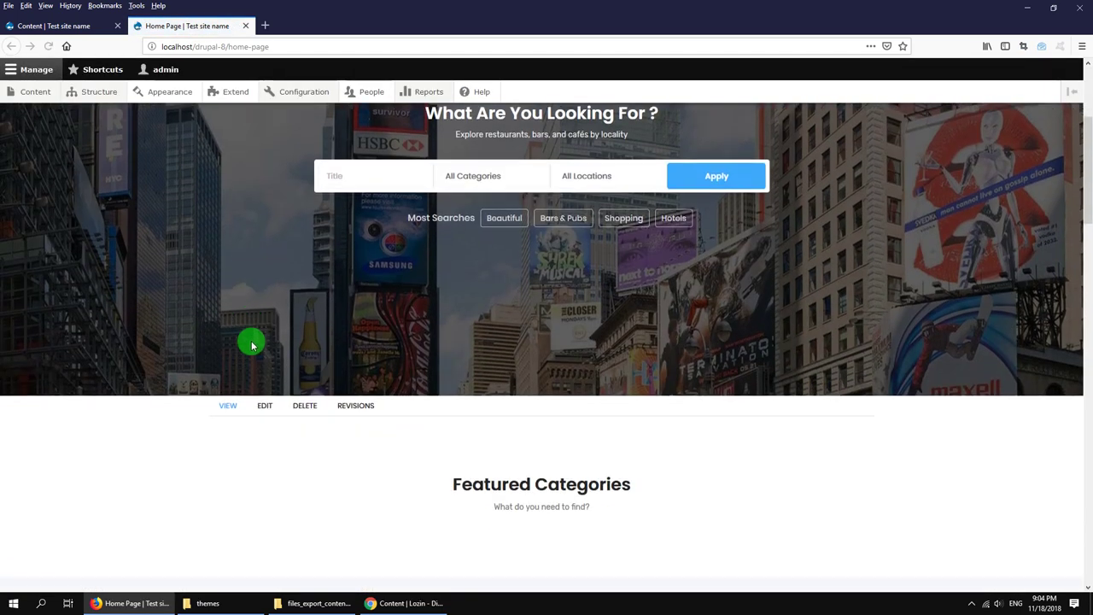
{"action": "scroll", "coordinate": [252, 341], "scroll_direction": "down", "scroll_amount": 2}
{"action": "scroll", "coordinate": [239, 307], "scroll_direction": "up", "scroll_amount": 2}
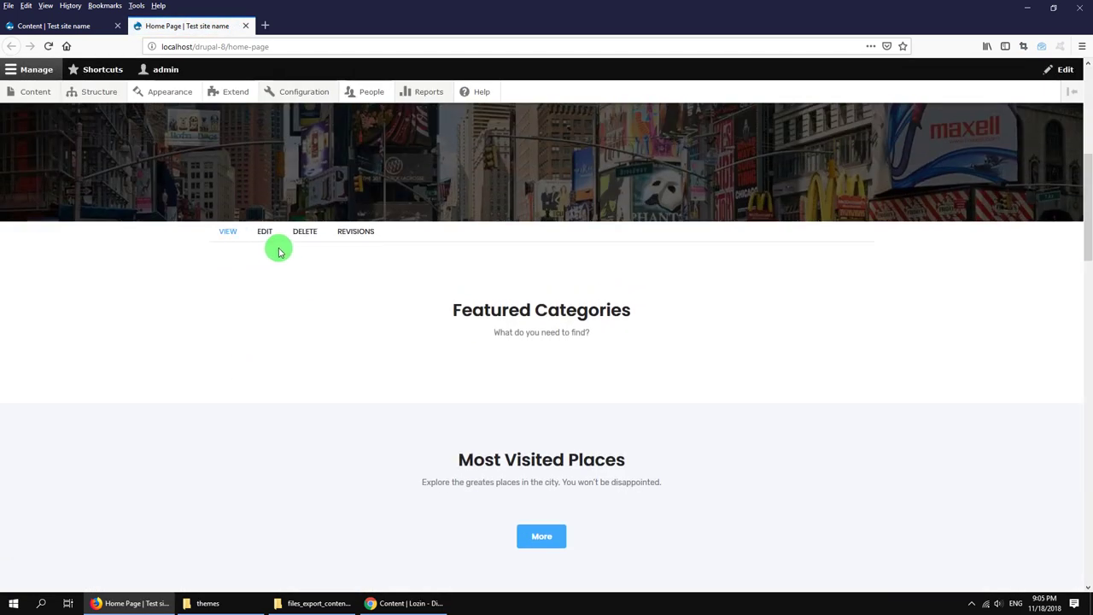
Step: Copy the page's path, set the default front page in the basic site settings to /home-page, and save the configuration
{"action": "left_click_drag", "start_coordinate": [225, 46], "coordinate": [273, 46]}
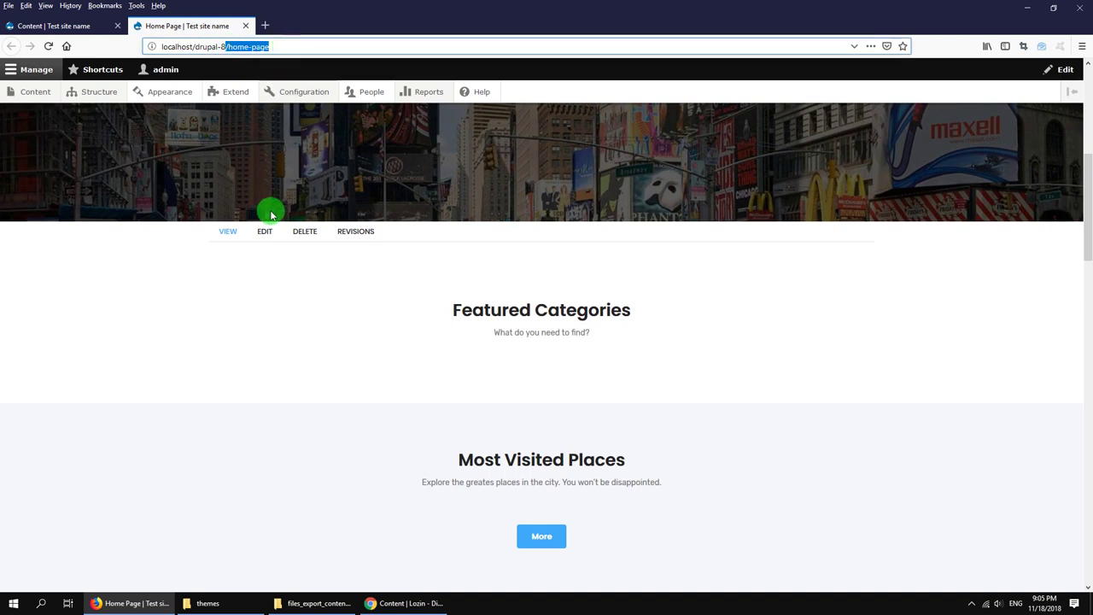
{"action": "mouse_move", "coordinate": [313, 93]}
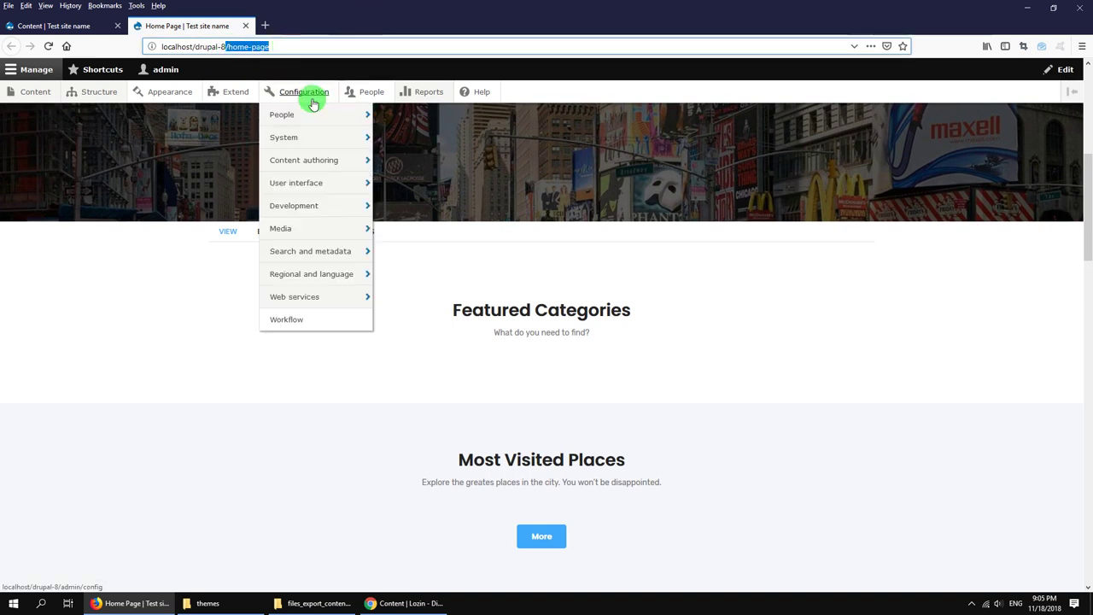
{"action": "mouse_move", "coordinate": [302, 138]}
{"action": "left_click", "coordinate": [402, 138]}
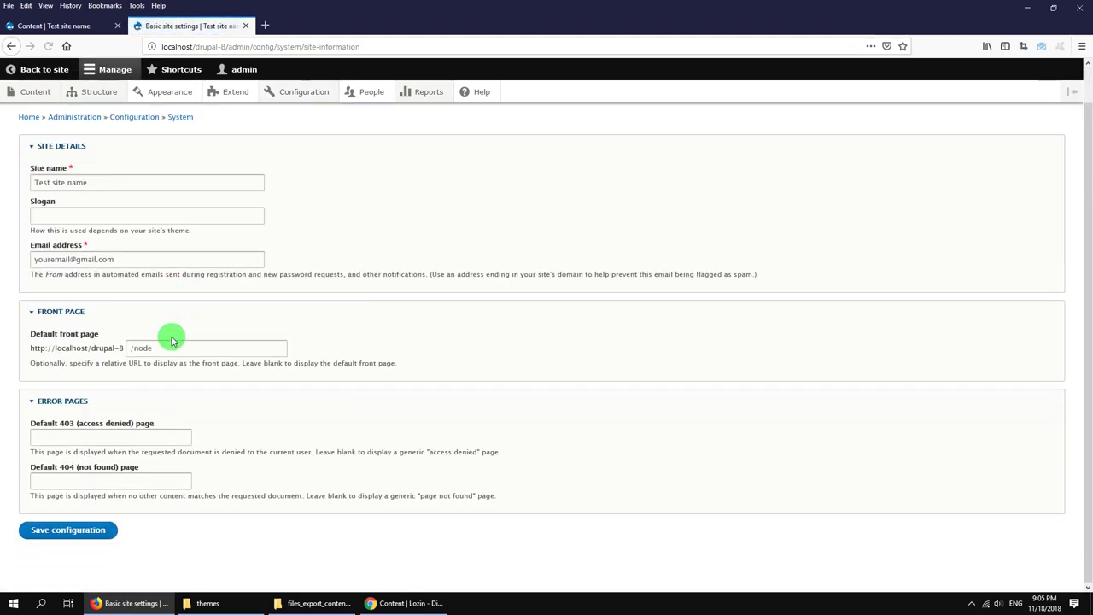
{"action": "left_click", "coordinate": [158, 350]}
{"action": "type", "text": "/home-page"}
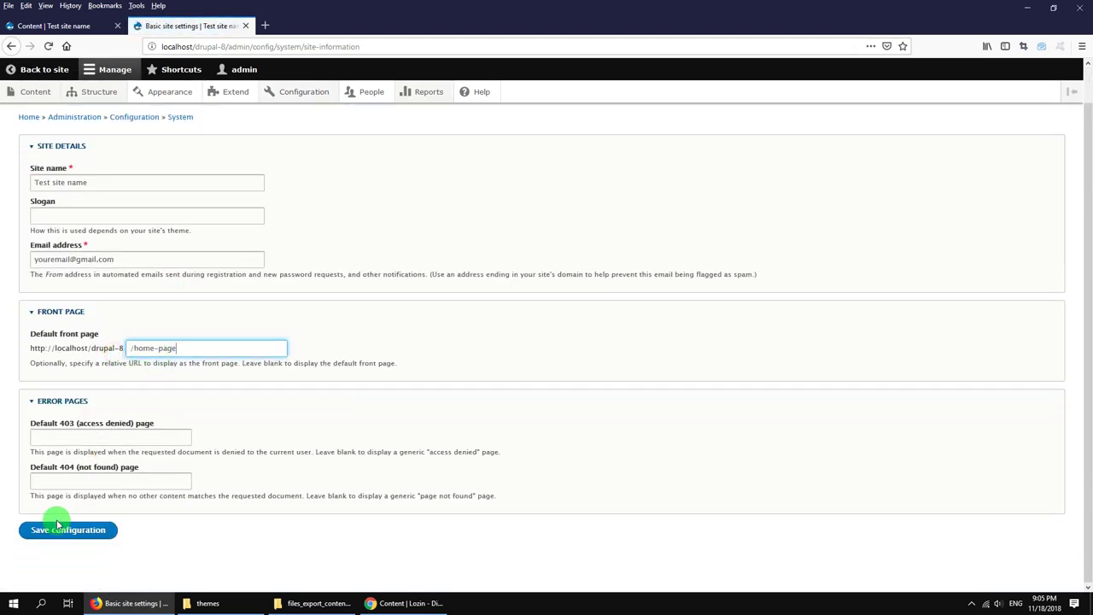
{"action": "left_click", "coordinate": [58, 528]}
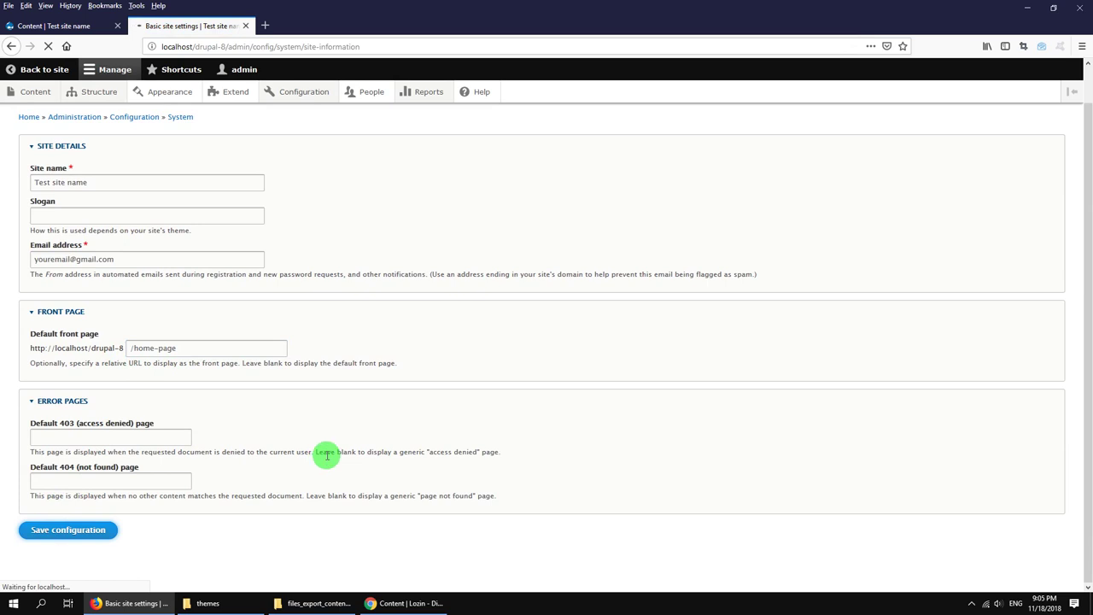
Step: Return to the site's front page, close the spare content tab, and look over the whole page
{"action": "left_click", "coordinate": [42, 70]}
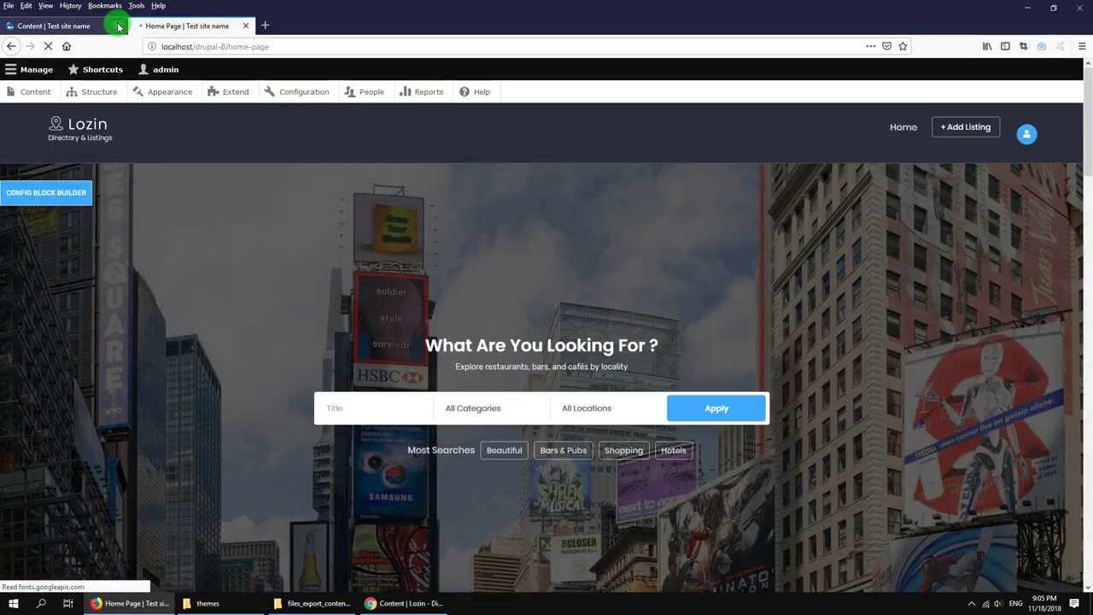
{"action": "left_click", "coordinate": [117, 25]}
{"action": "scroll", "coordinate": [159, 341], "scroll_direction": "down", "scroll_amount": 20}
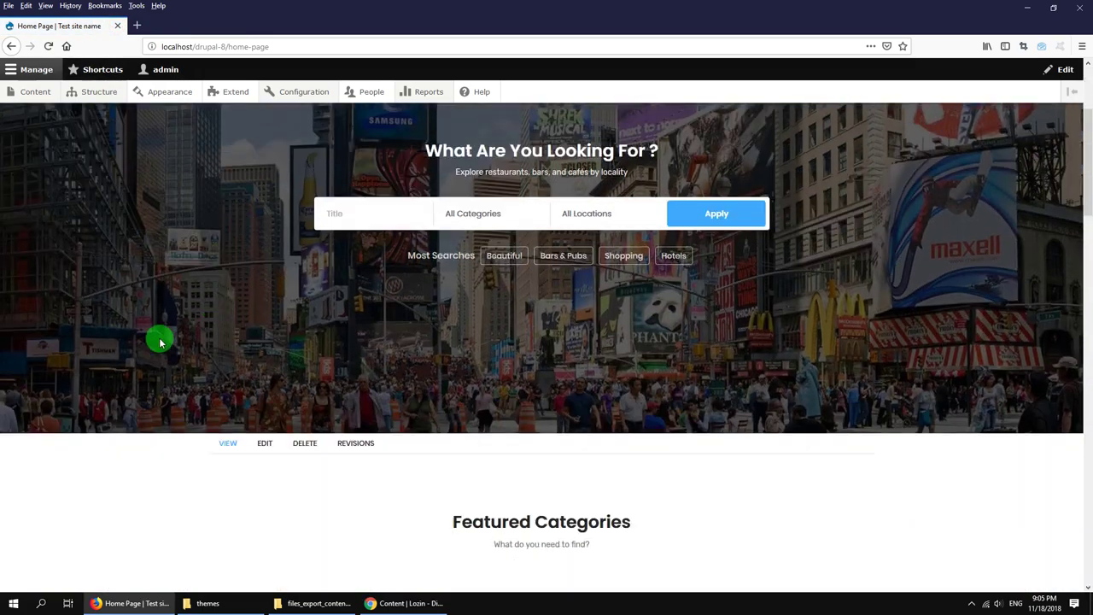
{"action": "scroll", "coordinate": [110, 311], "scroll_direction": "down", "scroll_amount": 5}
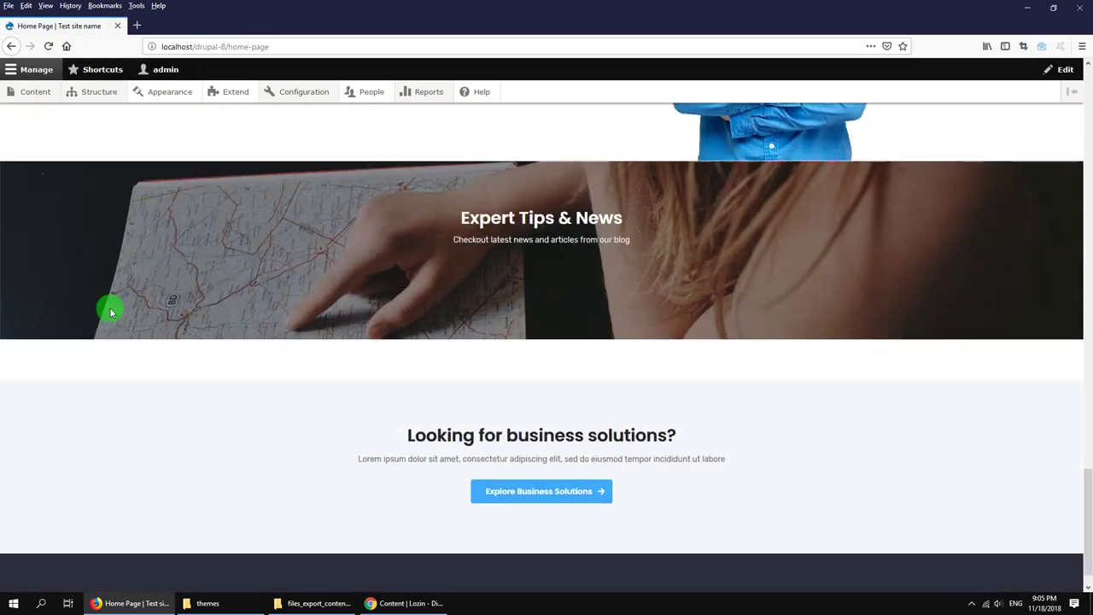
{"action": "scroll", "coordinate": [109, 312], "scroll_direction": "up", "scroll_amount": 8}
{"action": "scroll", "coordinate": [110, 312], "scroll_direction": "up", "scroll_amount": 15}
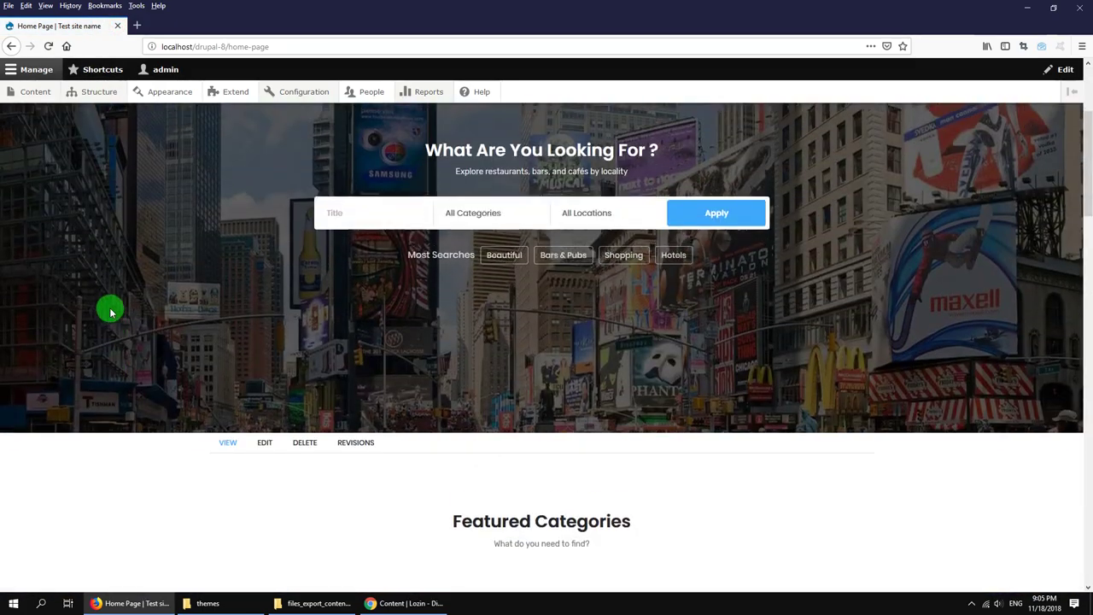
Step: Open the form for adding a term to the Listing Amenities taxonomy vocabulary
{"action": "mouse_move", "coordinate": [94, 91]}
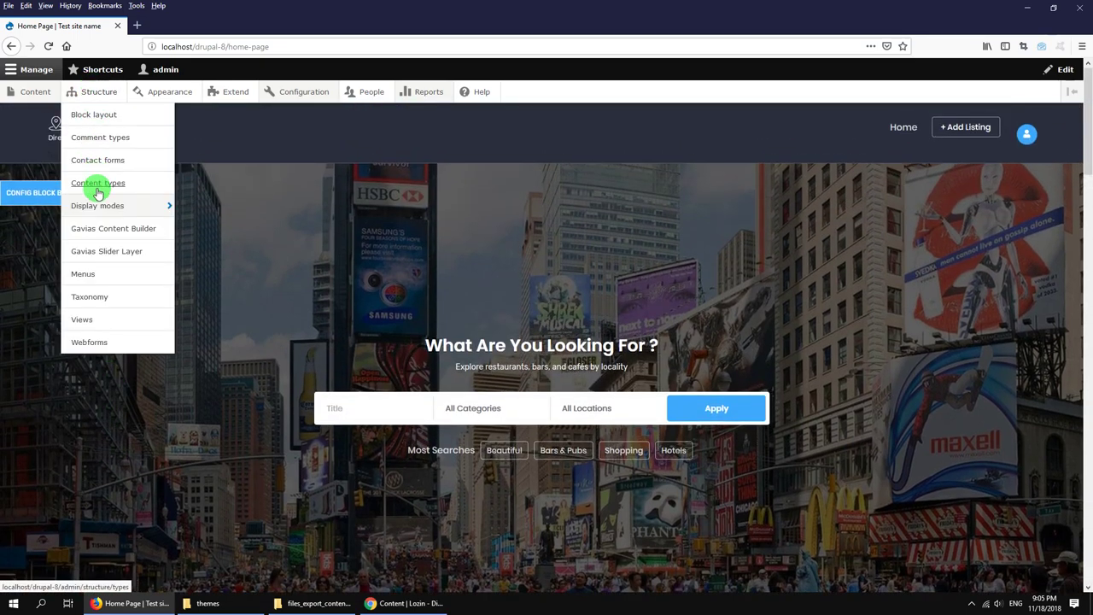
{"action": "left_click", "coordinate": [94, 298]}
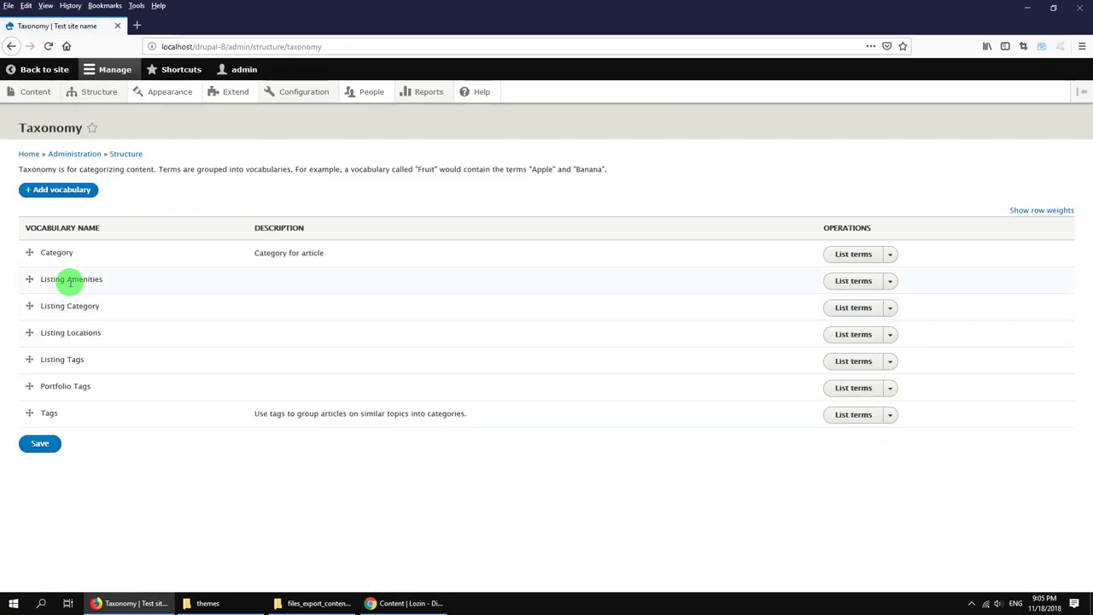
{"action": "left_click", "coordinate": [850, 286]}
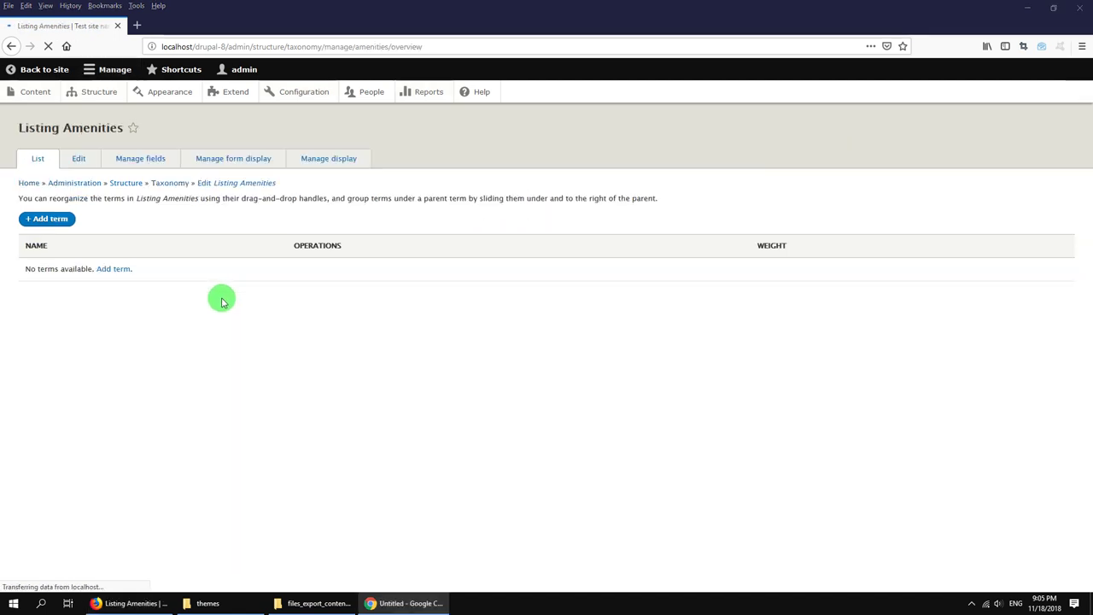
{"action": "left_click", "coordinate": [113, 282]}
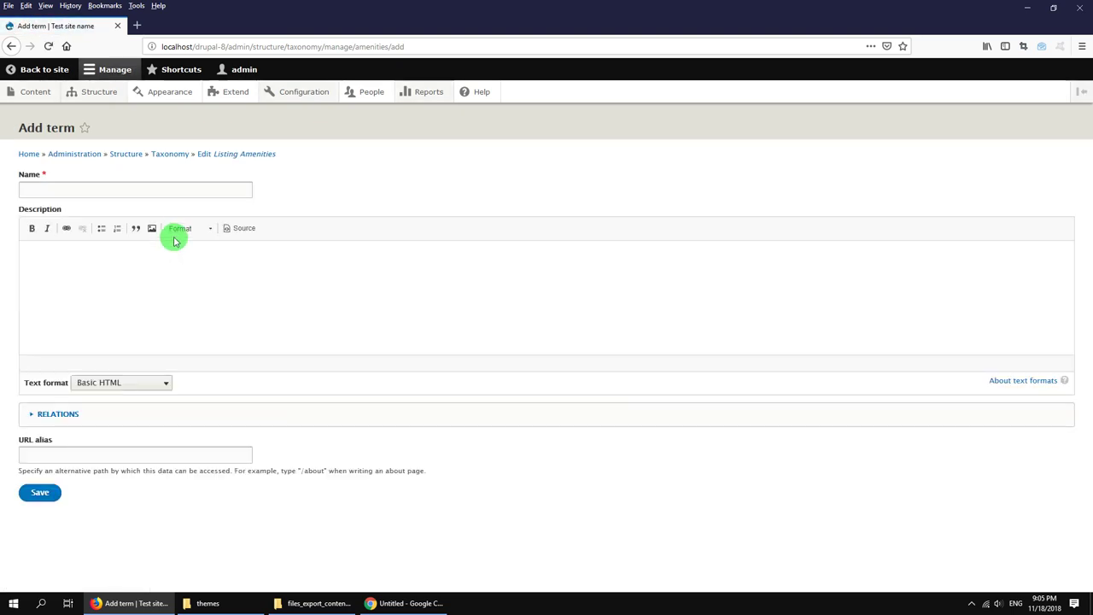
Step: Name the new amenity term Accessories and save it
{"action": "left_click", "coordinate": [168, 188]}
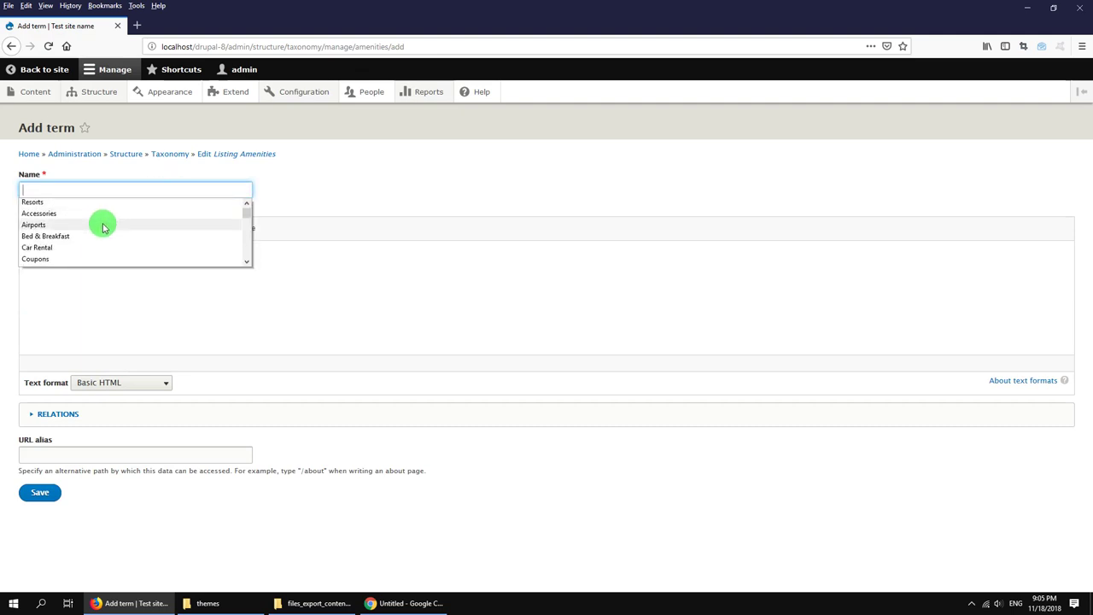
{"action": "scroll", "coordinate": [102, 227], "scroll_direction": "down", "scroll_amount": 2}
{"action": "scroll", "coordinate": [65, 213], "scroll_direction": "up", "scroll_amount": 2}
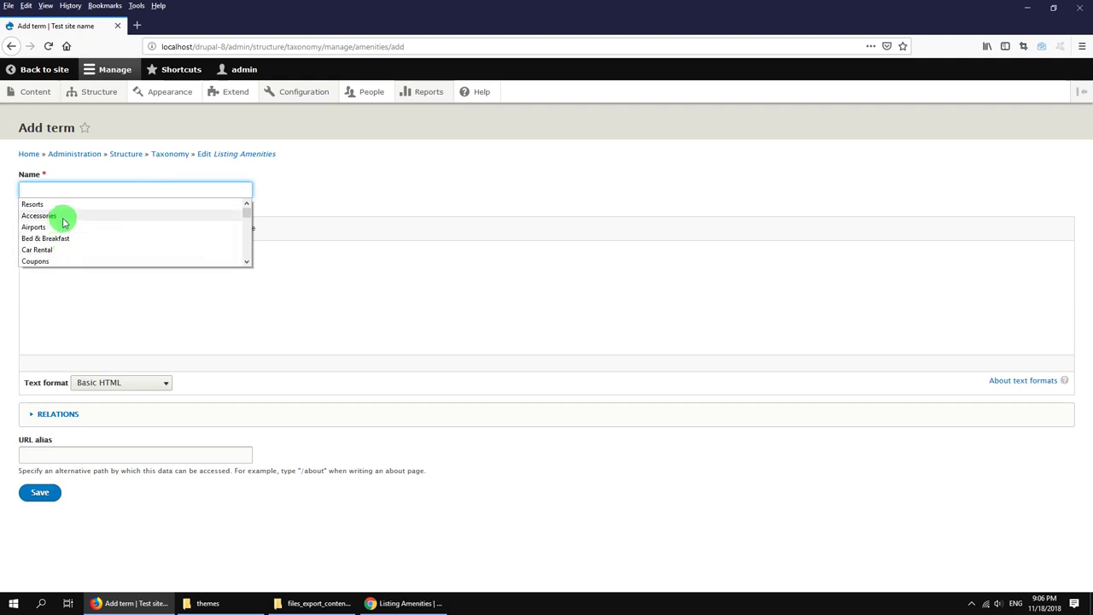
{"action": "left_click", "coordinate": [63, 219]}
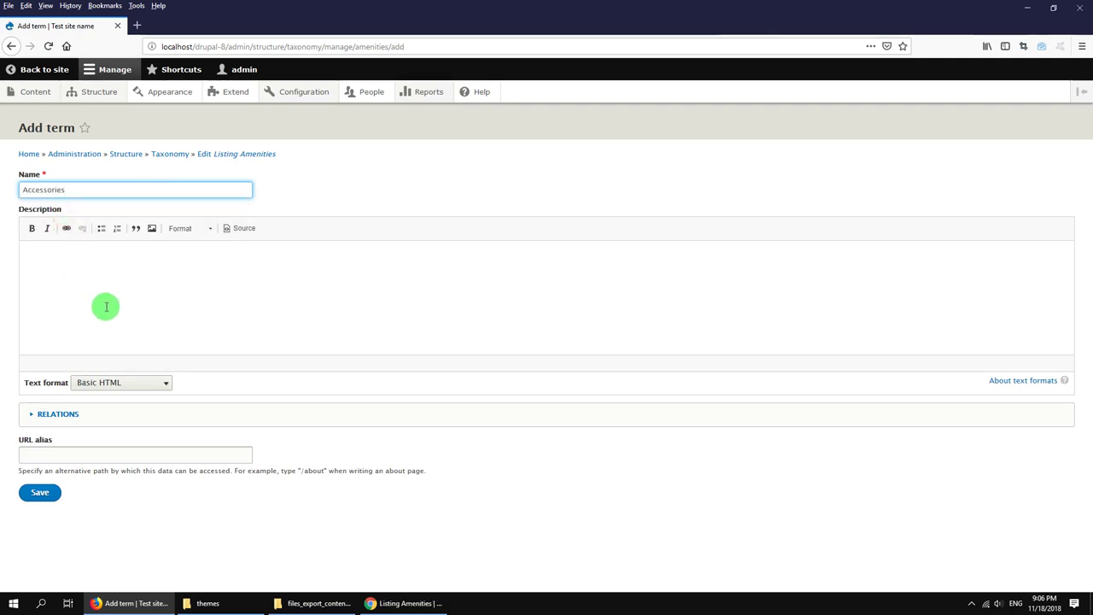
{"action": "left_click", "coordinate": [40, 494]}
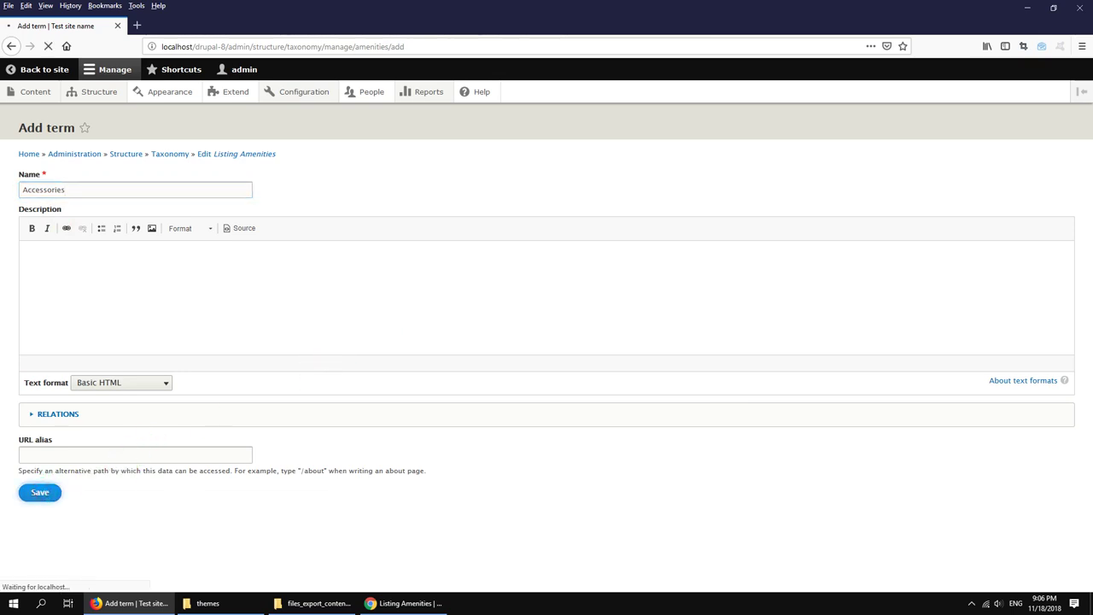
Step: Add the terms Accepts Credit Cards and Wheelchair Accesible to the Listing Amenities vocabulary, saving each one
{"action": "key", "text": "alt+Tab"}
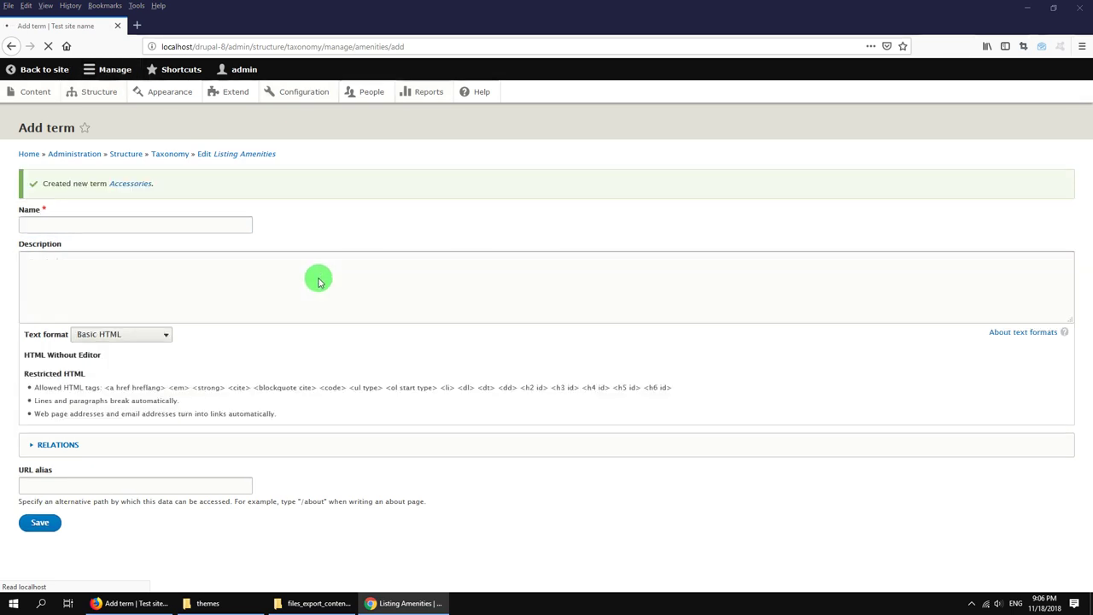
{"action": "left_click", "coordinate": [127, 225]}
{"action": "type", "text": "Accepts Credit Cards"}
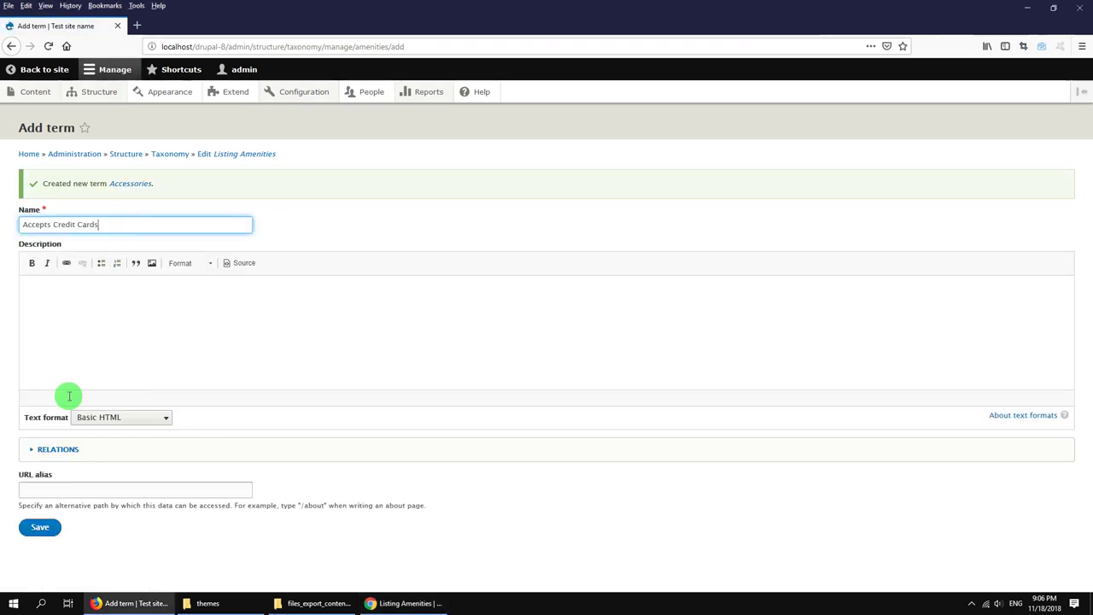
{"action": "left_click", "coordinate": [37, 528]}
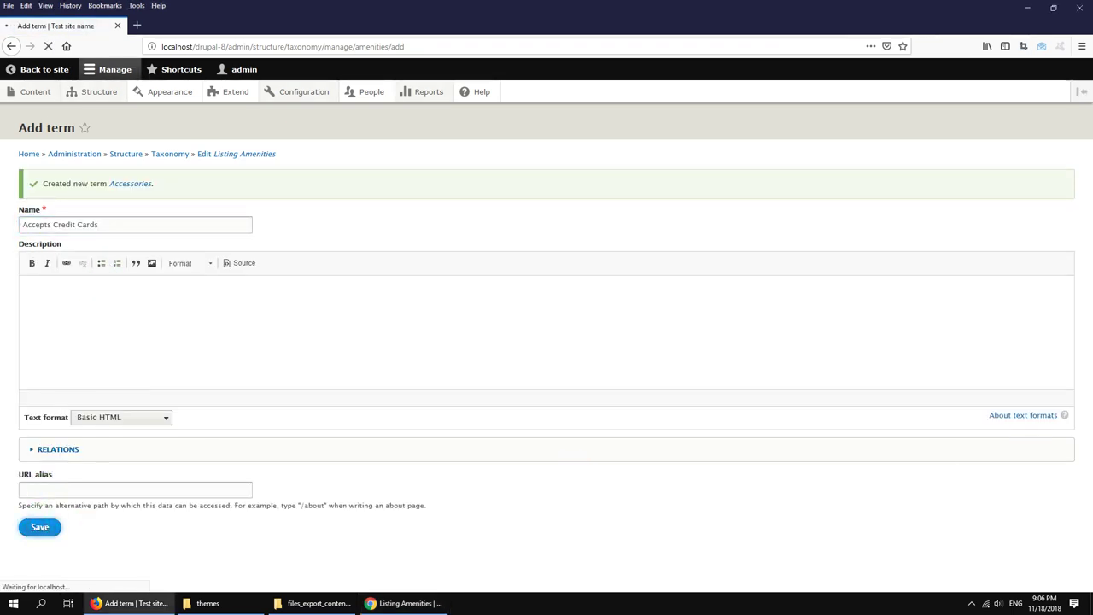
{"action": "key", "text": "alt+Tab"}
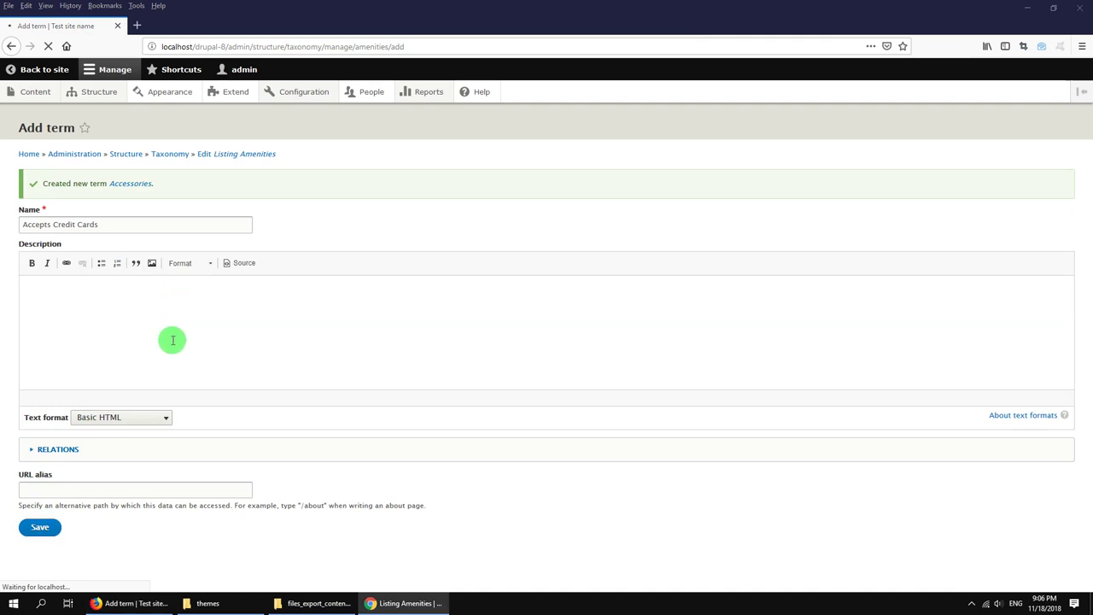
{"action": "left_click", "coordinate": [122, 226]}
{"action": "type", "text": "Wheelchair Accesible"}
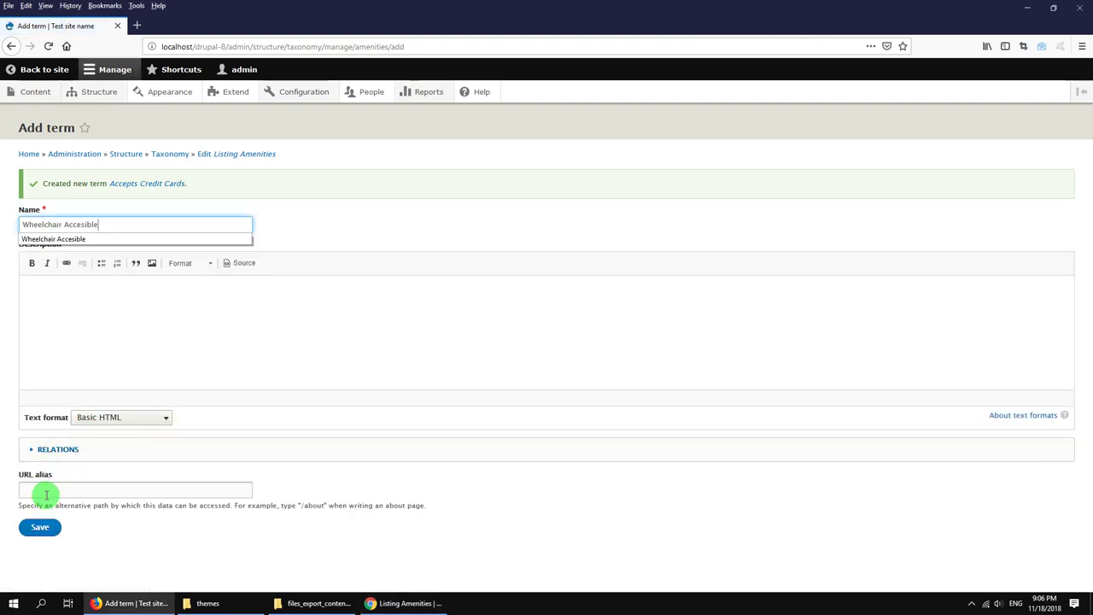
{"action": "left_click", "coordinate": [40, 527]}
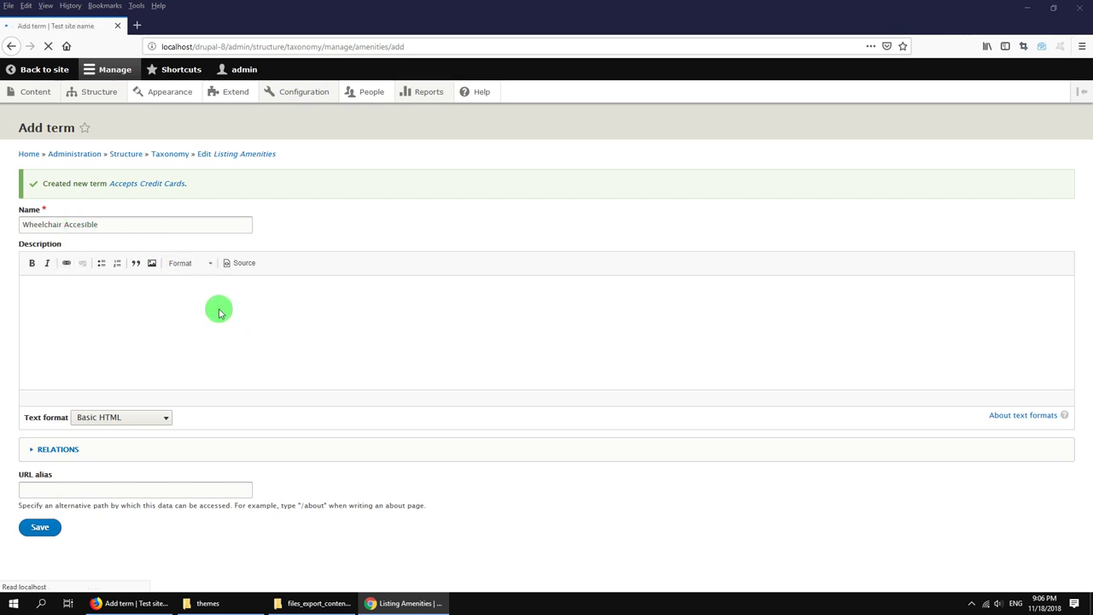
Step: Create and save two more listing amenity terms, Wireless Internet and Pets Friendly
{"action": "left_click", "coordinate": [109, 227]}
{"action": "type", "text": "Wireless Internet"}
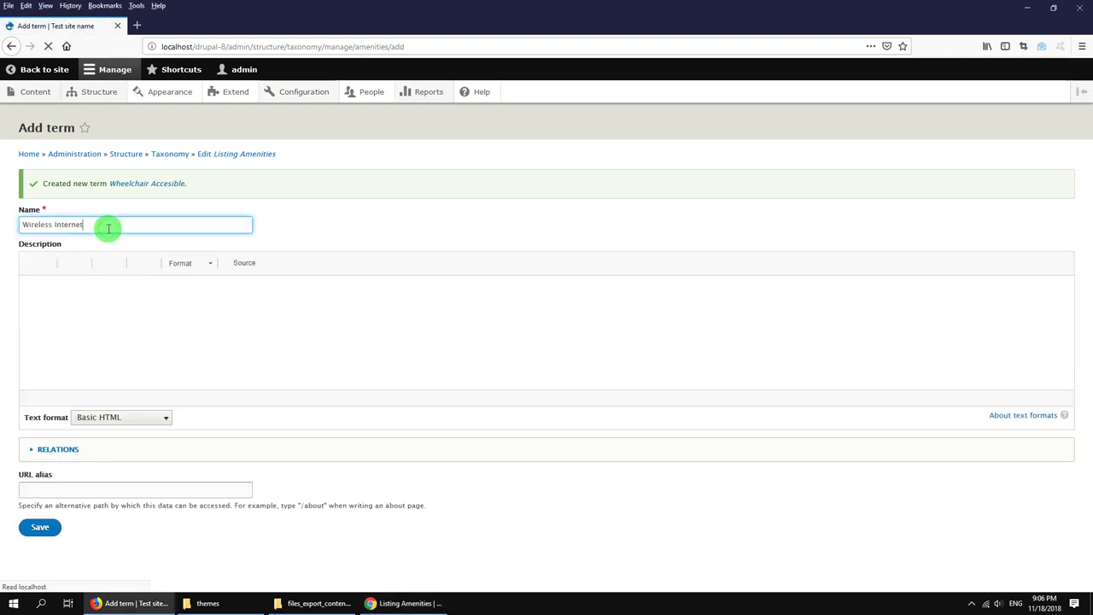
{"action": "left_click", "coordinate": [34, 529]}
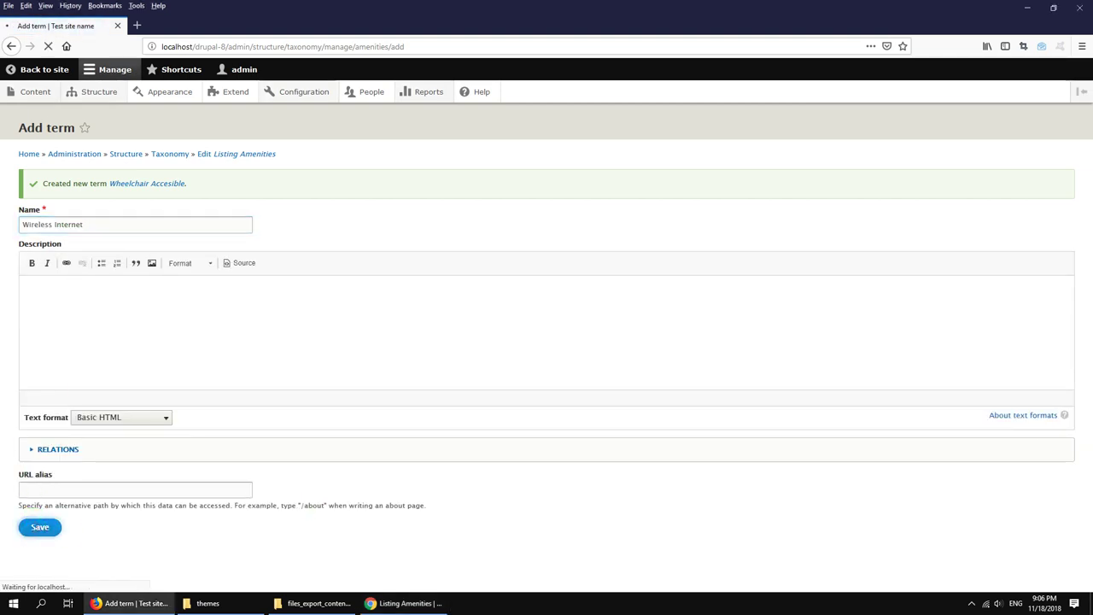
{"action": "key", "text": "alt+Tab"}
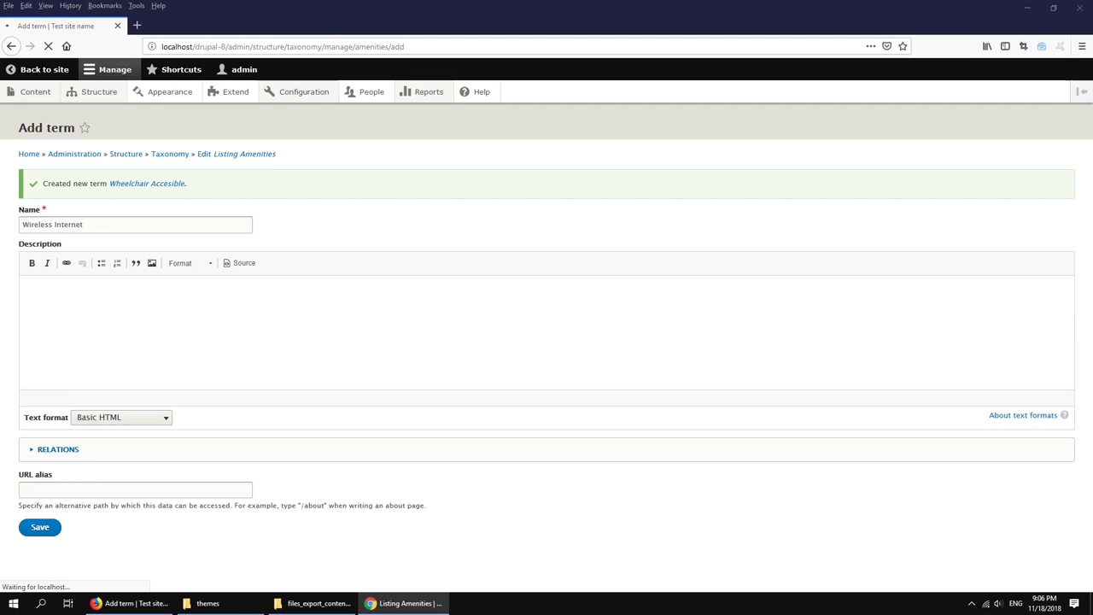
{"action": "left_click", "coordinate": [122, 226]}
{"action": "type", "text": "Pets Friendly"}
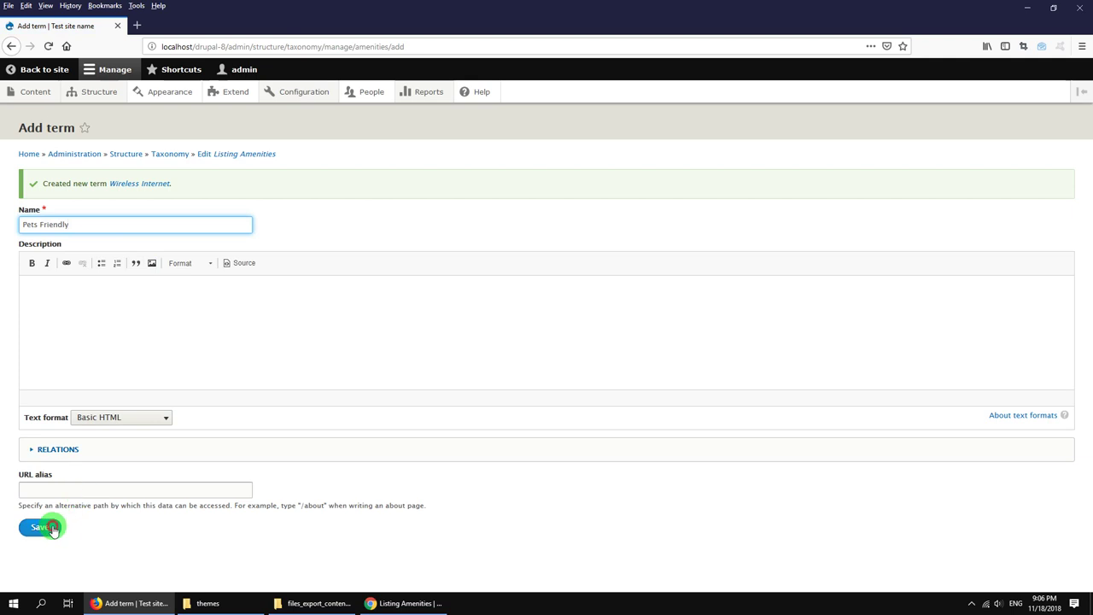
{"action": "left_click", "coordinate": [47, 527]}
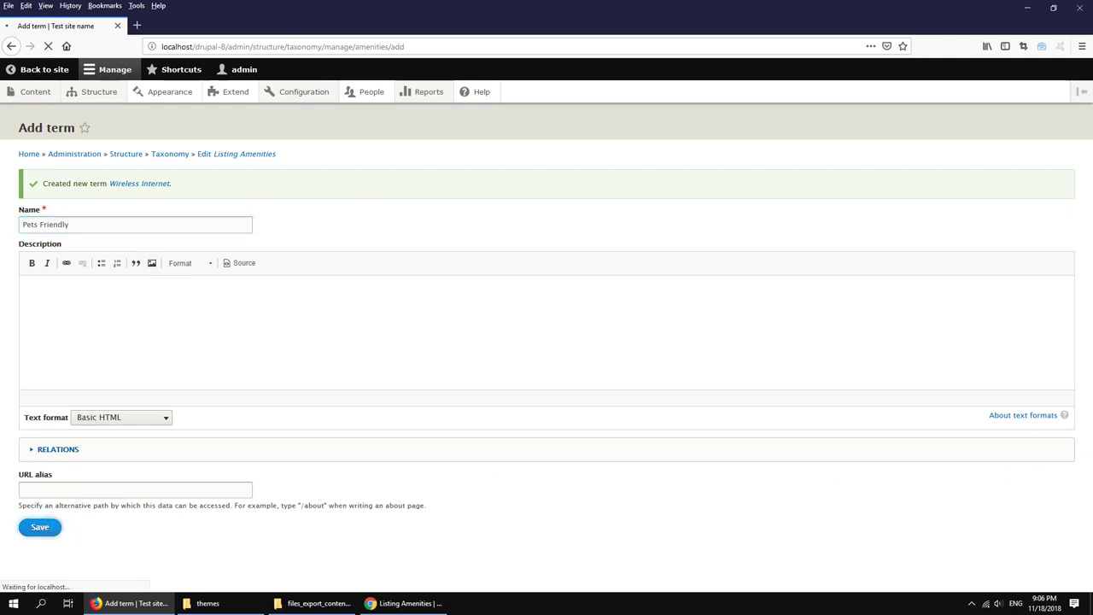
Step: Create and save the listing amenity terms Smoking Allowed and Street Parking
{"action": "key", "text": "alt+Tab"}
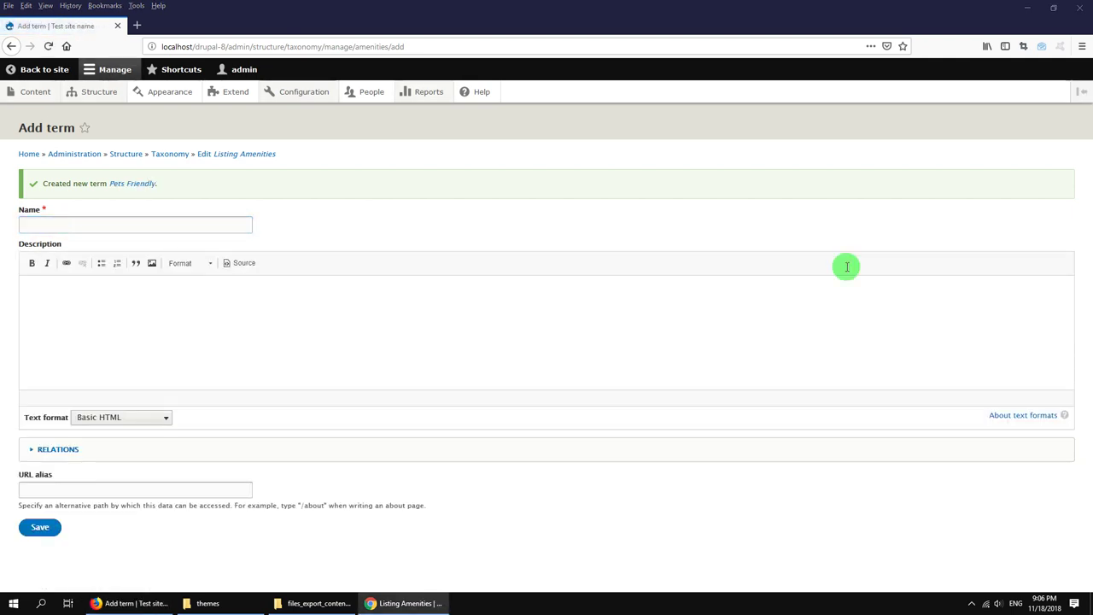
{"action": "left_click", "coordinate": [103, 222]}
{"action": "type", "text": "Smoking Allowed"}
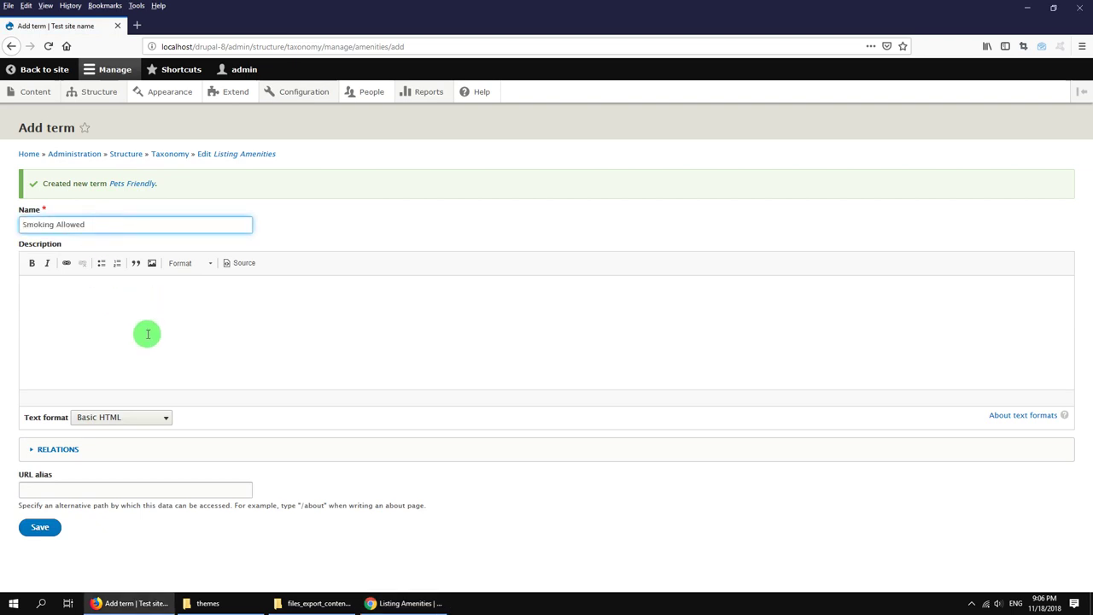
{"action": "left_click", "coordinate": [48, 535]}
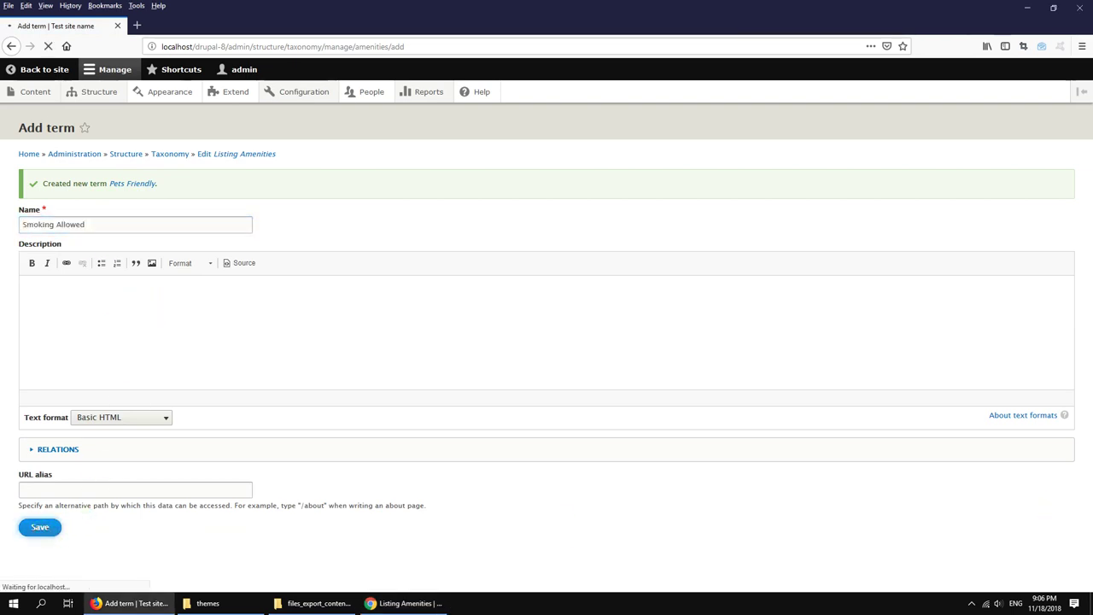
{"action": "key", "text": "alt+Tab"}
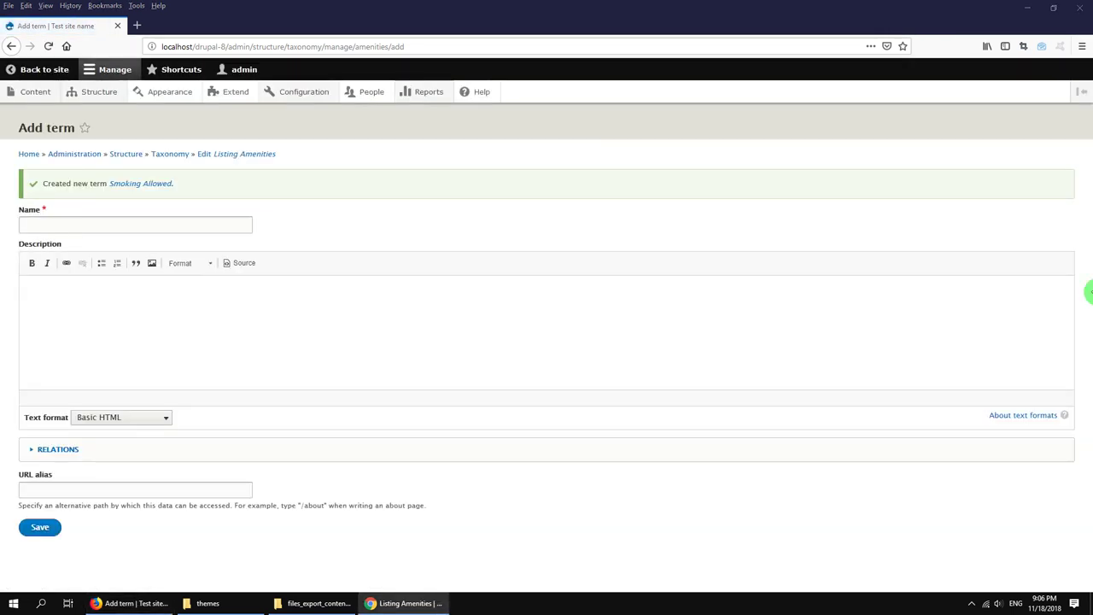
{"action": "left_click", "coordinate": [77, 219]}
{"action": "type", "text": "Street Parking"}
{"action": "left_click", "coordinate": [40, 526]}
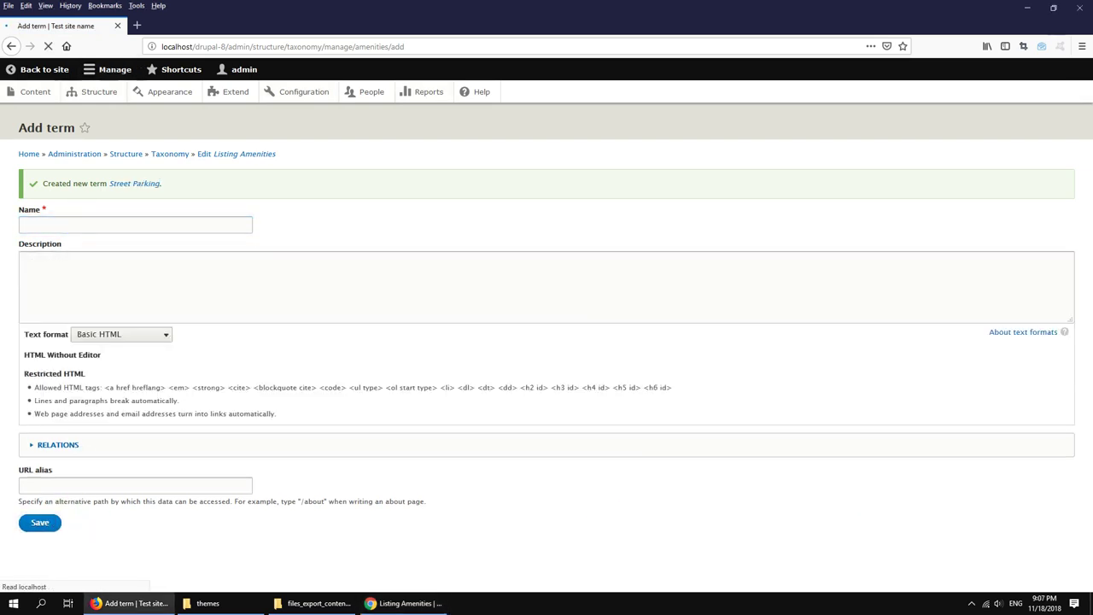
Step: Name another listing amenity term Valet Parking and save it
{"action": "key", "text": "alt+Tab"}
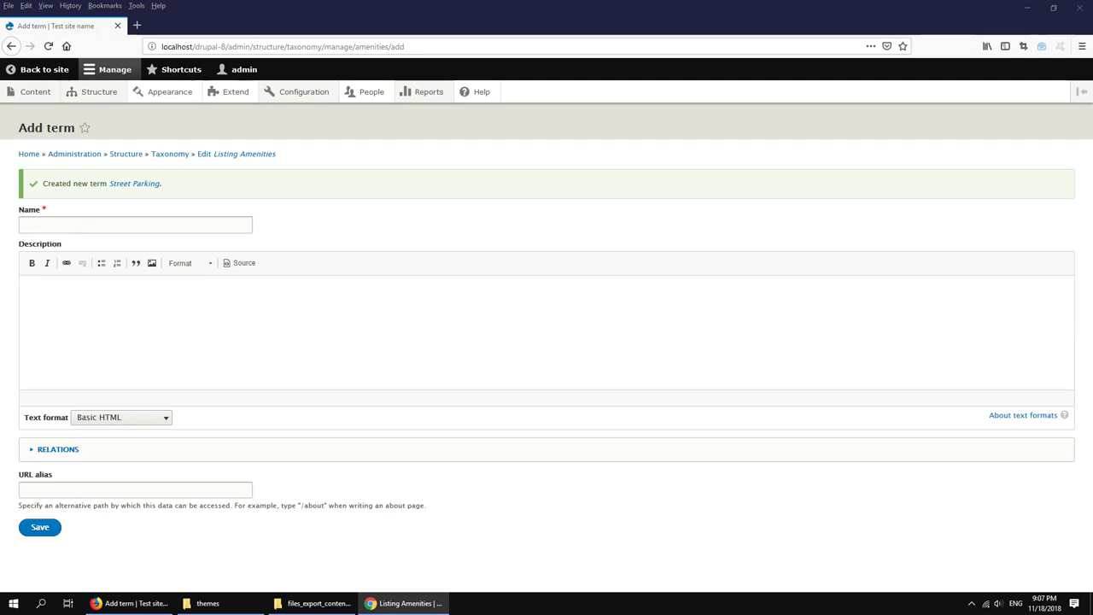
{"action": "left_click", "coordinate": [29, 250]}
{"action": "left_click", "coordinate": [44, 221]}
{"action": "type", "text": "Valet Parking"}
{"action": "left_click", "coordinate": [26, 530]}
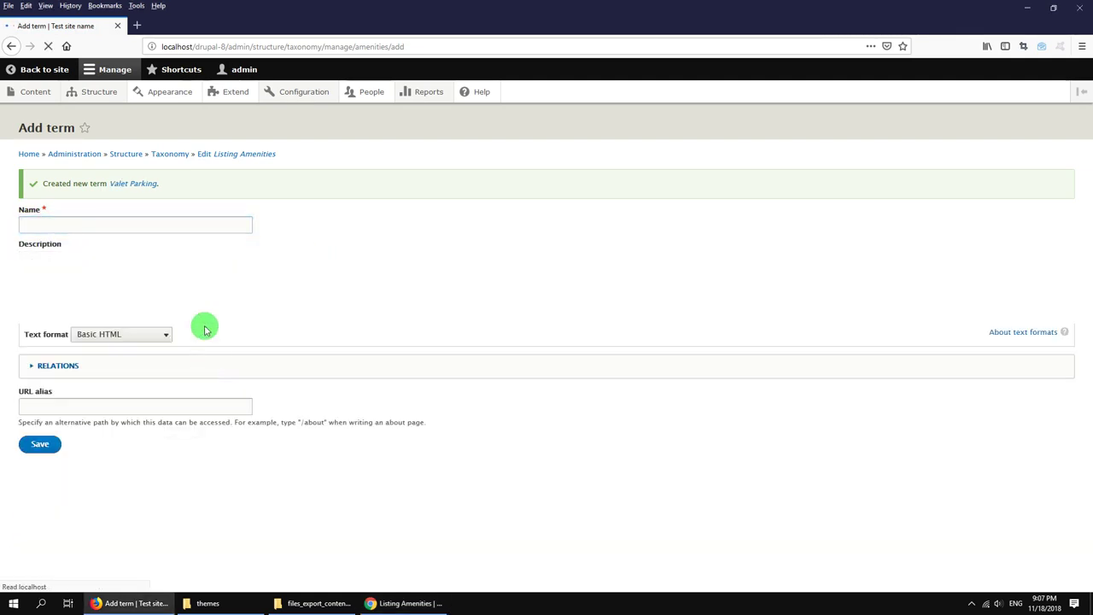
Step: Check the Listing Amenities term list, and open the form for adding a term to the Listing Category vocabulary
{"action": "mouse_move", "coordinate": [94, 100]}
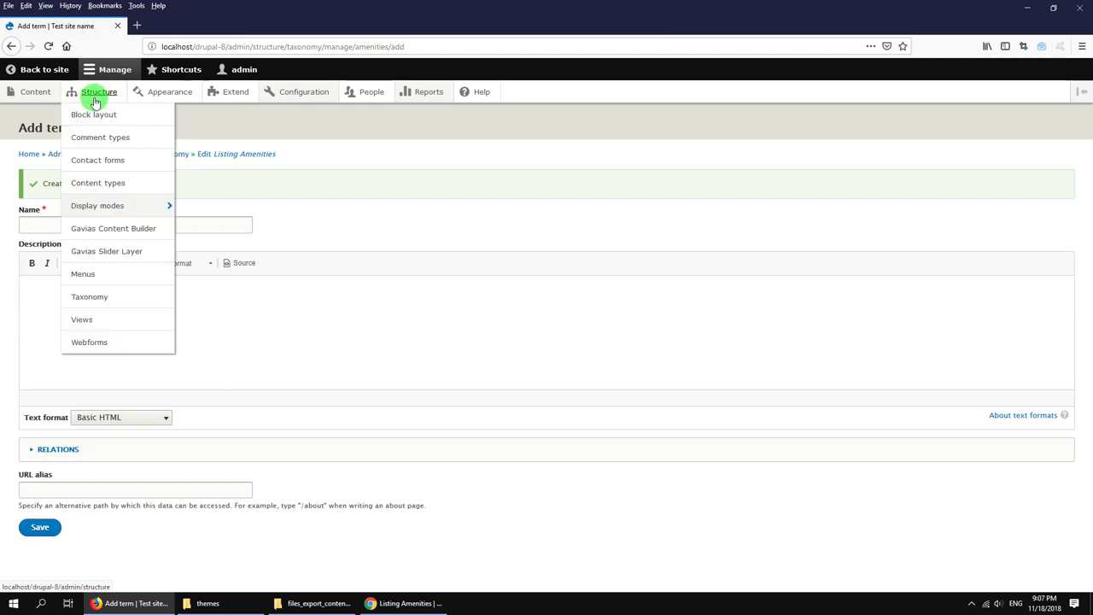
{"action": "left_click", "coordinate": [93, 300]}
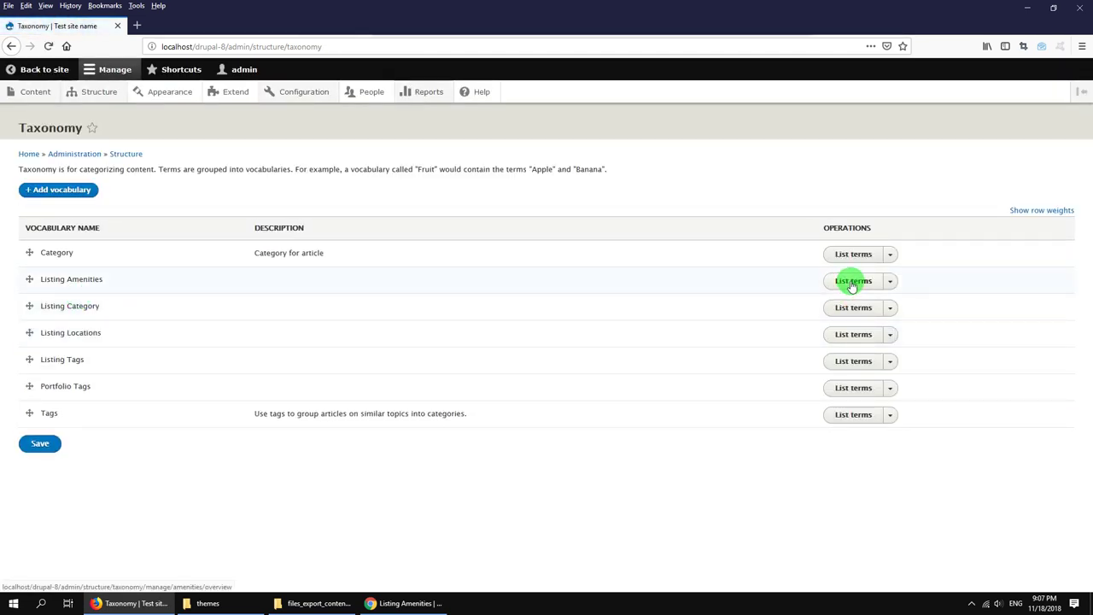
{"action": "left_click", "coordinate": [852, 281]}
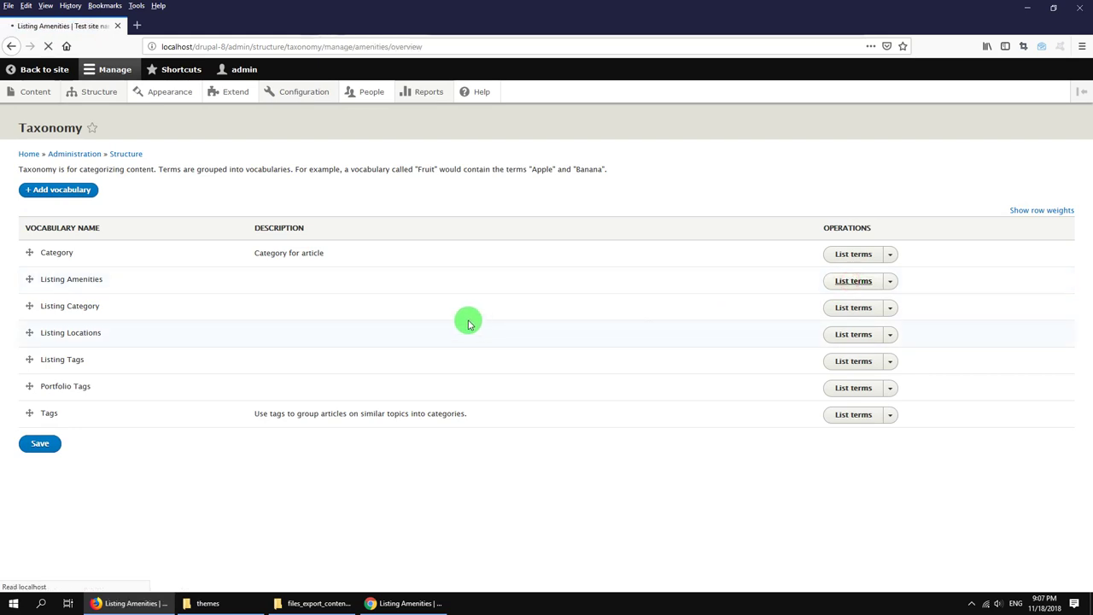
{"action": "left_click", "coordinate": [11, 45]}
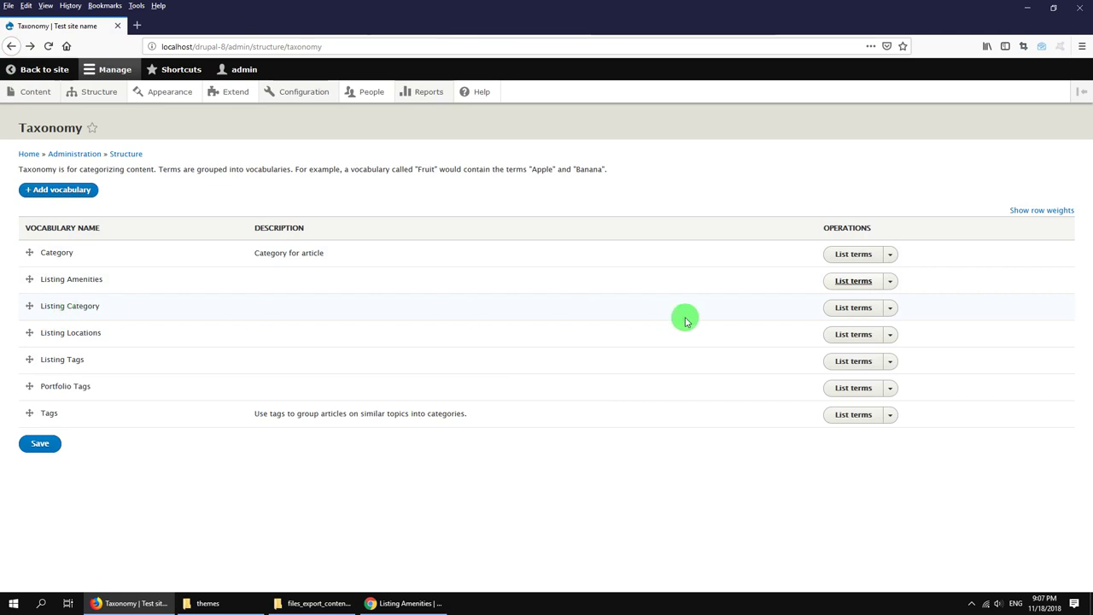
{"action": "left_click", "coordinate": [849, 308]}
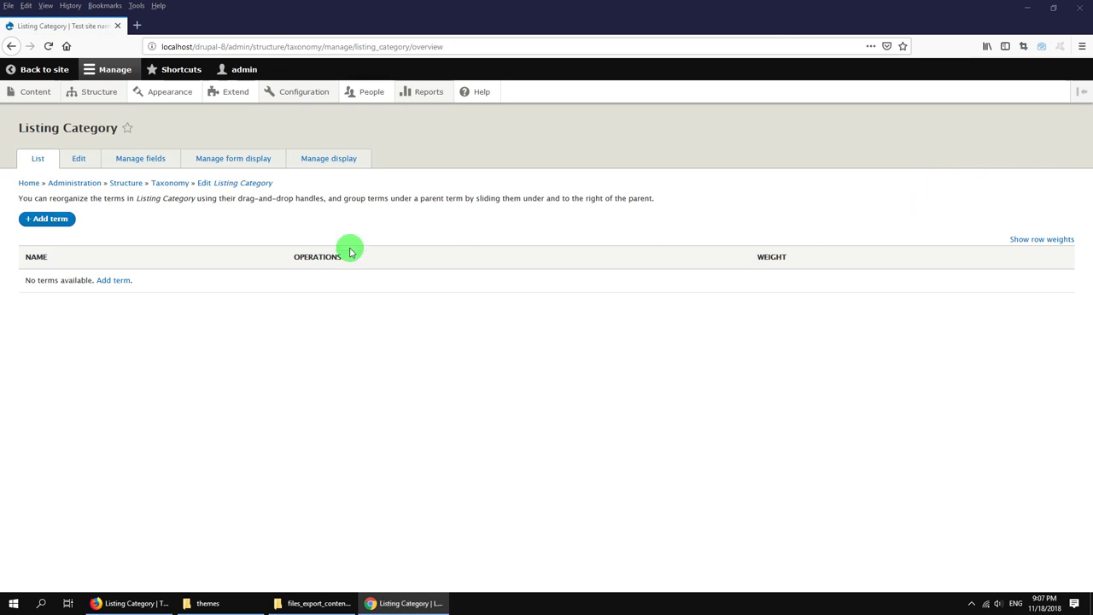
{"action": "left_click", "coordinate": [36, 219]}
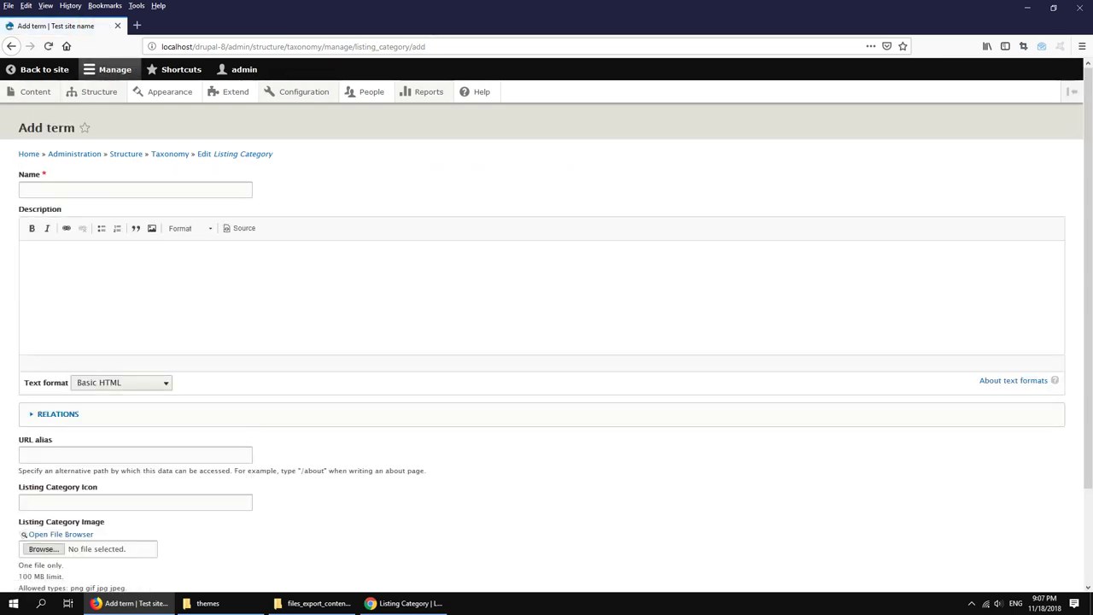
Step: Name the new listing category term Bars & Pubs
{"action": "key", "text": "alt+Tab"}
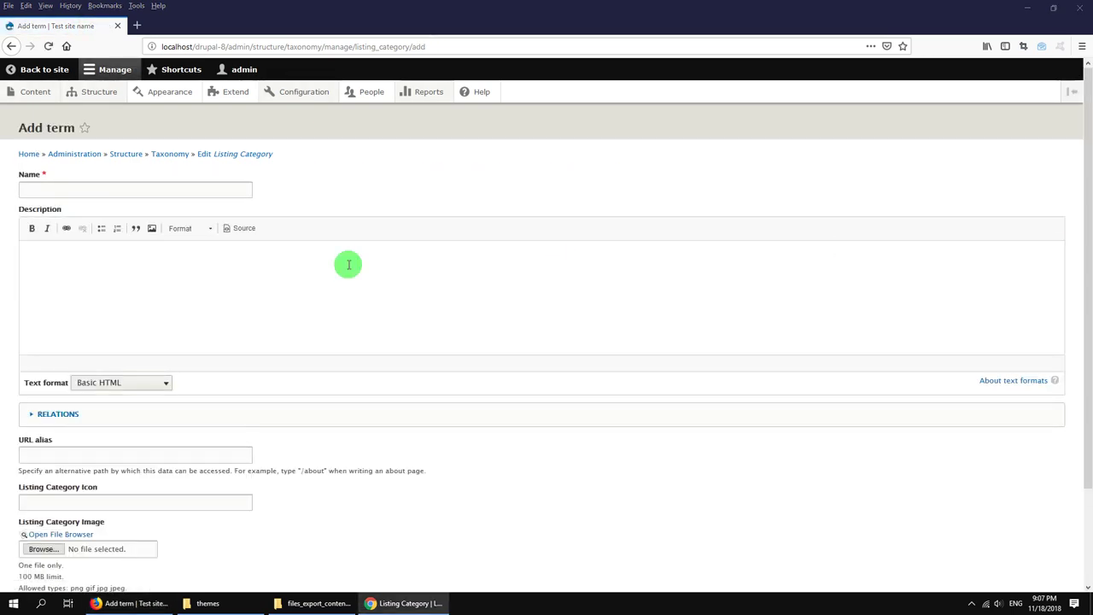
{"action": "left_click", "coordinate": [66, 188]}
{"action": "type", "text": "Bars & Pubs"}
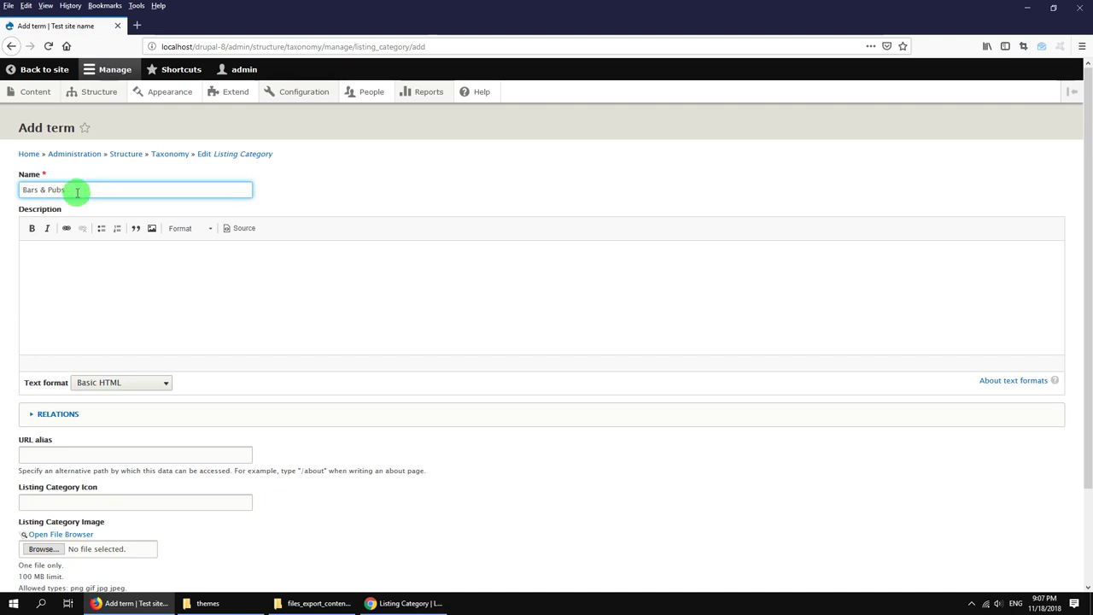
{"action": "scroll", "coordinate": [132, 307], "scroll_direction": "down", "scroll_amount": 3}
{"action": "scroll", "coordinate": [266, 330], "scroll_direction": "up", "scroll_amount": 1}
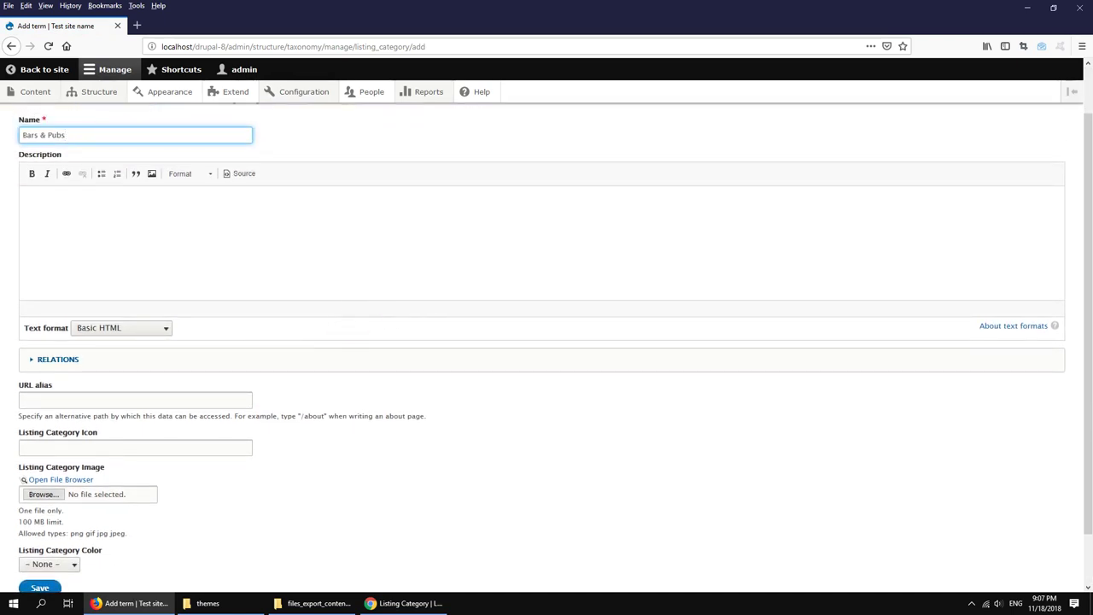
Step: Enter the category description "Enjoy the best places in the world picked by our customer reviews all around the world."
{"action": "key", "text": "alt+Tab"}
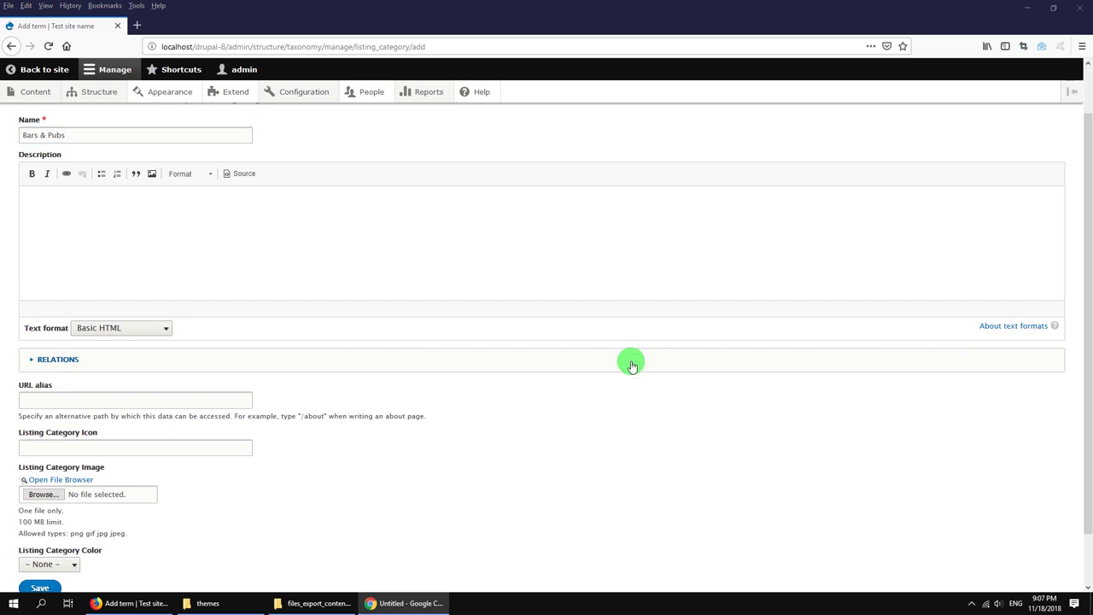
{"action": "scroll", "coordinate": [598, 380], "scroll_direction": "down", "scroll_amount": 1}
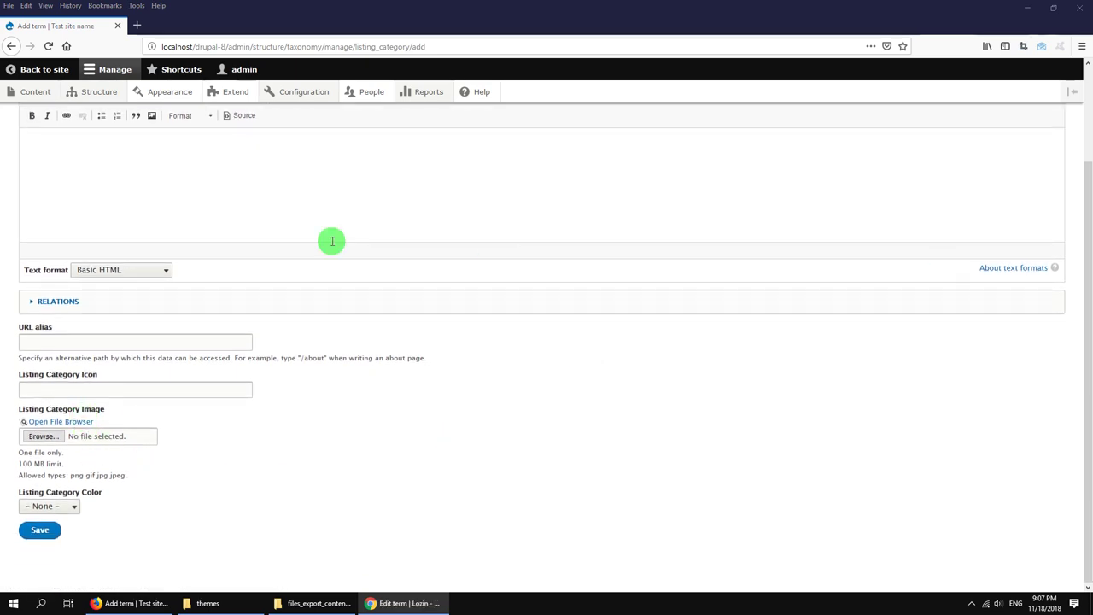
{"action": "scroll", "coordinate": [333, 239], "scroll_direction": "up", "scroll_amount": 1}
{"action": "left_click", "coordinate": [162, 234]}
{"action": "type", "text": "Enjoy the best places in the world picked by our customer reviews all around the world."}
{"action": "scroll", "coordinate": [154, 277], "scroll_direction": "down", "scroll_amount": 1}
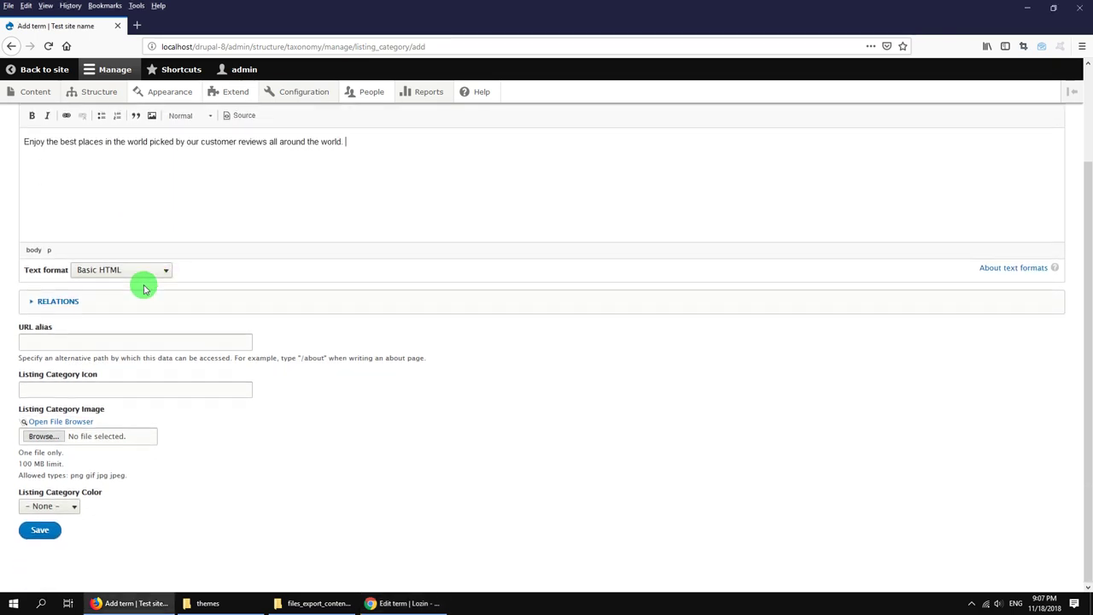
Step: Set the listing category icon of the Bars & Pubs term to la la-glass
{"action": "left_click", "coordinate": [68, 395]}
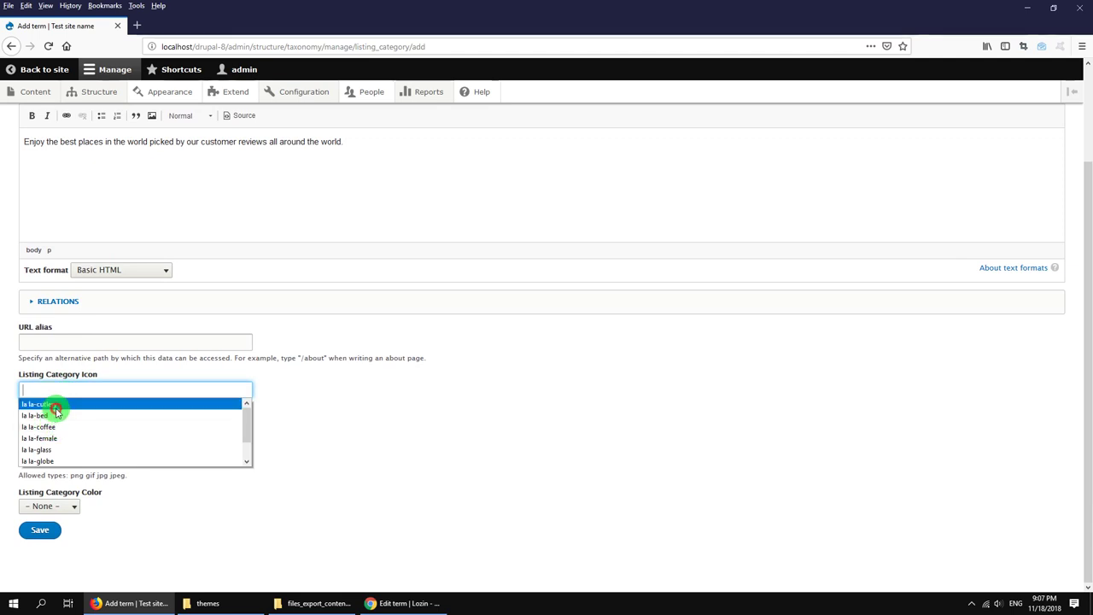
{"action": "left_click", "coordinate": [55, 406]}
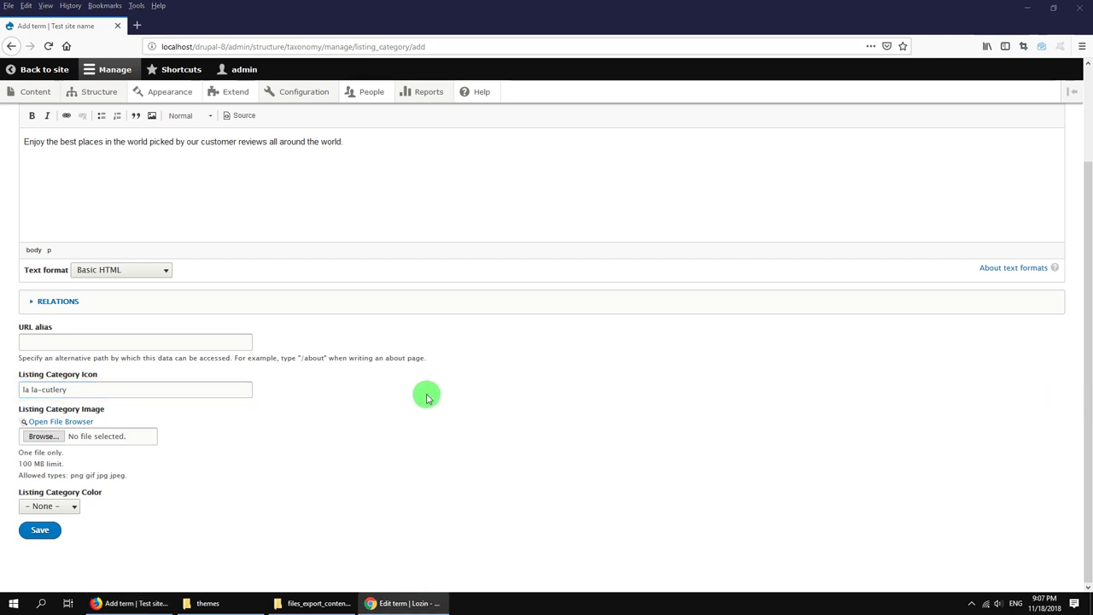
{"action": "left_click", "coordinate": [102, 391]}
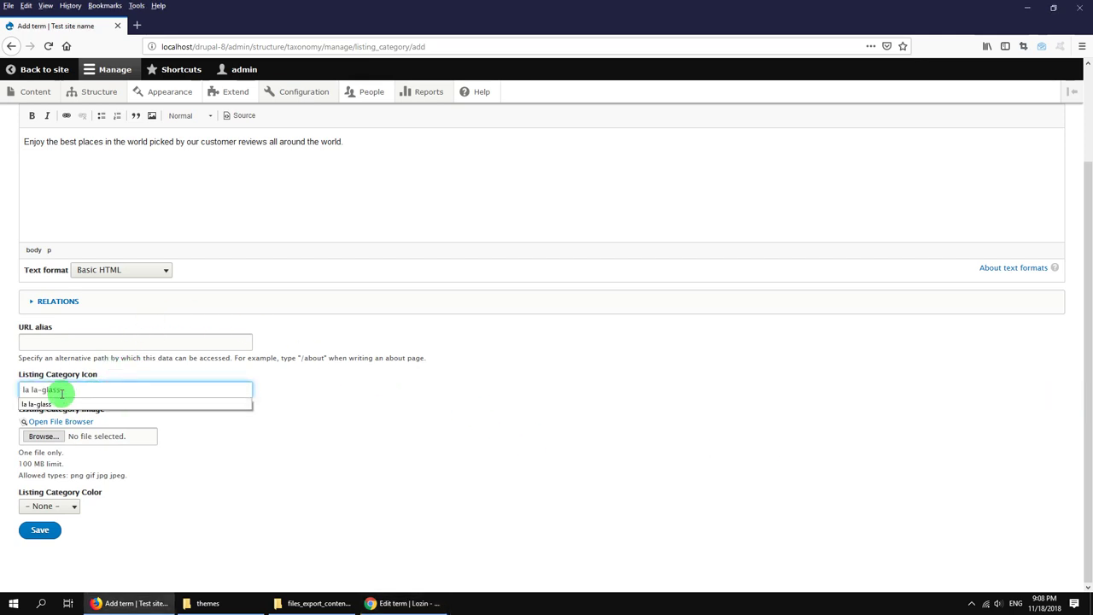
{"action": "left_click", "coordinate": [55, 405]}
Step: Open the file browser for the listing category image and create a folder named listing-category in public://
{"action": "left_click", "coordinate": [85, 422]}
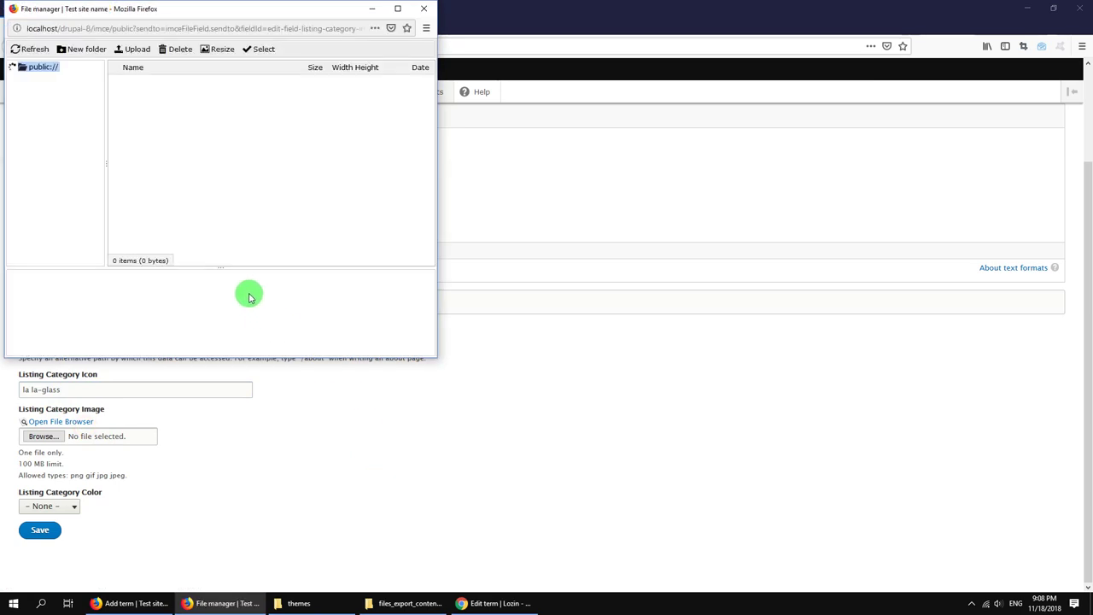
{"action": "left_click", "coordinate": [65, 102]}
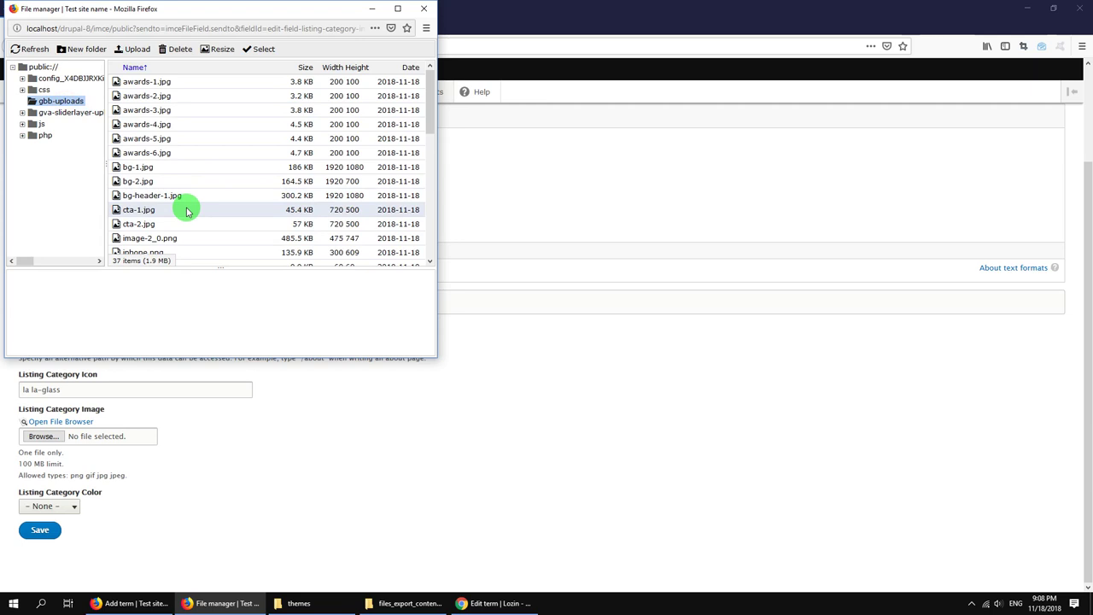
{"action": "scroll", "coordinate": [187, 208], "scroll_direction": "down", "scroll_amount": 8}
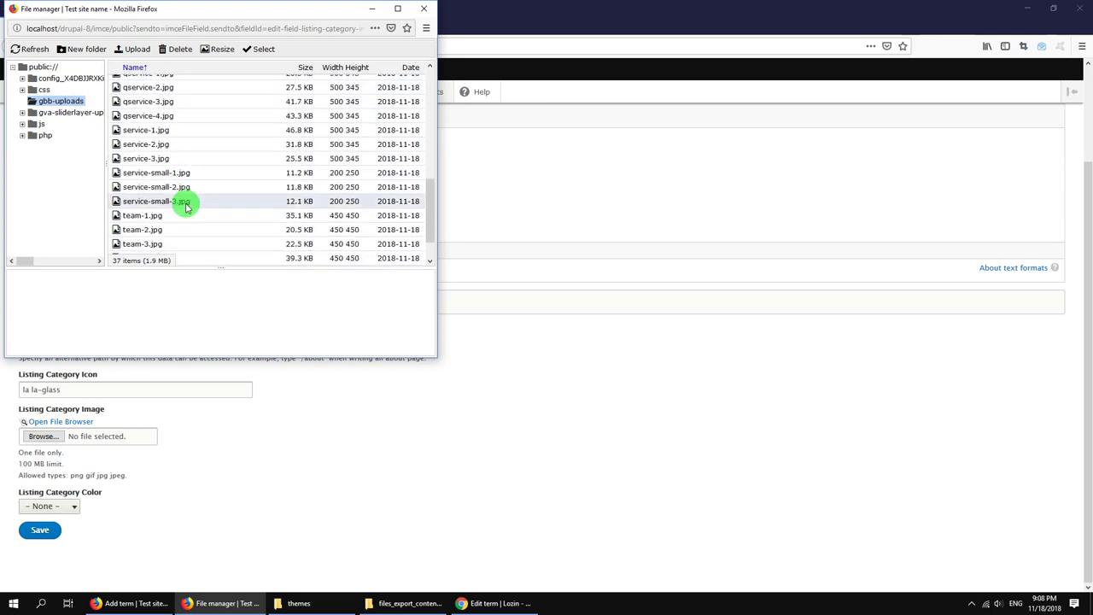
{"action": "scroll", "coordinate": [187, 208], "scroll_direction": "up", "scroll_amount": 8}
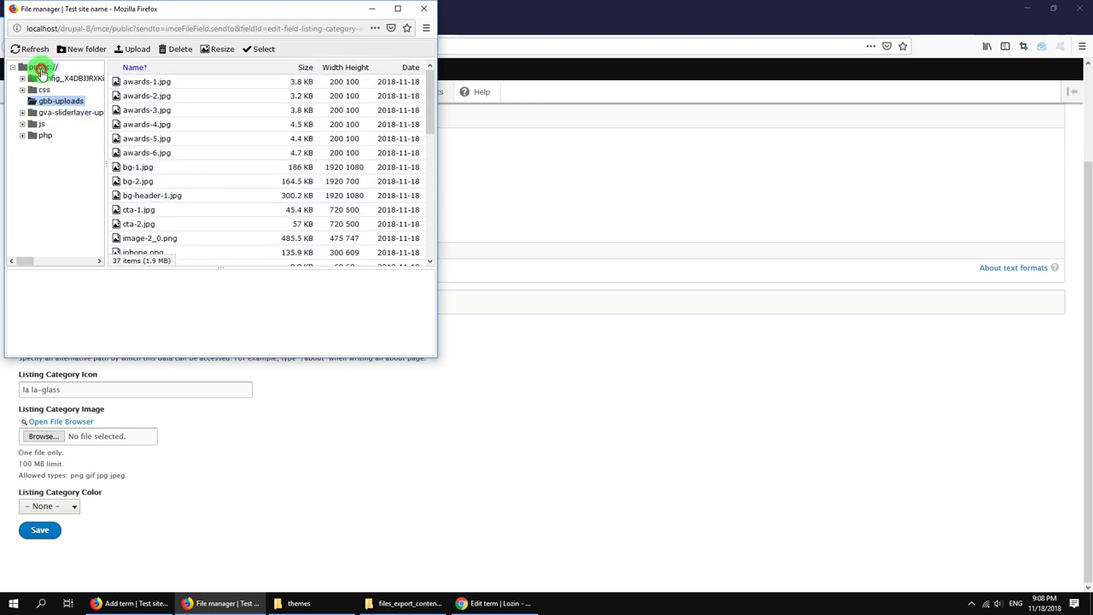
{"action": "left_click", "coordinate": [41, 69]}
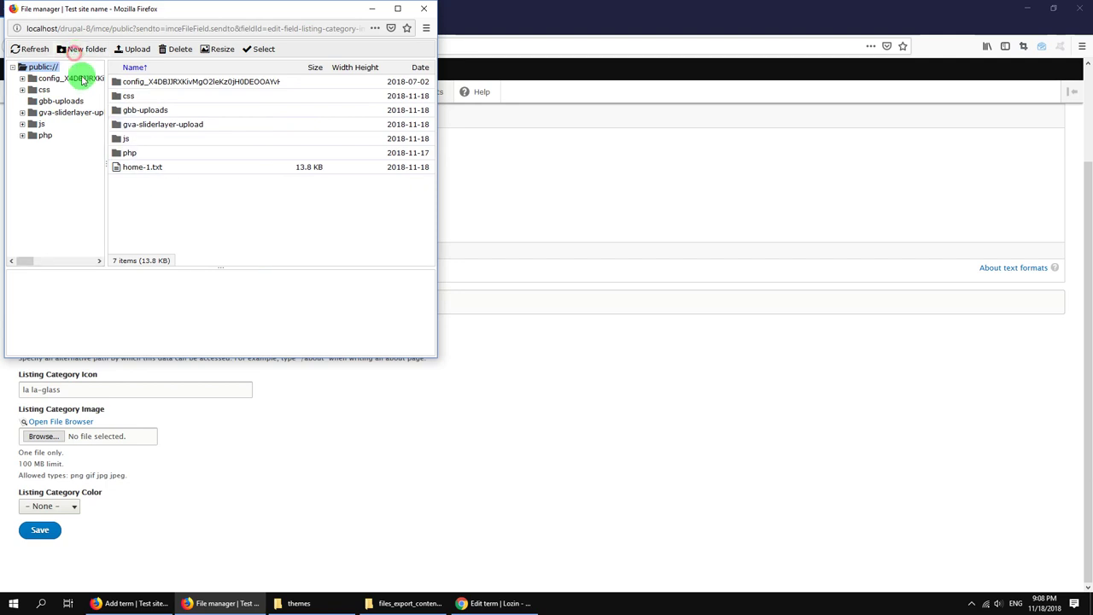
{"action": "left_click", "coordinate": [87, 51]}
{"action": "left_click", "coordinate": [104, 72]}
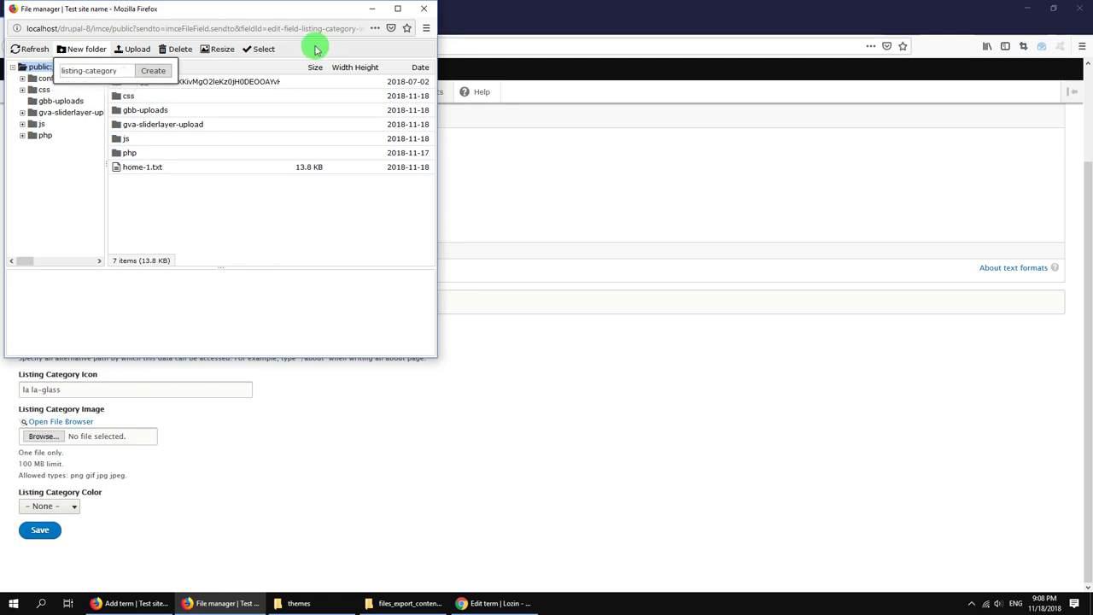
{"action": "left_click", "coordinate": [154, 72]}
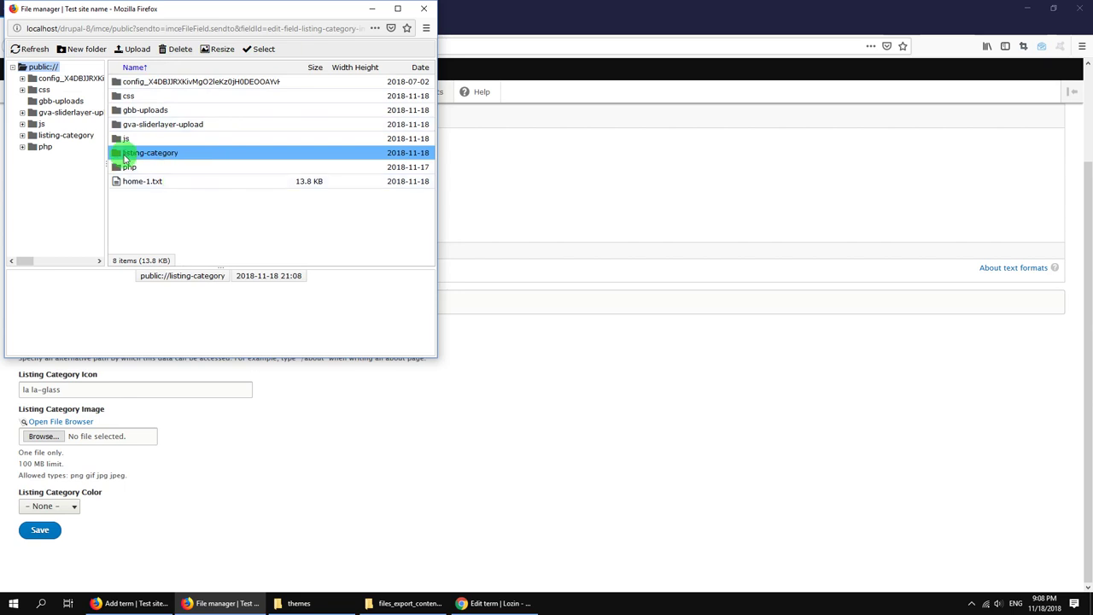
Step: Upload all images from bar.jpg to shopping.jpg in the Desktop folder image-demo/listing-category into the new listing-category folder
{"action": "double_click", "coordinate": [123, 156]}
{"action": "left_click", "coordinate": [132, 50]}
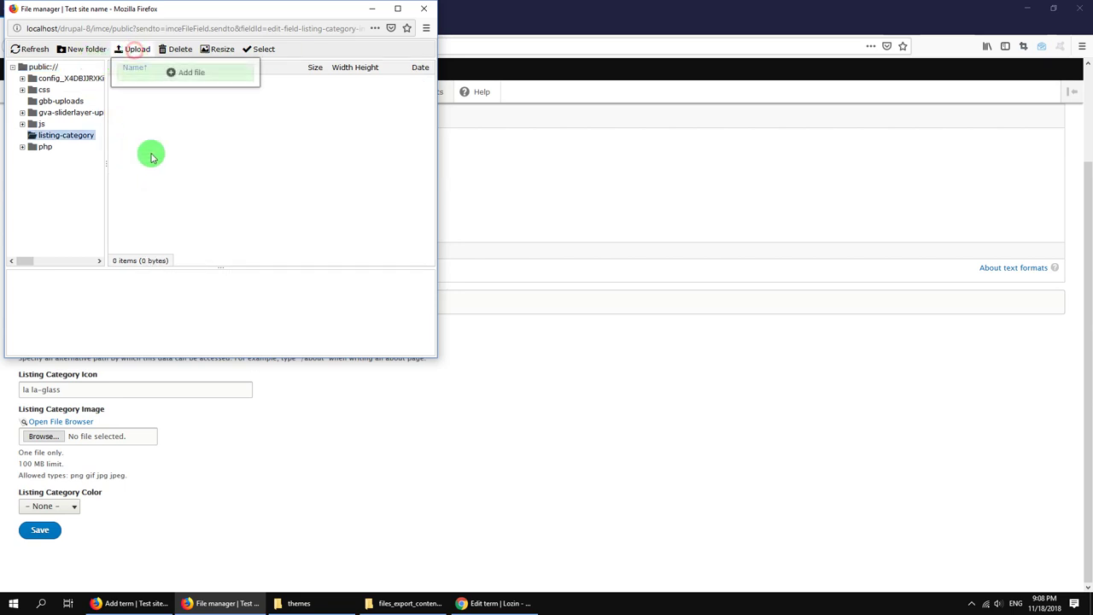
{"action": "left_click", "coordinate": [190, 74]}
{"action": "scroll", "coordinate": [60, 162], "scroll_direction": "up", "scroll_amount": 6}
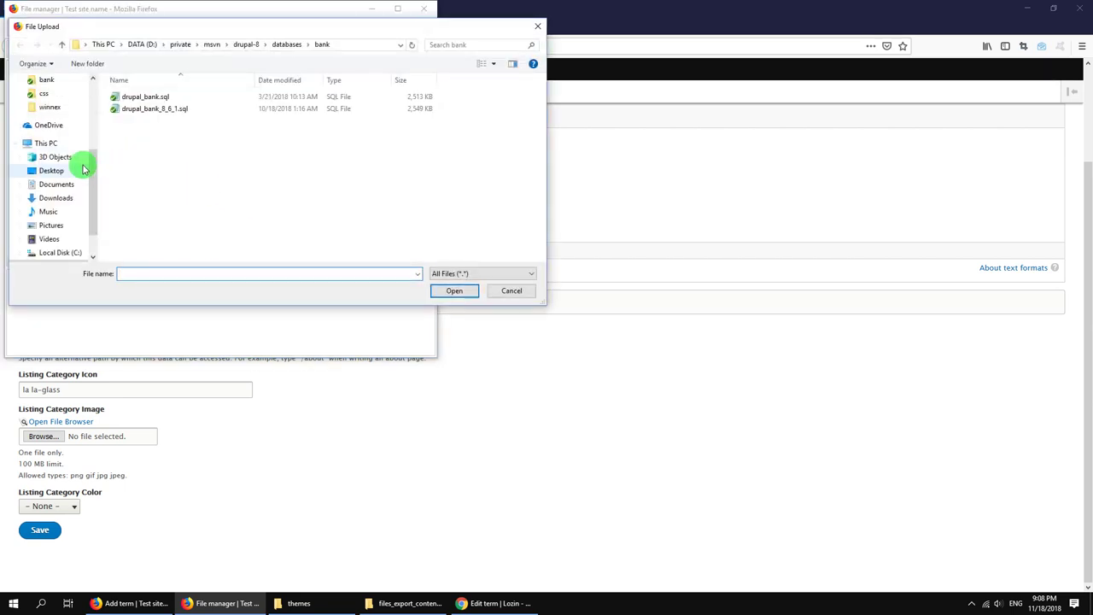
{"action": "left_click", "coordinate": [52, 105]}
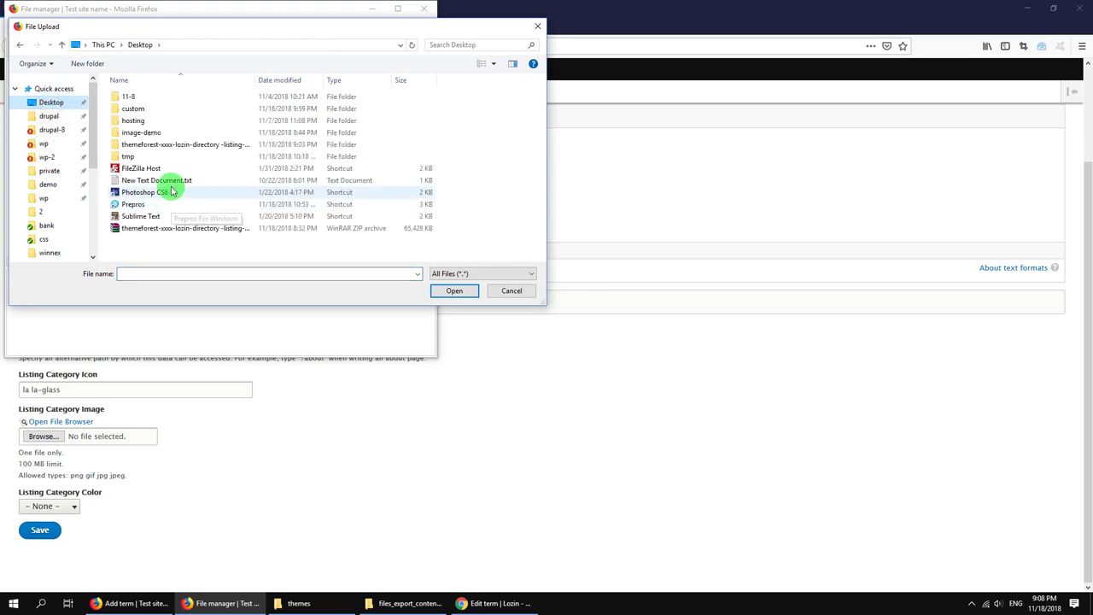
{"action": "double_click", "coordinate": [152, 135]}
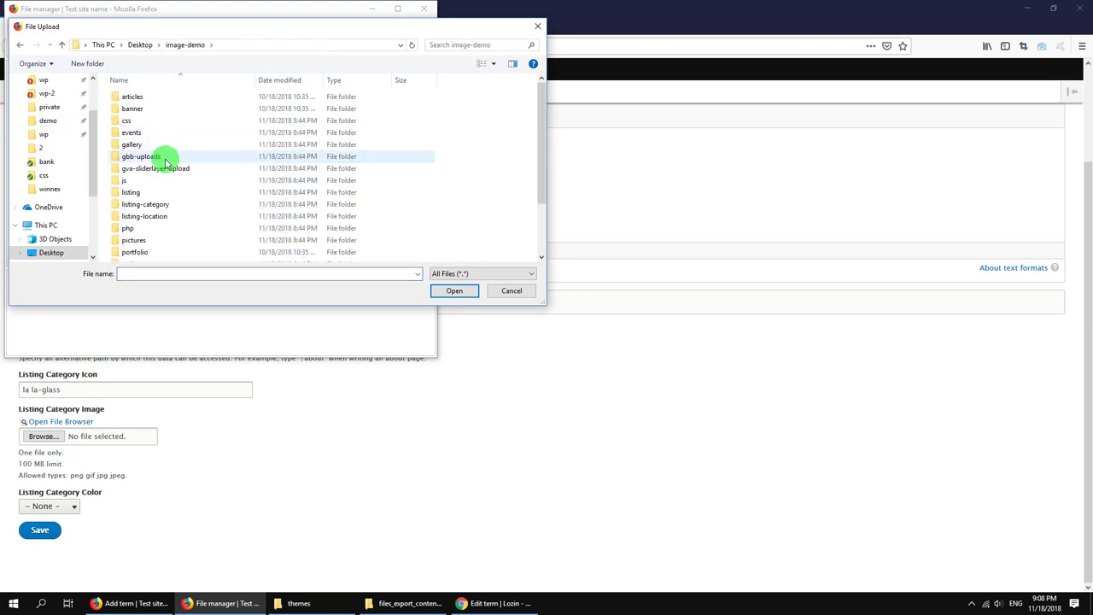
{"action": "double_click", "coordinate": [160, 204]}
{"action": "left_click", "coordinate": [141, 114]}
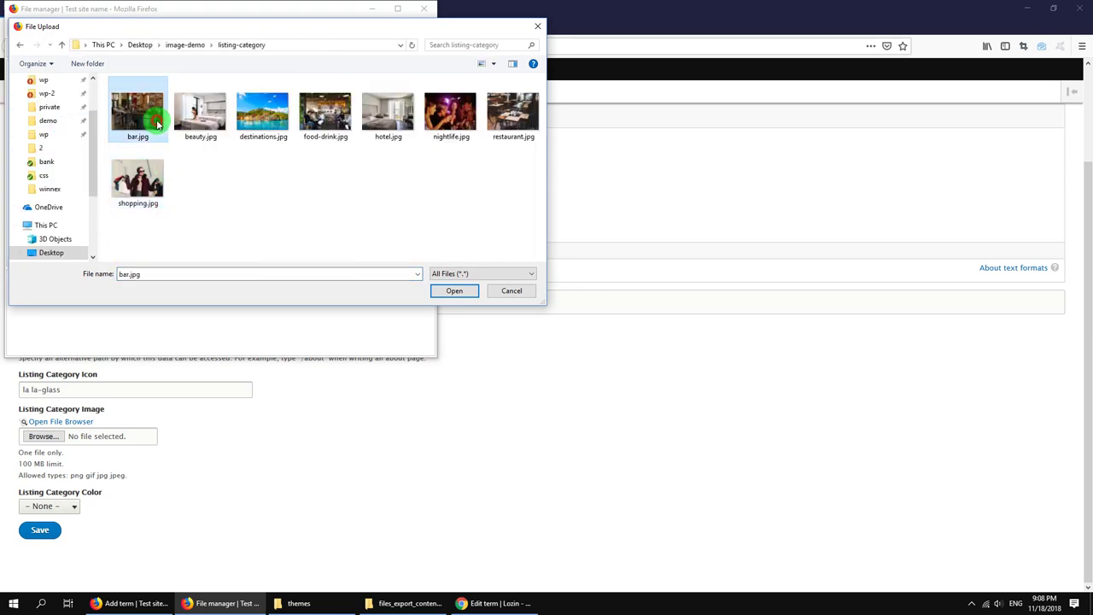
{"action": "left_click", "coordinate": [138, 175], "text": "shift"}
{"action": "left_click", "coordinate": [437, 290]}
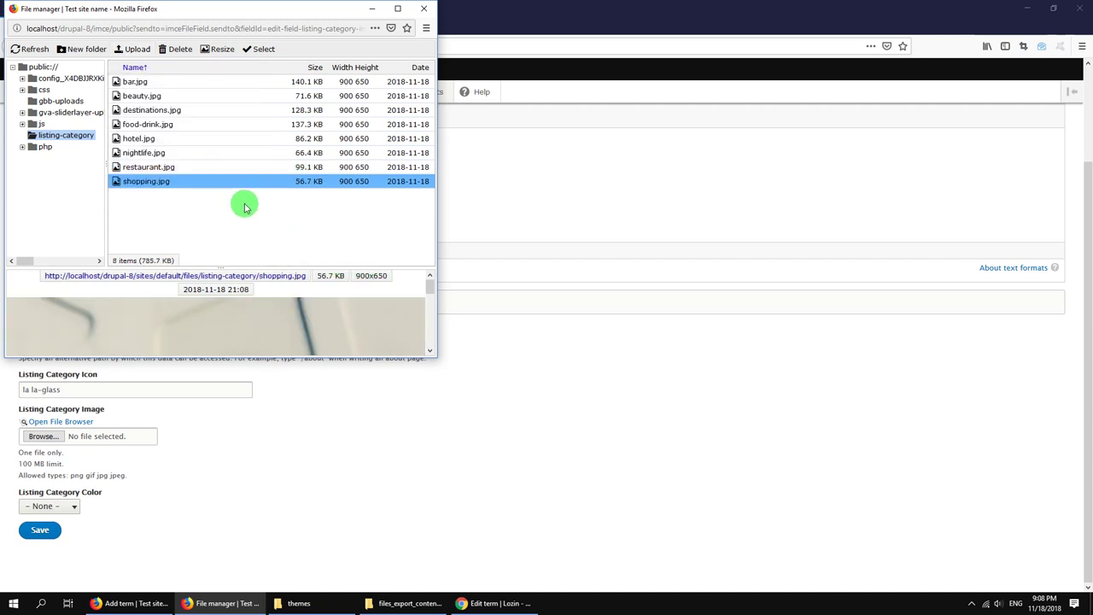
Step: Use bar.jpg as the Bars & Pubs category image and give it the alternative text "alt"
{"action": "double_click", "coordinate": [139, 81]}
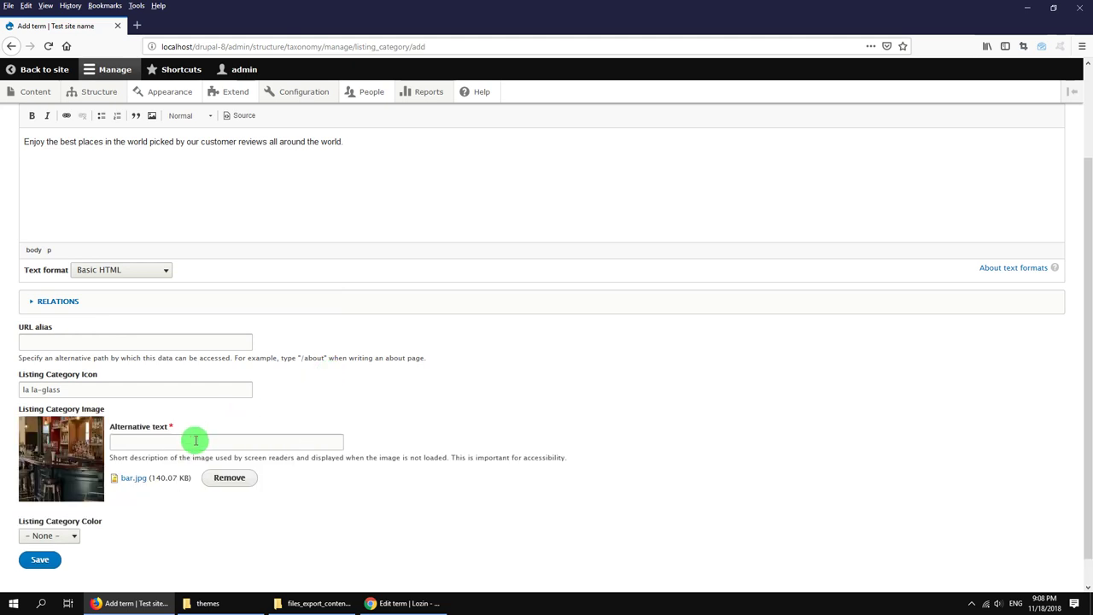
{"action": "left_click", "coordinate": [200, 439]}
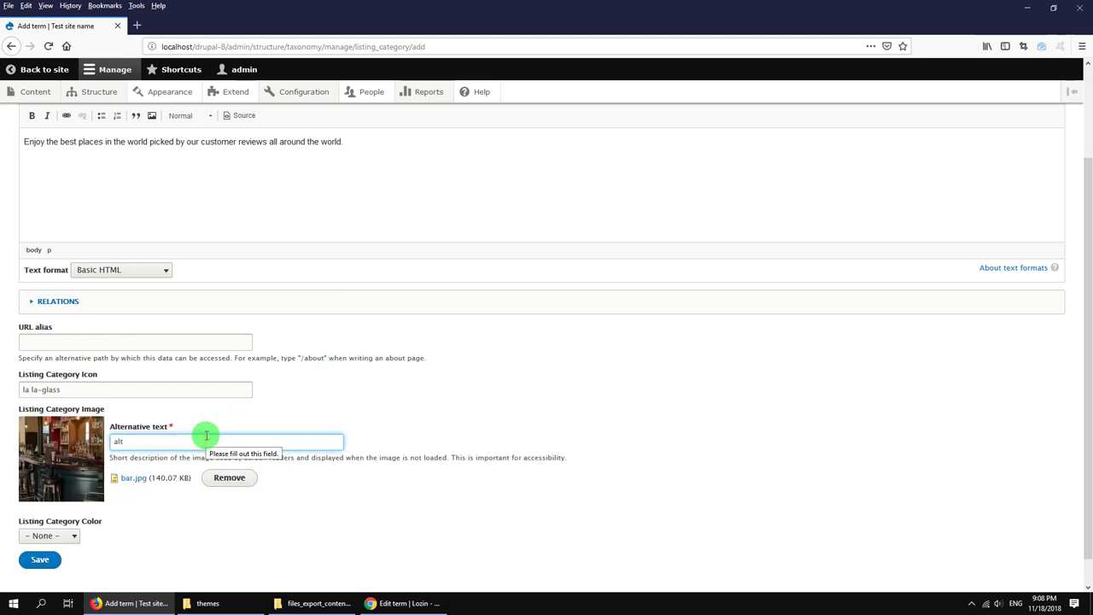
{"action": "scroll", "coordinate": [197, 444], "scroll_direction": "down", "scroll_amount": 1}
Step: Set the listing category color of Bars & Pubs to red and save the term
{"action": "left_click", "coordinate": [47, 505]}
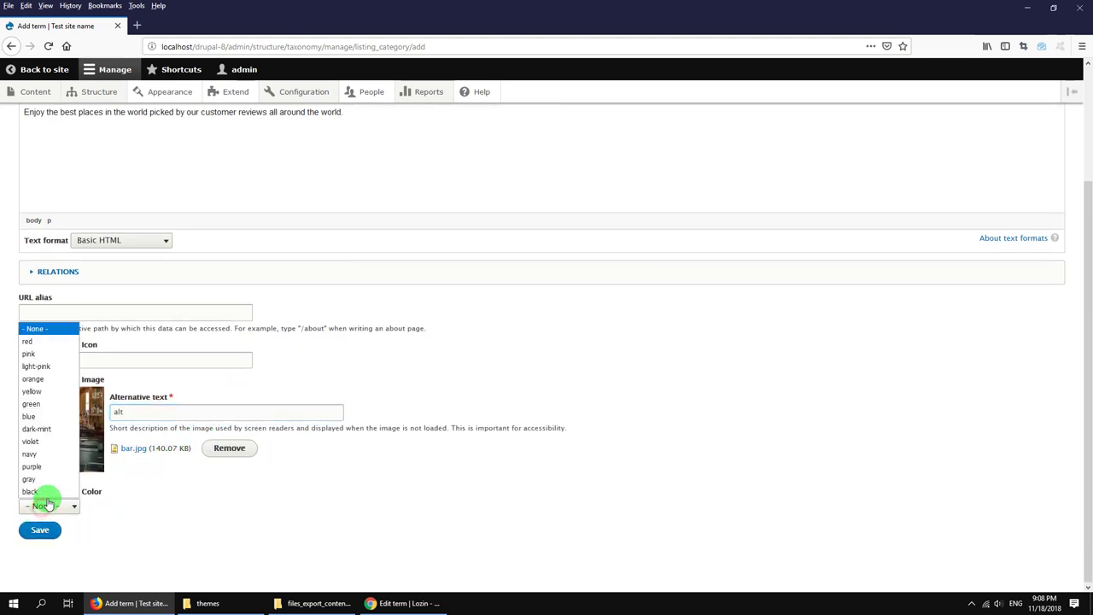
{"action": "left_click", "coordinate": [52, 342]}
{"action": "left_click", "coordinate": [39, 530]}
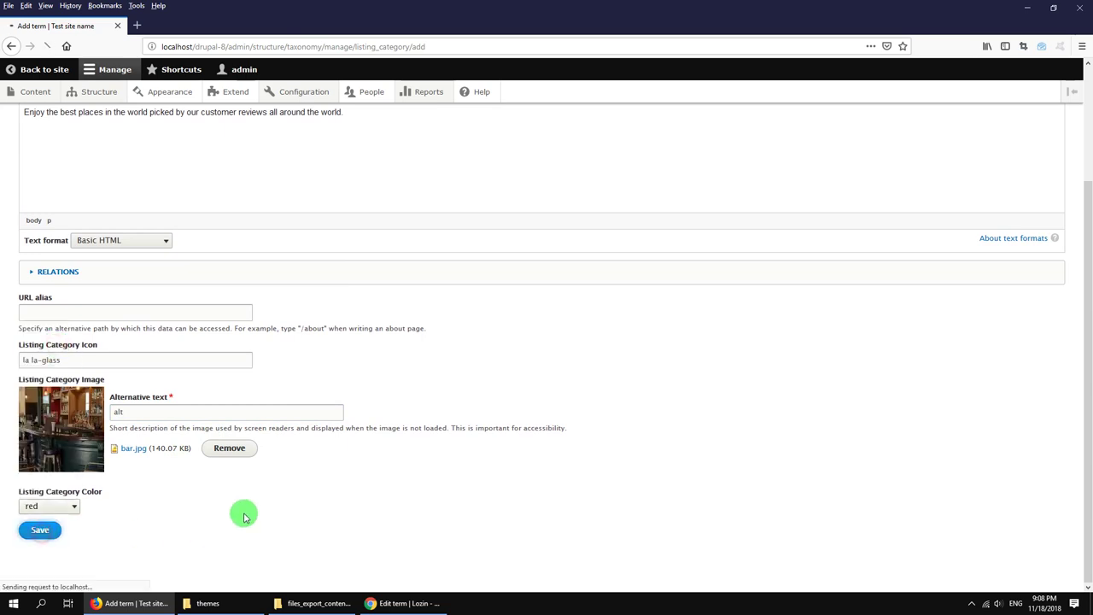
Step: Name the new term Destinations and describe it as "Enjoy the best places in the world picked by our customer reviews all around the world."
{"action": "scroll", "coordinate": [363, 419], "scroll_direction": "up", "scroll_amount": 2}
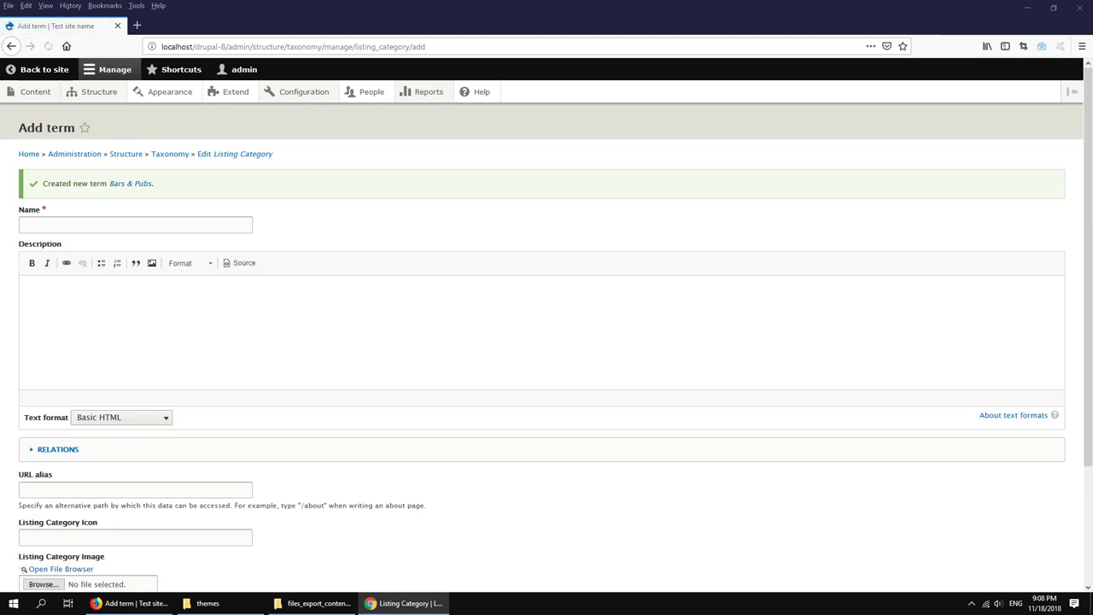
{"action": "left_click", "coordinate": [51, 225]}
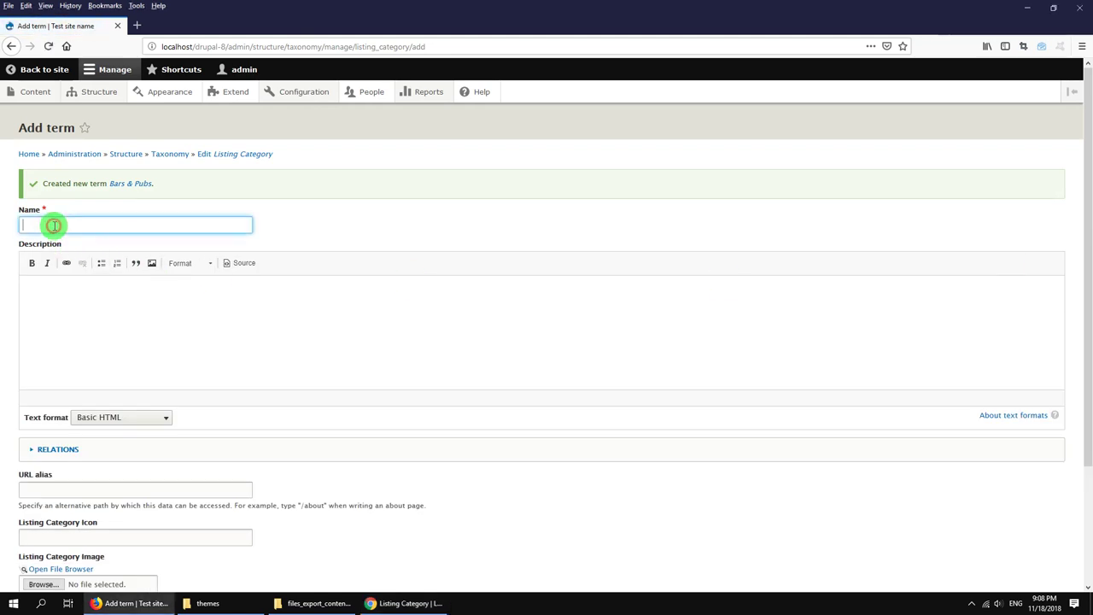
{"action": "type", "text": "Destinations"}
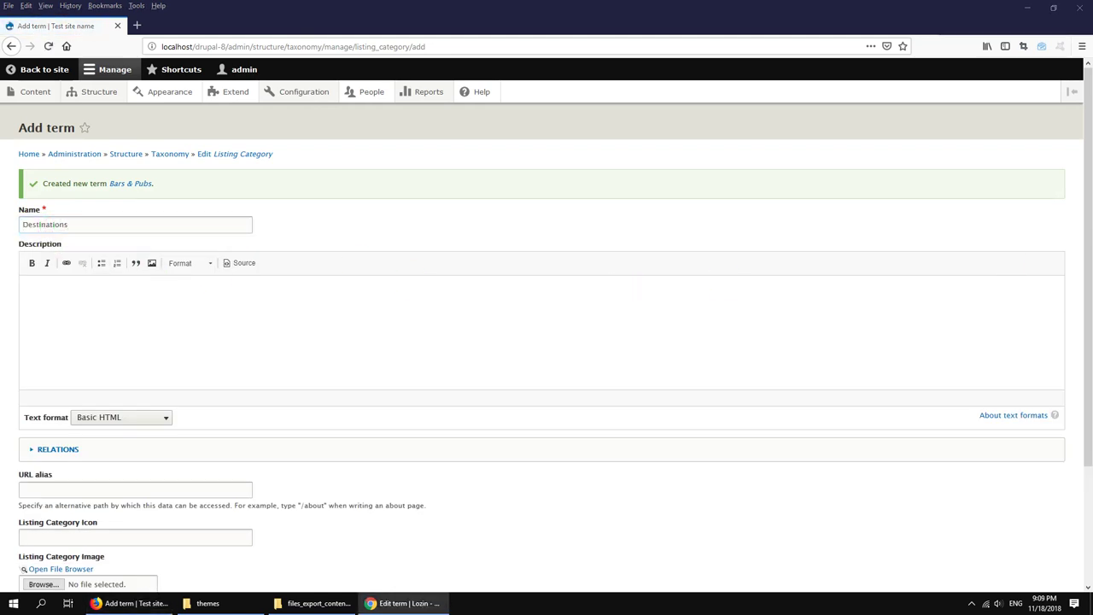
{"action": "left_click", "coordinate": [237, 294]}
{"action": "type", "text": "Enjoy the best places in the world picked by our customer reviews all around the world."}
Step: Set the listing category icon of the Destinations term to la la-coffee
{"action": "scroll", "coordinate": [268, 384], "scroll_direction": "down", "scroll_amount": 3}
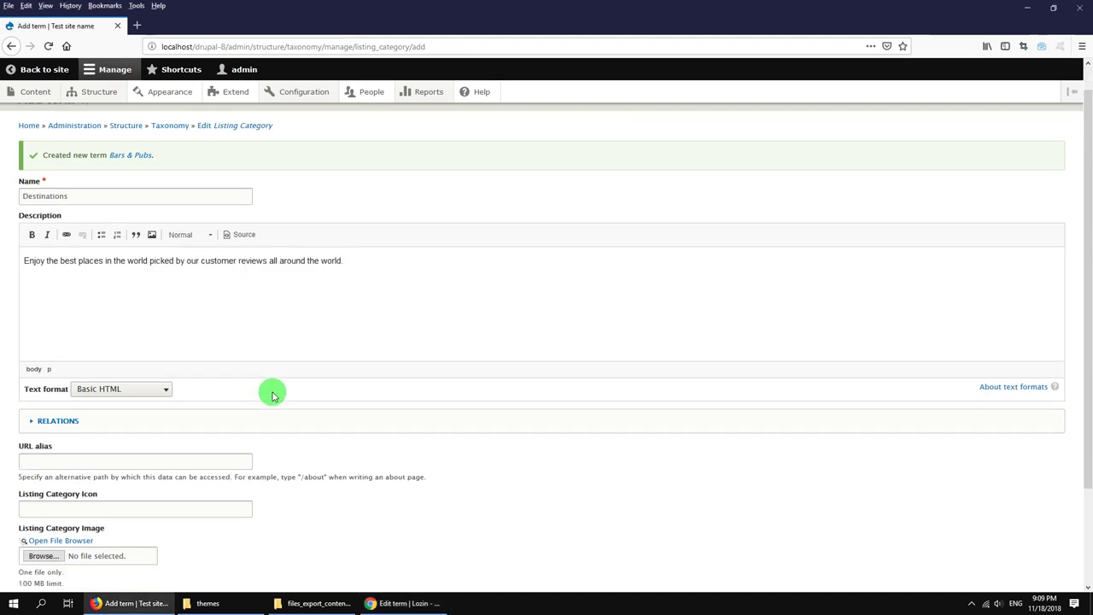
{"action": "left_click", "coordinate": [65, 421]}
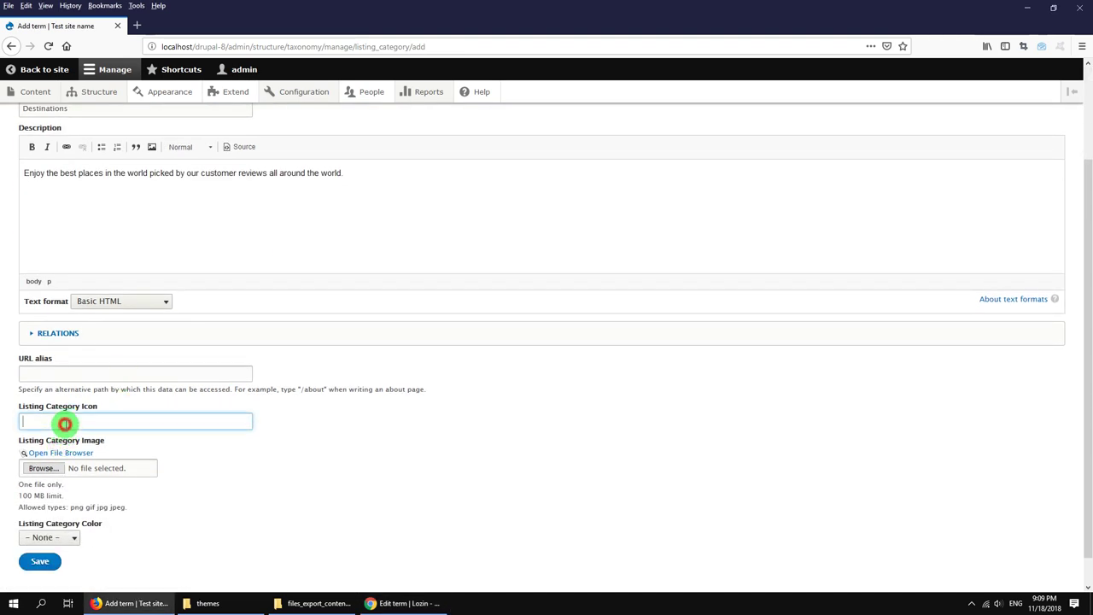
{"action": "left_click", "coordinate": [65, 462]}
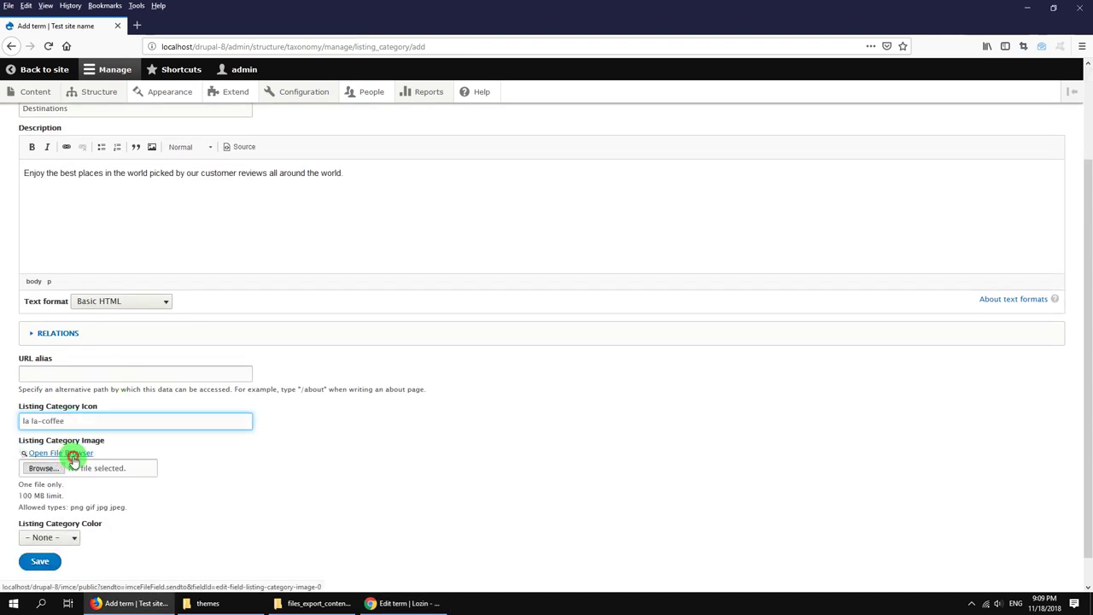
Step: Use destinations.jpg from the listing-category folder as the Destinations category image, with the alternative text "alt"
{"action": "left_click", "coordinate": [70, 453]}
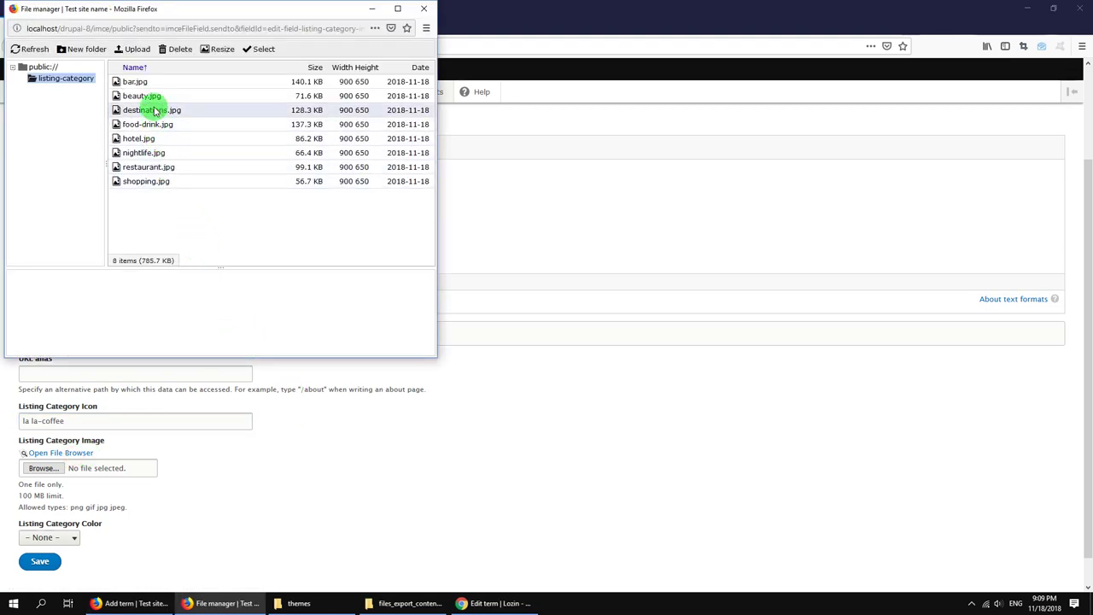
{"action": "double_click", "coordinate": [156, 111]}
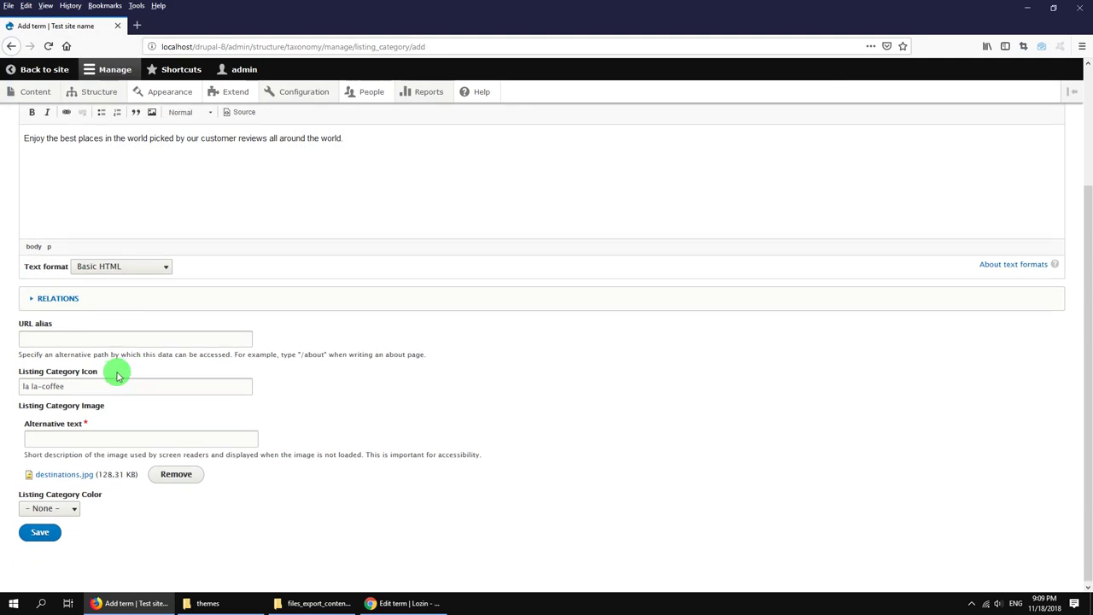
{"action": "left_click", "coordinate": [131, 437]}
{"action": "type", "text": "alt"}
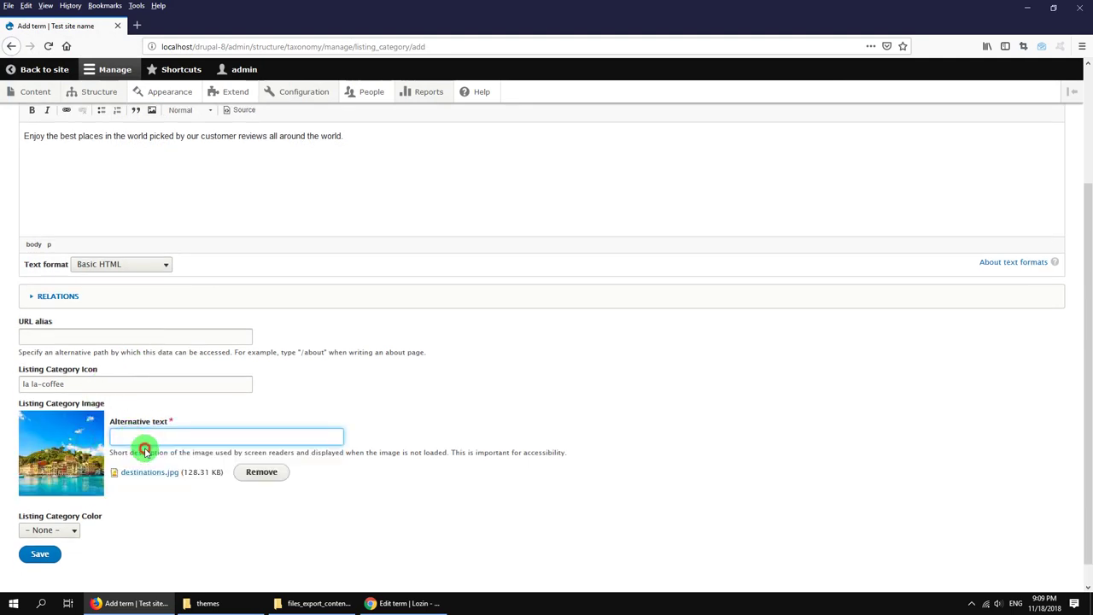
Step: Change the listing category icon of the Destinations term to la la-globe
{"action": "triple_click", "coordinate": [114, 384]}
{"action": "type", "text": "l"}
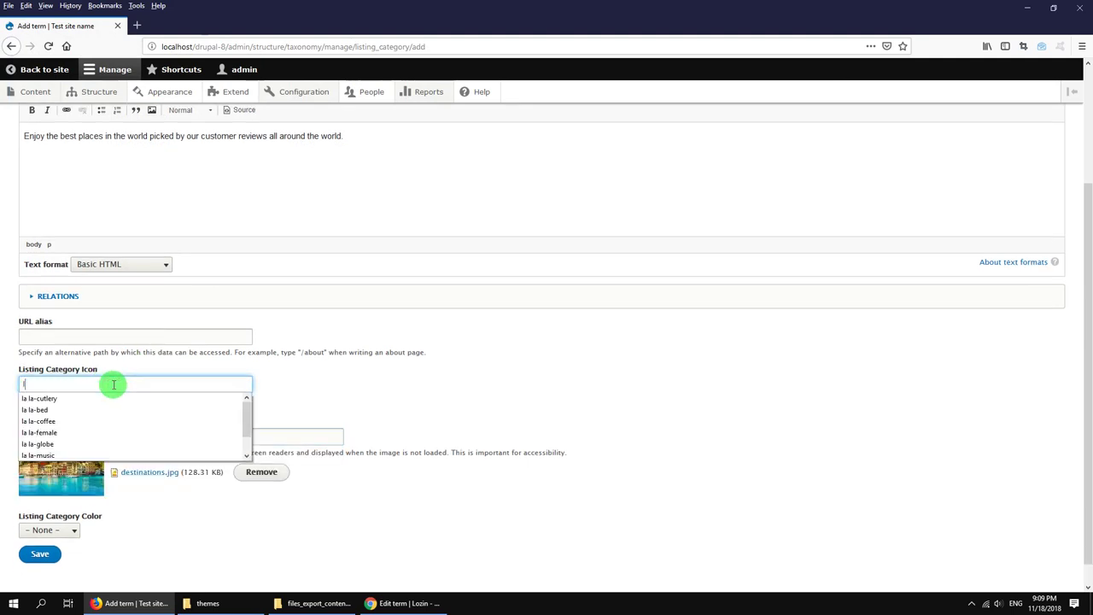
{"action": "left_click", "coordinate": [52, 443]}
Step: Set the listing category color of Destinations to pink and save the term
{"action": "scroll", "coordinate": [53, 506], "scroll_direction": "down", "scroll_amount": 1}
{"action": "left_click", "coordinate": [48, 509]}
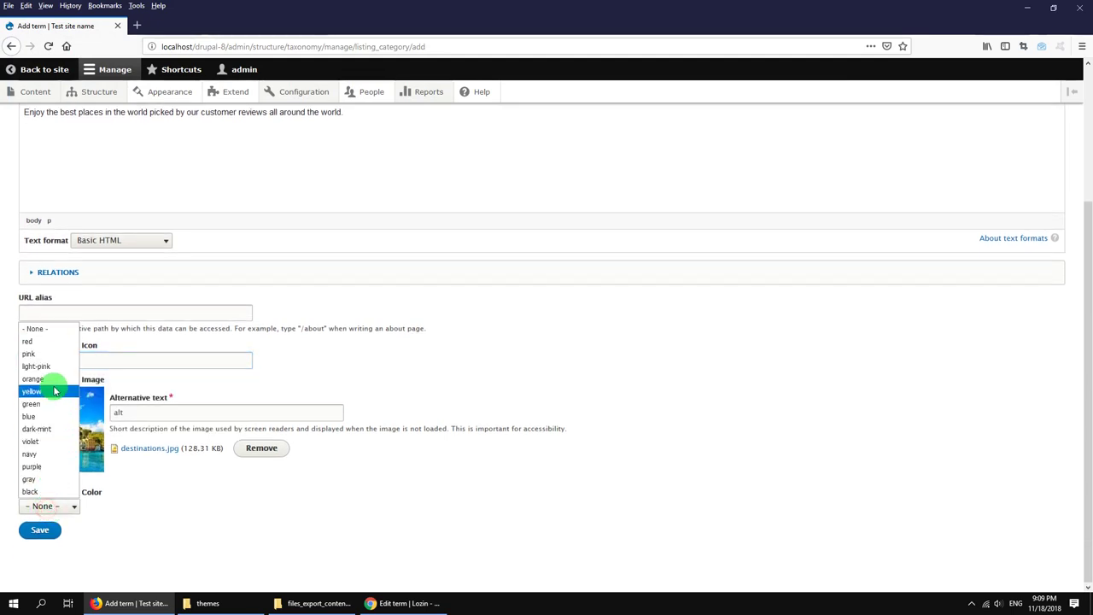
{"action": "left_click", "coordinate": [47, 366]}
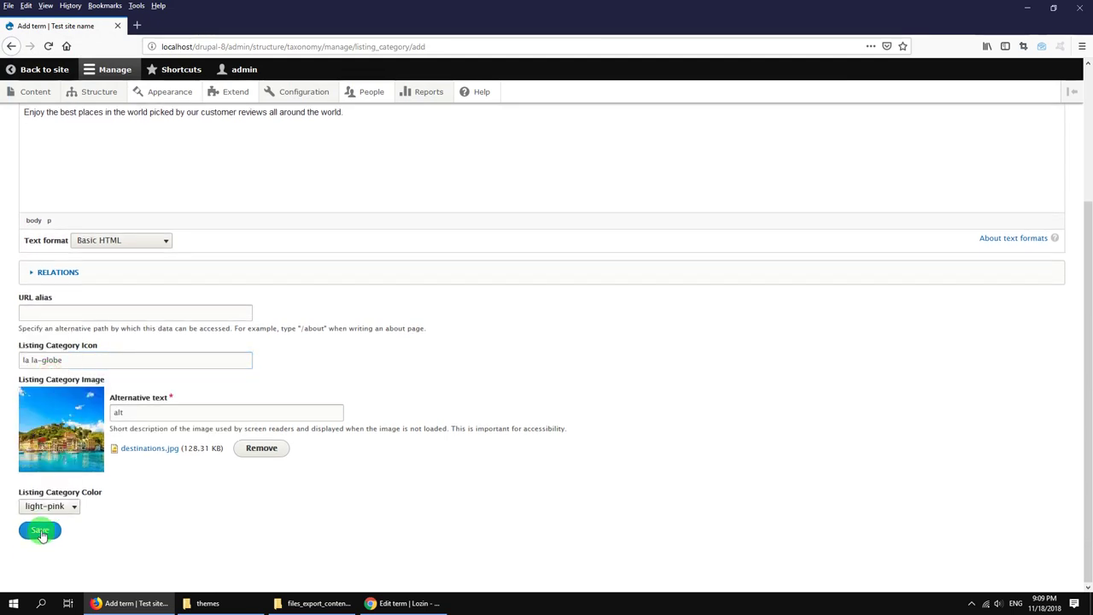
{"action": "left_click", "coordinate": [48, 509]}
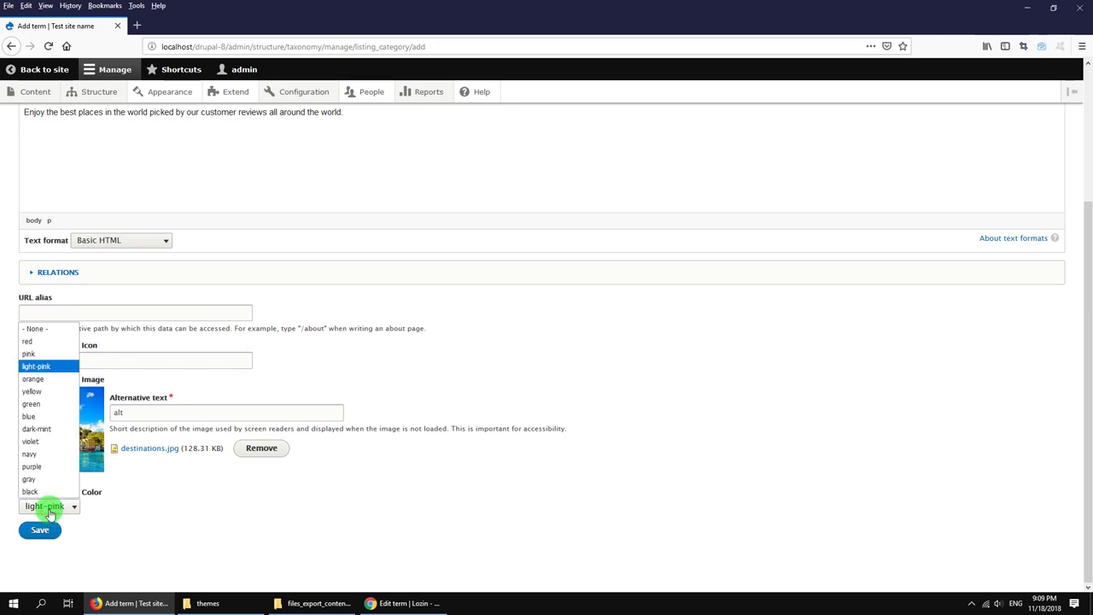
{"action": "left_click", "coordinate": [43, 354]}
{"action": "left_click", "coordinate": [41, 531]}
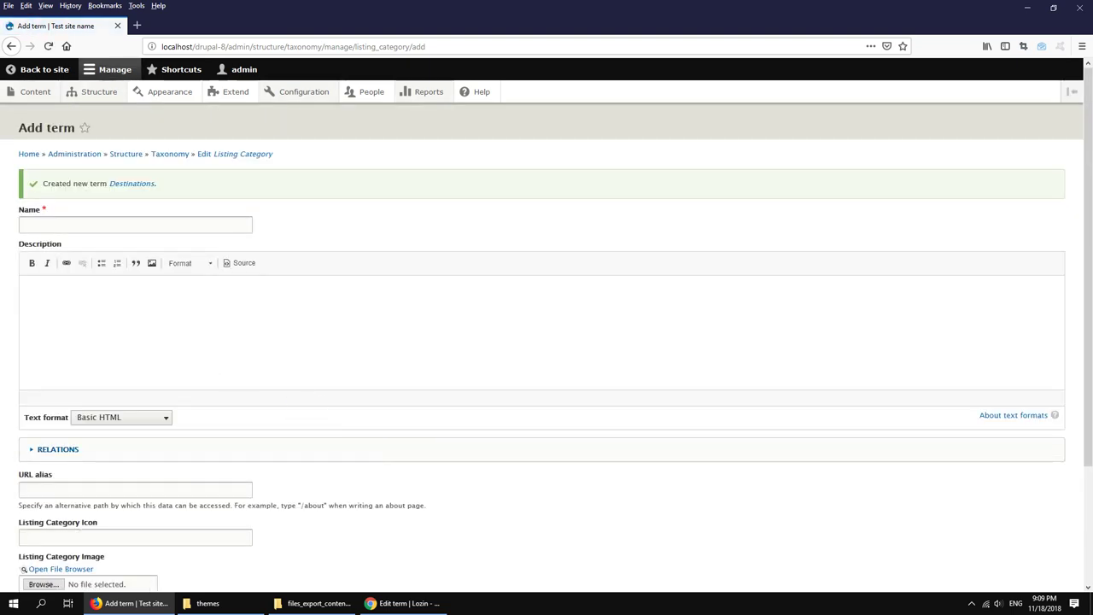
Step: Name the new term Nightlife and describe it as "Enjoy the best places in the world picked by our customer reviews all around the world."
{"action": "key", "text": "alt+Tab"}
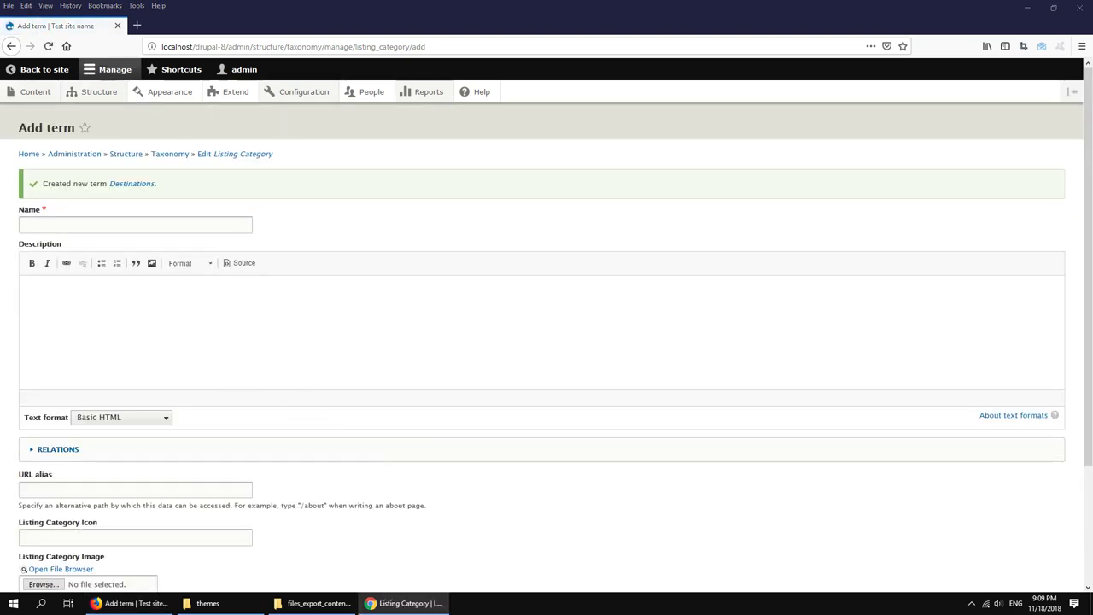
{"action": "left_click", "coordinate": [98, 223]}
{"action": "type", "text": "Nightlife"}
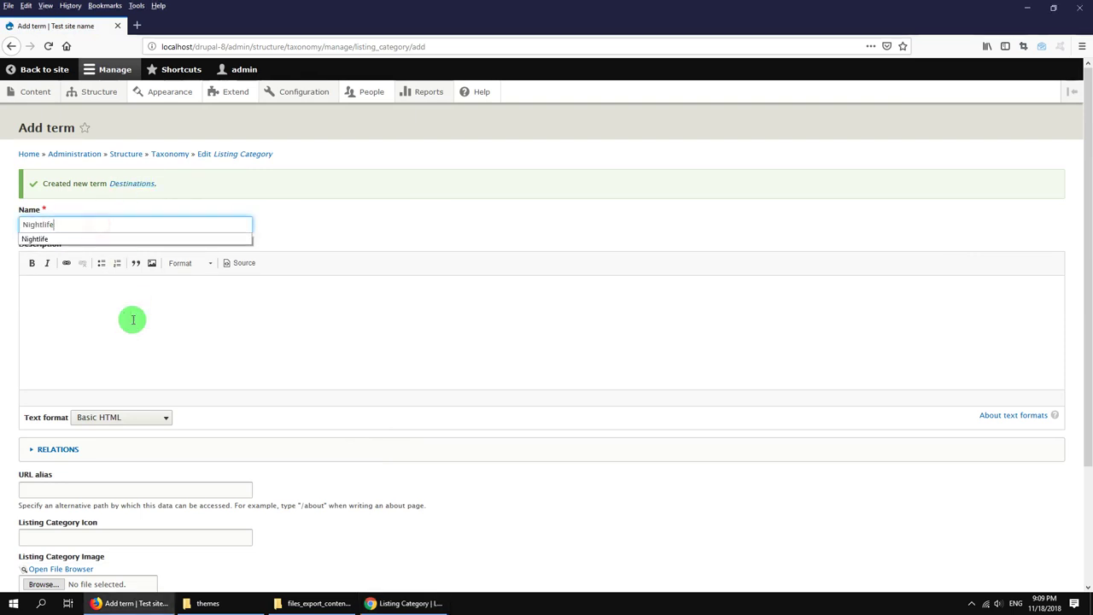
{"action": "key", "text": "alt+Tab"}
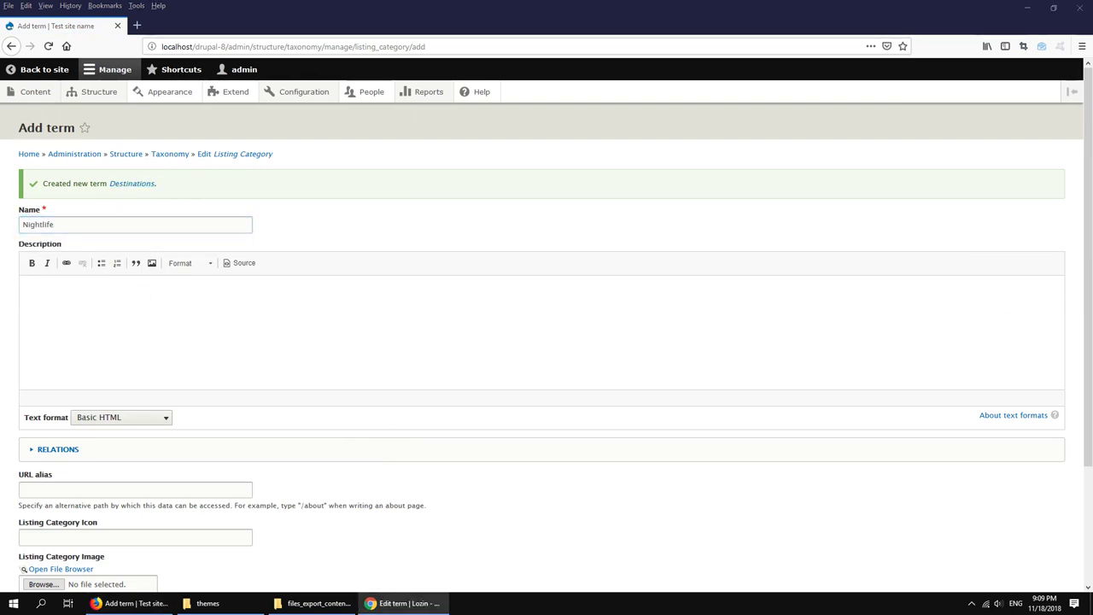
{"action": "left_click", "coordinate": [470, 300]}
{"action": "type", "text": "Enjoy the best places in the world picked by our customer reviews all around the world."}
{"action": "scroll", "coordinate": [358, 366], "scroll_direction": "down", "scroll_amount": 3}
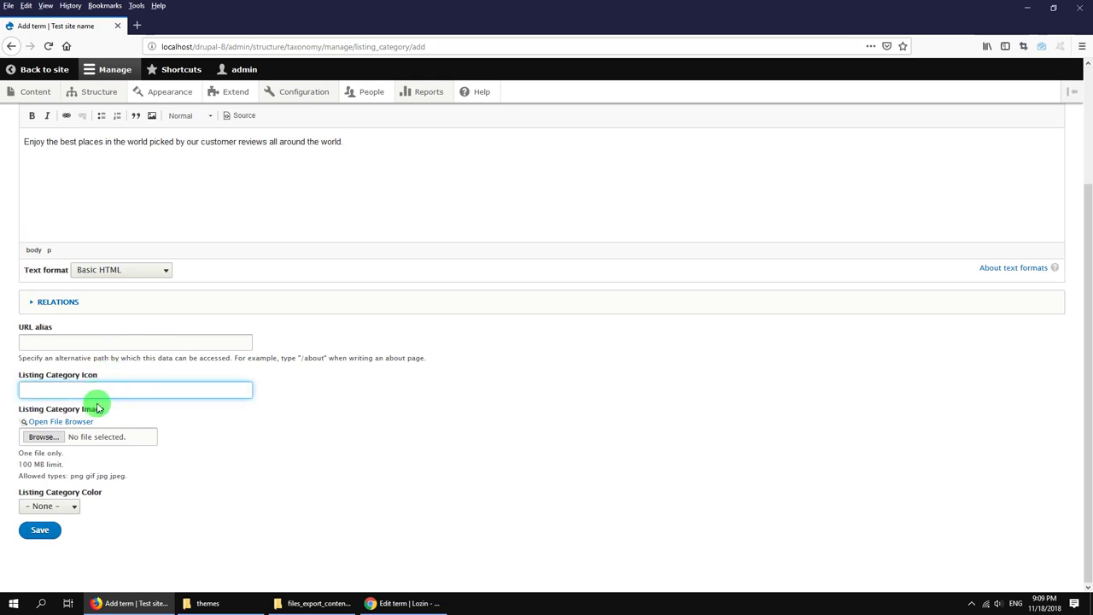
Step: Set the Nightlife term's listing category icon to la la-coffee and its color to green
{"action": "type", "text": "l"}
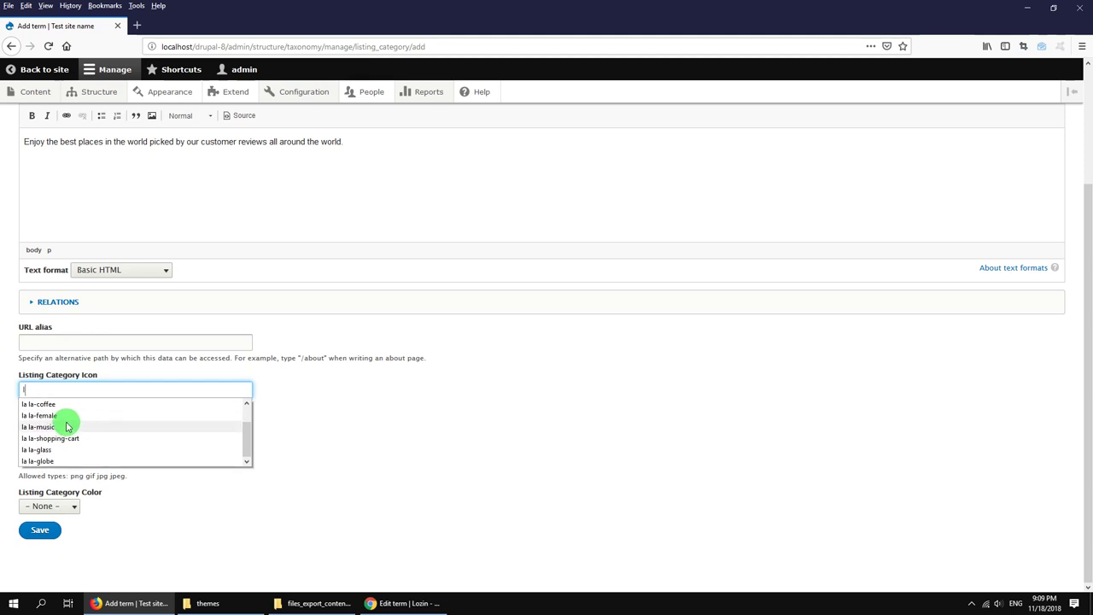
{"action": "left_click", "coordinate": [62, 412]}
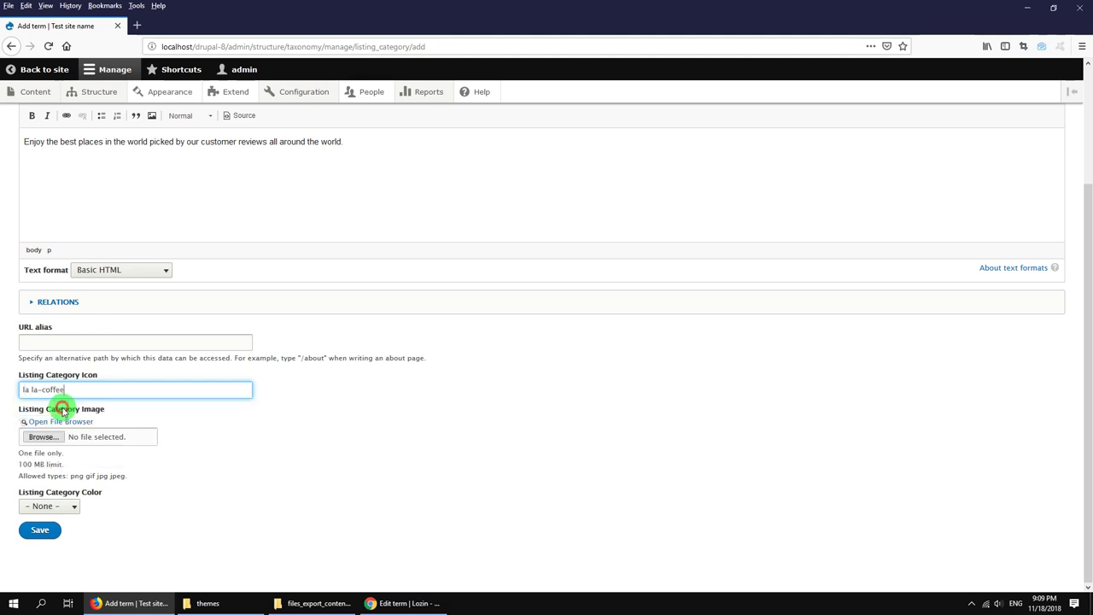
{"action": "left_click", "coordinate": [73, 509]}
{"action": "left_click", "coordinate": [44, 405]}
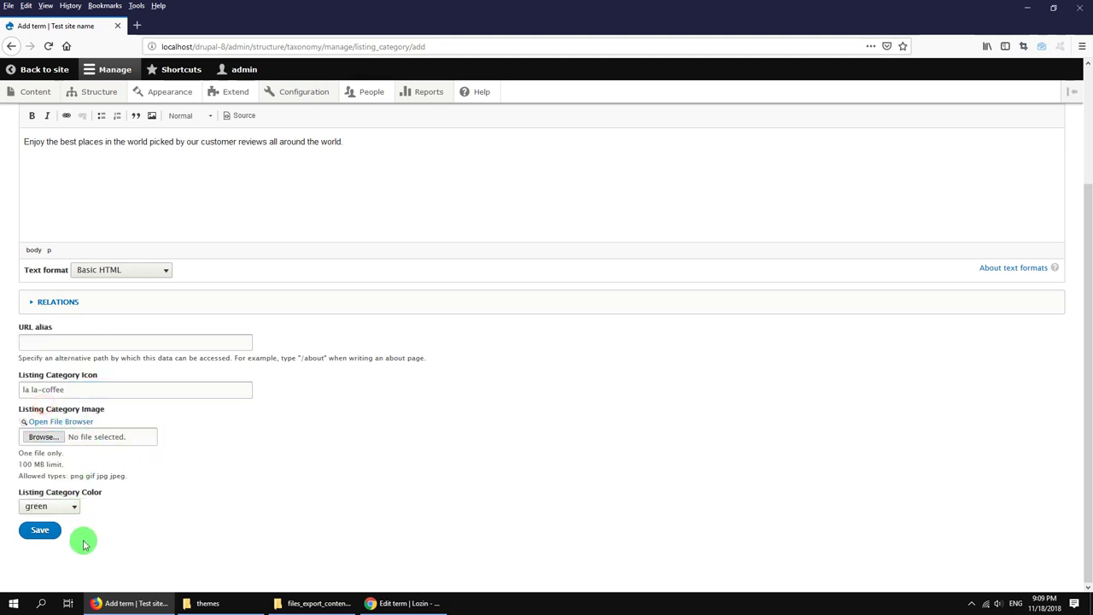
Step: Use nightlife.jpg from the listing-category folder as the category image with alternative text "Nightlife", and save the term
{"action": "left_click", "coordinate": [71, 422]}
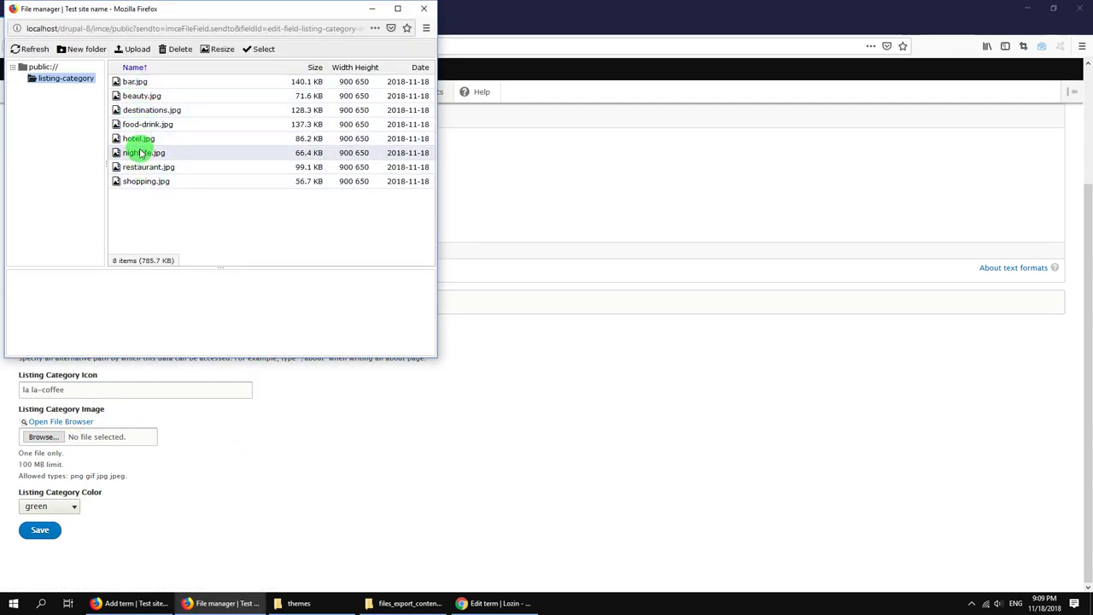
{"action": "double_click", "coordinate": [140, 152]}
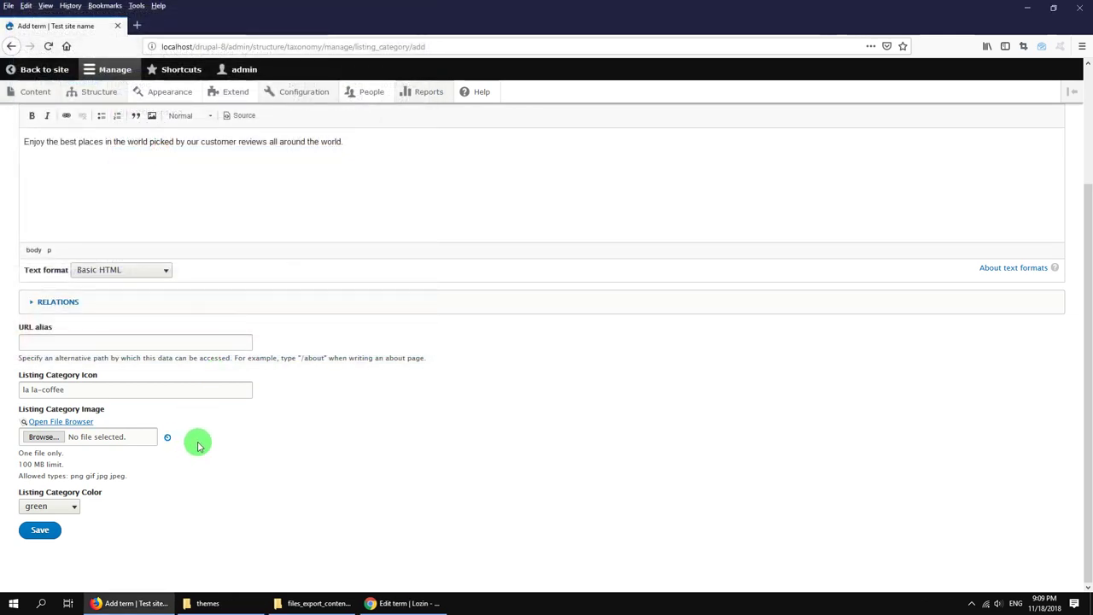
{"action": "left_click", "coordinate": [161, 443]}
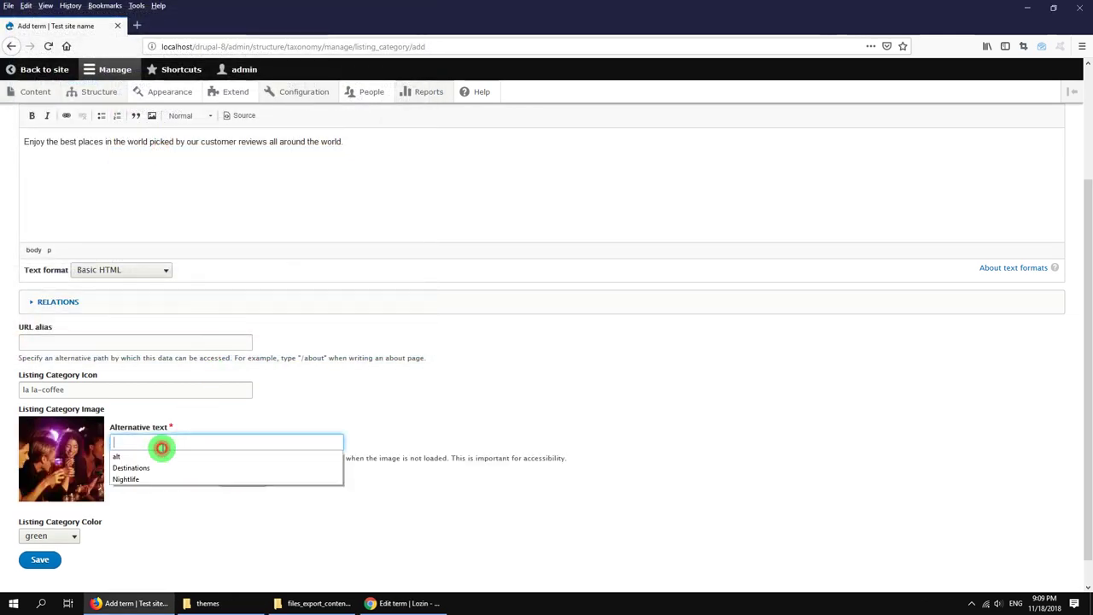
{"action": "left_click", "coordinate": [154, 444]}
{"action": "left_click", "coordinate": [139, 479]}
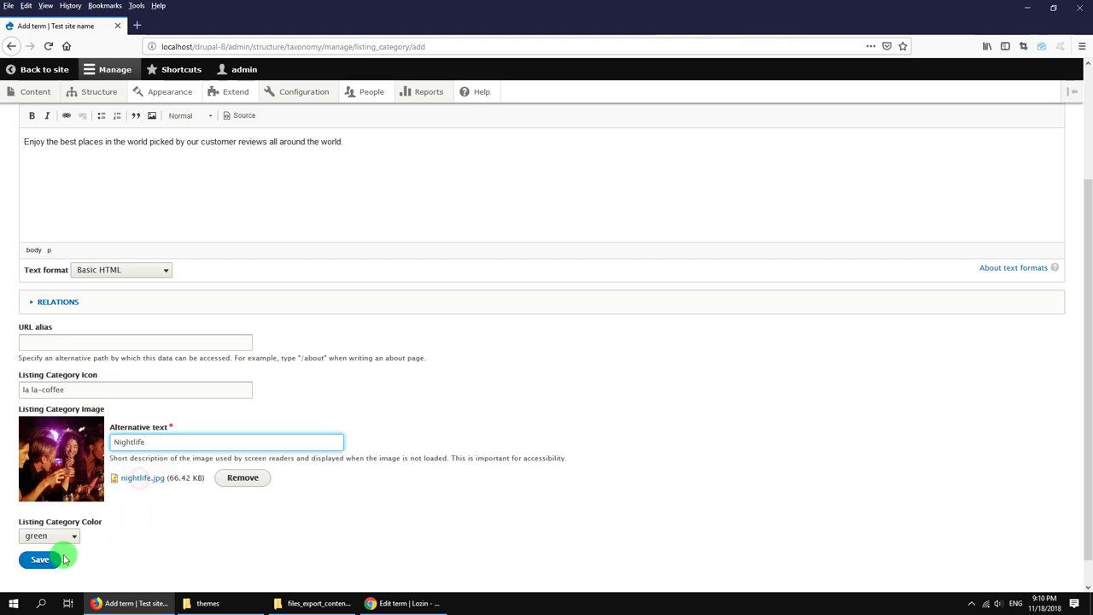
{"action": "left_click", "coordinate": [32, 566]}
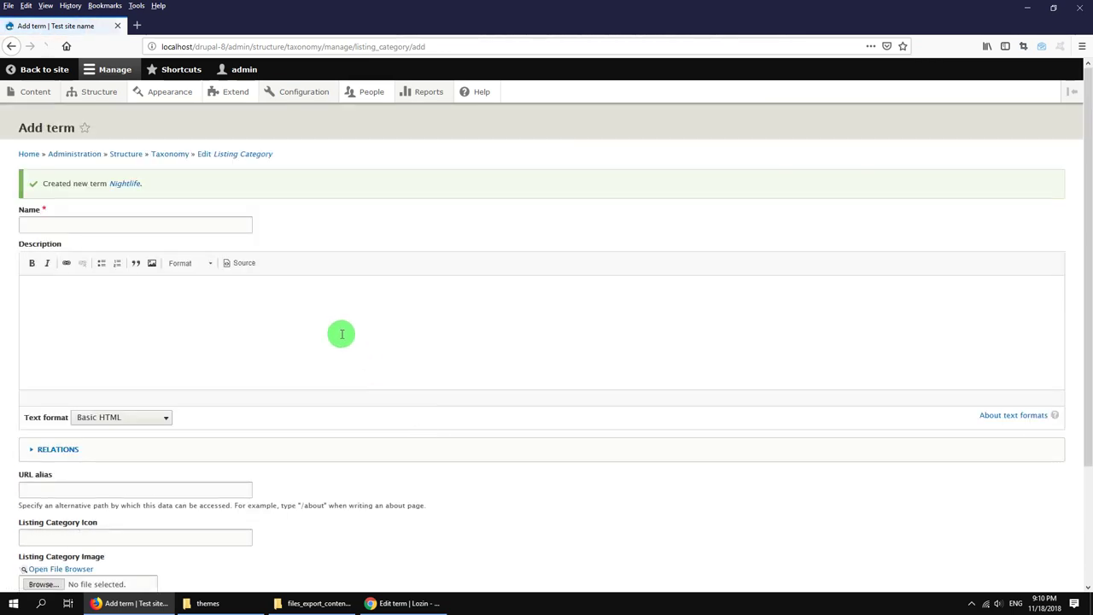
Step: Open the site's home page in a new browser tab and check the Featured Categories section
{"action": "right_click", "coordinate": [43, 75]}
{"action": "left_click", "coordinate": [55, 80]}
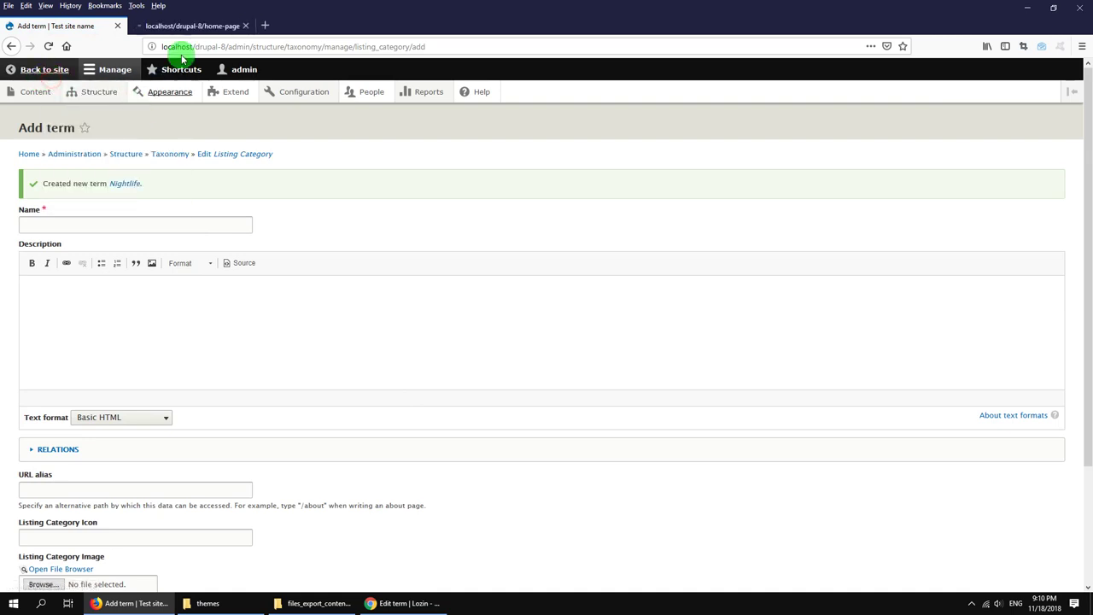
{"action": "left_click", "coordinate": [190, 25]}
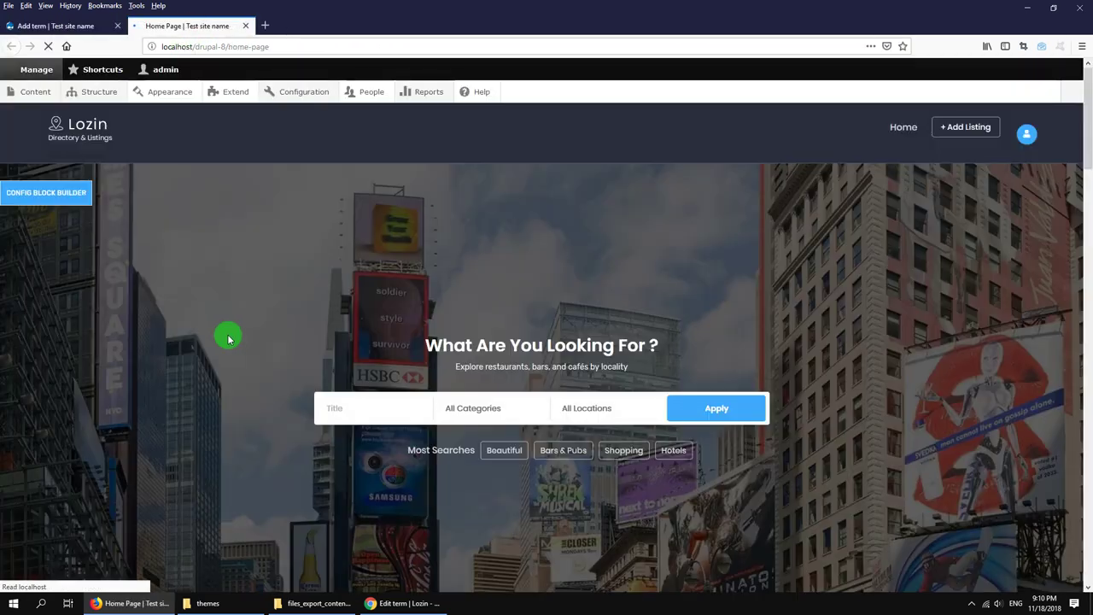
{"action": "scroll", "coordinate": [229, 345], "scroll_direction": "down", "scroll_amount": 5}
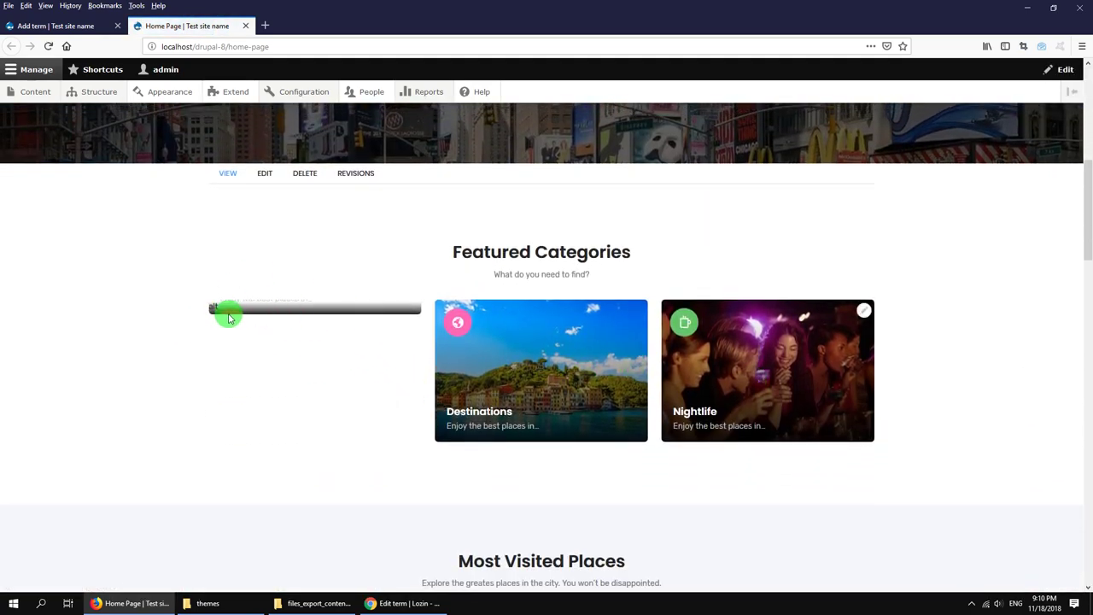
Step: Go to the Listing Category term list, recheck the home page's category cards, and open the Bars & Pubs term for editing
{"action": "left_click", "coordinate": [53, 27]}
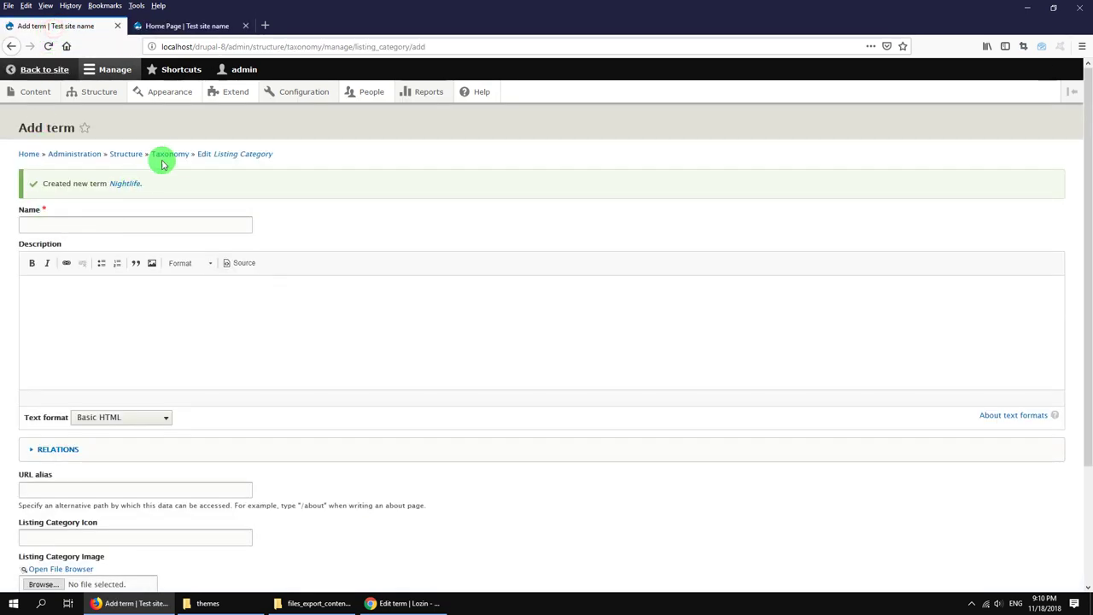
{"action": "left_click", "coordinate": [205, 154]}
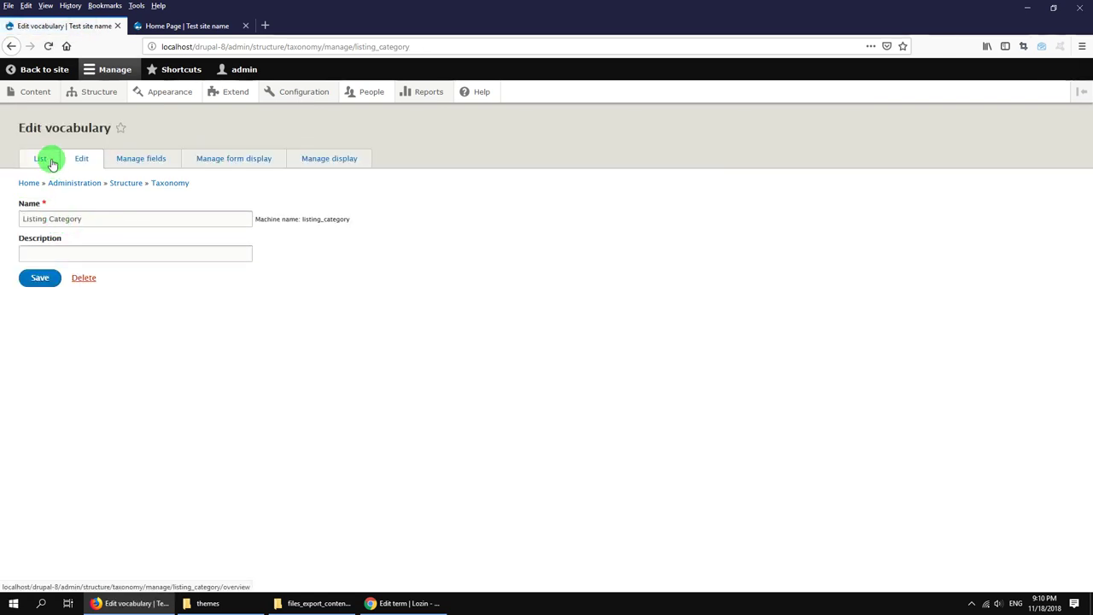
{"action": "left_click", "coordinate": [40, 158]}
{"action": "left_click", "coordinate": [171, 30]}
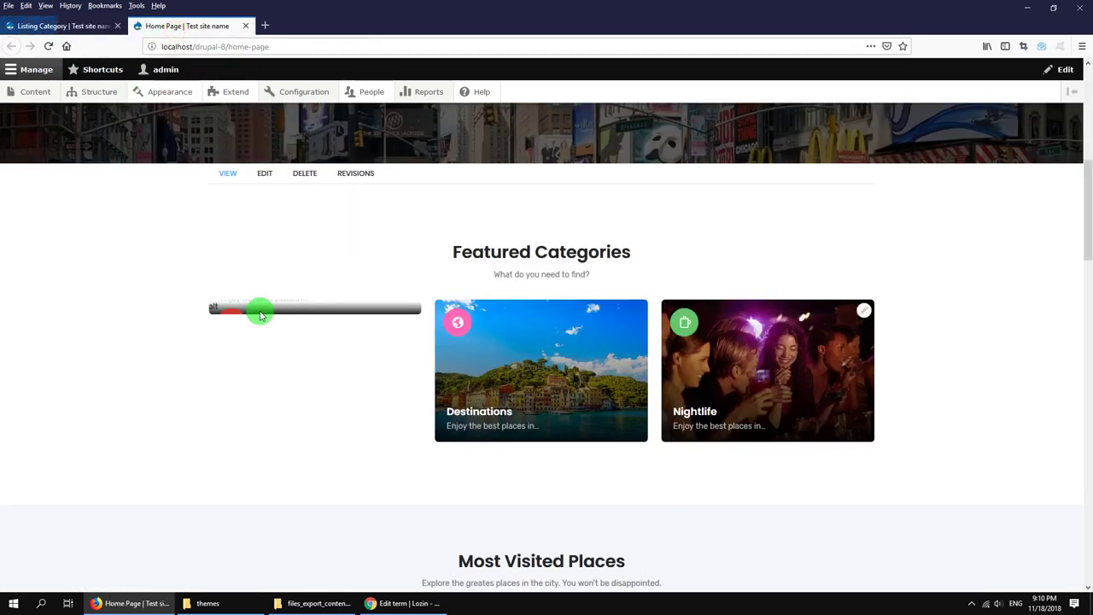
{"action": "left_click", "coordinate": [82, 27]}
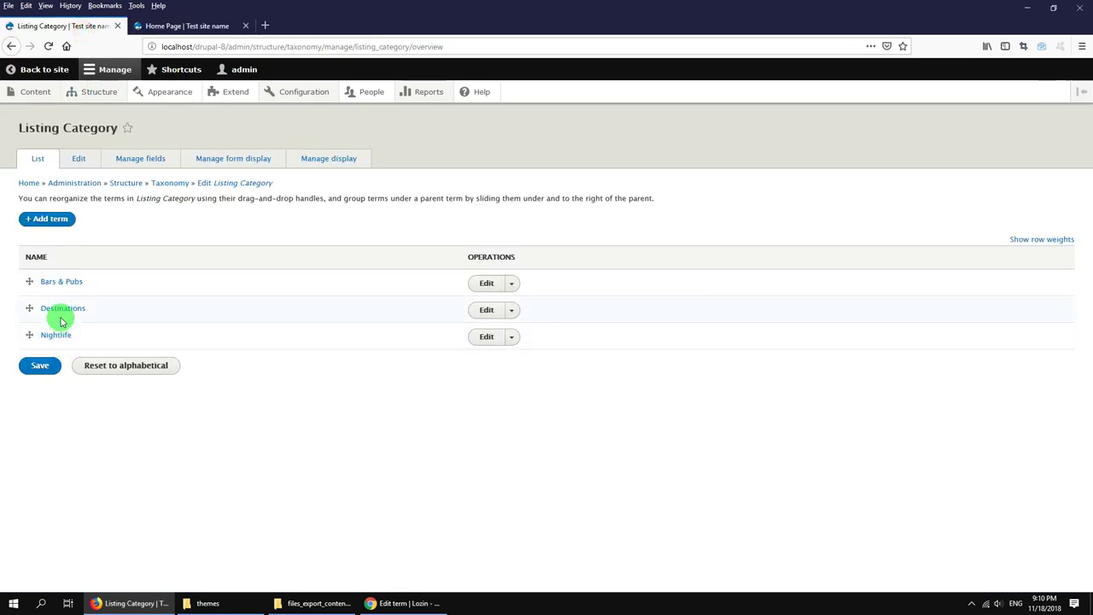
{"action": "left_click", "coordinate": [485, 282]}
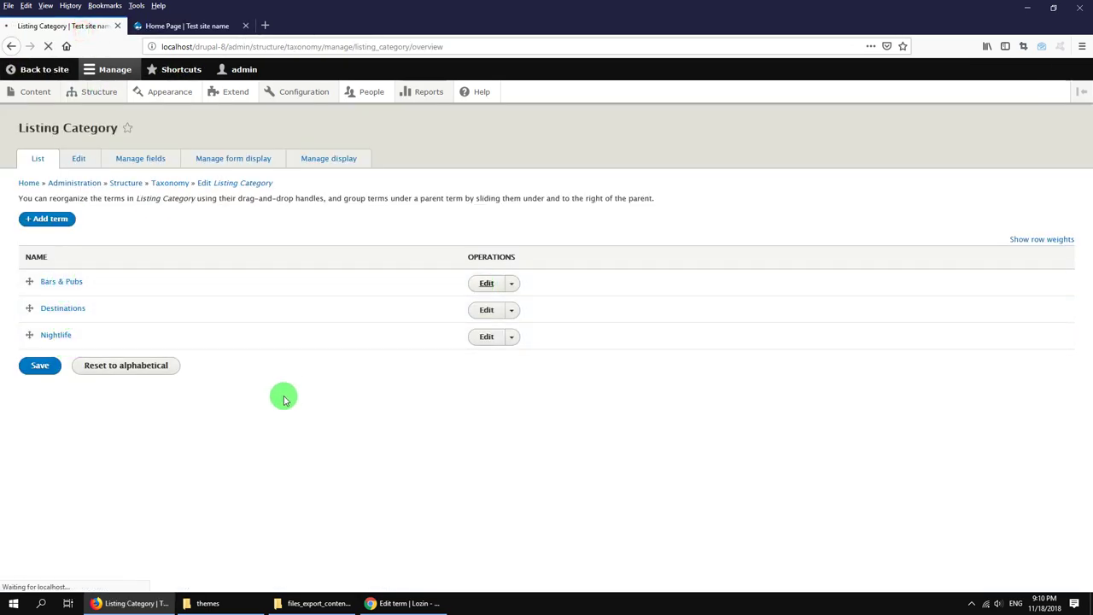
{"action": "scroll", "coordinate": [303, 415], "scroll_direction": "down", "scroll_amount": 3}
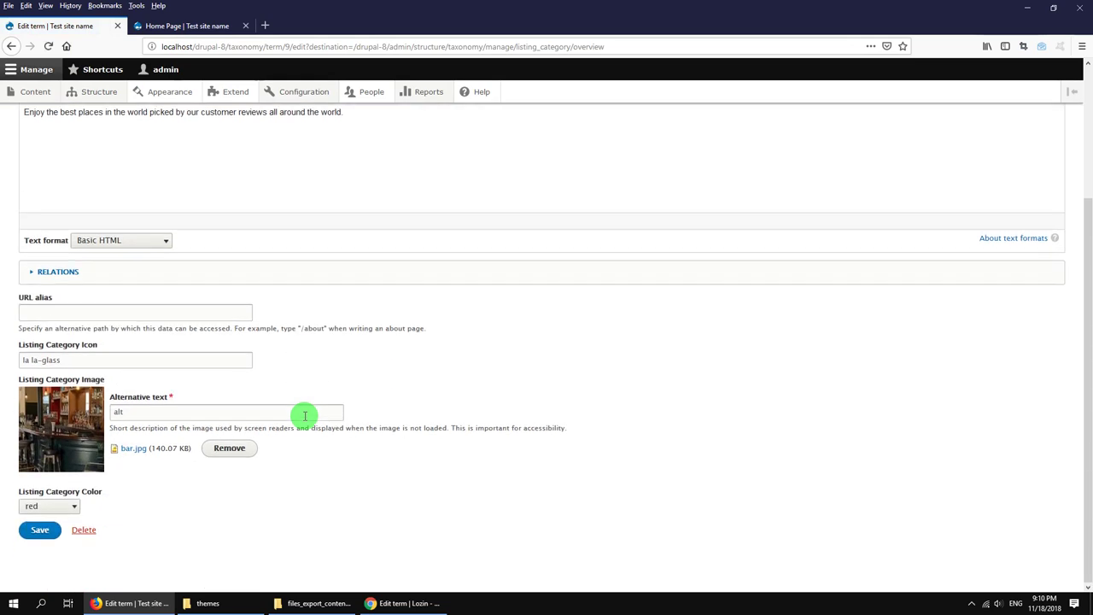
Step: Reload the site's home page and examine the Featured Categories, Most Visited Places, See How It Works and By Famous Cities sections
{"action": "scroll", "coordinate": [325, 425], "scroll_direction": "up", "scroll_amount": 3}
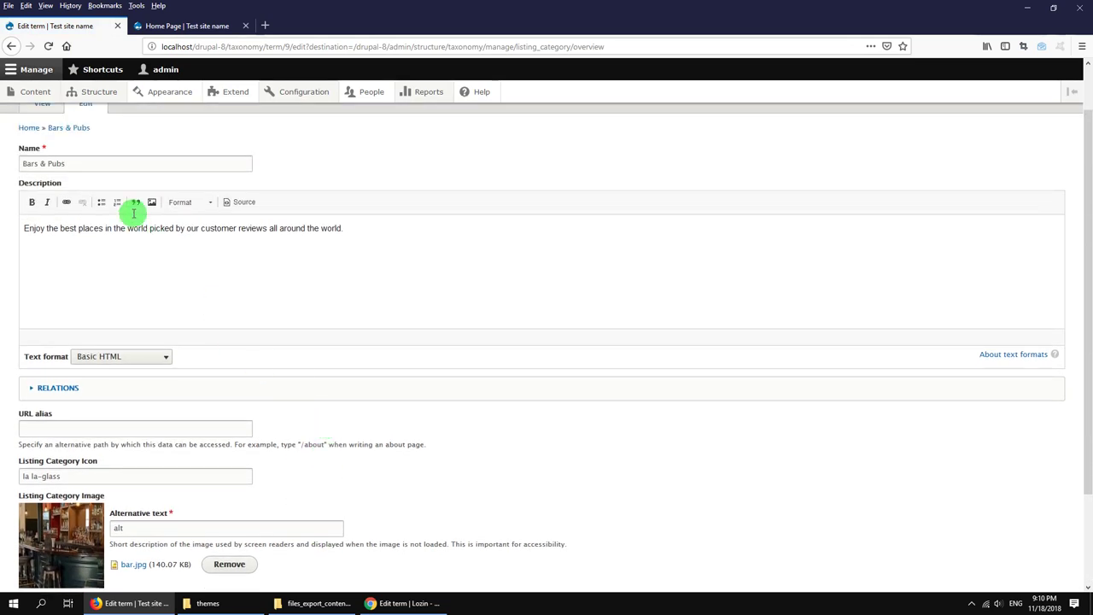
{"action": "left_click", "coordinate": [229, 25]}
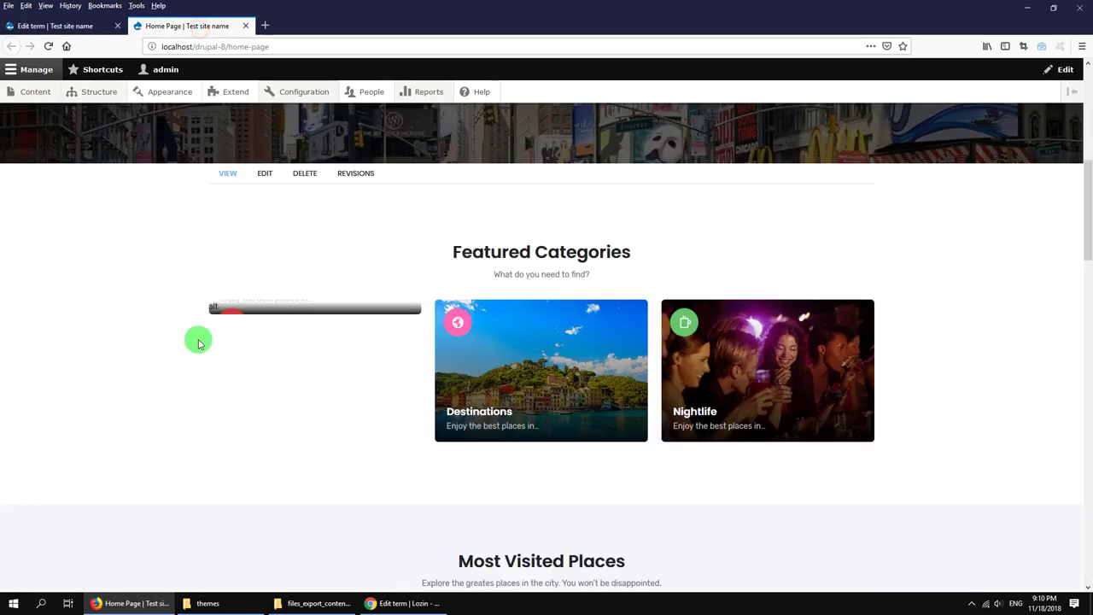
{"action": "left_click", "coordinate": [48, 46]}
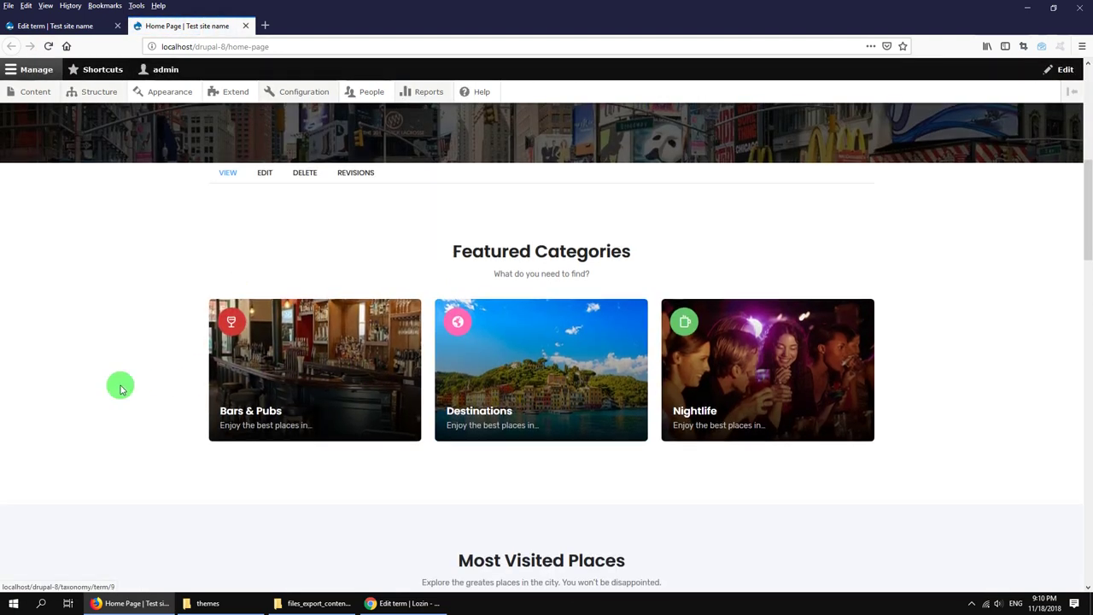
{"action": "scroll", "coordinate": [118, 387], "scroll_direction": "down", "scroll_amount": 4}
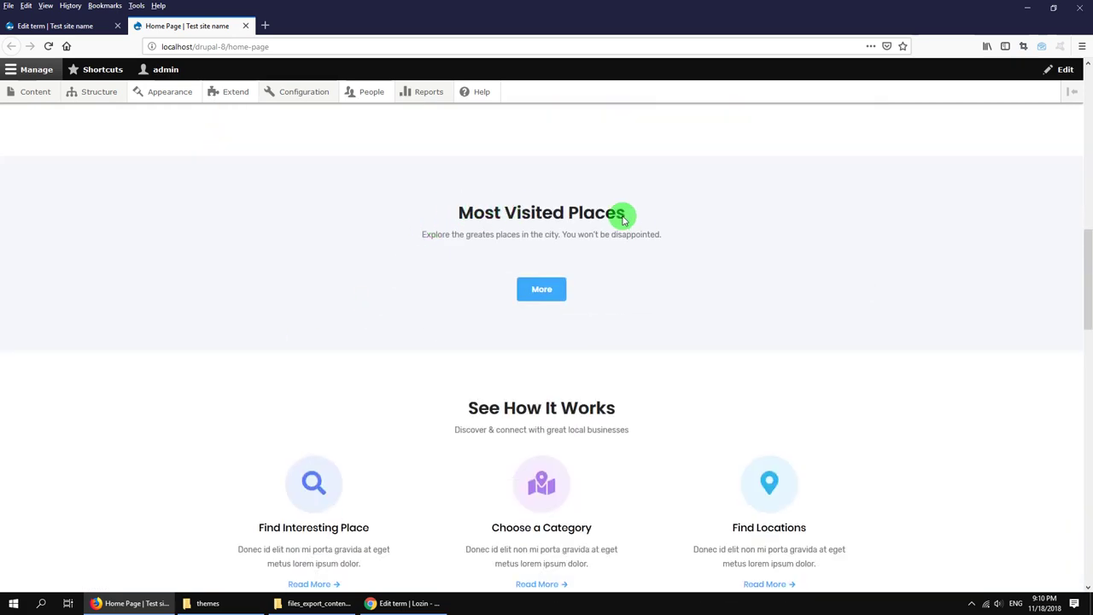
{"action": "scroll", "coordinate": [268, 265], "scroll_direction": "down", "scroll_amount": 9}
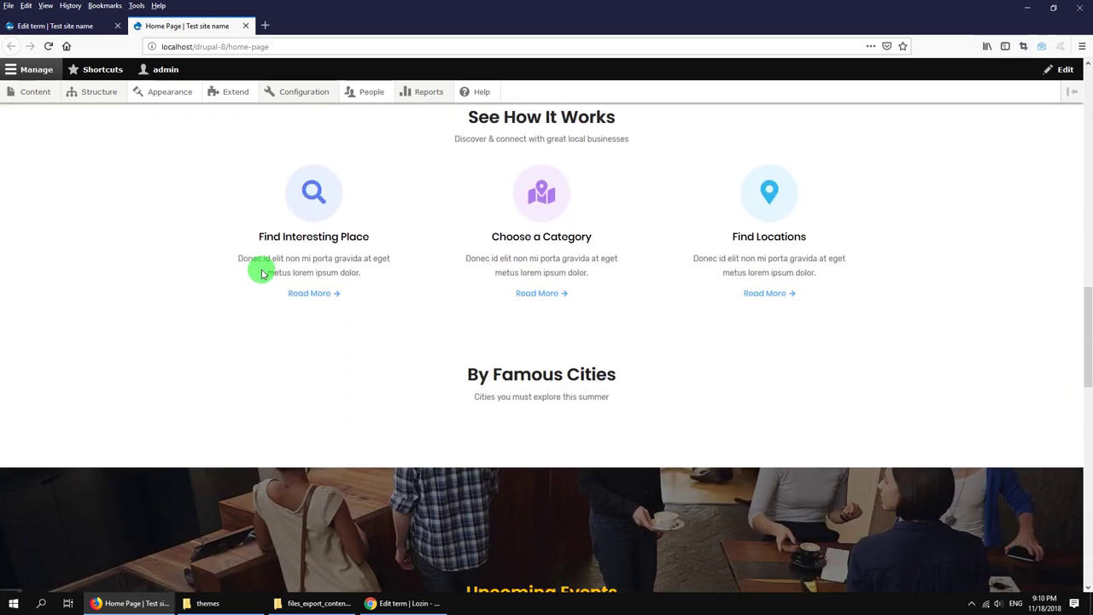
{"action": "scroll", "coordinate": [299, 260], "scroll_direction": "up", "scroll_amount": 3}
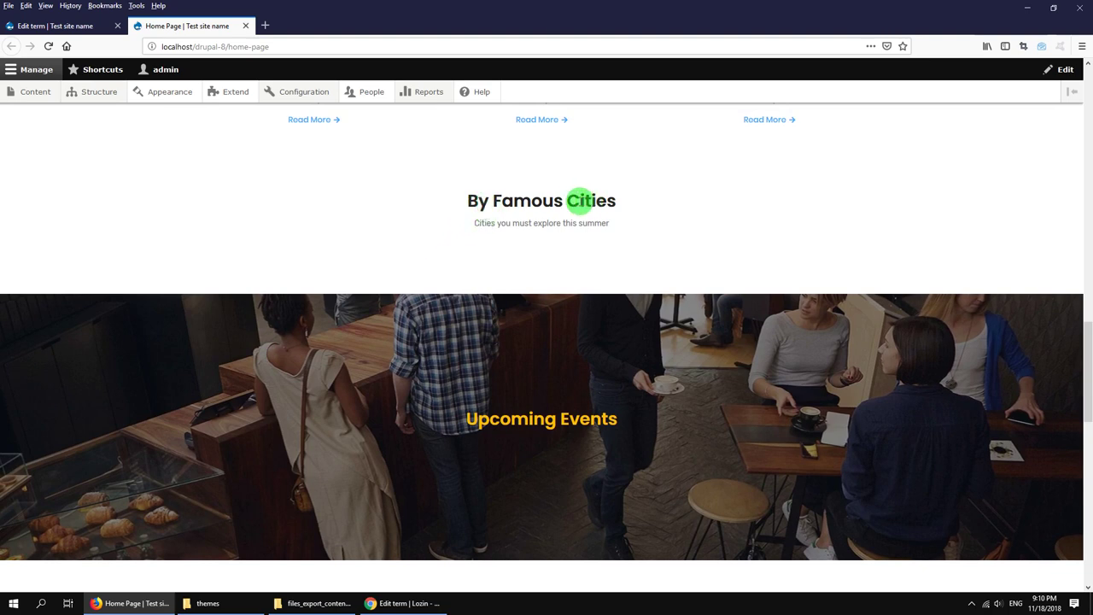
{"action": "scroll", "coordinate": [234, 242], "scroll_direction": "up", "scroll_amount": 2}
{"action": "scroll", "coordinate": [234, 242], "scroll_direction": "up", "scroll_amount": 3}
Step: Open the form for adding a new term to the Listing Locations taxonomy vocabulary
{"action": "left_click", "coordinate": [80, 27]}
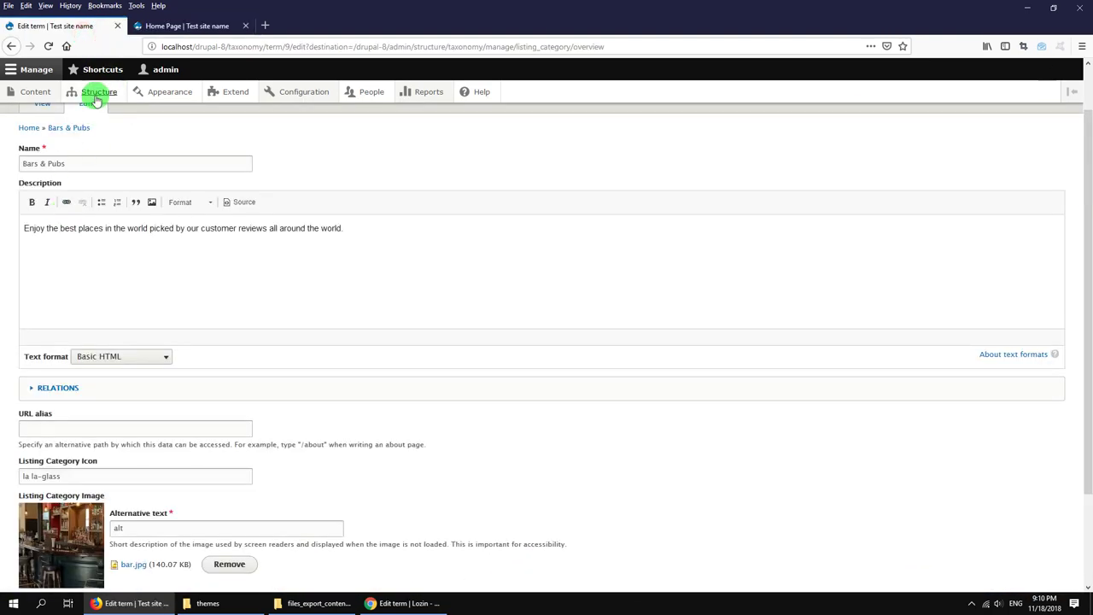
{"action": "mouse_move", "coordinate": [94, 93]}
{"action": "left_click", "coordinate": [89, 297]}
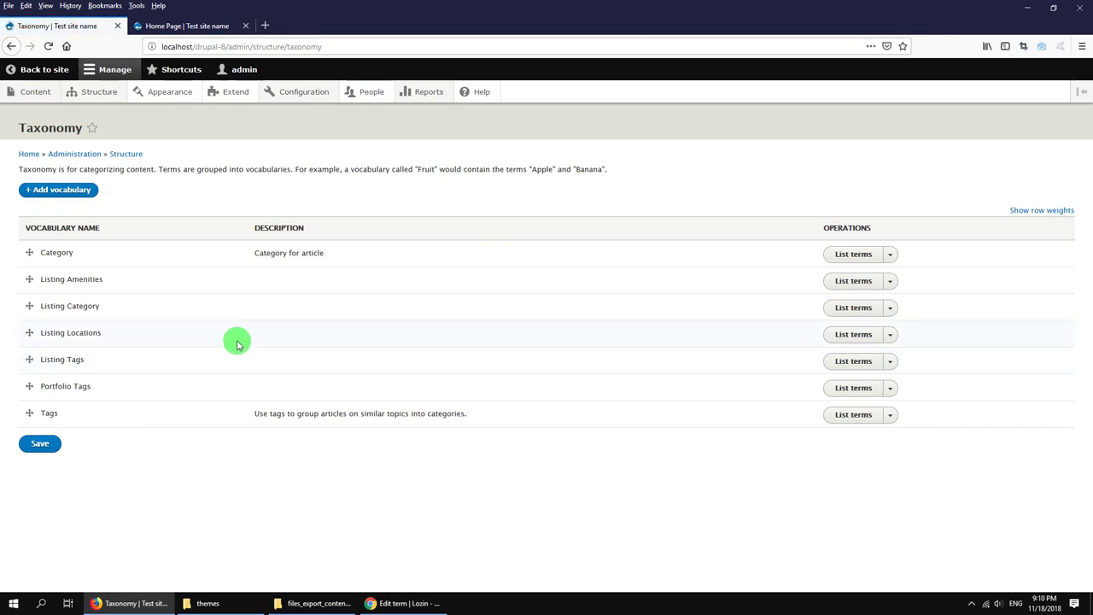
{"action": "left_click", "coordinate": [863, 335]}
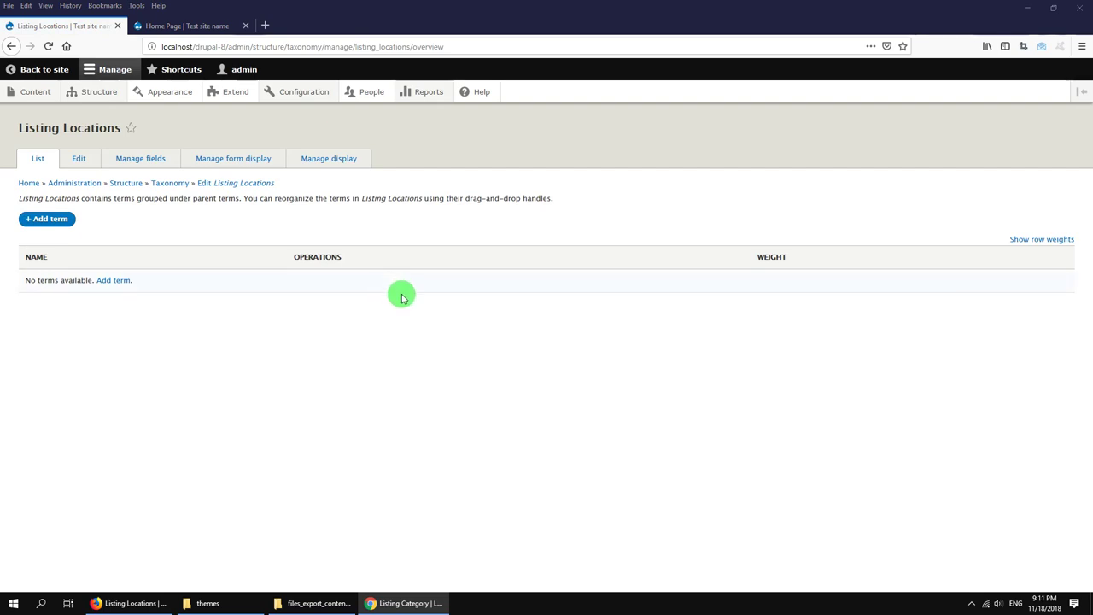
{"action": "left_click", "coordinate": [44, 218]}
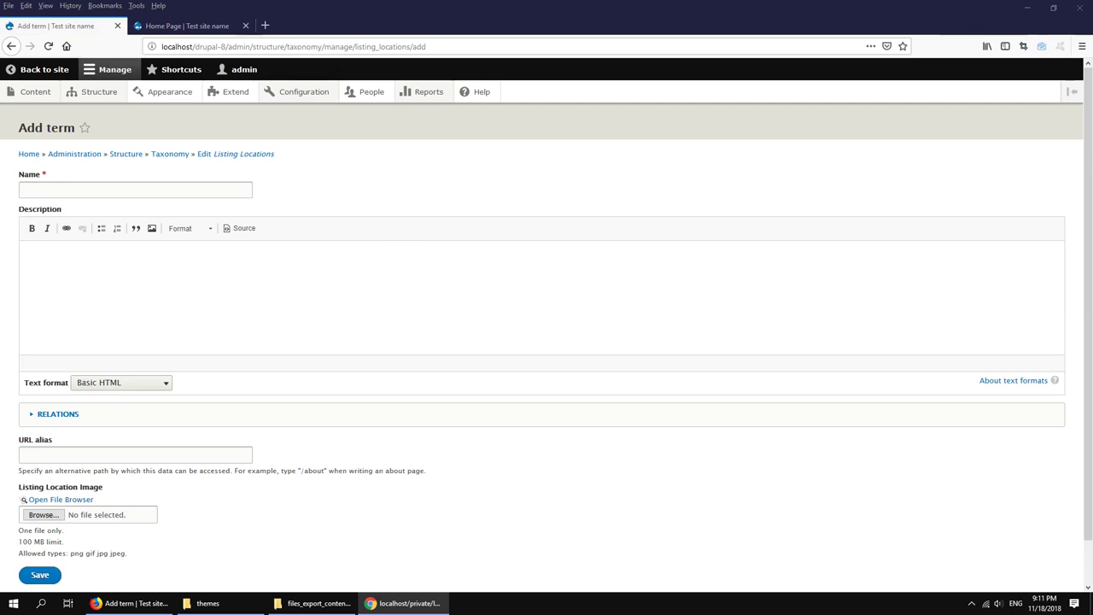
Step: Name the new location term New York and open the file browser for its Listing Location Image
{"action": "left_click", "coordinate": [72, 191]}
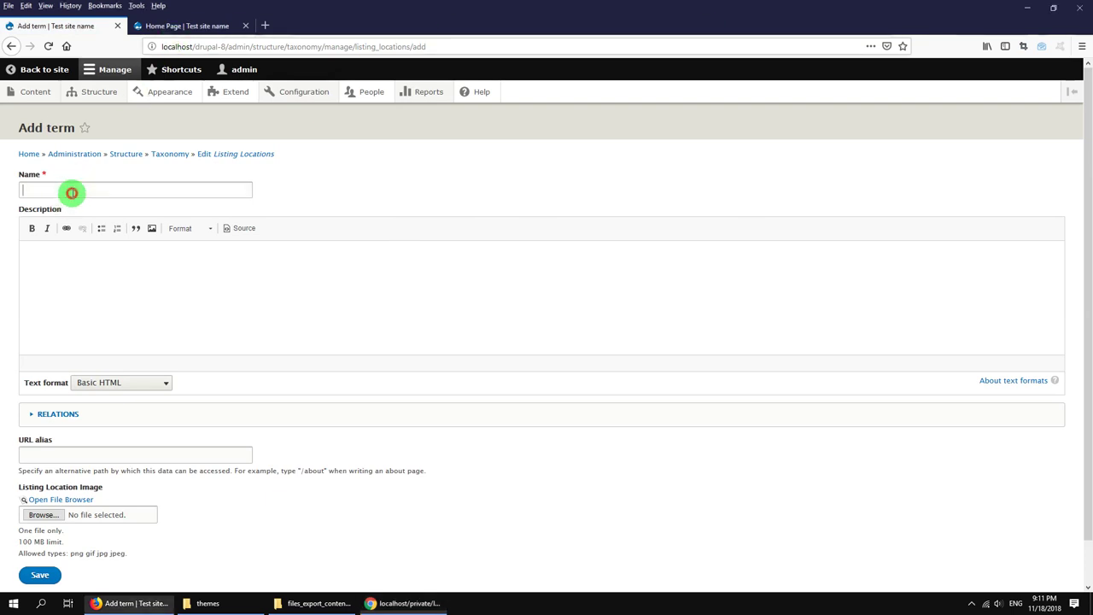
{"action": "type", "text": "New York"}
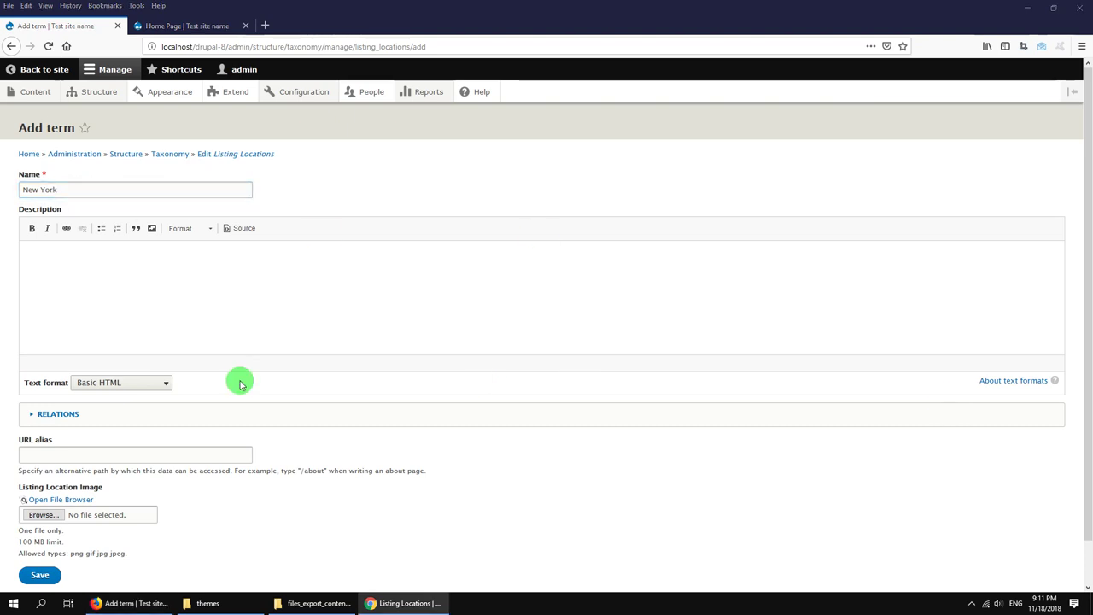
{"action": "left_click", "coordinate": [232, 319]}
{"action": "scroll", "coordinate": [231, 415], "scroll_direction": "down", "scroll_amount": 2}
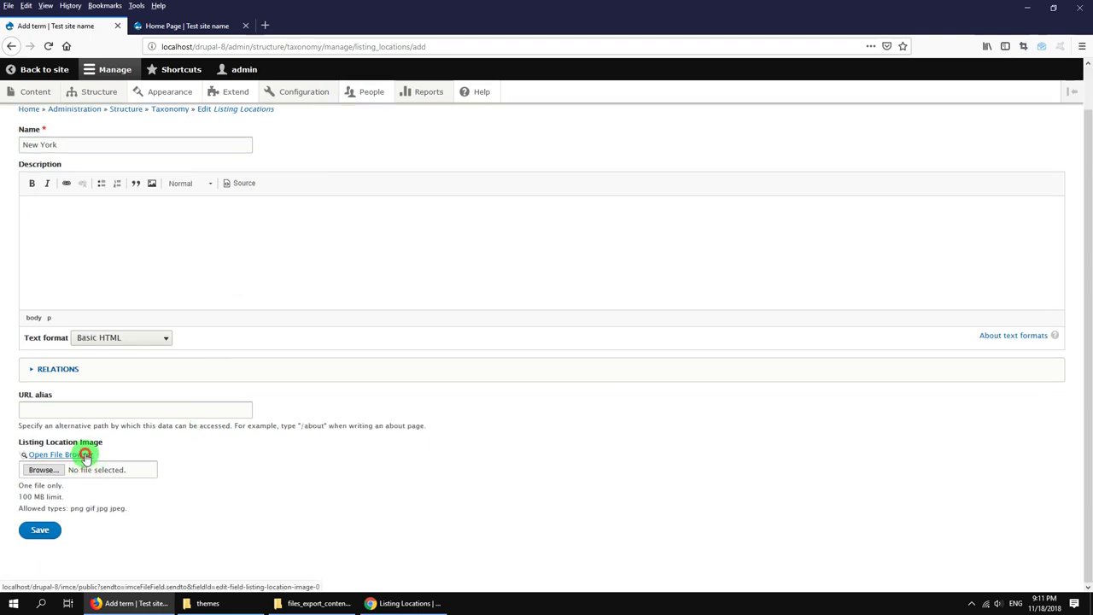
{"action": "left_click", "coordinate": [60, 455]}
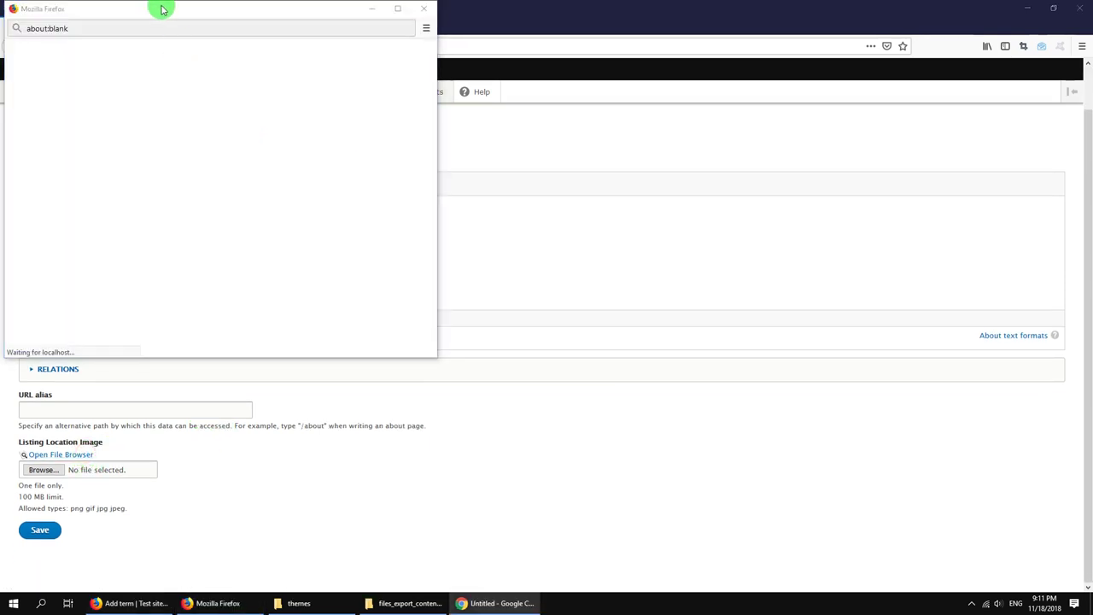
{"action": "left_click_drag", "start_coordinate": [159, 15], "coordinate": [195, 32]}
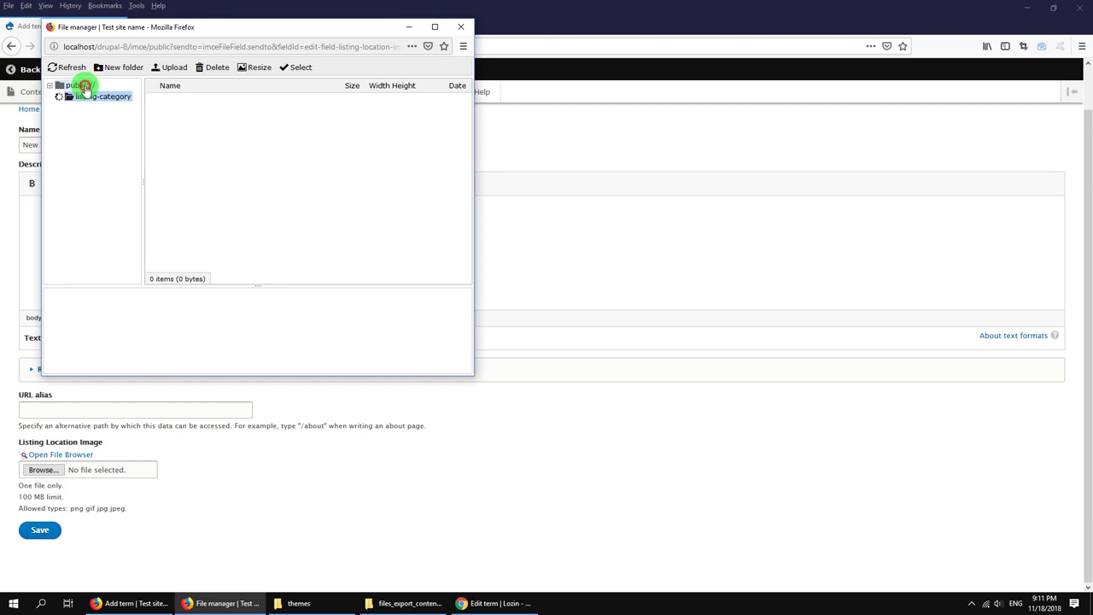
Step: Create a folder named listing-location in the public:// root of the file manager
{"action": "left_click", "coordinate": [83, 86]}
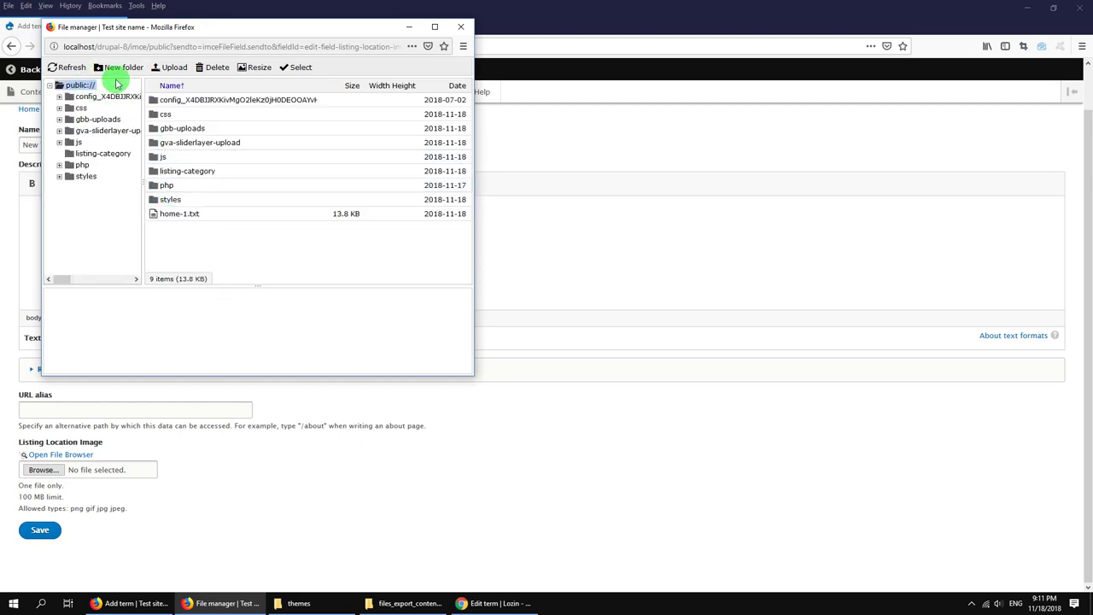
{"action": "left_click", "coordinate": [119, 68]}
{"action": "left_click", "coordinate": [134, 91]}
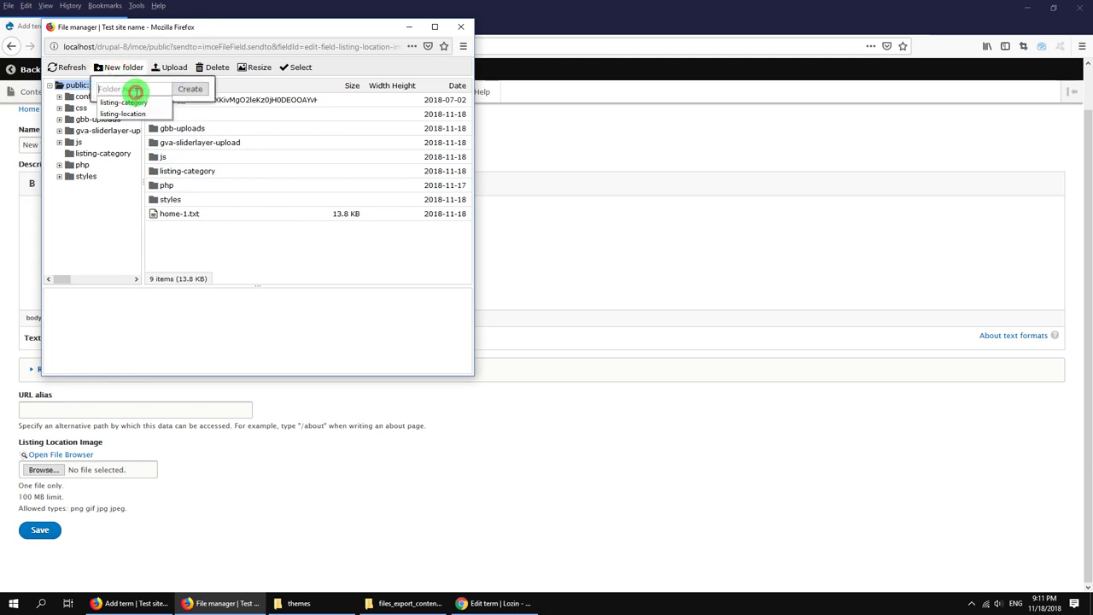
{"action": "left_click", "coordinate": [135, 115]}
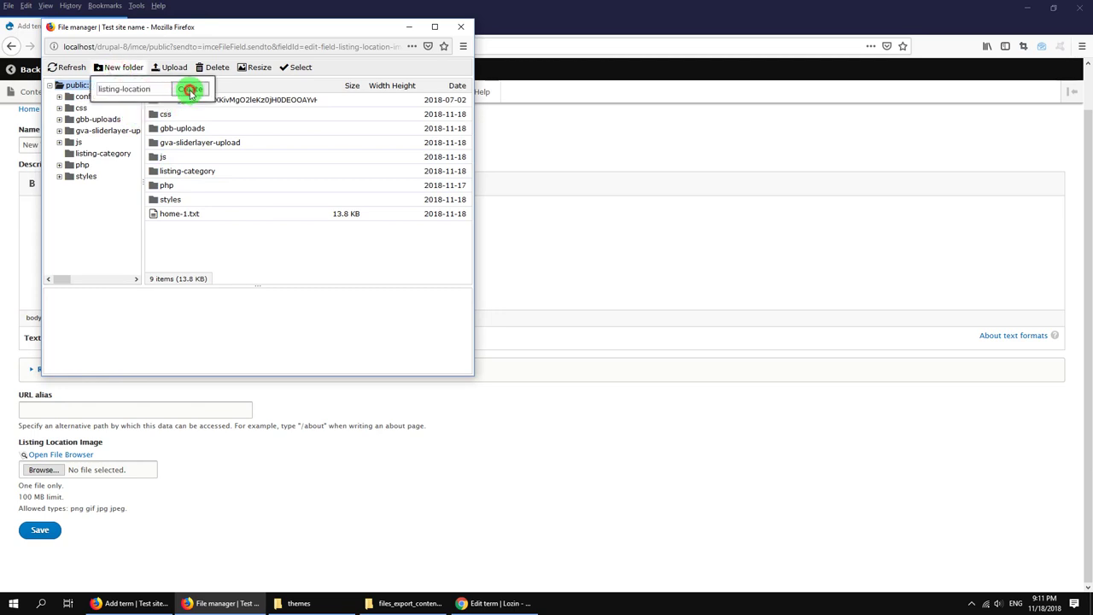
{"action": "left_click", "coordinate": [190, 90]}
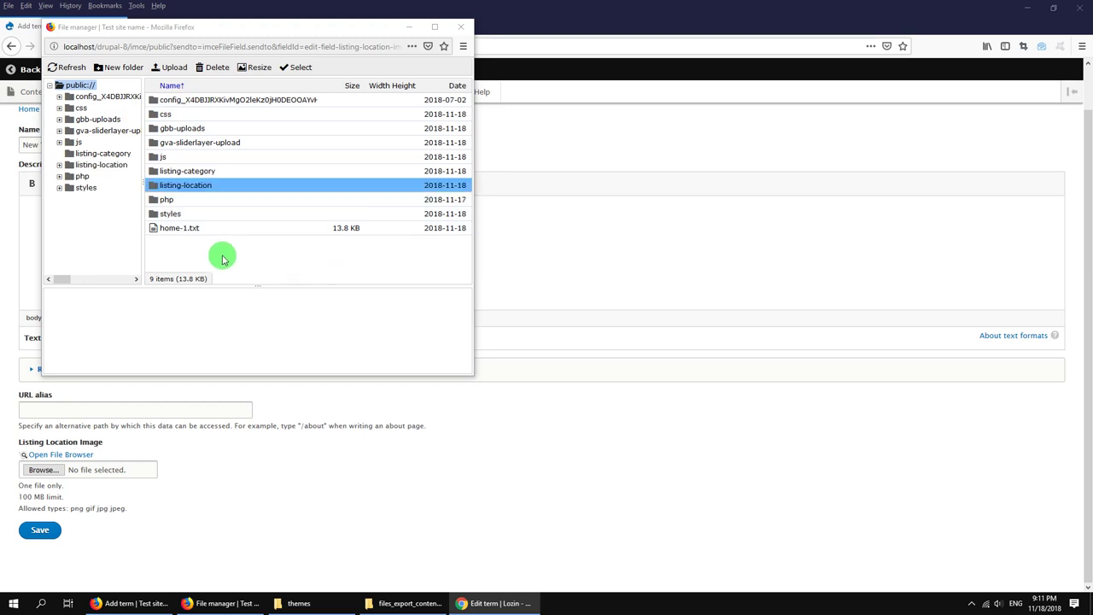
Step: Upload all images from the desktop's image-demo/listing-location folder into the file manager's listing-location folder
{"action": "double_click", "coordinate": [159, 189]}
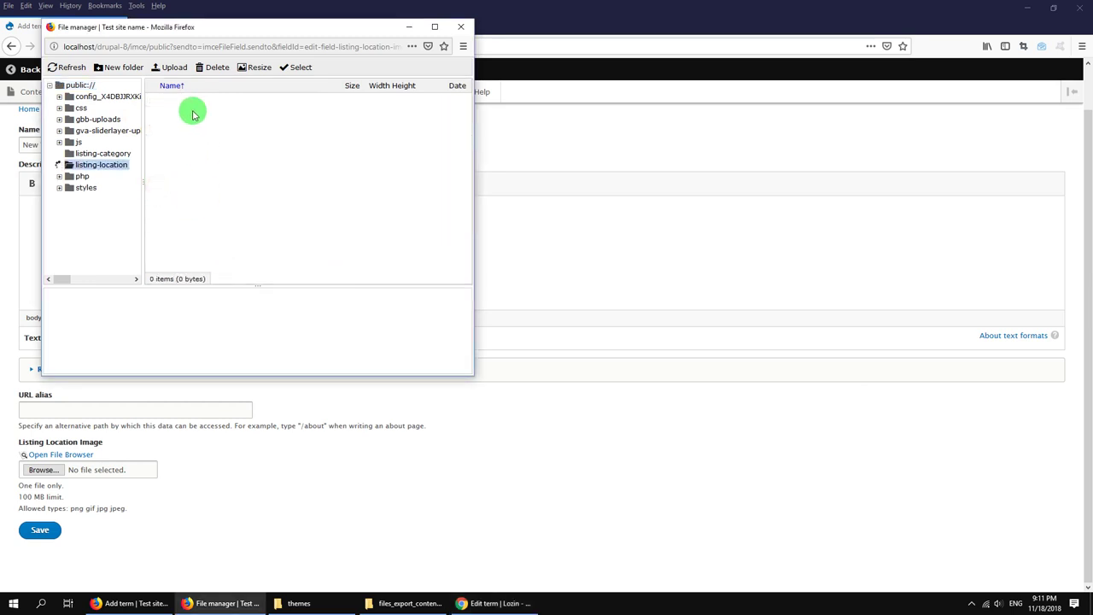
{"action": "left_click", "coordinate": [174, 68]}
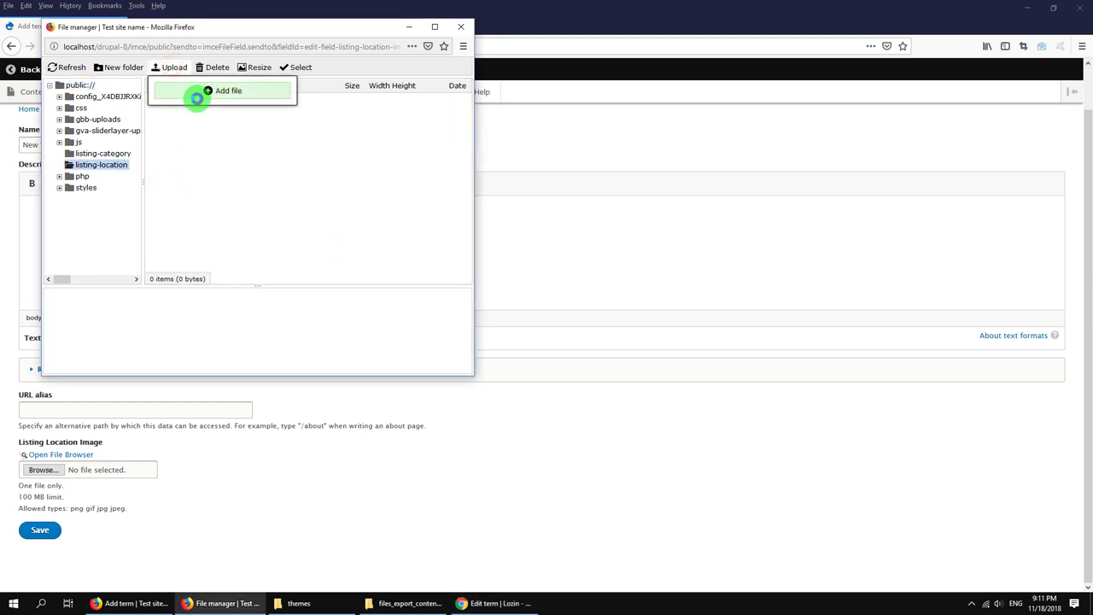
{"action": "left_click", "coordinate": [196, 98]}
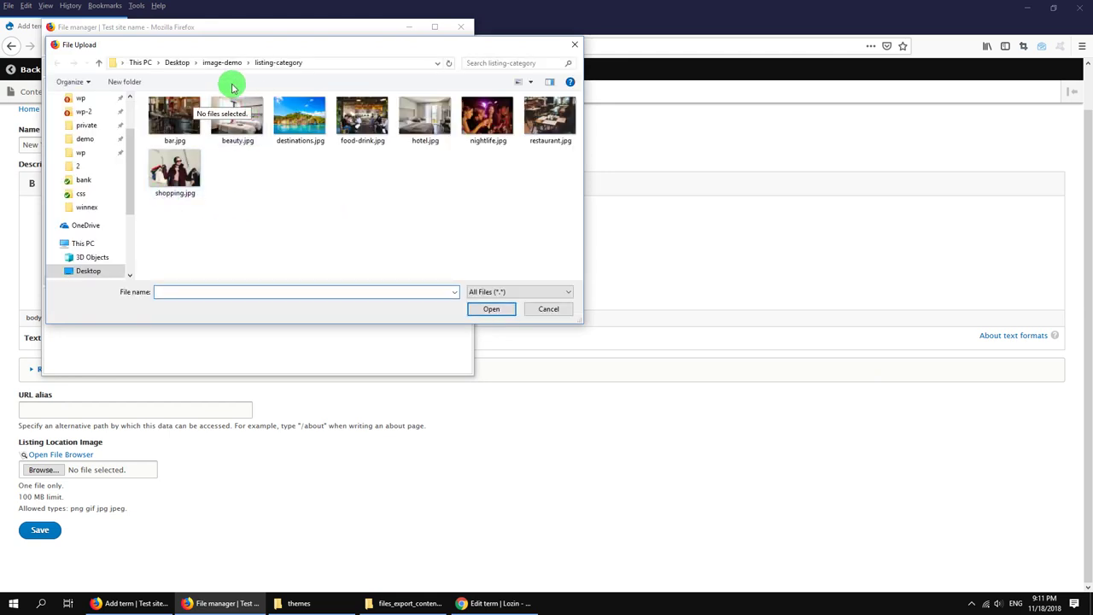
{"action": "left_click", "coordinate": [229, 63]}
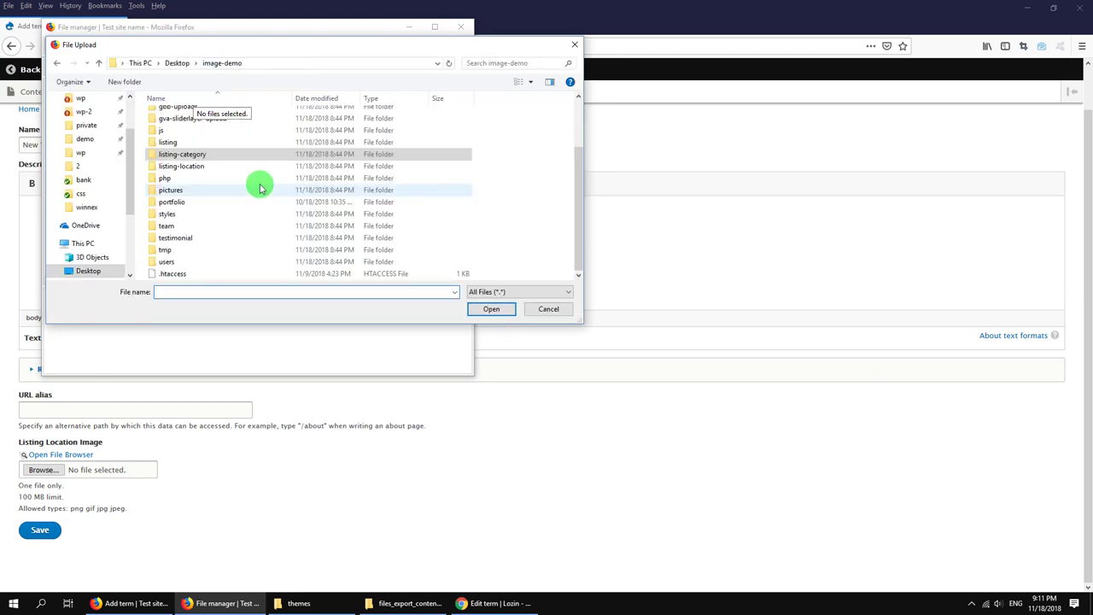
{"action": "double_click", "coordinate": [179, 163]}
{"action": "left_click", "coordinate": [175, 128]}
{"action": "key", "text": "ctrl+a"}
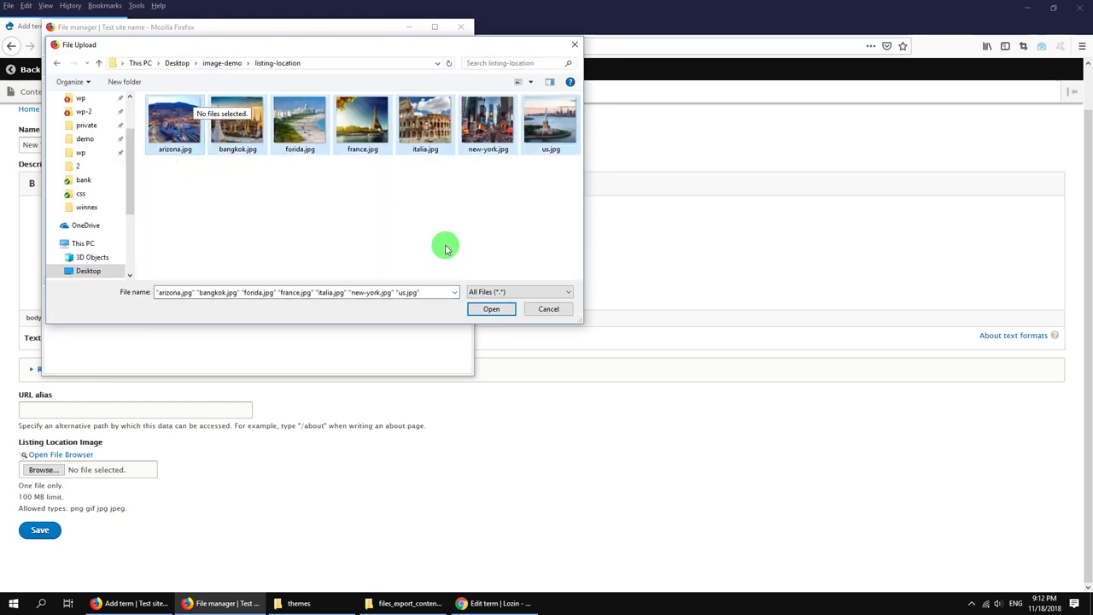
{"action": "left_click", "coordinate": [489, 308]}
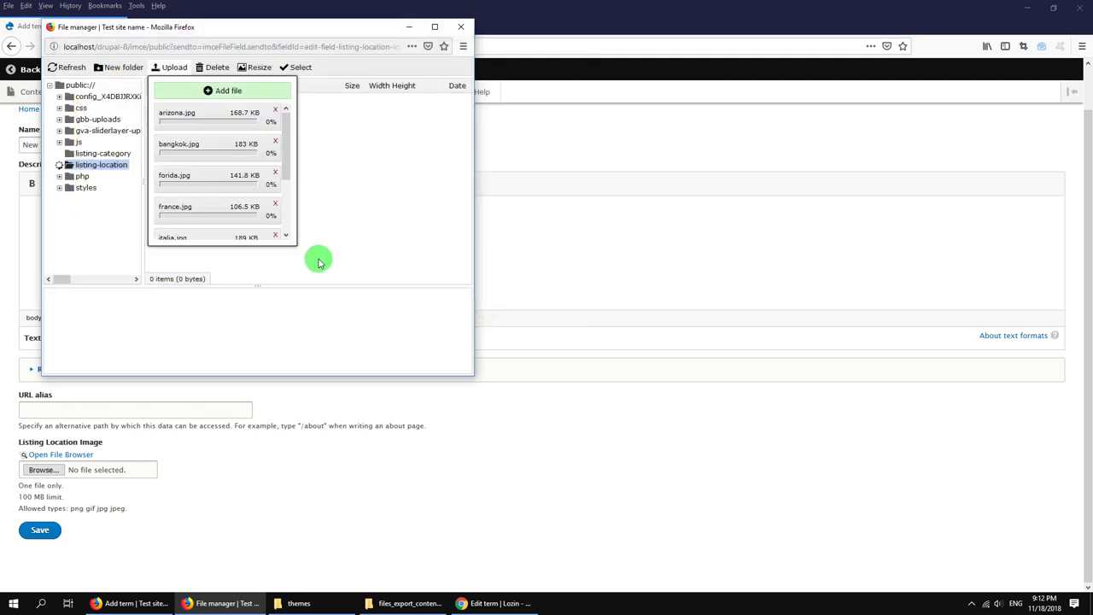
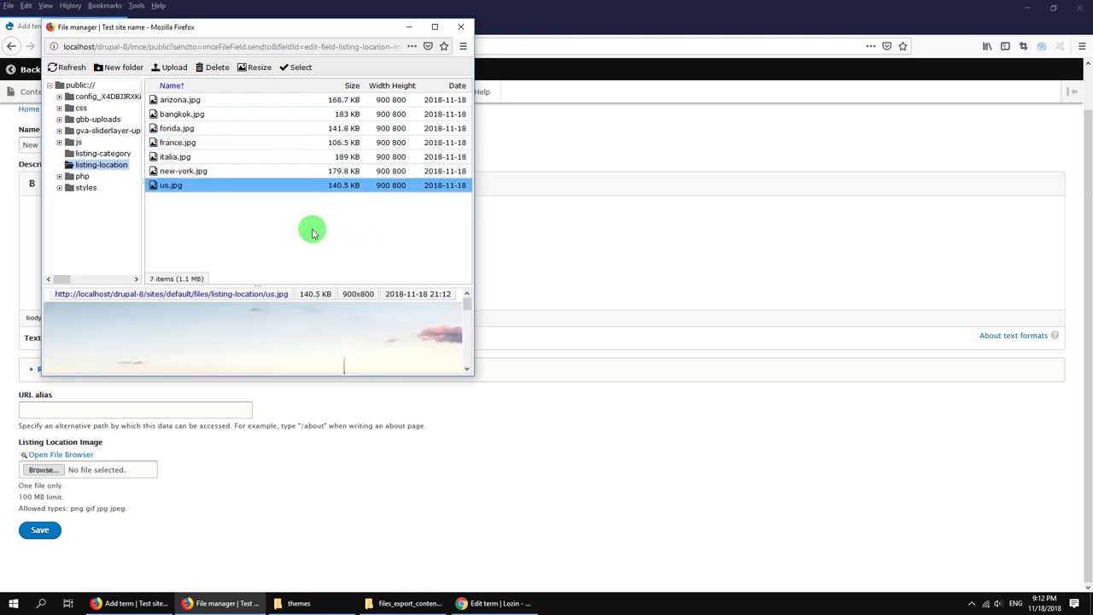
Step: Use new-york.jpg as the location image and enter the description "Enjoy the best places in the world picked by our customer reviews all around the world."
{"action": "left_click", "coordinate": [177, 174]}
{"action": "double_click", "coordinate": [177, 174]}
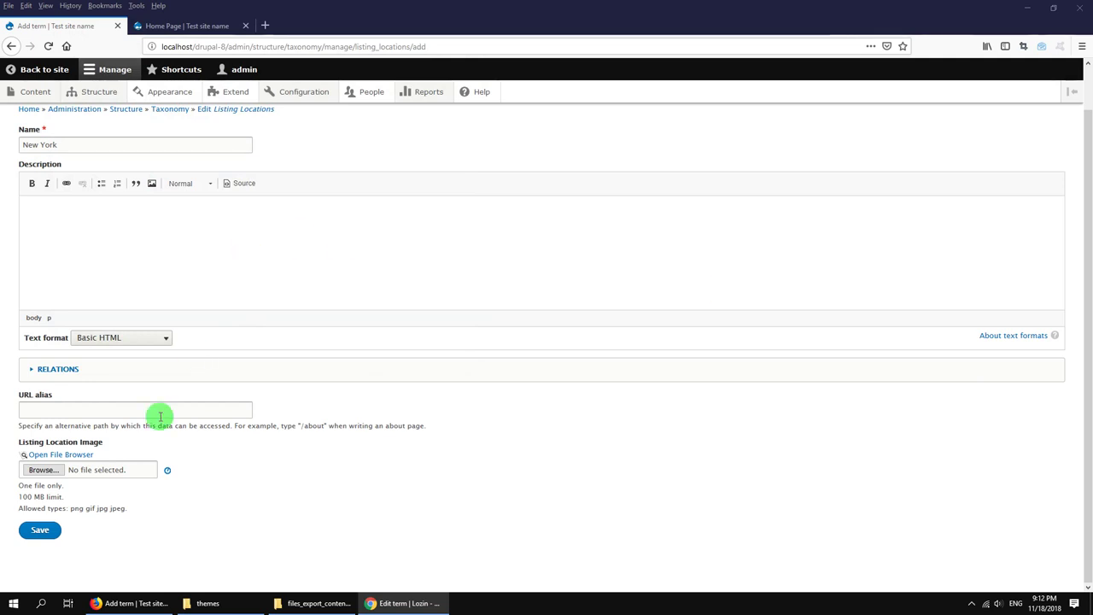
{"action": "left_click", "coordinate": [186, 232]}
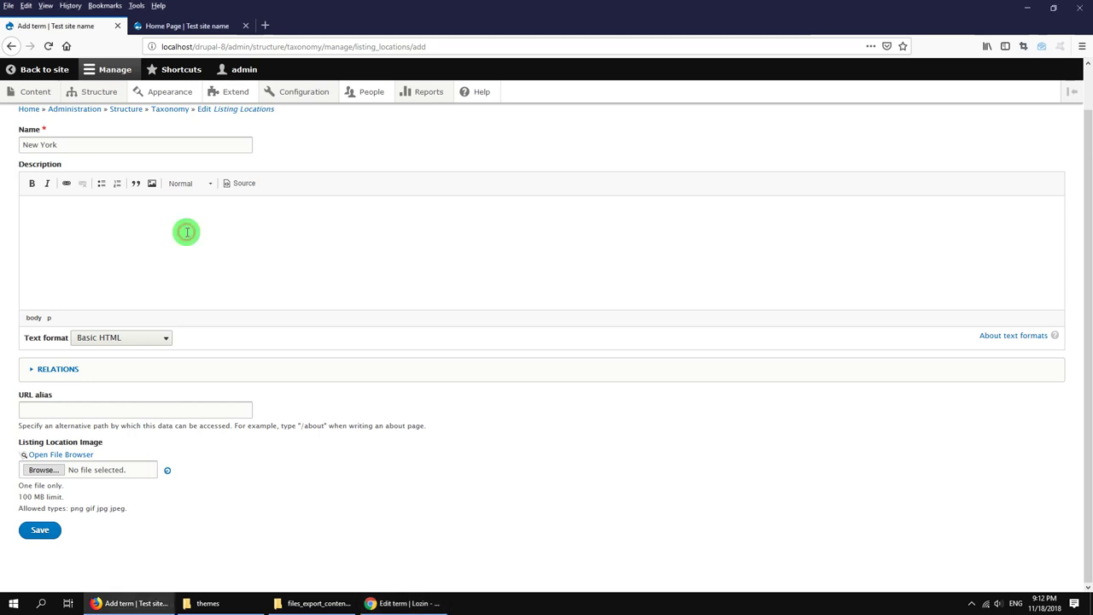
{"action": "type", "text": "Enjoy the best places in the world picked by our customer reviews all around the world."}
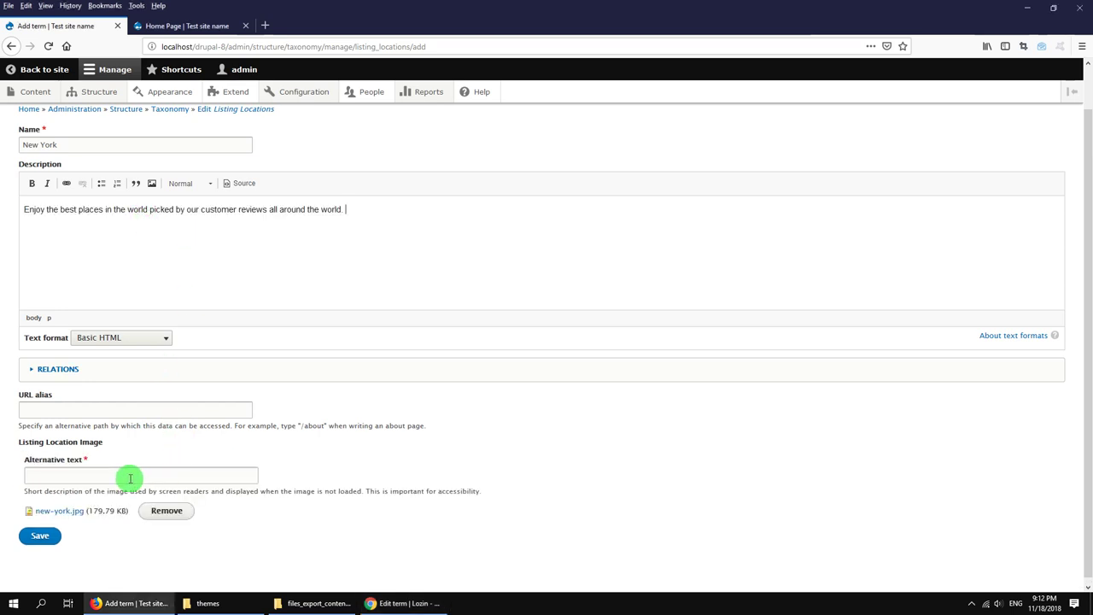
Step: Set the New York image's alternative text to "alt" and save the term
{"action": "scroll", "coordinate": [180, 463], "scroll_direction": "down", "scroll_amount": 1}
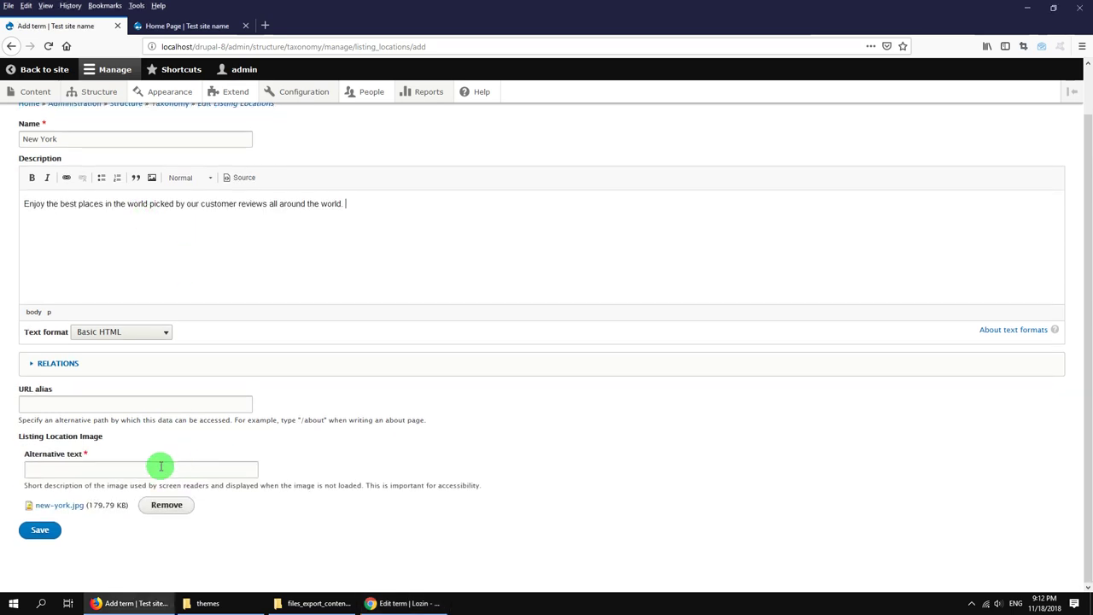
{"action": "left_click", "coordinate": [161, 468]}
{"action": "type", "text": "alt"}
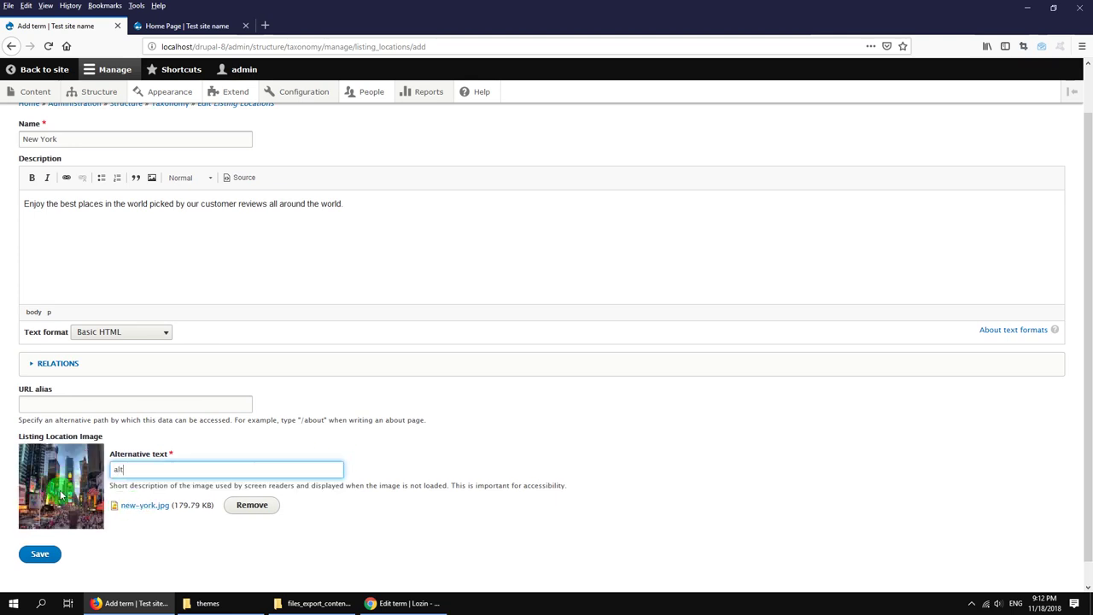
{"action": "left_click", "coordinate": [39, 553]}
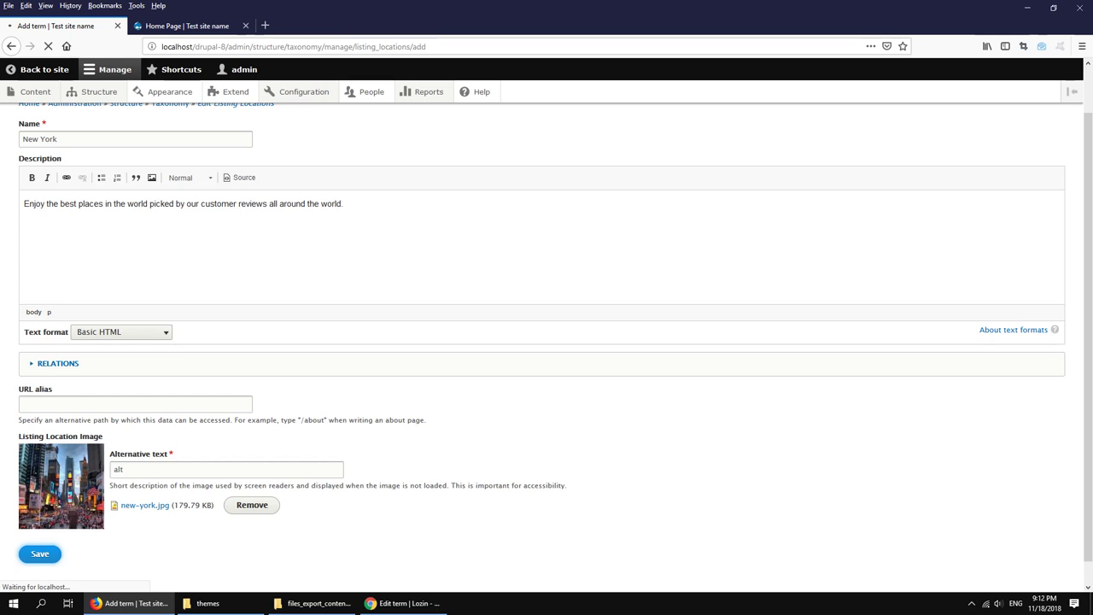
Step: Name the new term Arizona and enter the description "Enjoy the best places in the world picked by our customer reviews all around the world."
{"action": "key", "text": "alt+Tab"}
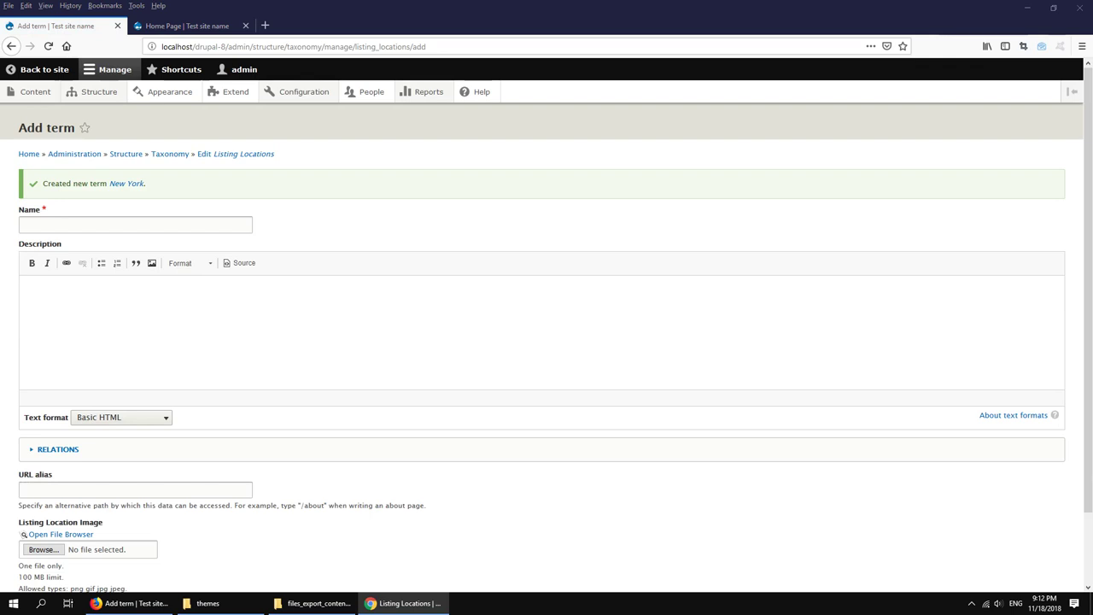
{"action": "left_click", "coordinate": [121, 227]}
{"action": "type", "text": "Arizona"}
{"action": "left_click", "coordinate": [160, 325]}
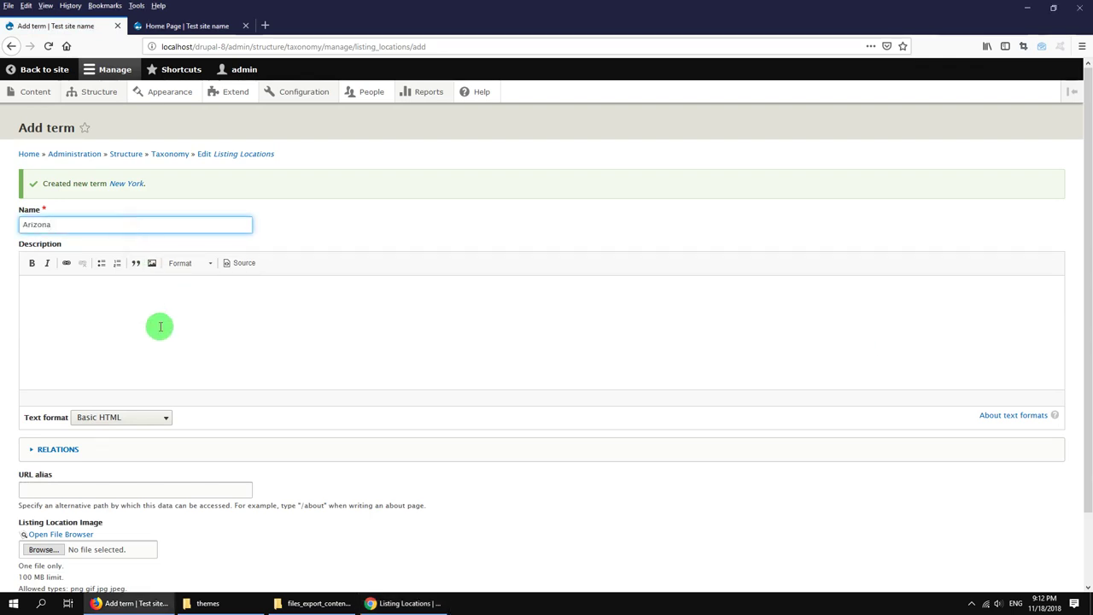
{"action": "key", "text": "alt+Tab"}
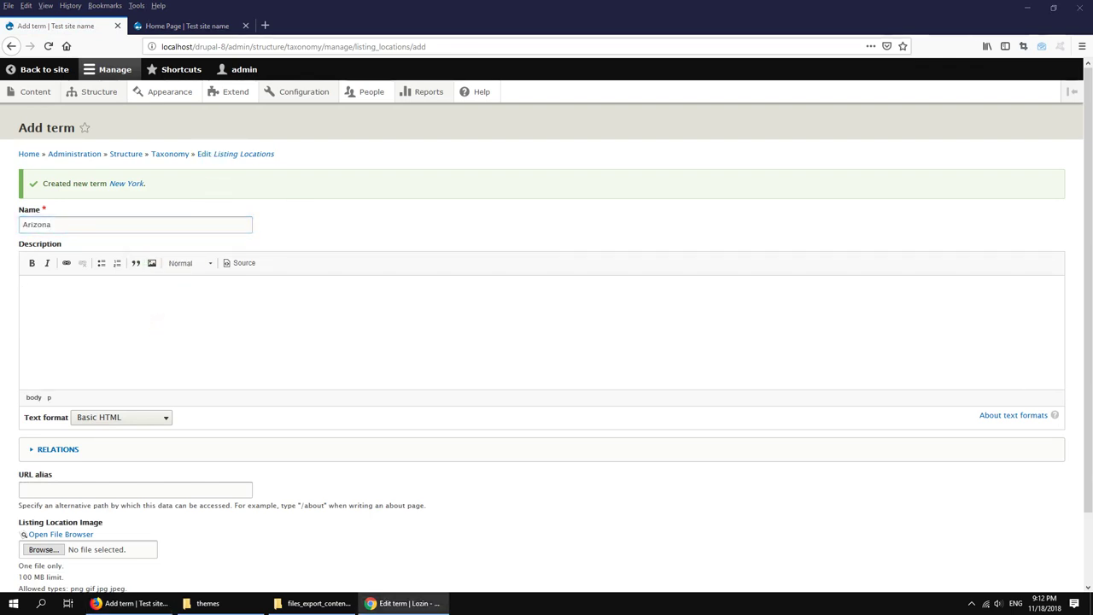
{"action": "left_click", "coordinate": [307, 318]}
{"action": "type", "text": "Enjoy the best places in the world picked by our customer reviews all around the world."}
Step: Use arizona.jpg from the file browser as the location image with alternative text "alt" and save the Arizona term
{"action": "scroll", "coordinate": [306, 402], "scroll_direction": "down", "scroll_amount": 2}
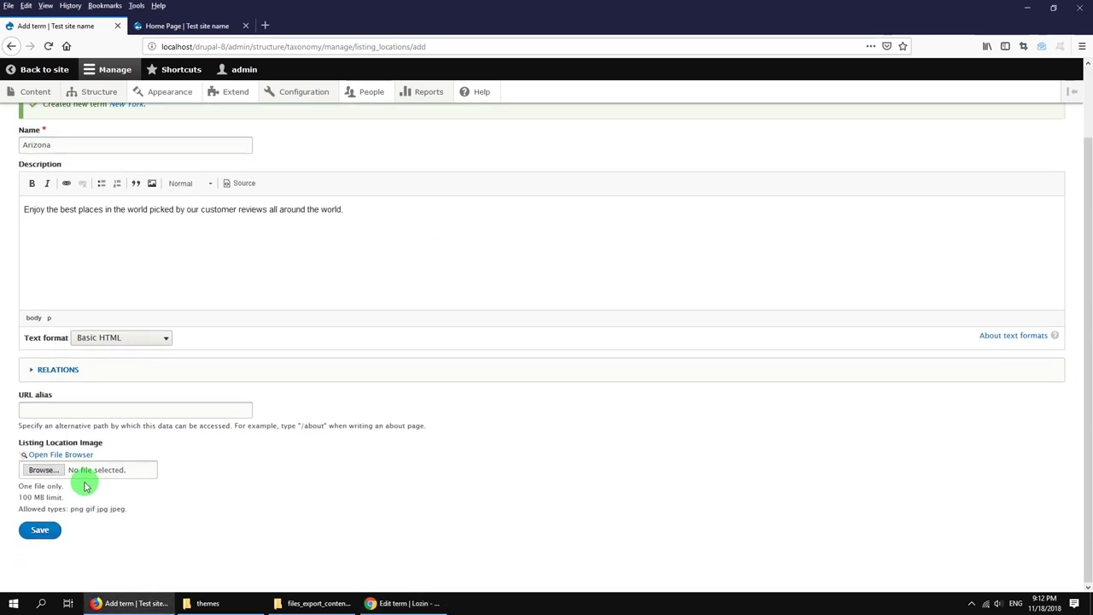
{"action": "left_click", "coordinate": [62, 456]}
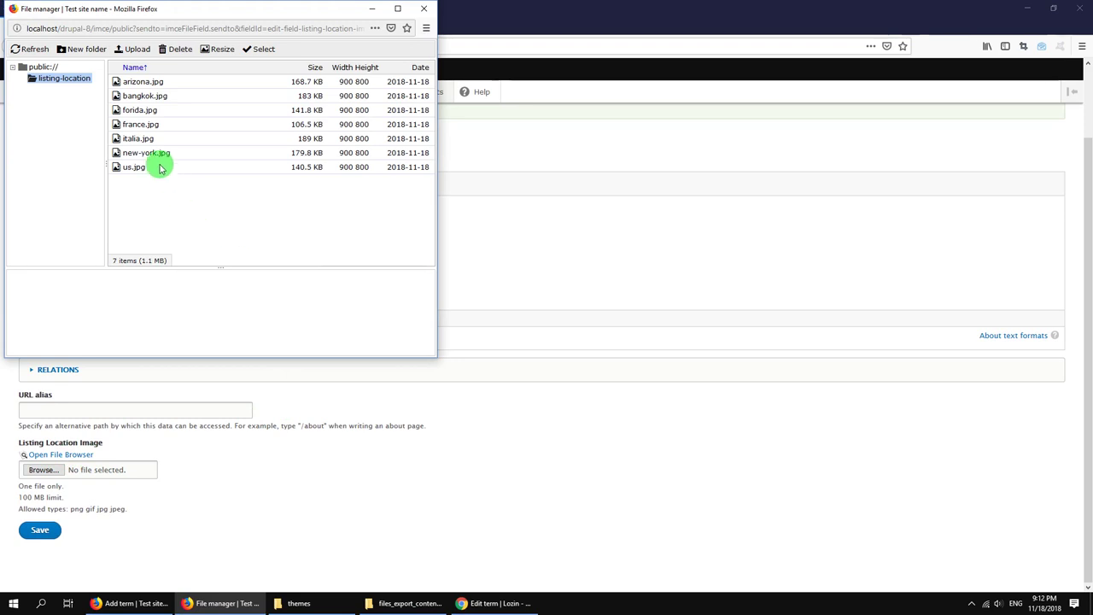
{"action": "double_click", "coordinate": [117, 81]}
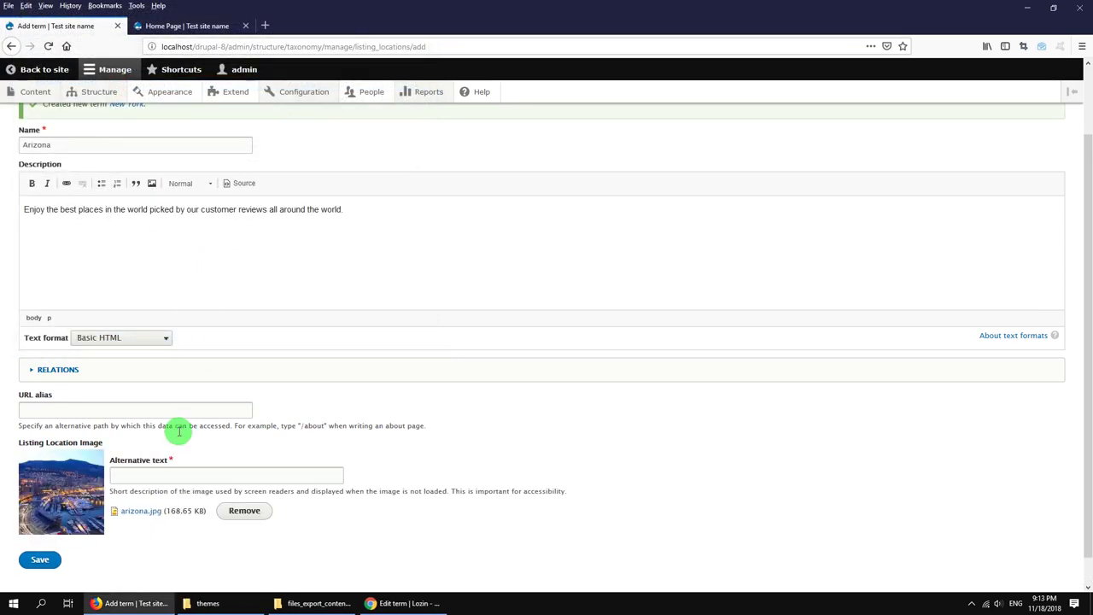
{"action": "left_click", "coordinate": [166, 475]}
{"action": "type", "text": "alt"}
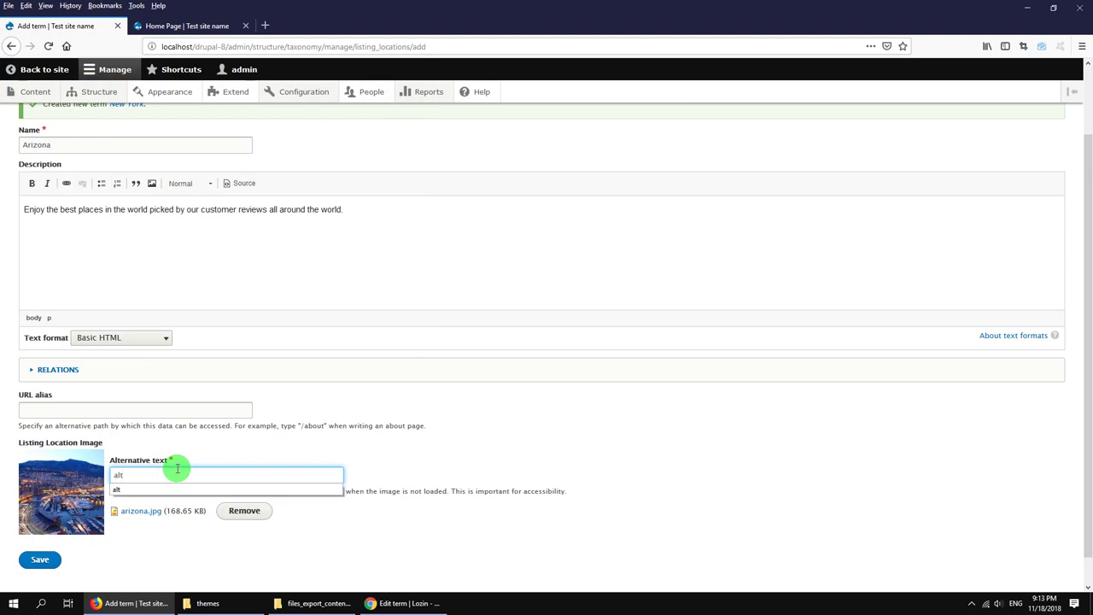
{"action": "left_click", "coordinate": [40, 559]}
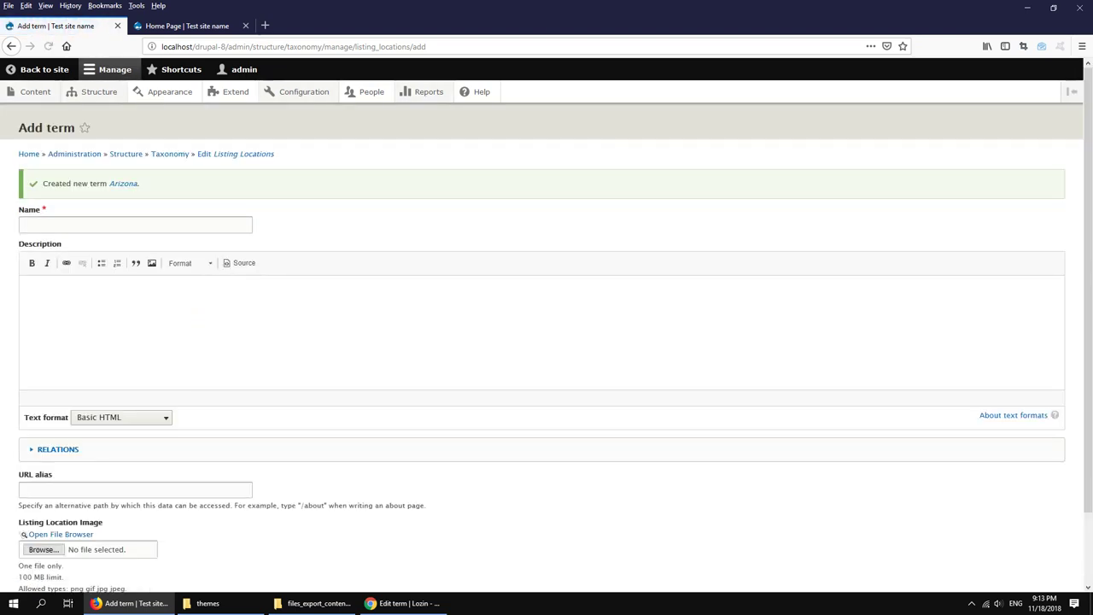
Step: Name the new term Florida and enter the description "Enjoy the best places in the world picked by our customer reviews all around the world."
{"action": "key", "text": "alt+Tab"}
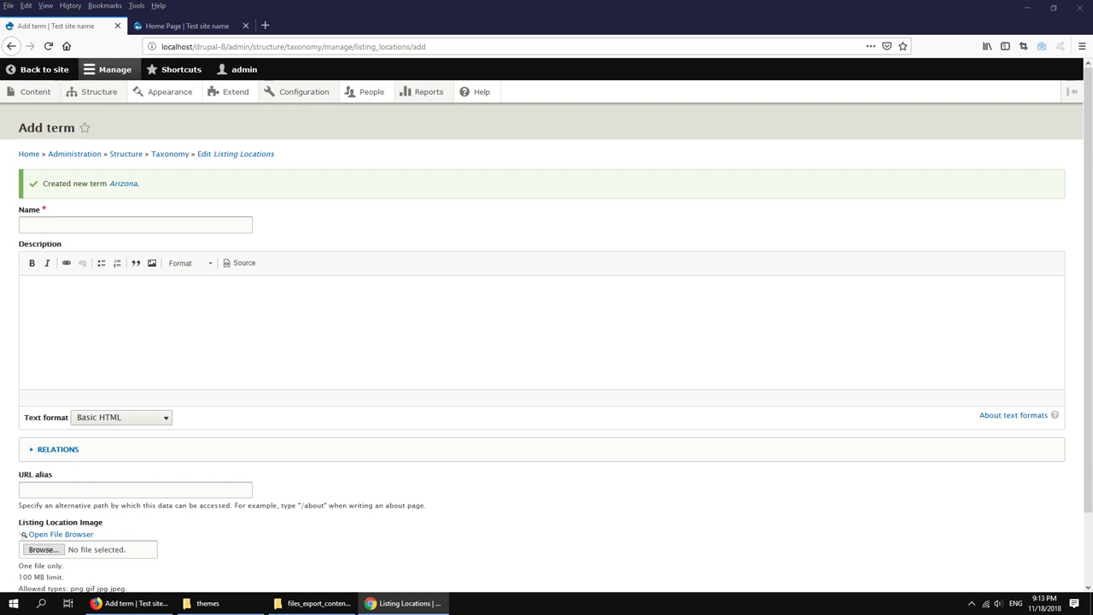
{"action": "left_click", "coordinate": [171, 224]}
{"action": "type", "text": "Florida"}
{"action": "left_click", "coordinate": [190, 319]}
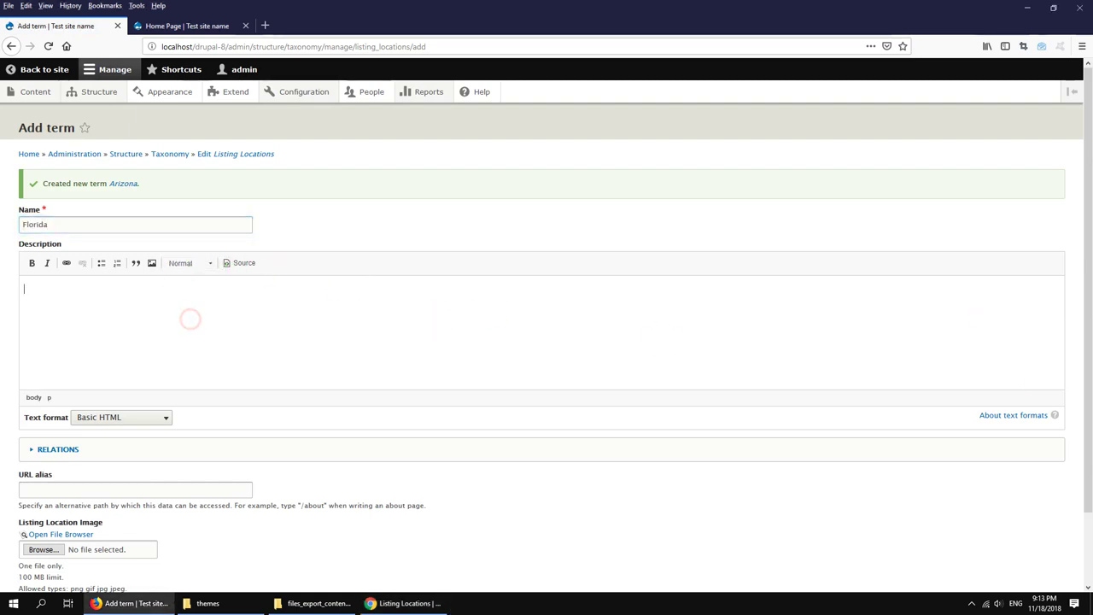
{"action": "key", "text": "alt+Tab"}
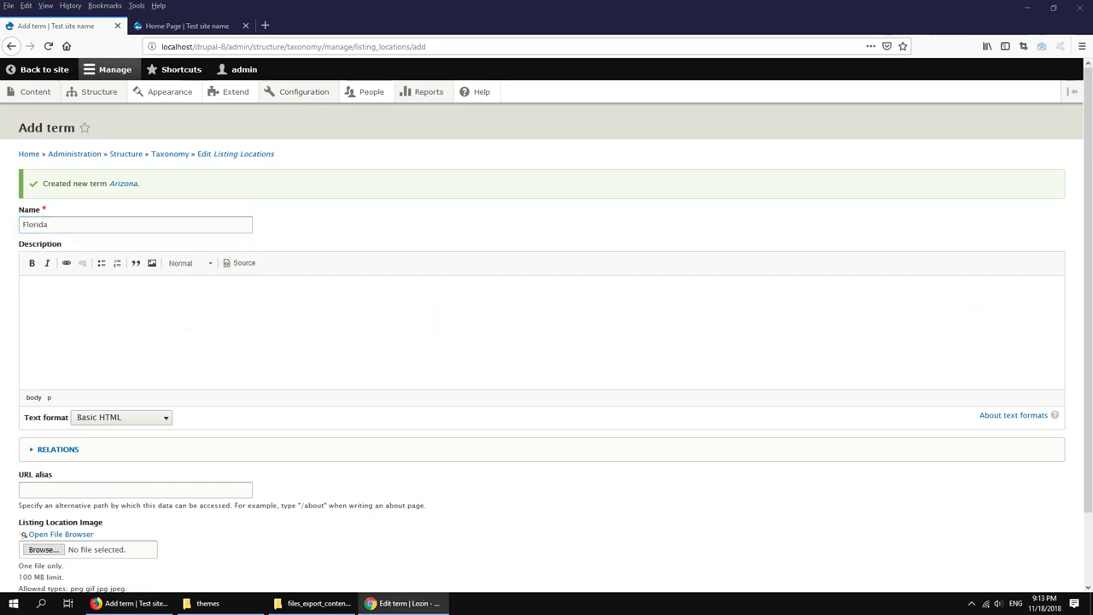
{"action": "key", "text": "alt+Tab"}
{"action": "type", "text": "Enjoy the best places in the world picked by our customer reviews all around the world."}
Step: Use forida.jpg from the file browser as the location image with alternative text "alt" and save the Florida term
{"action": "scroll", "coordinate": [154, 479], "scroll_direction": "down", "scroll_amount": 2}
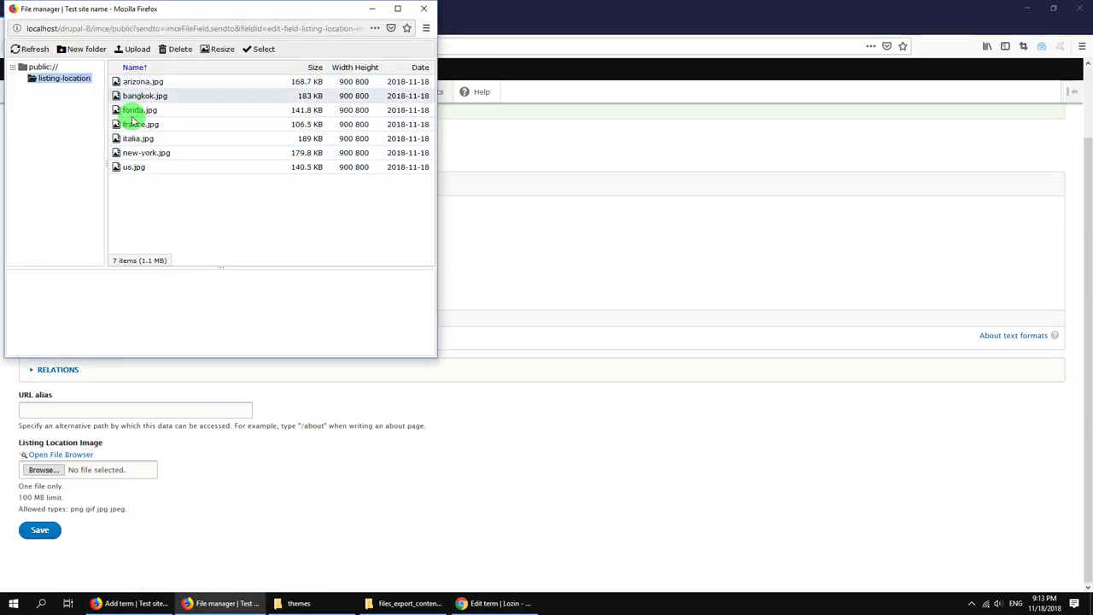
{"action": "double_click", "coordinate": [134, 110]}
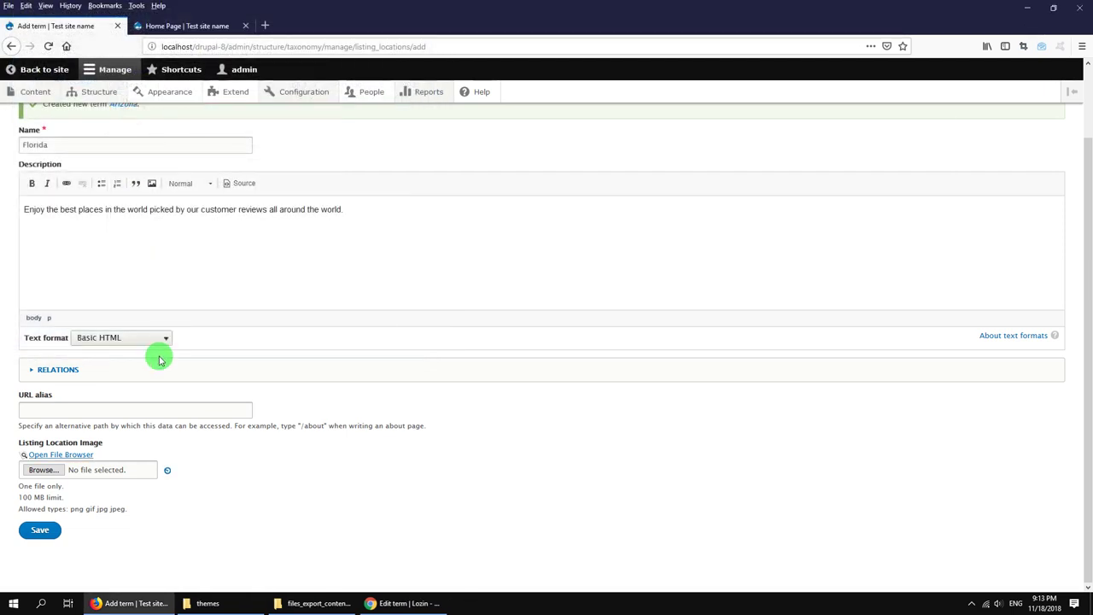
{"action": "left_click", "coordinate": [144, 476]}
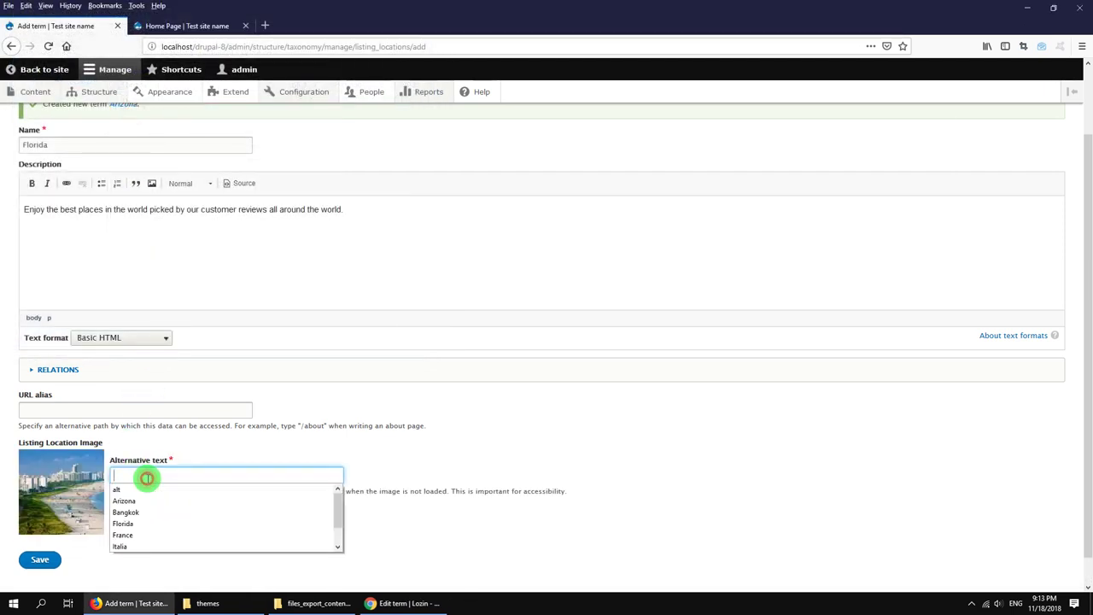
{"action": "left_click", "coordinate": [139, 491]}
{"action": "left_click", "coordinate": [39, 560]}
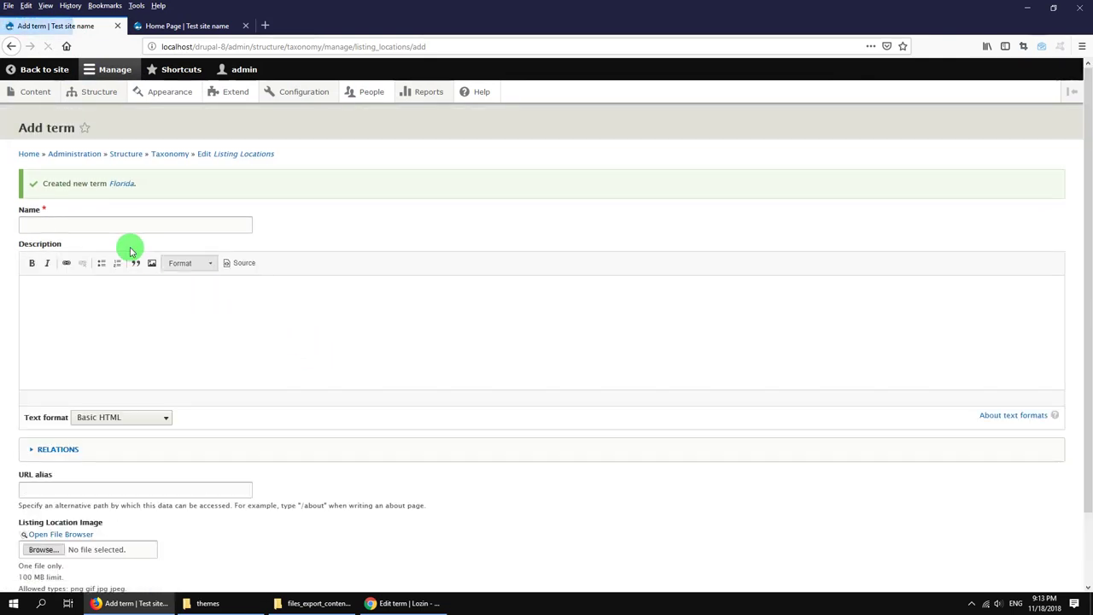
Step: Name the new term Bangkok and enter the description "Enjoy the best places in the world picked by our customer reviews all around the world."
{"action": "left_click", "coordinate": [141, 223]}
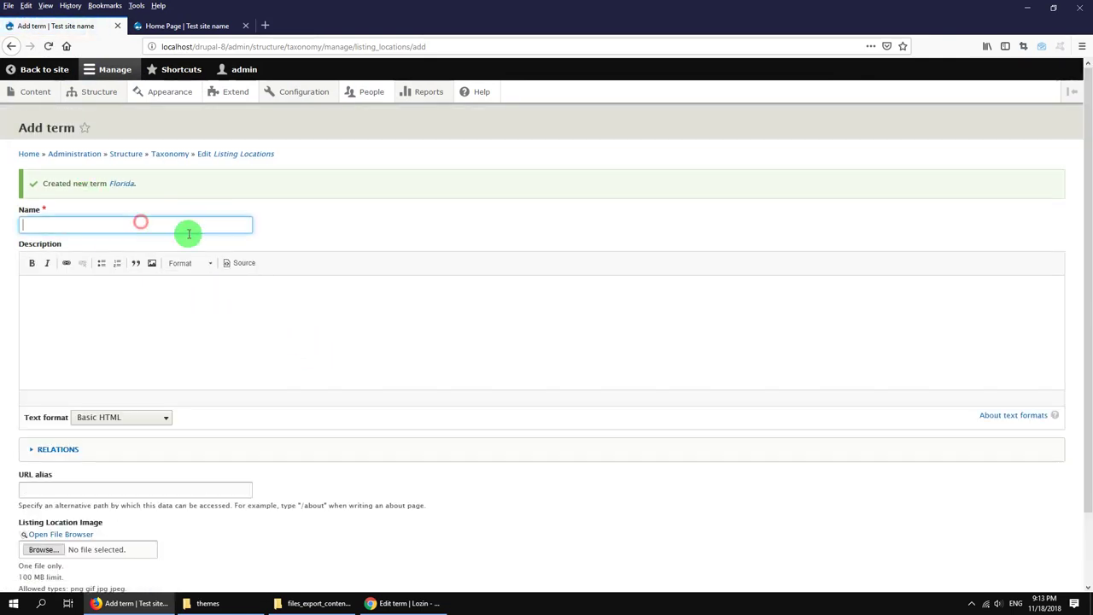
{"action": "key", "text": "alt+Tab"}
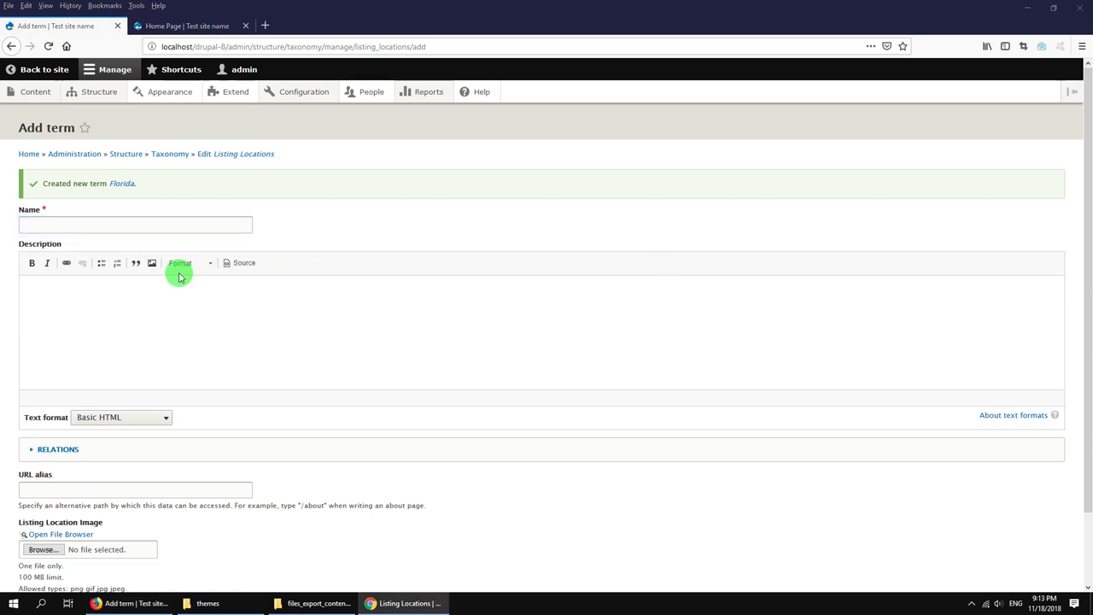
{"action": "left_click", "coordinate": [173, 223]}
{"action": "type", "text": "Bangkok"}
{"action": "left_click", "coordinate": [302, 320]}
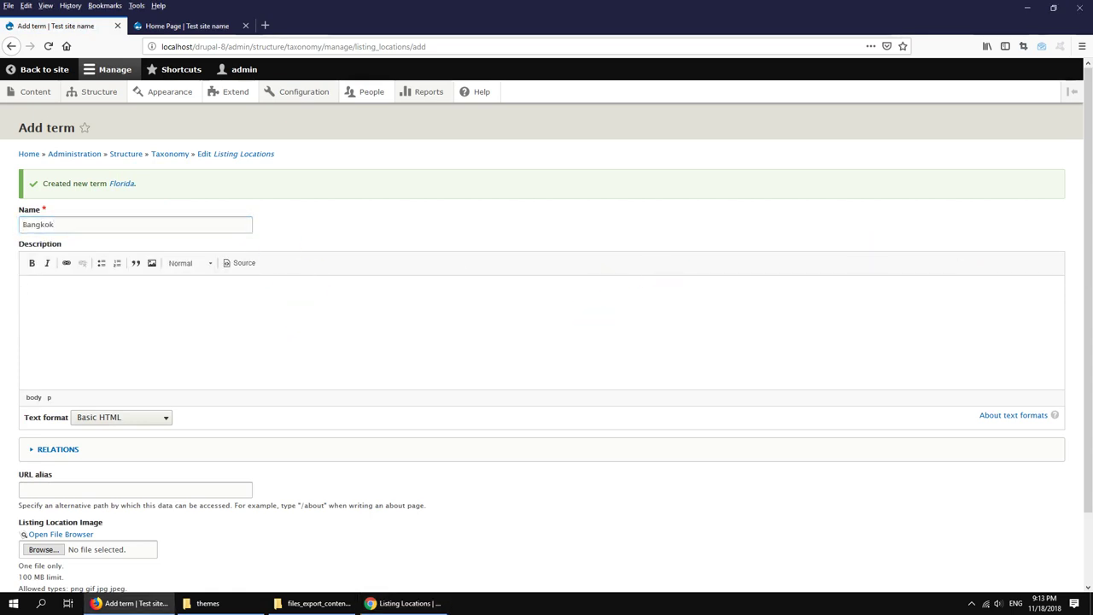
{"action": "key", "text": "alt+Tab"}
{"action": "left_click", "coordinate": [550, 321]}
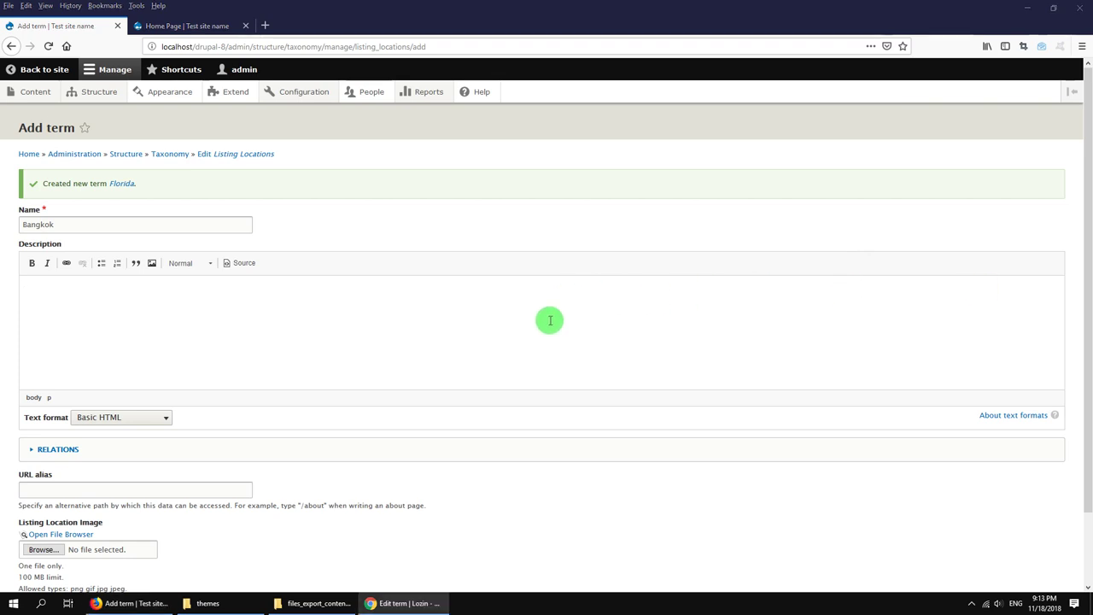
{"action": "type", "text": "Enjoy the best places in the world picked by our customer reviews all around the world."}
Step: Use bangkok.jpg from the file browser as the location image with alternative text "alt" and save the Bangkok term
{"action": "scroll", "coordinate": [476, 378], "scroll_direction": "down", "scroll_amount": 2}
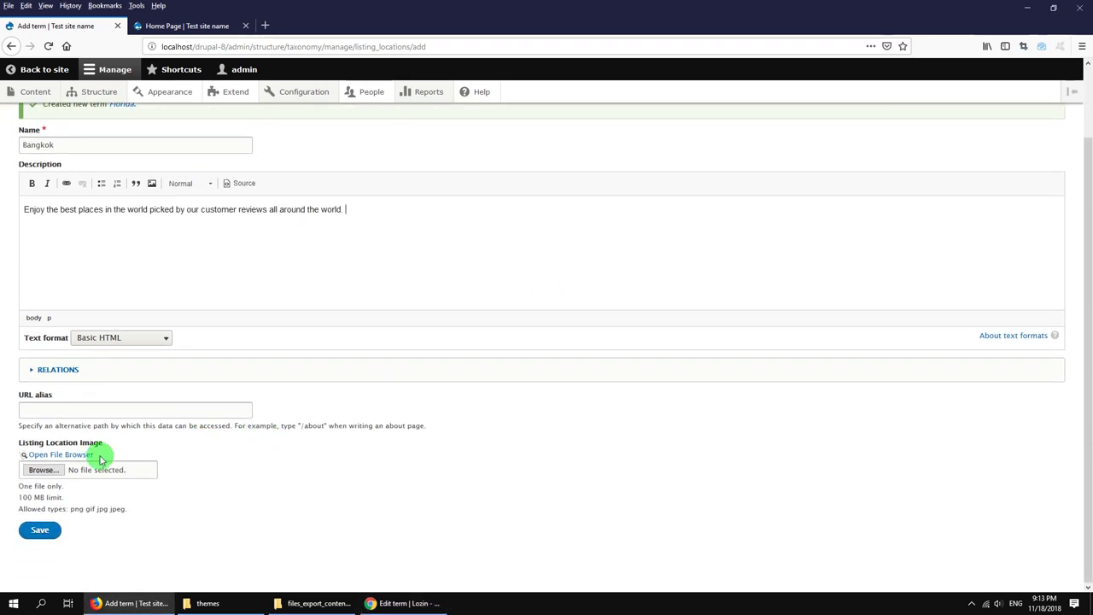
{"action": "left_click", "coordinate": [73, 454]}
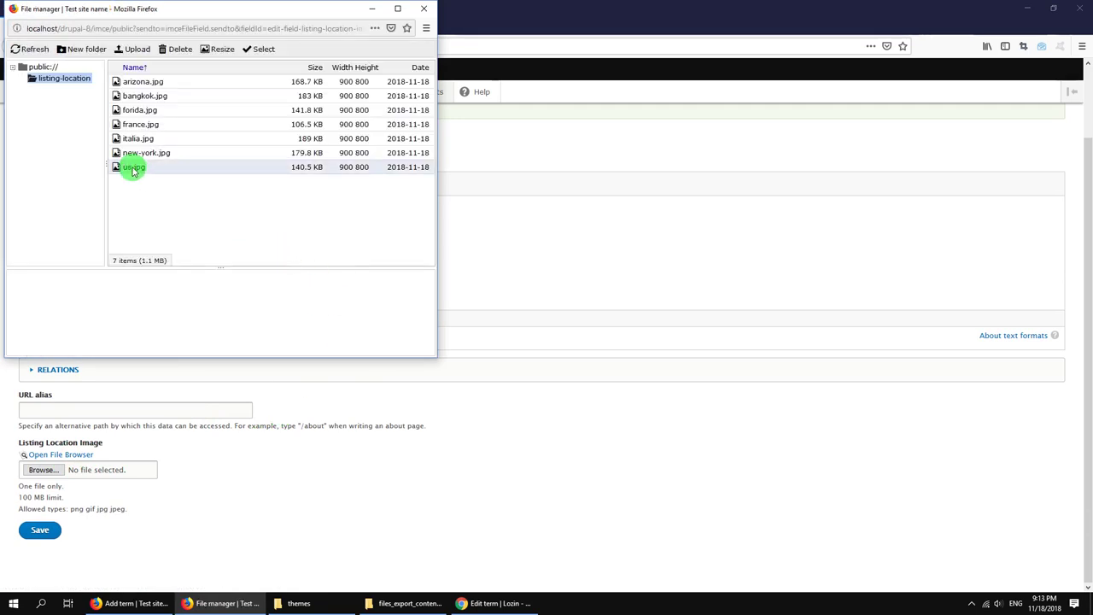
{"action": "left_click", "coordinate": [137, 96]}
{"action": "double_click", "coordinate": [137, 96]}
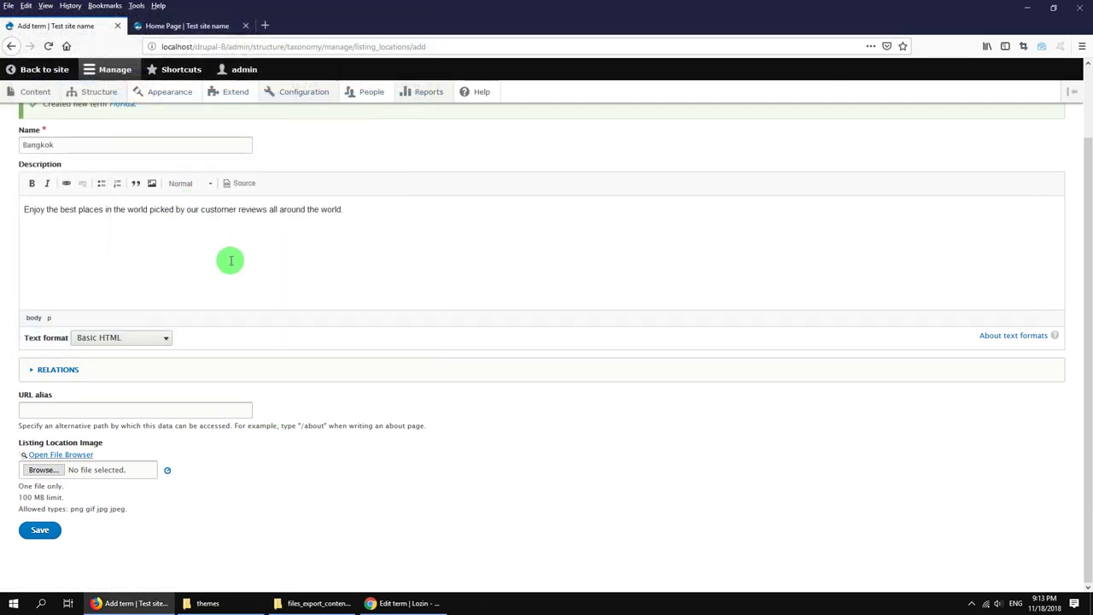
{"action": "left_click", "coordinate": [144, 449]}
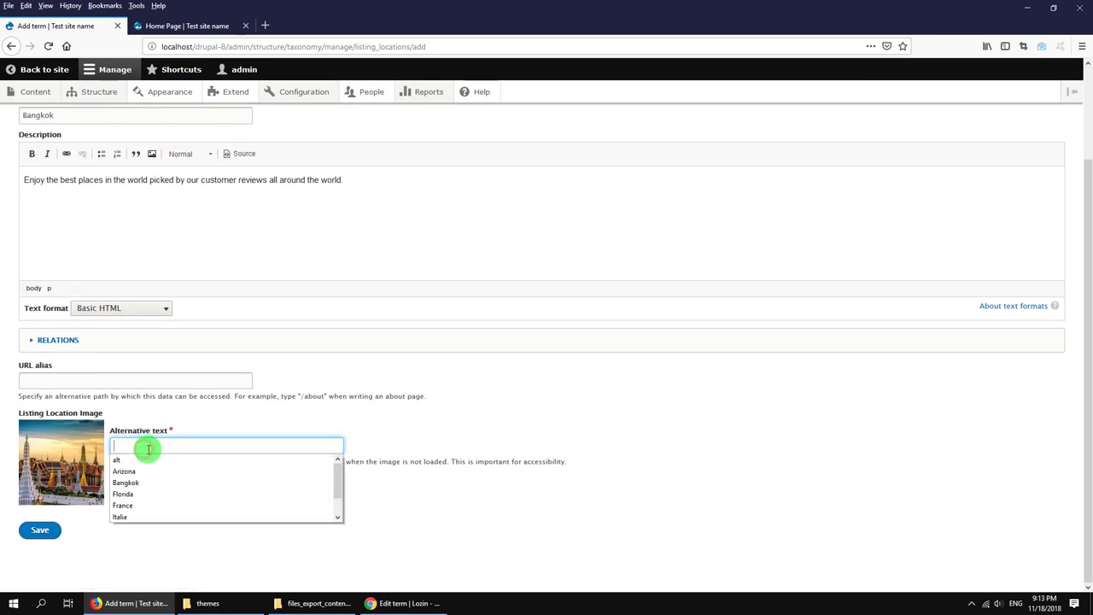
{"action": "left_click", "coordinate": [142, 458]}
{"action": "left_click", "coordinate": [55, 528]}
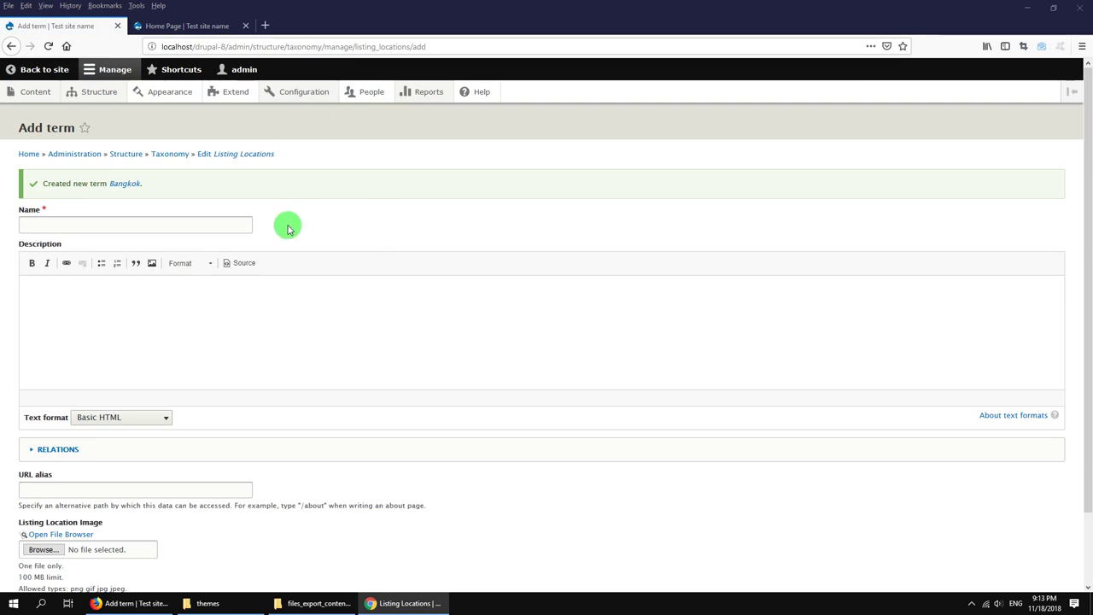
Step: Name the new term France and enter the description "Enjoy the best places in the world picked by our customer reviews all around the world."
{"action": "left_click", "coordinate": [144, 224]}
{"action": "type", "text": "France"}
{"action": "left_click", "coordinate": [152, 299]}
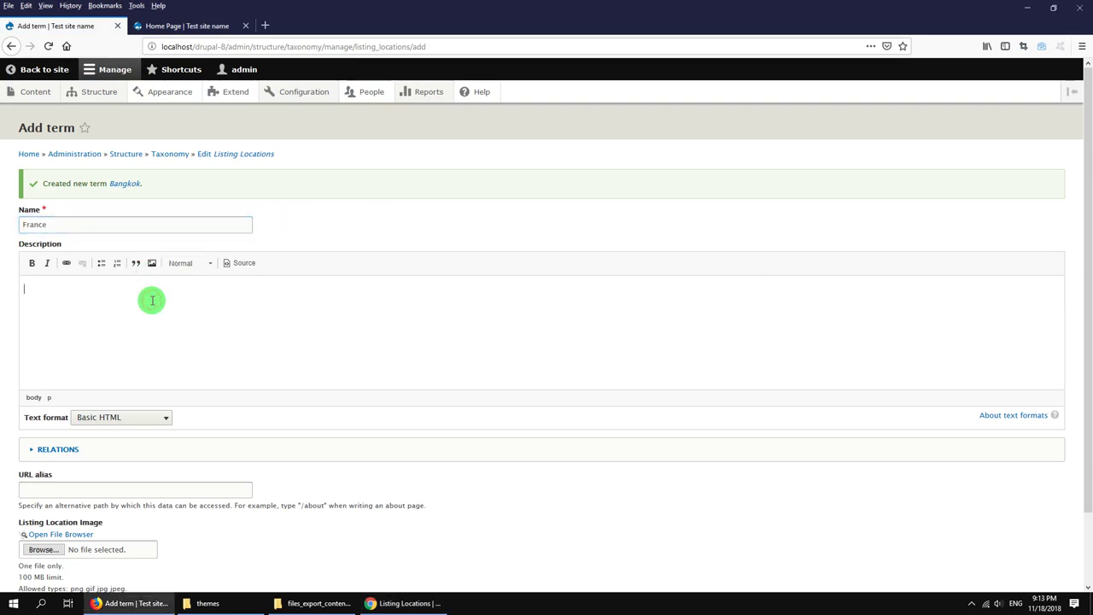
{"action": "key", "text": "alt+Tab"}
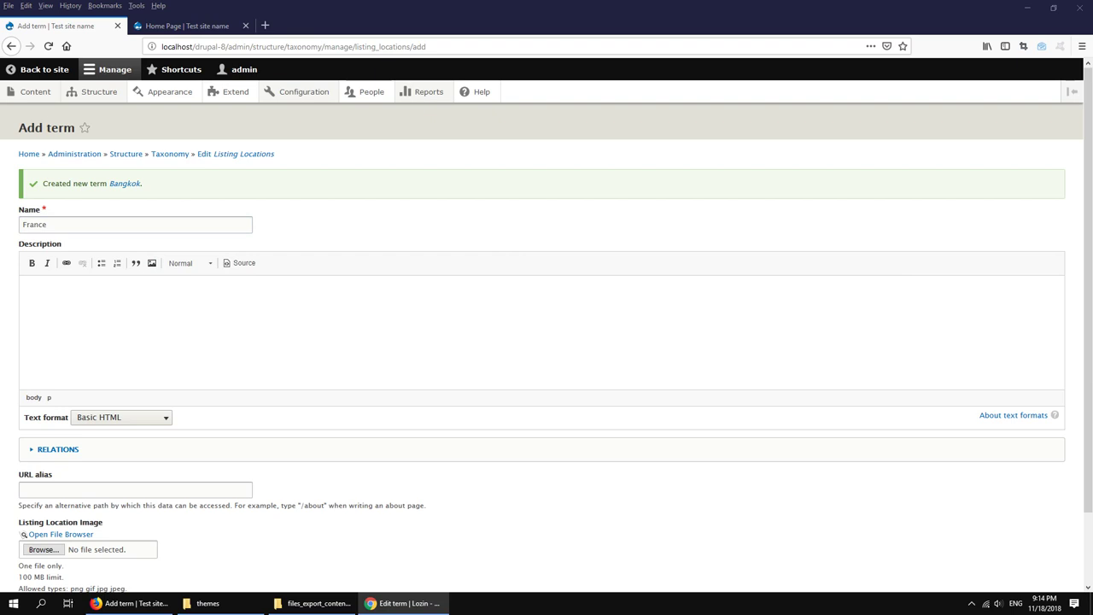
{"action": "left_click", "coordinate": [555, 333]}
{"action": "type", "text": "Enjoy the best places in the world picked by our customer reviews all around the world."}
Step: Use france.jpg from the file browser as the location image with alternative text "alt" and save the France term
{"action": "scroll", "coordinate": [553, 337], "scroll_direction": "down", "scroll_amount": 2}
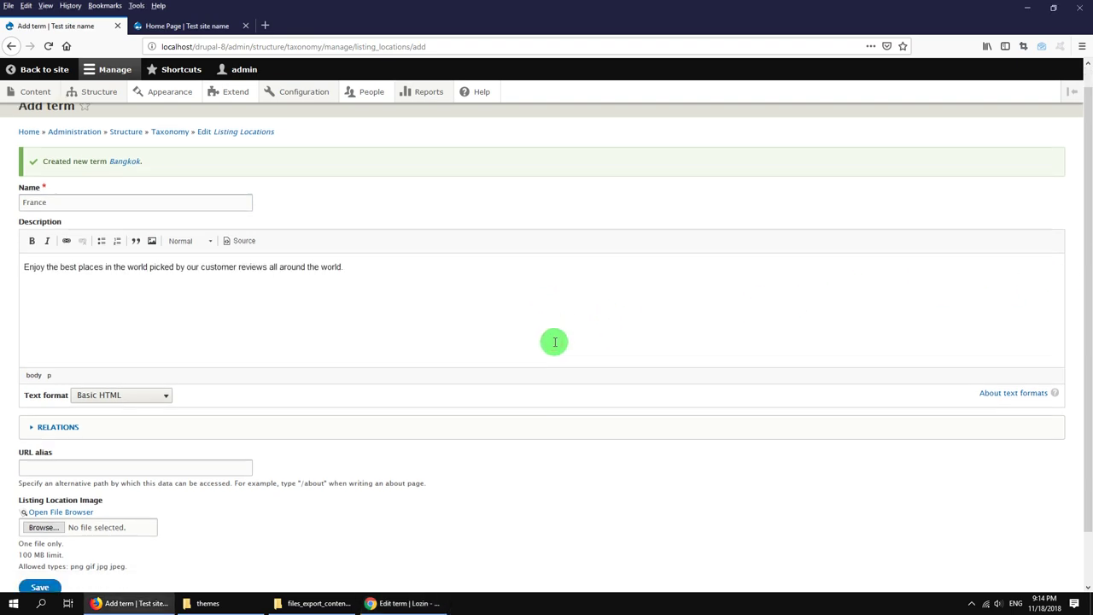
{"action": "left_click", "coordinate": [85, 454]}
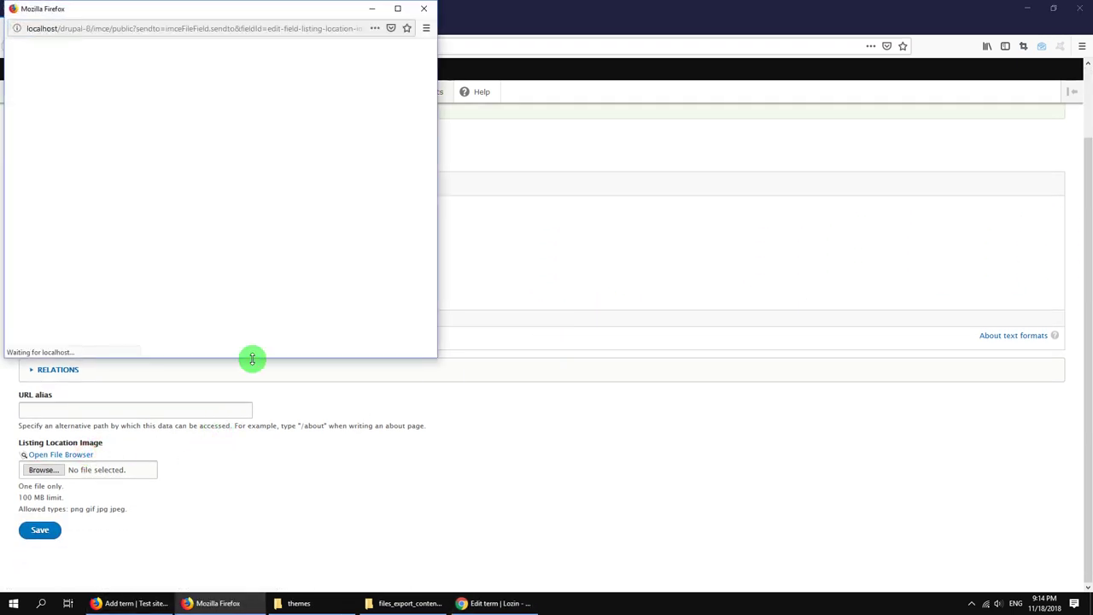
{"action": "double_click", "coordinate": [161, 122]}
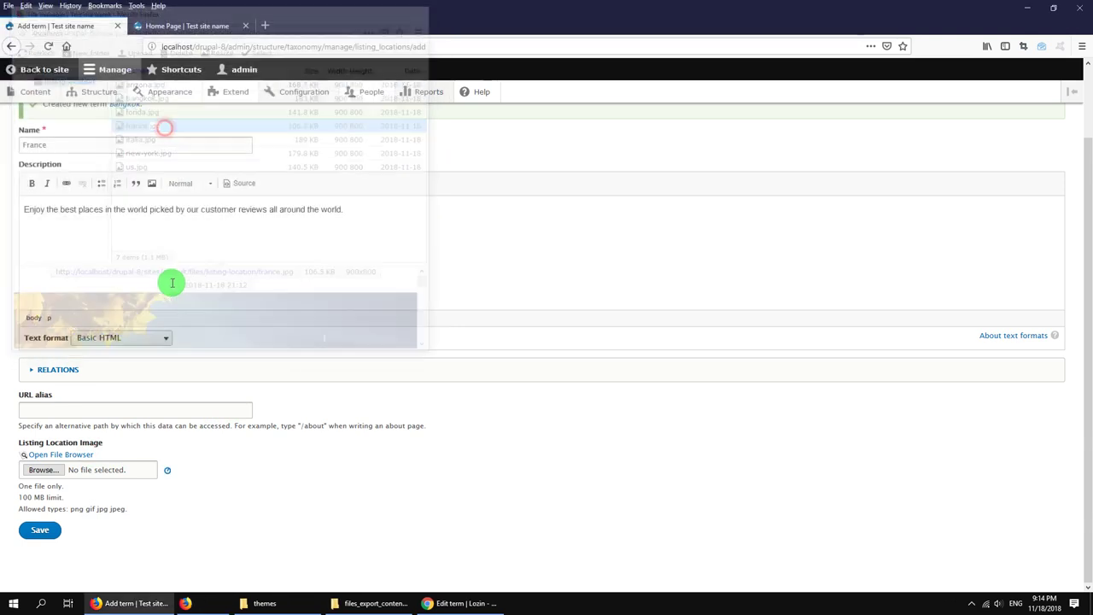
{"action": "scroll", "coordinate": [152, 442], "scroll_direction": "down", "scroll_amount": 1}
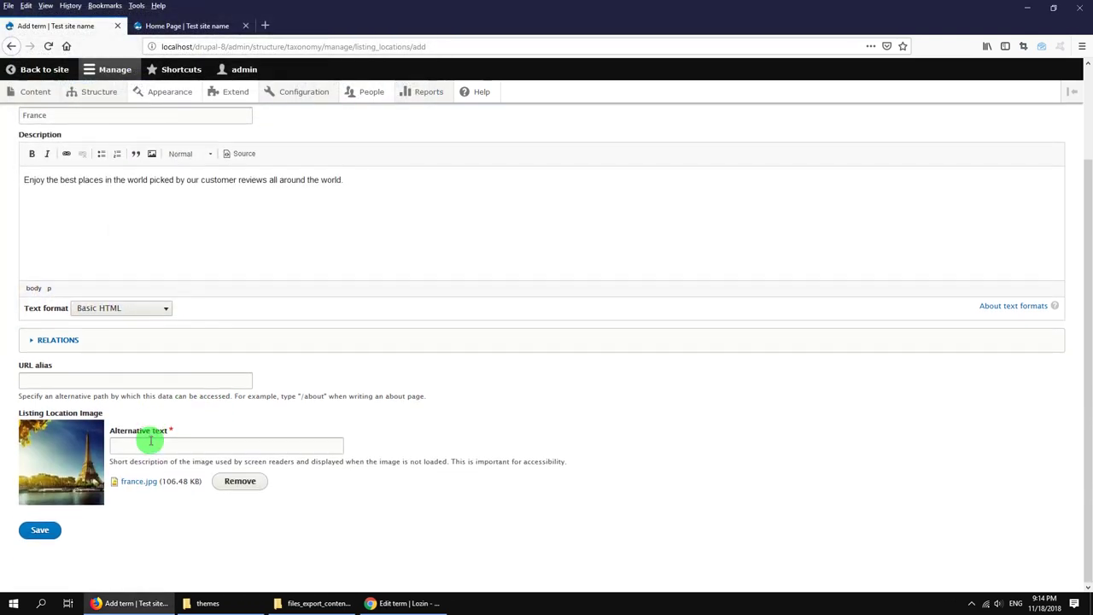
{"action": "left_click", "coordinate": [145, 445]}
{"action": "left_click", "coordinate": [137, 460]}
{"action": "left_click", "coordinate": [37, 528]}
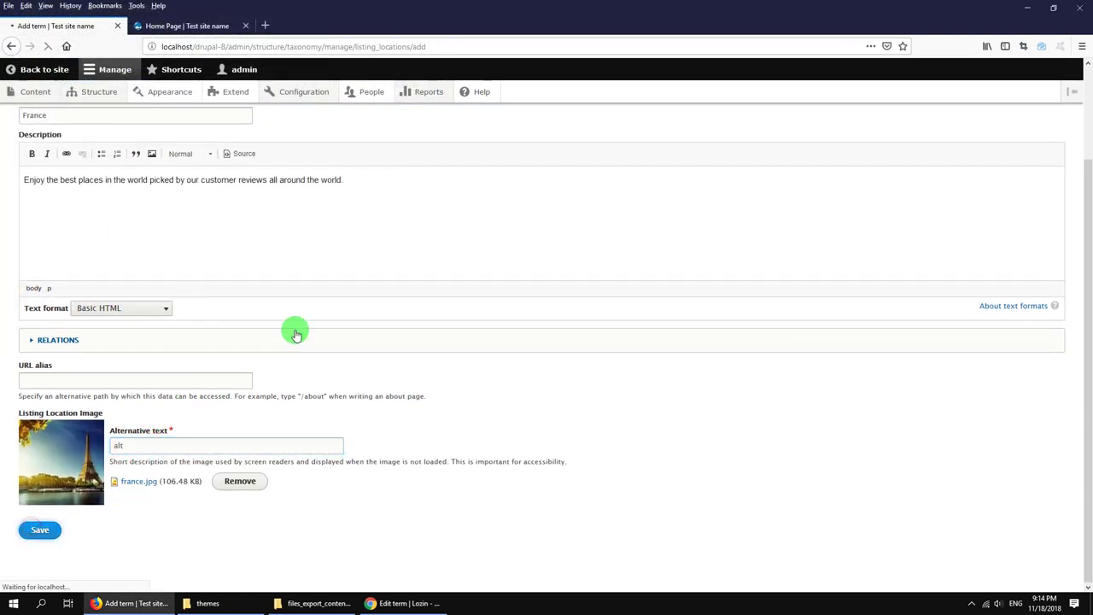
Step: Reload the home page to check its location tiles and sections, then return to the Add term page
{"action": "left_click", "coordinate": [188, 27]}
{"action": "left_click", "coordinate": [49, 47]}
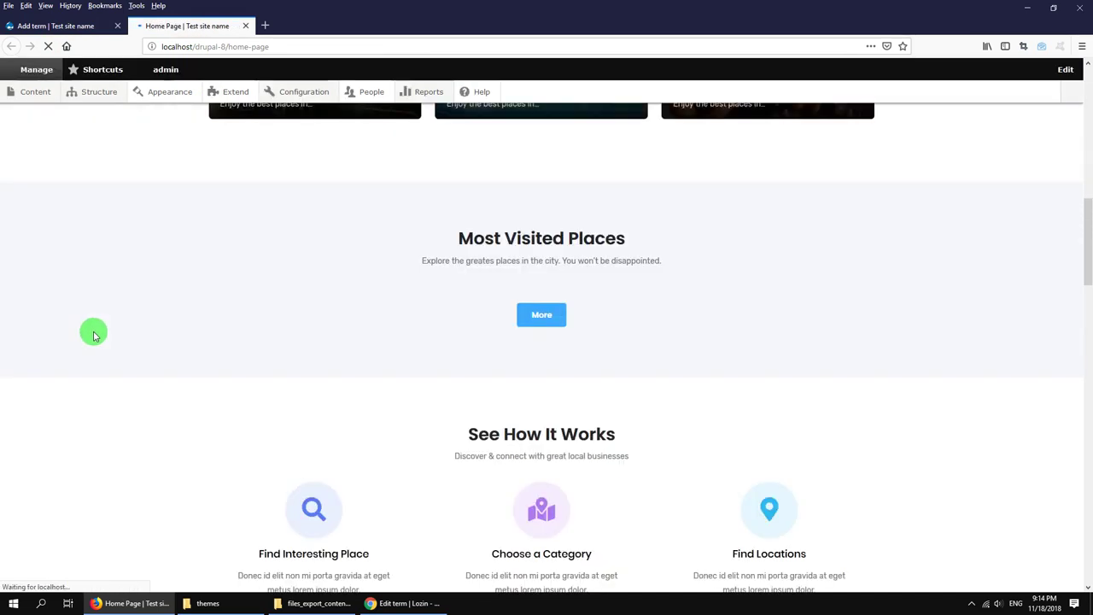
{"action": "scroll", "coordinate": [95, 319], "scroll_direction": "down", "scroll_amount": 8}
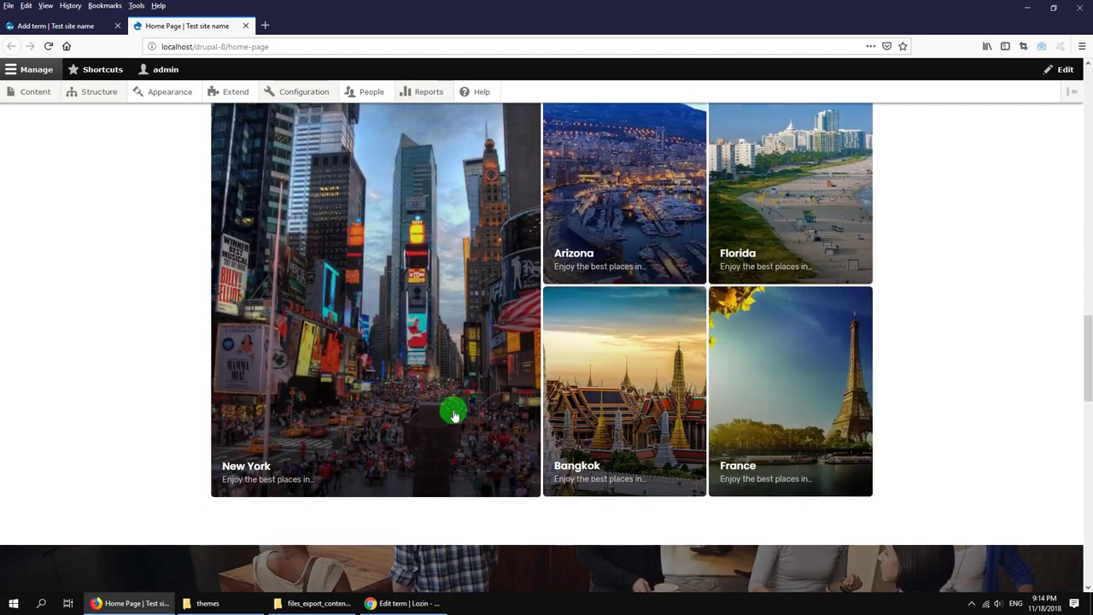
{"action": "scroll", "coordinate": [302, 384], "scroll_direction": "down", "scroll_amount": 2}
{"action": "scroll", "coordinate": [302, 384], "scroll_direction": "up", "scroll_amount": 6}
{"action": "scroll", "coordinate": [302, 386], "scroll_direction": "up", "scroll_amount": 5}
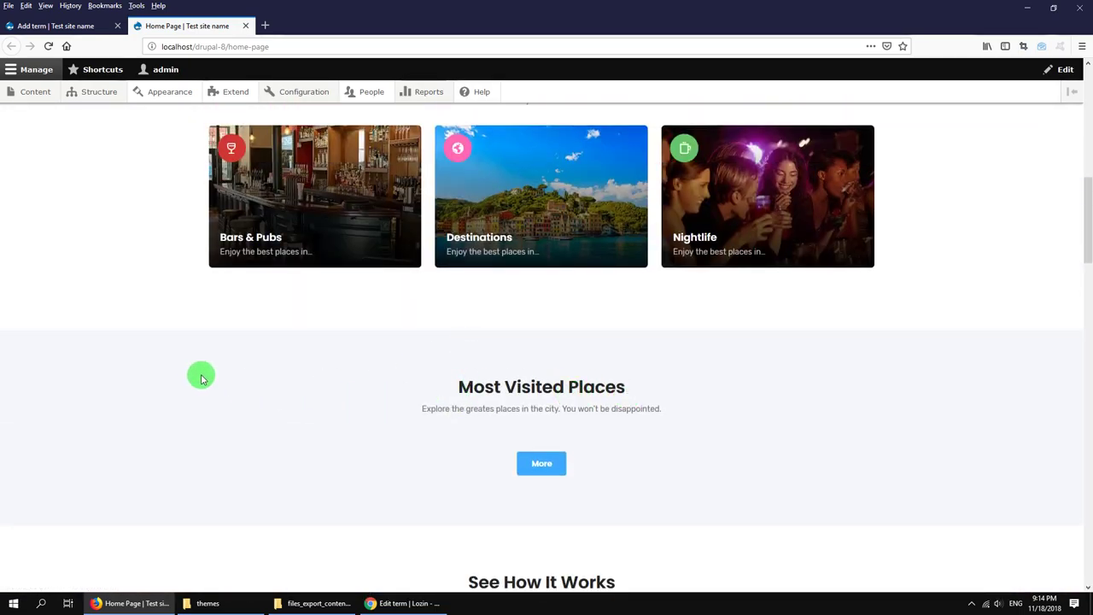
{"action": "left_click", "coordinate": [76, 26]}
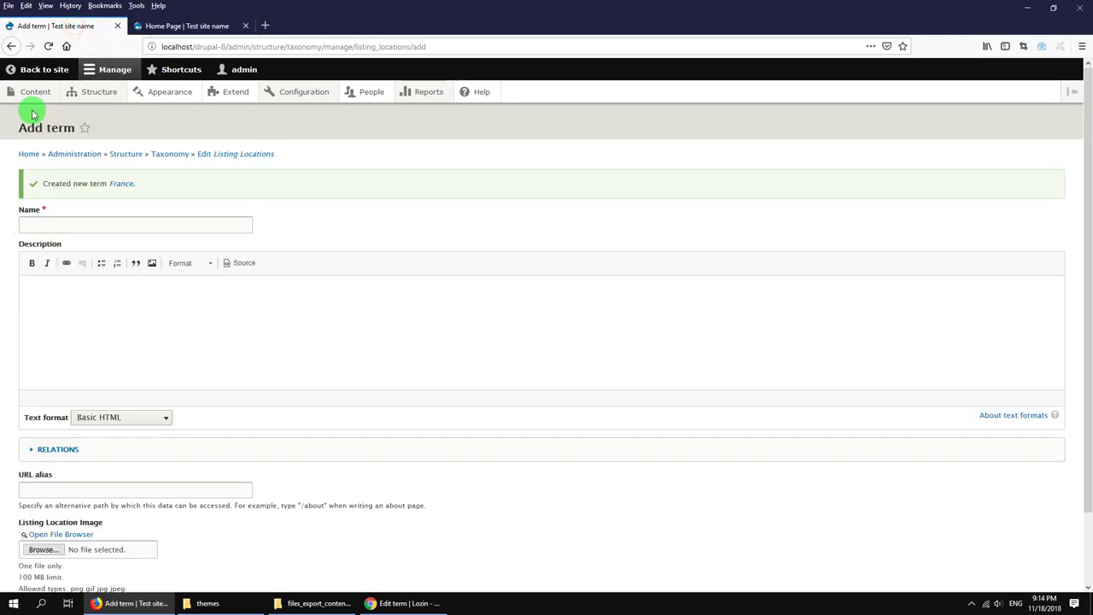
Step: Start a new Listing content item and give it the title Lex Hotel NYC
{"action": "left_click", "coordinate": [37, 99]}
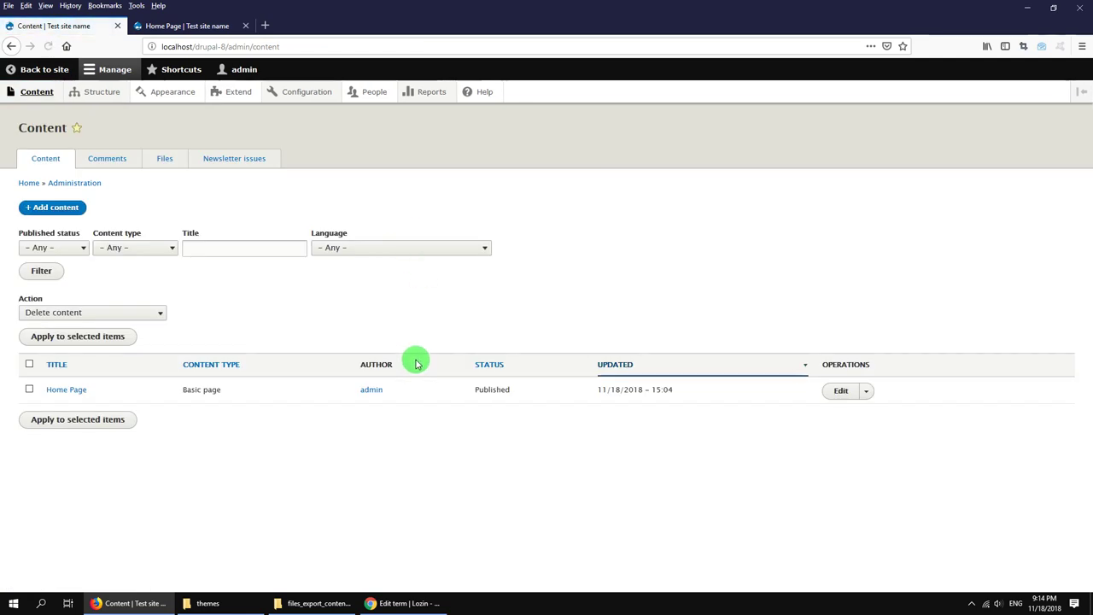
{"action": "left_click", "coordinate": [56, 207]}
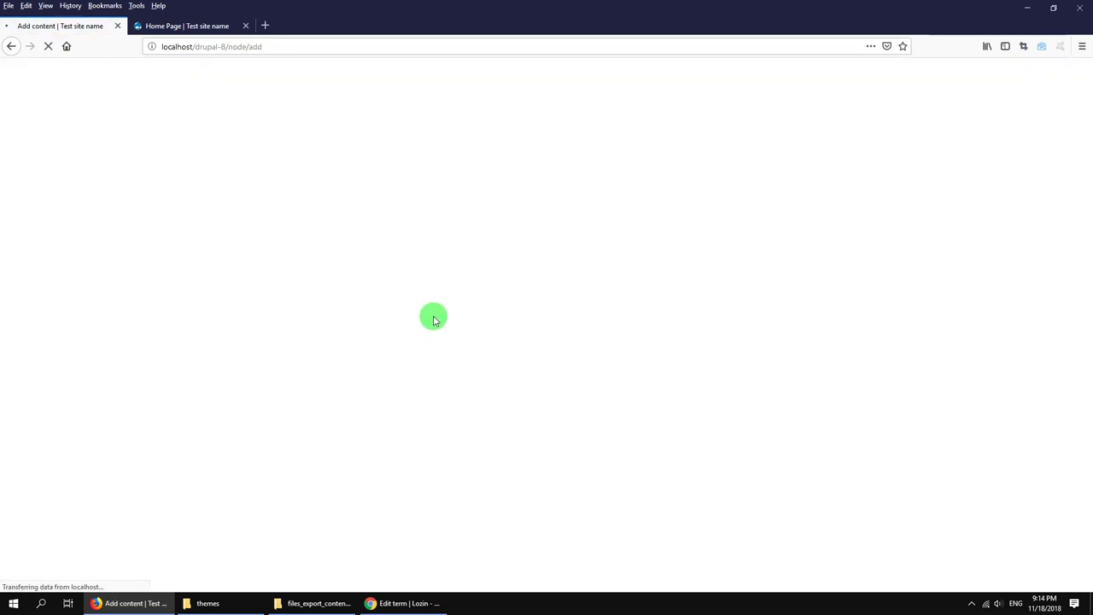
{"action": "left_click", "coordinate": [49, 310]}
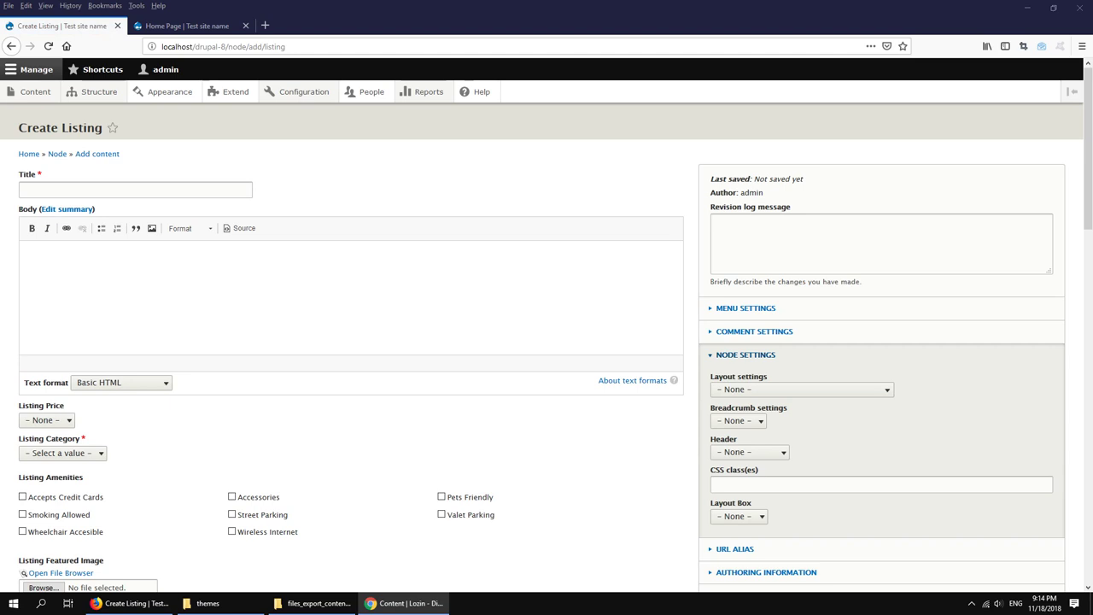
{"action": "left_click", "coordinate": [113, 190]}
{"action": "key", "text": "ctrl+v"}
Step: Set the listing price to $$$ and the category to Bars & Pubs, and tick all the listing amenities
{"action": "scroll", "coordinate": [183, 322], "scroll_direction": "down", "scroll_amount": 3}
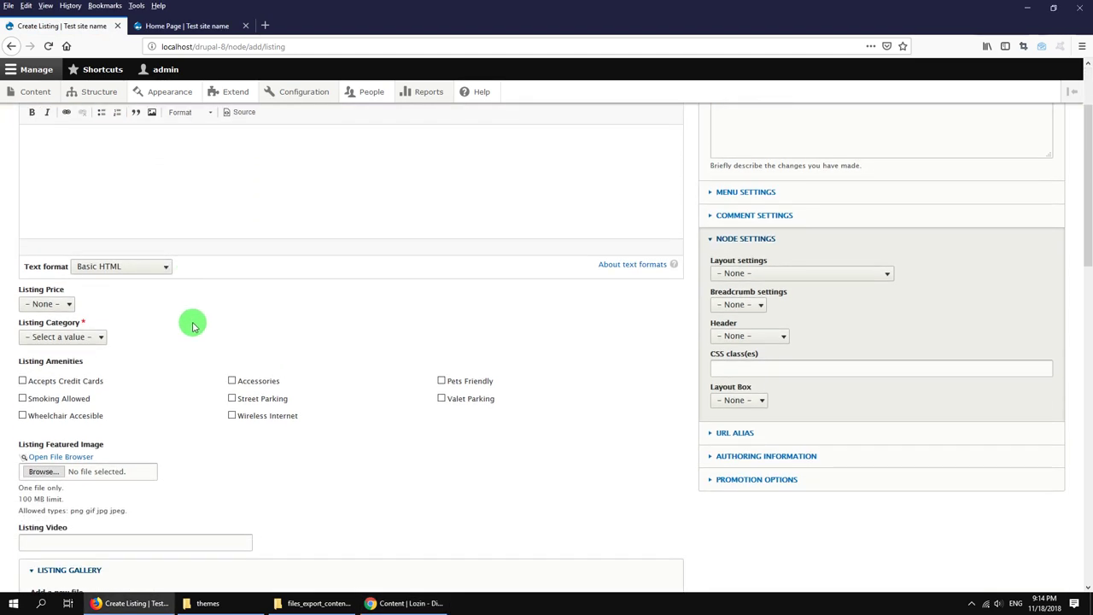
{"action": "scroll", "coordinate": [192, 326], "scroll_direction": "up", "scroll_amount": 1}
{"action": "left_click", "coordinate": [51, 361]}
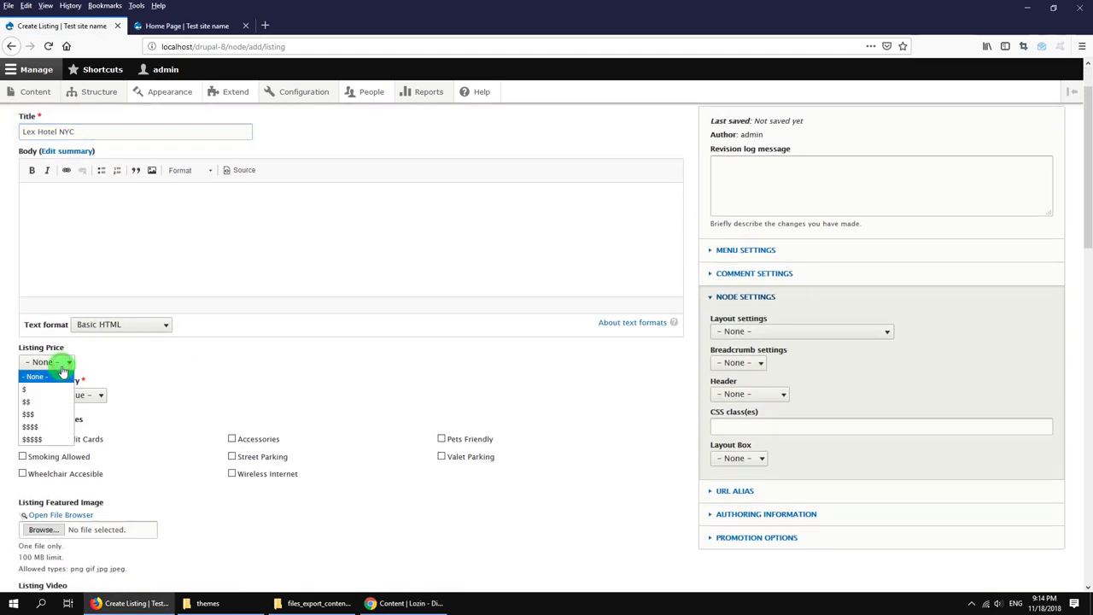
{"action": "left_click", "coordinate": [30, 414]}
{"action": "left_click", "coordinate": [94, 394]}
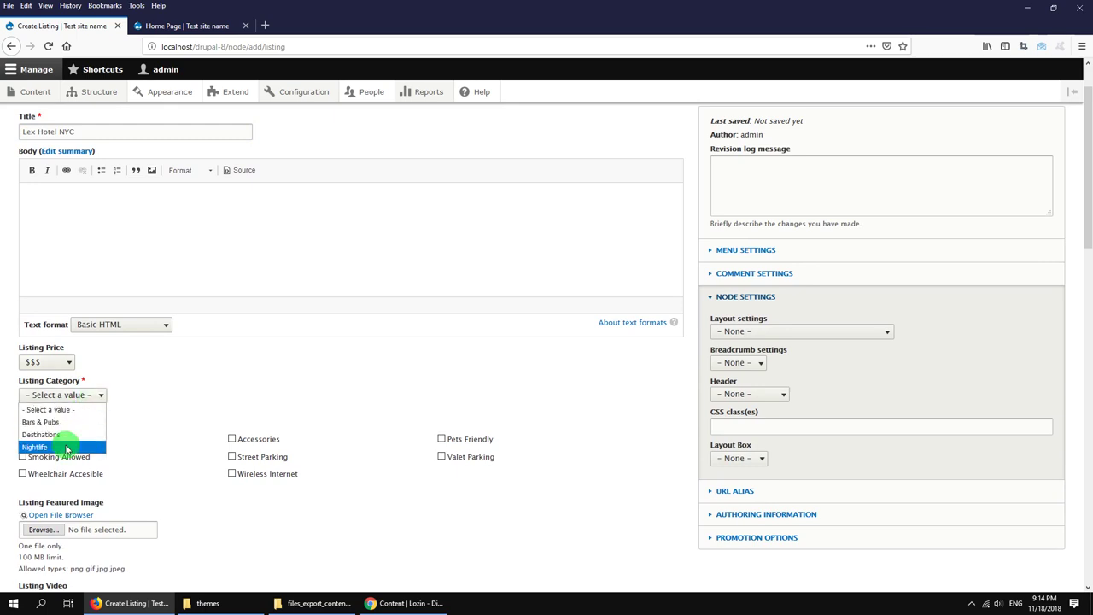
{"action": "left_click", "coordinate": [67, 425]}
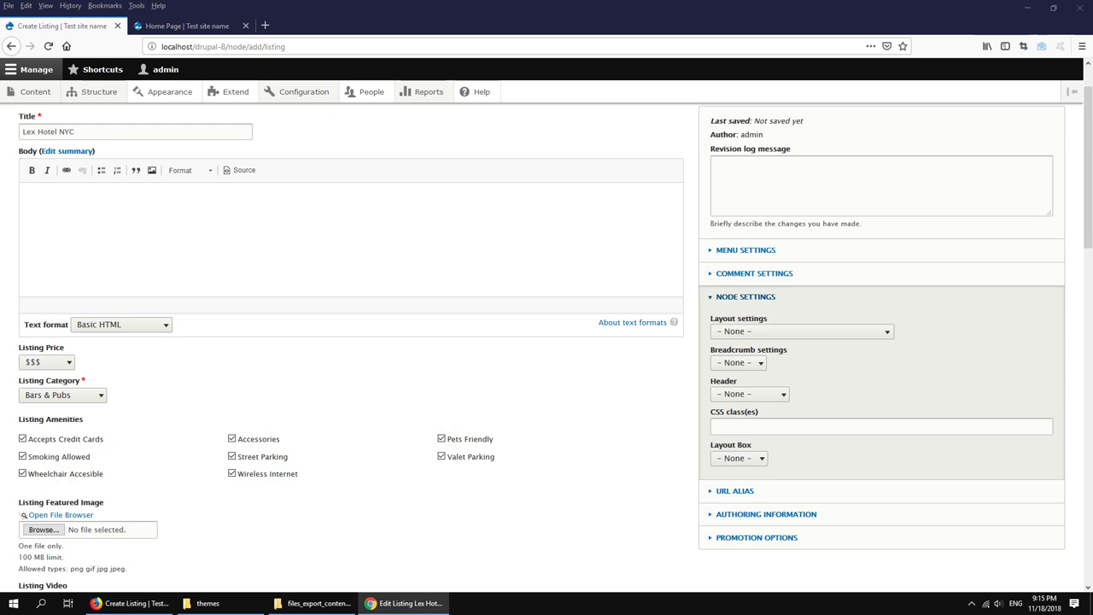
{"action": "left_click", "coordinate": [270, 248]}
Step: In the featured image's file browser, create a folder named listings under public:// and open it
{"action": "scroll", "coordinate": [236, 296], "scroll_direction": "down", "scroll_amount": 4}
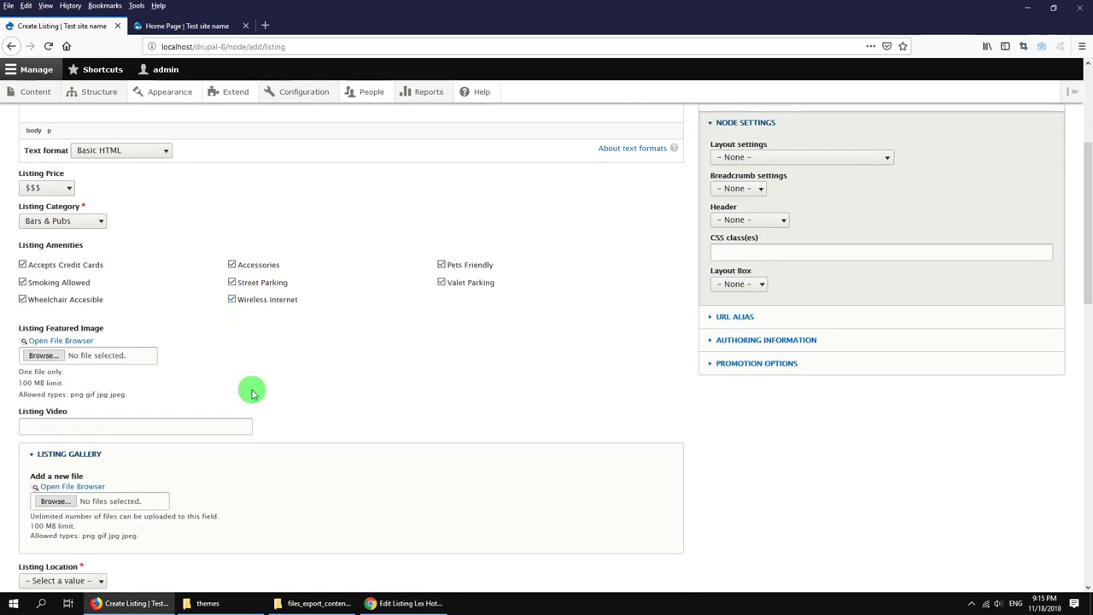
{"action": "left_click", "coordinate": [89, 342]}
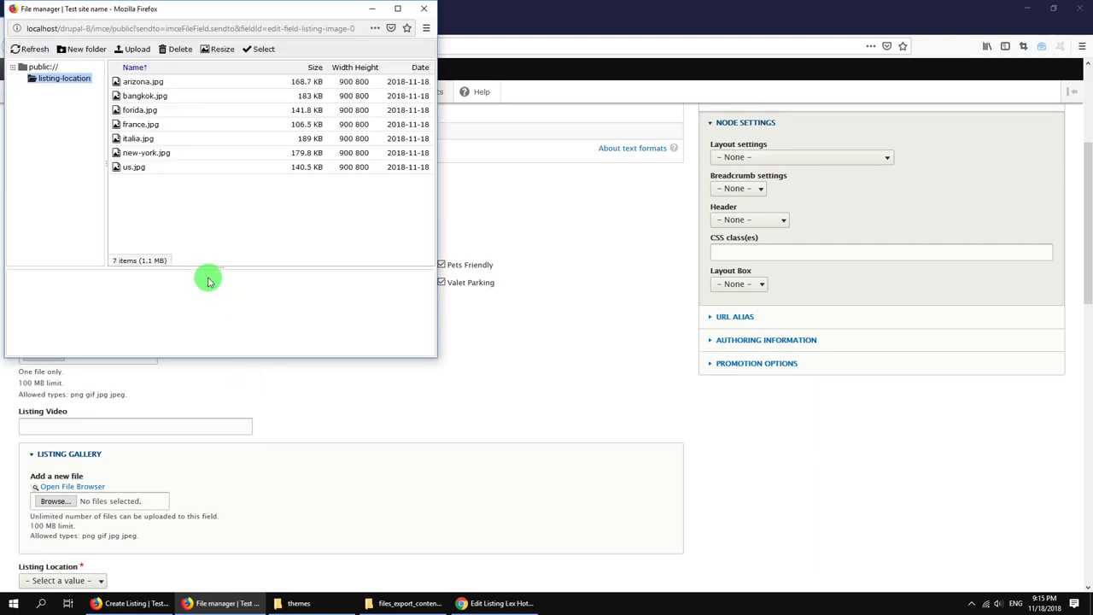
{"action": "left_click", "coordinate": [45, 67]}
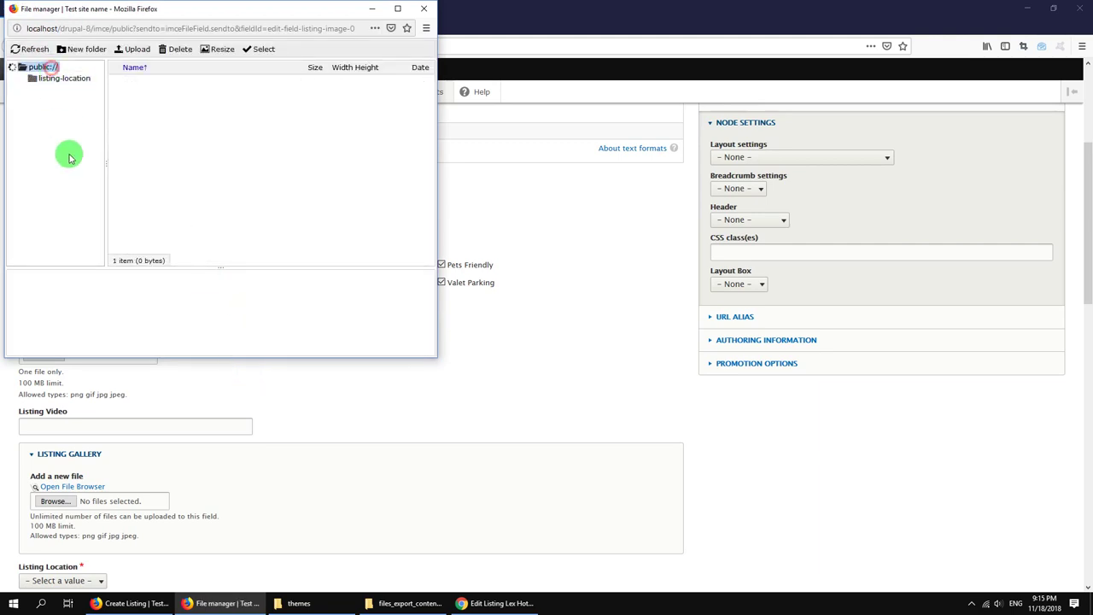
{"action": "left_click", "coordinate": [65, 52]}
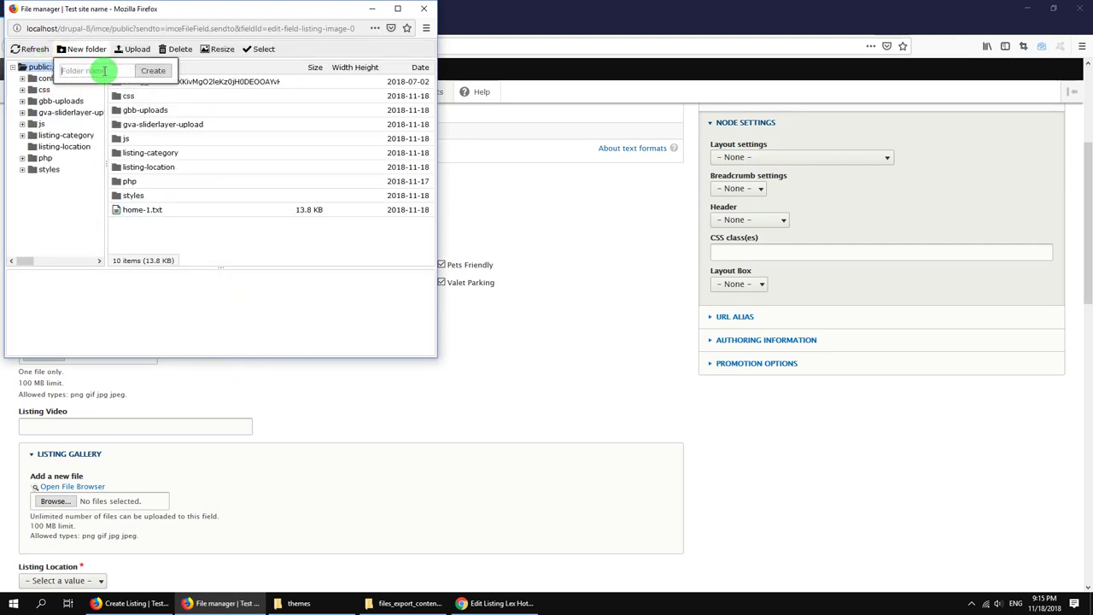
{"action": "type", "text": "listings"}
{"action": "left_click", "coordinate": [152, 70]}
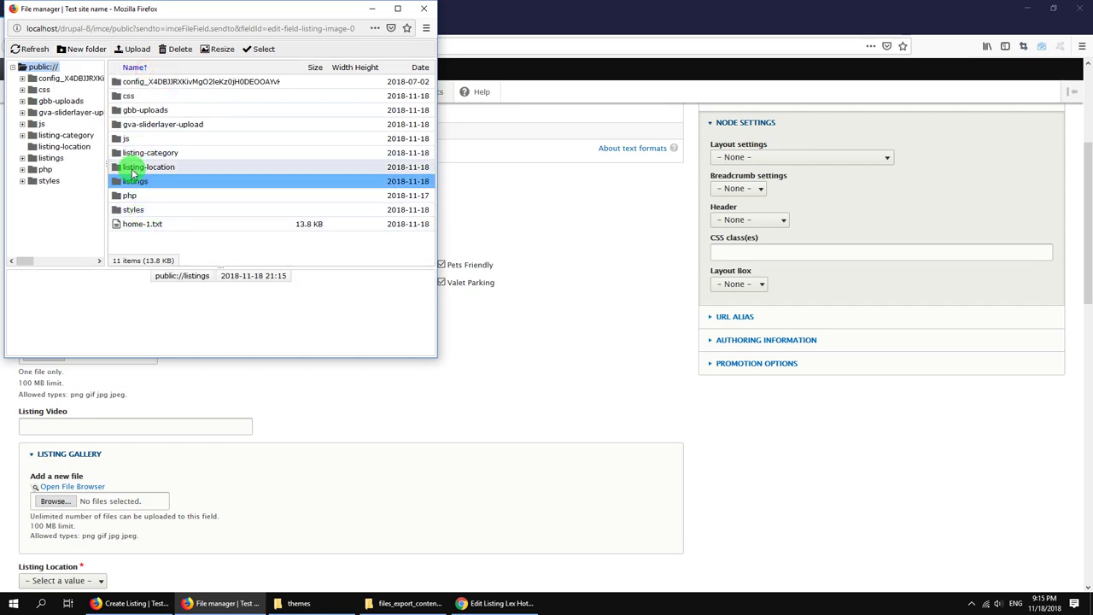
{"action": "double_click", "coordinate": [116, 185]}
Step: Upload all images from the image-demo/listing folder on the desktop into the listings folder
{"action": "left_click", "coordinate": [134, 48]}
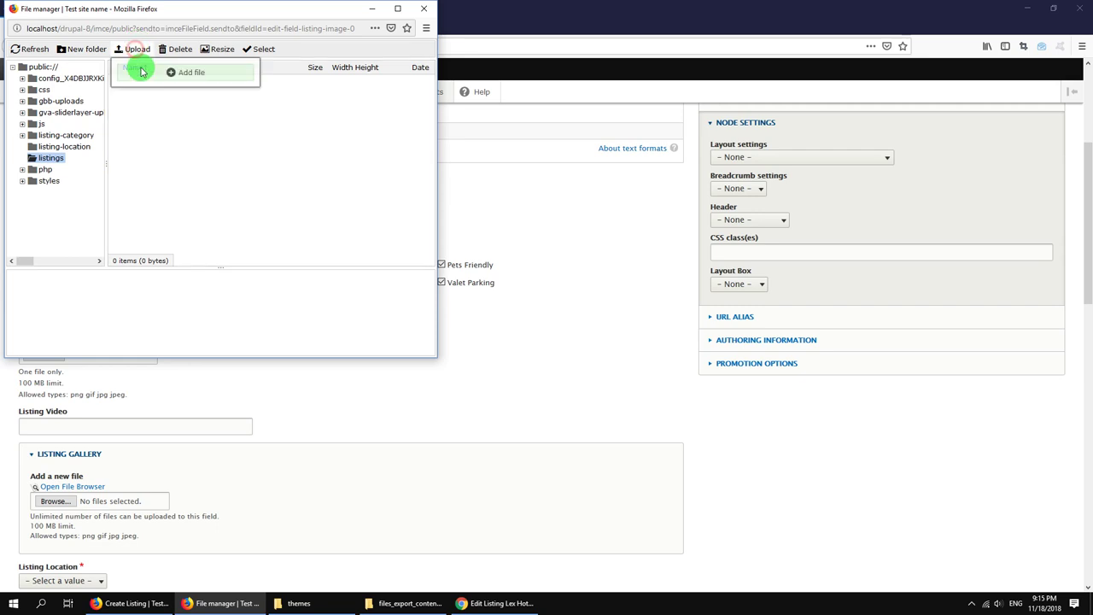
{"action": "left_click", "coordinate": [140, 68]}
{"action": "left_click", "coordinate": [190, 42]}
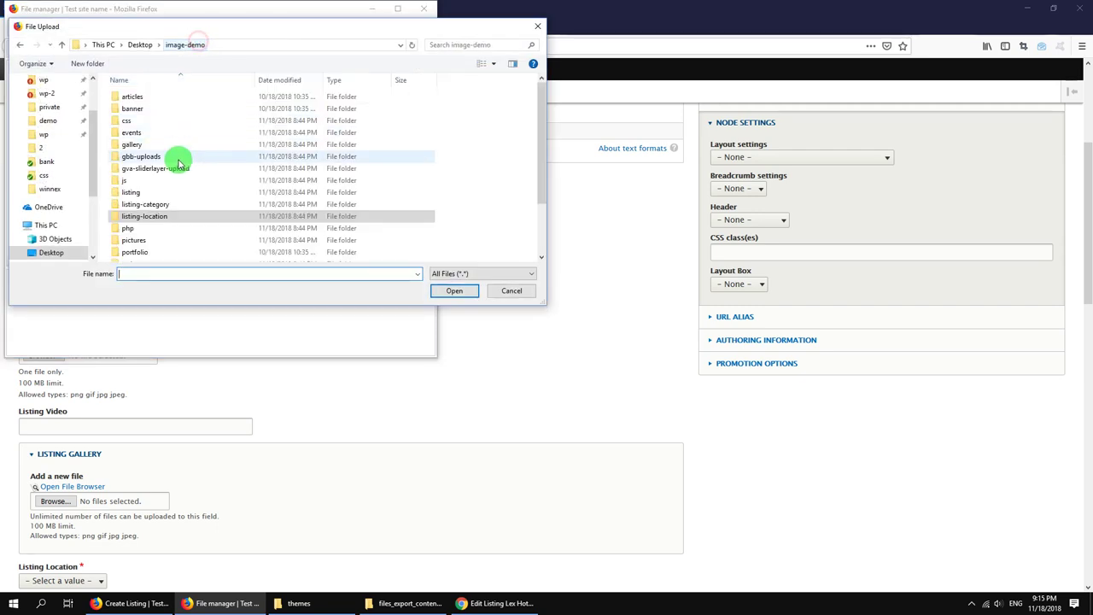
{"action": "double_click", "coordinate": [145, 195]}
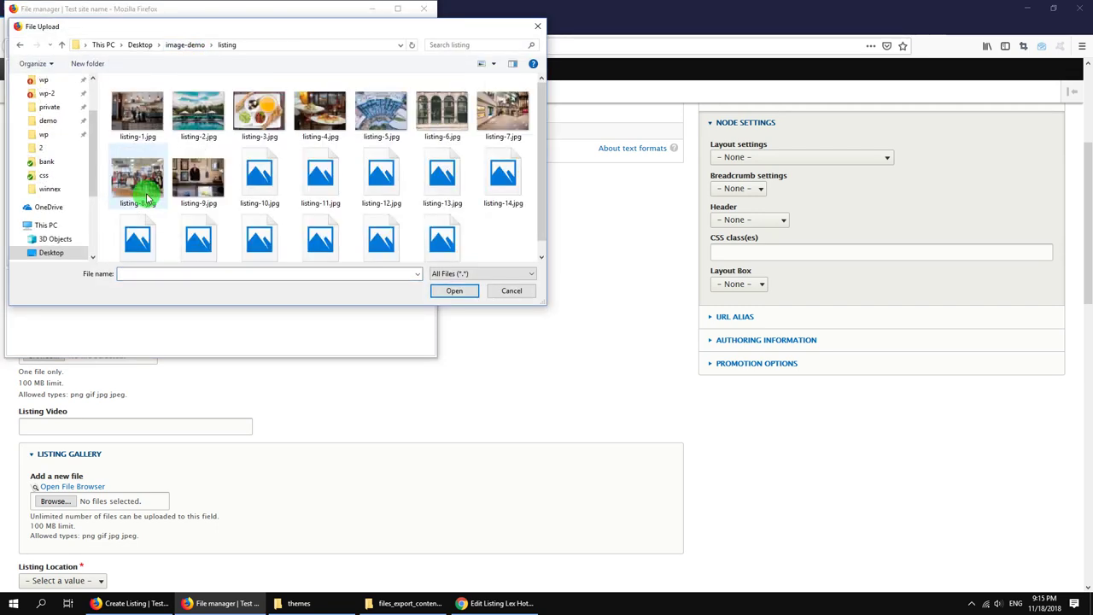
{"action": "left_click", "coordinate": [149, 137]}
{"action": "key", "text": "ctrl+a"}
{"action": "left_click", "coordinate": [445, 290]}
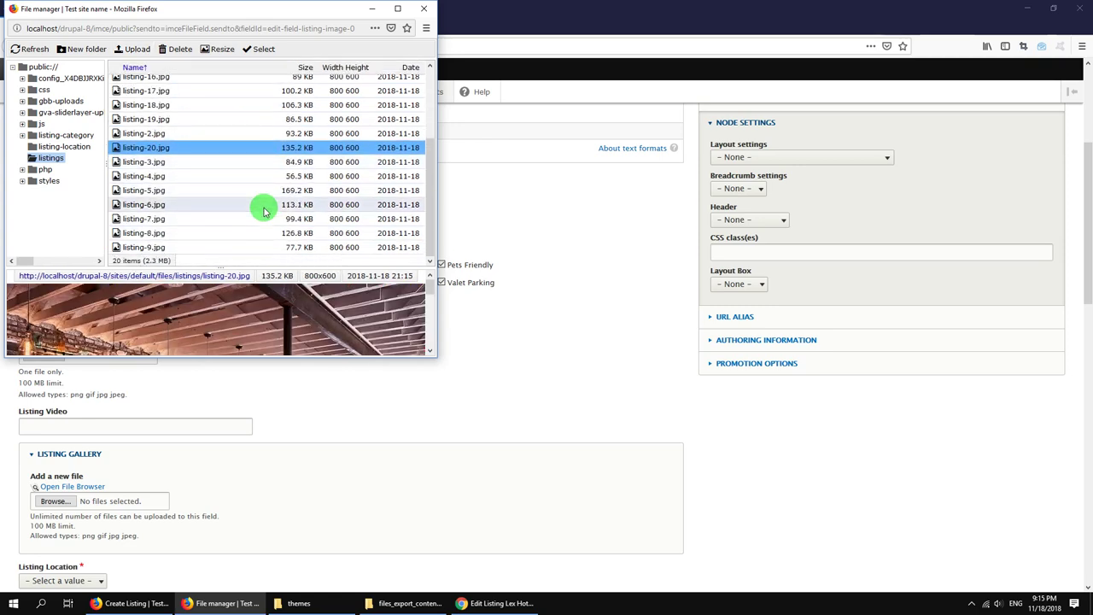
Step: Use listing-1.jpg as the listing's featured image with the alternative text "Lex Hotel NYC"
{"action": "scroll", "coordinate": [210, 224], "scroll_direction": "up", "scroll_amount": 3}
{"action": "double_click", "coordinate": [123, 78]}
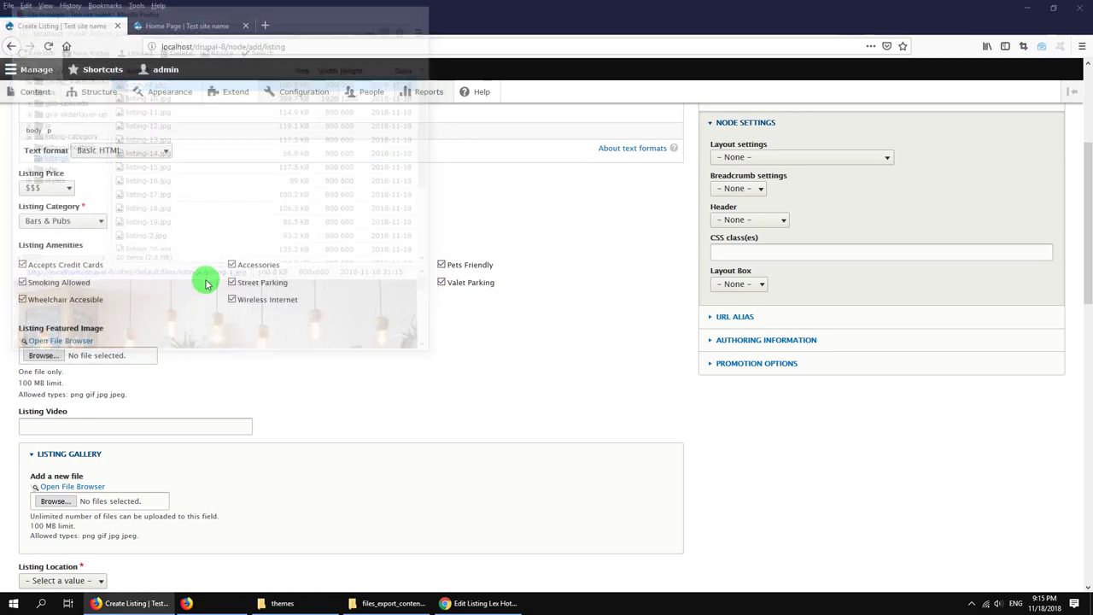
{"action": "scroll", "coordinate": [197, 310], "scroll_direction": "down", "scroll_amount": 1}
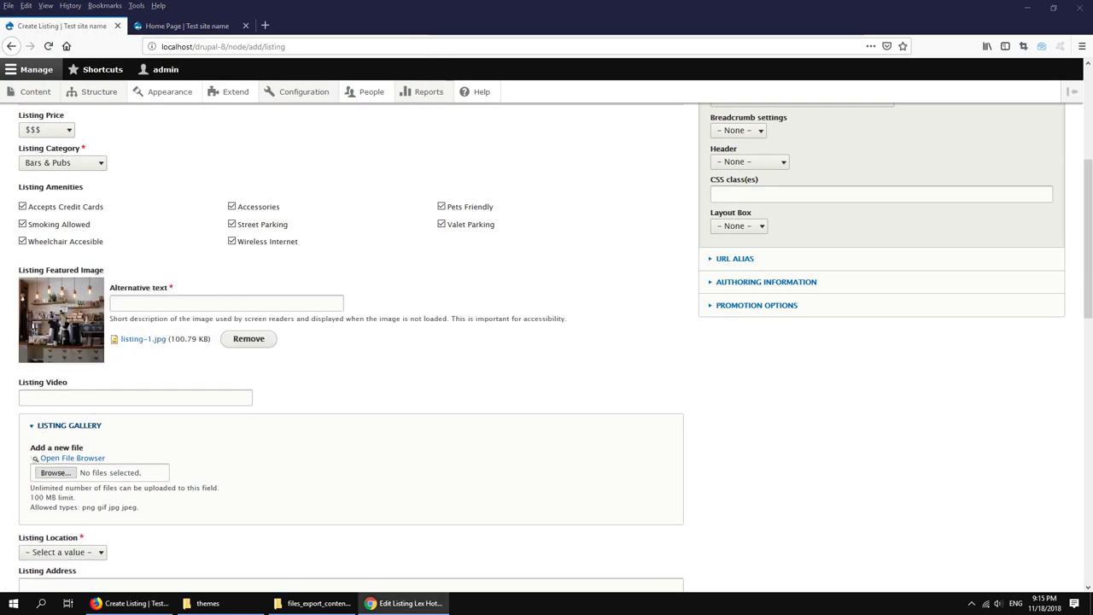
{"action": "left_click", "coordinate": [214, 302]}
{"action": "type", "text": "Lex Hotel NYC"}
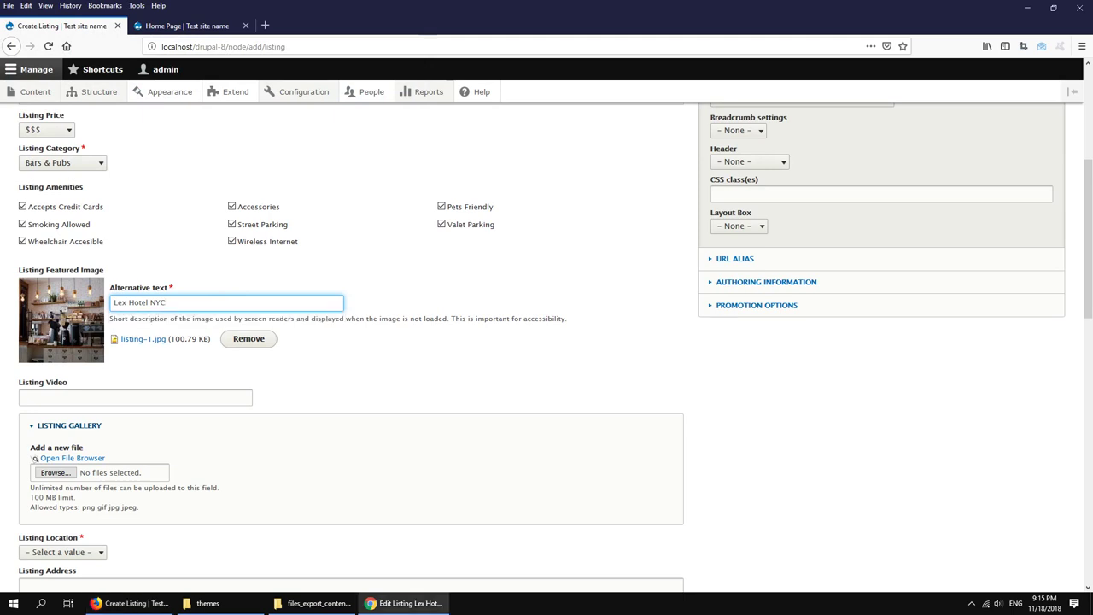
{"action": "left_click", "coordinate": [725, 420]}
{"action": "left_click", "coordinate": [191, 397]}
{"action": "type", "text": "https://www.youtube.com/watch?v=uXyy7lgDj9Q"}
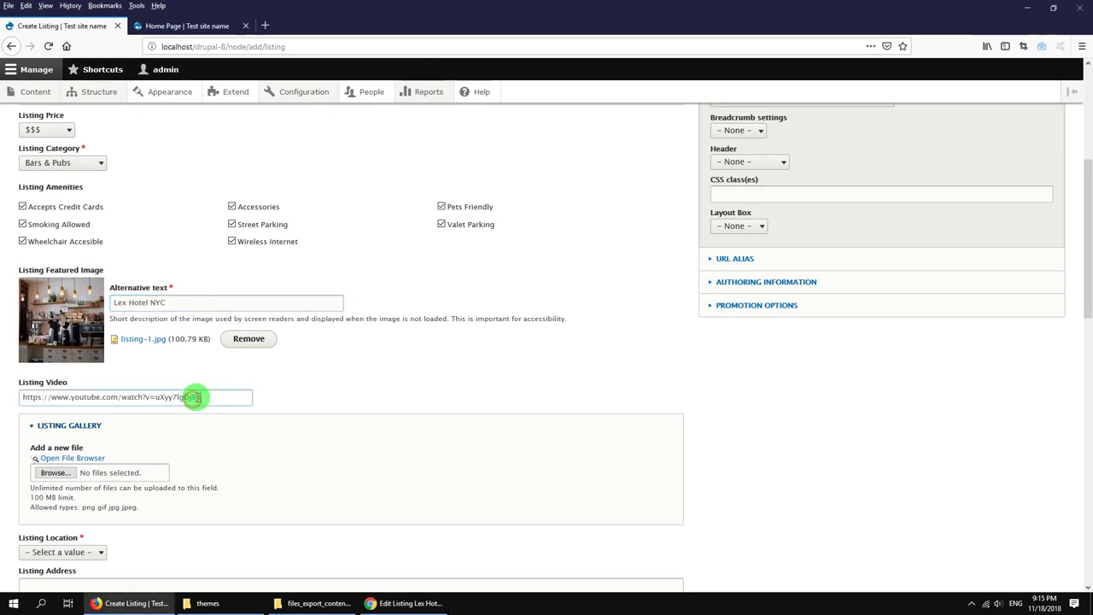
{"action": "left_click", "coordinate": [380, 385]}
Step: Add listing-19.jpg, listing-17.jpg, listing-16.jpg and listing-14.jpg from the file browser to the listing gallery
{"action": "scroll", "coordinate": [367, 389], "scroll_direction": "down", "scroll_amount": 3}
{"action": "left_click", "coordinate": [90, 342]}
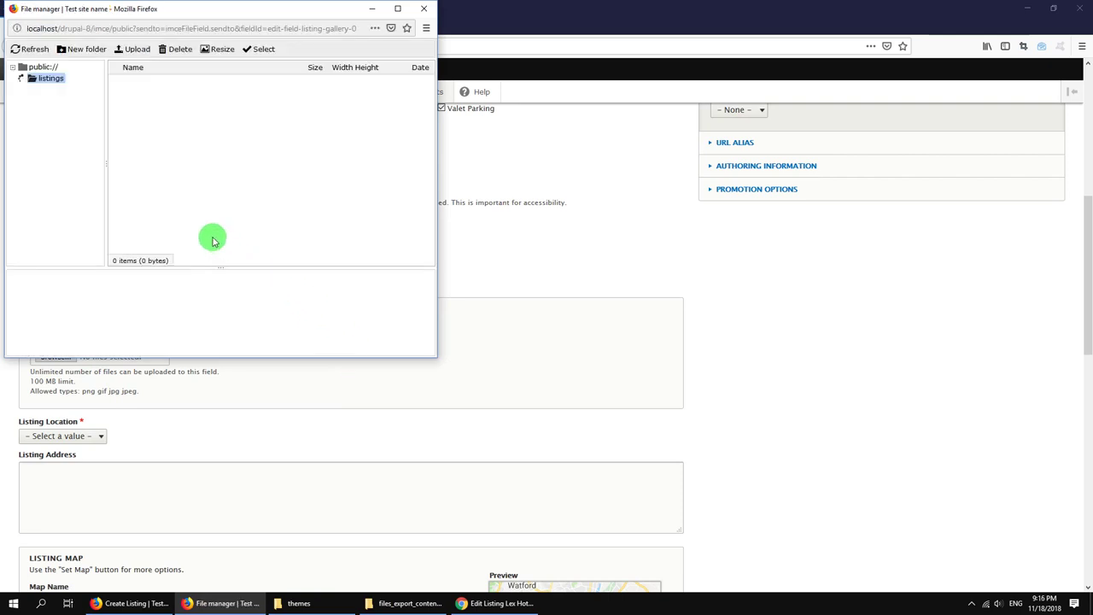
{"action": "left_click", "coordinate": [196, 223]}
{"action": "left_click", "coordinate": [199, 195], "text": "ctrl"}
{"action": "left_click", "coordinate": [198, 180], "text": "ctrl"}
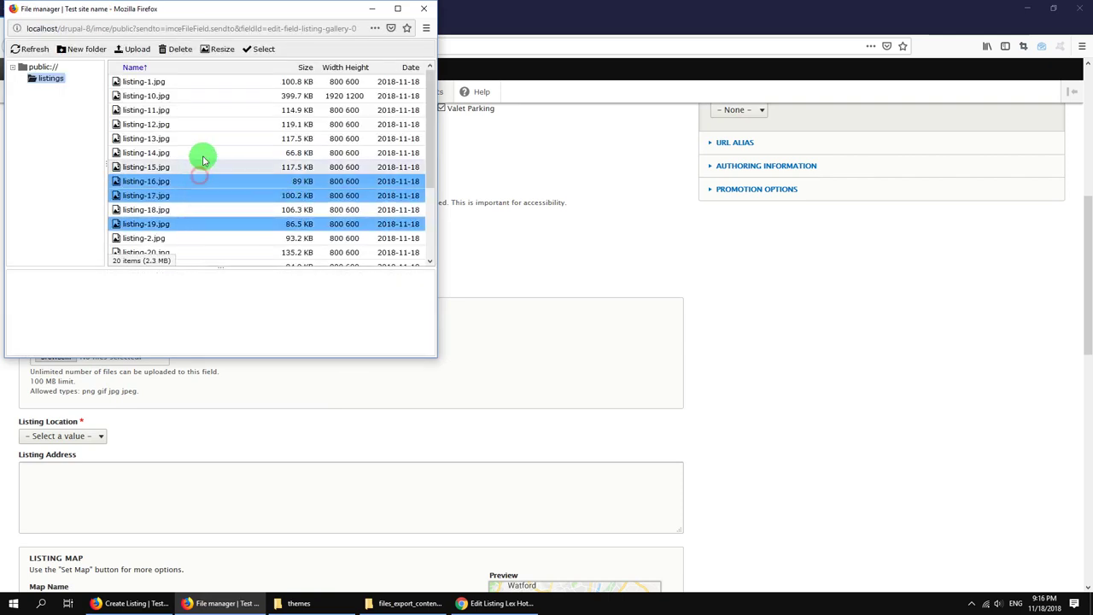
{"action": "left_click", "coordinate": [259, 48]}
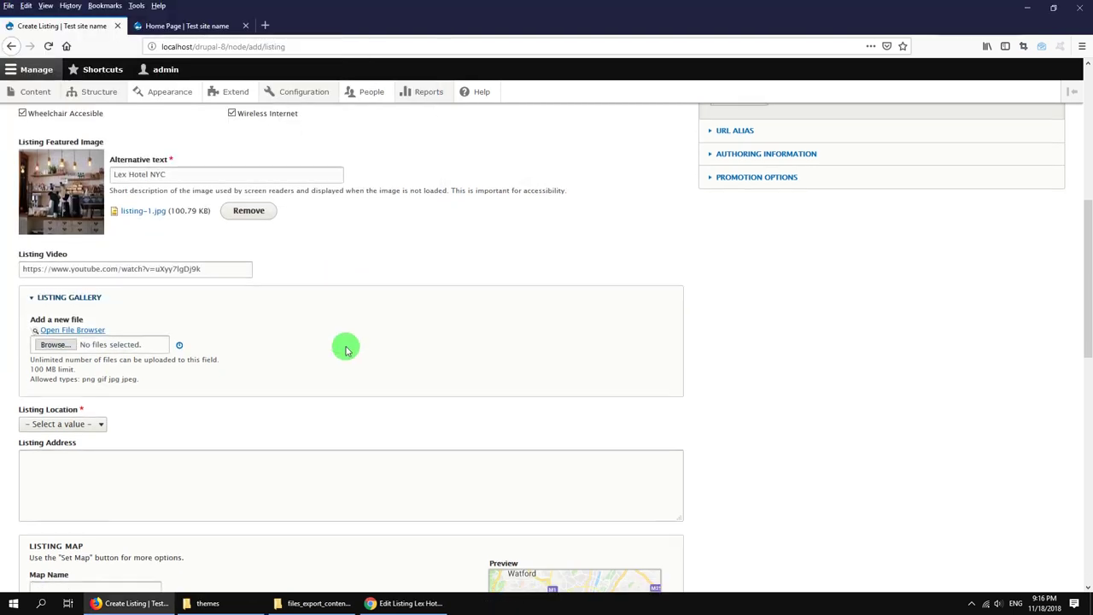
{"action": "scroll", "coordinate": [346, 348], "scroll_direction": "down", "scroll_amount": 2}
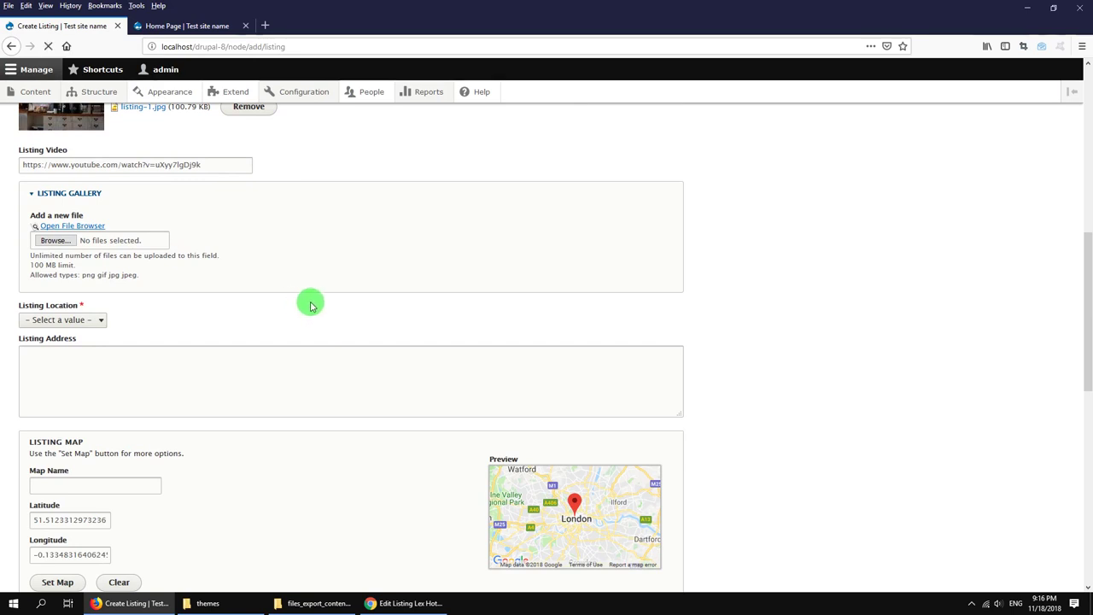
{"action": "scroll", "coordinate": [310, 314], "scroll_direction": "down", "scroll_amount": 2}
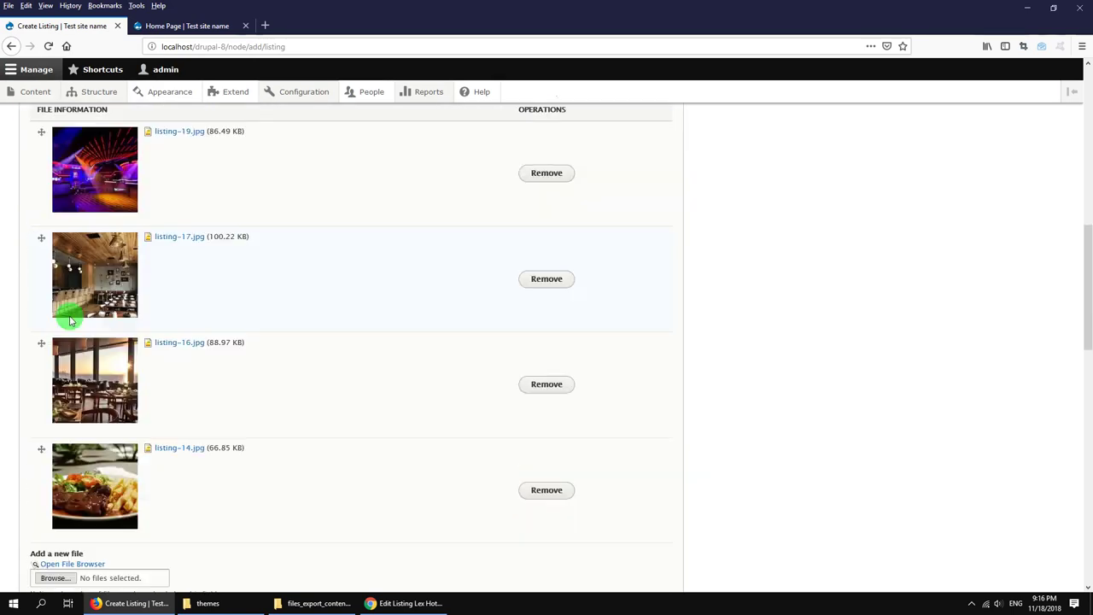
Step: Set the listing location to New York and enter the listing address "Brooklyn, New York"
{"action": "scroll", "coordinate": [270, 379], "scroll_direction": "down", "scroll_amount": 8}
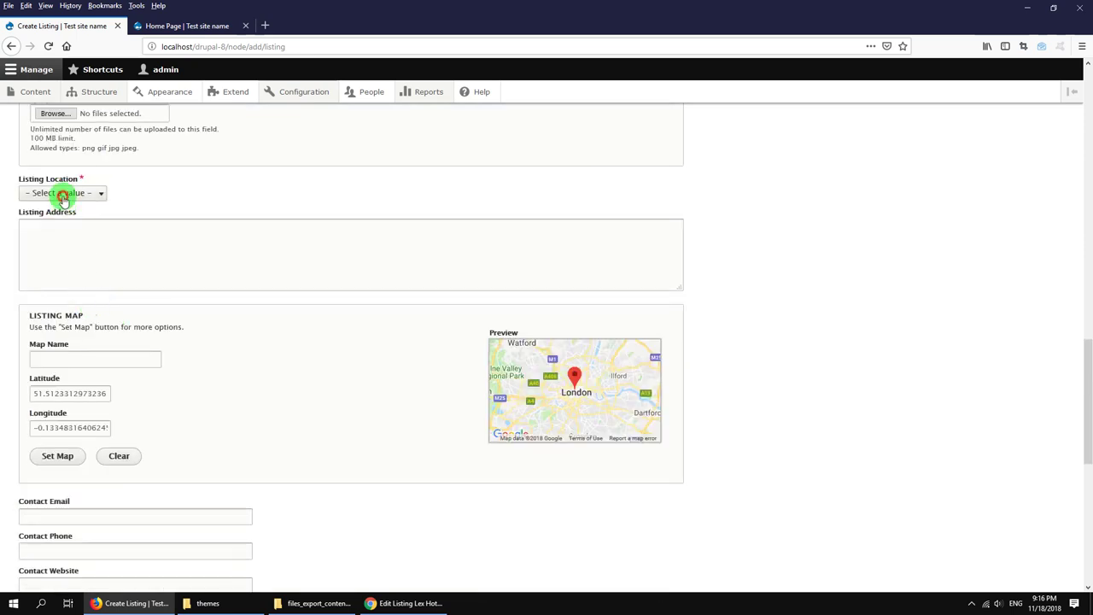
{"action": "left_click", "coordinate": [62, 195]}
{"action": "left_click", "coordinate": [42, 271]}
{"action": "left_click", "coordinate": [111, 264]}
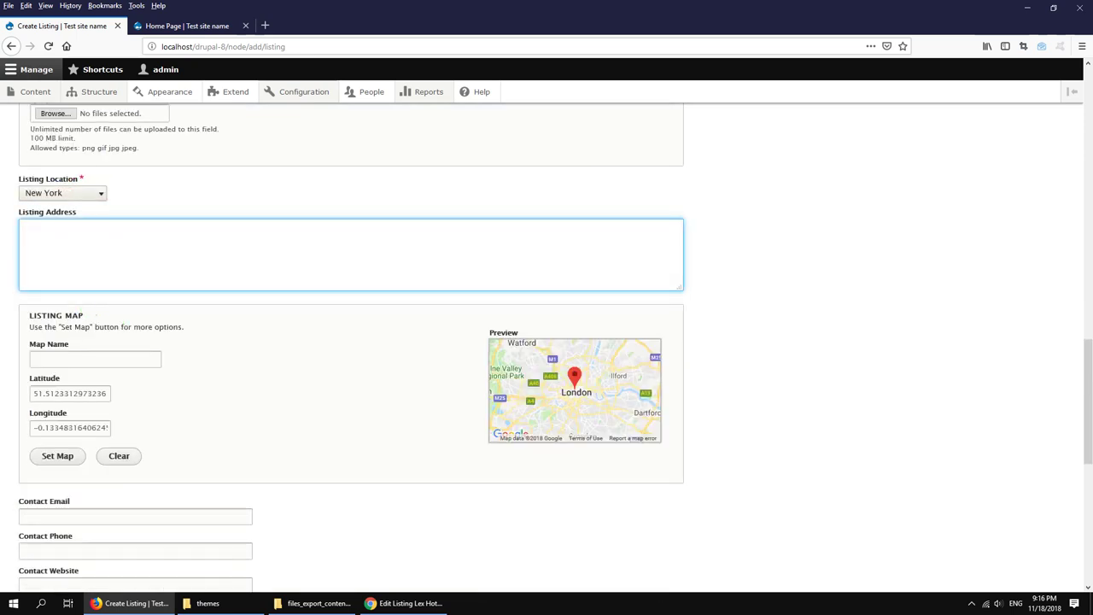
{"action": "key", "text": "alt+Tab"}
{"action": "left_click", "coordinate": [242, 260]}
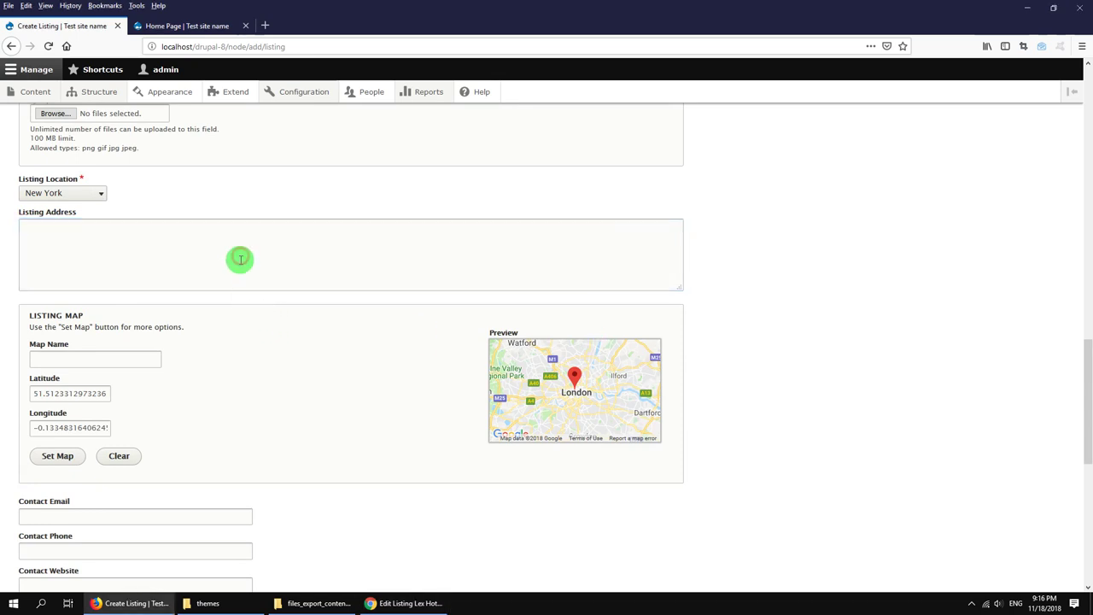
{"action": "type", "text": "Brooklyn, New York"}
Step: Set the listing map's latitude to 40.7100227 and its longitude to -73.9437711
{"action": "scroll", "coordinate": [234, 373], "scroll_direction": "down", "scroll_amount": 1}
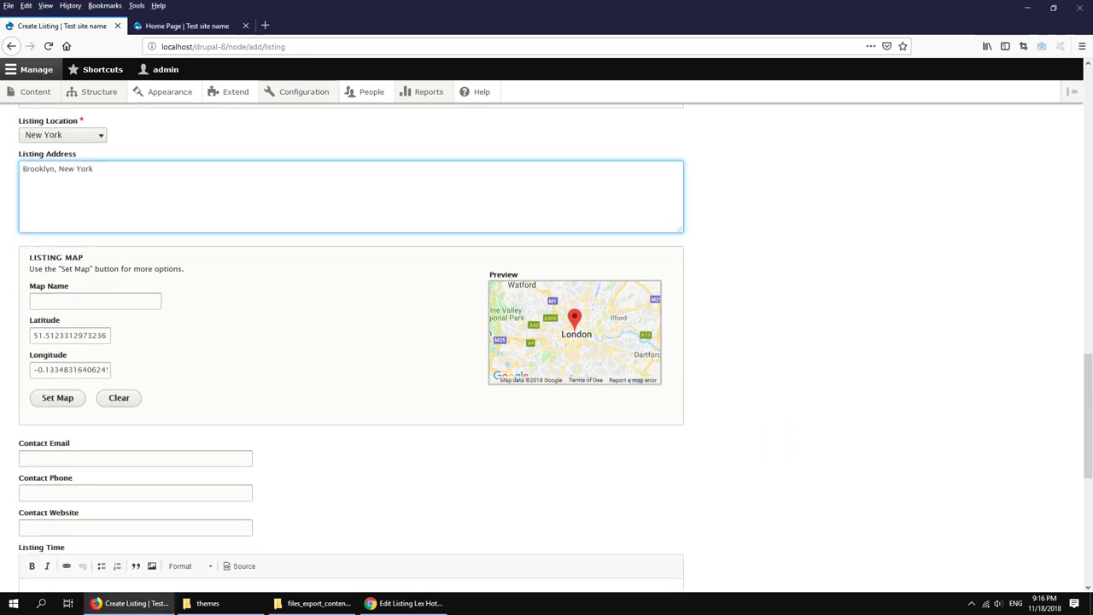
{"action": "key", "text": "alt+Tab"}
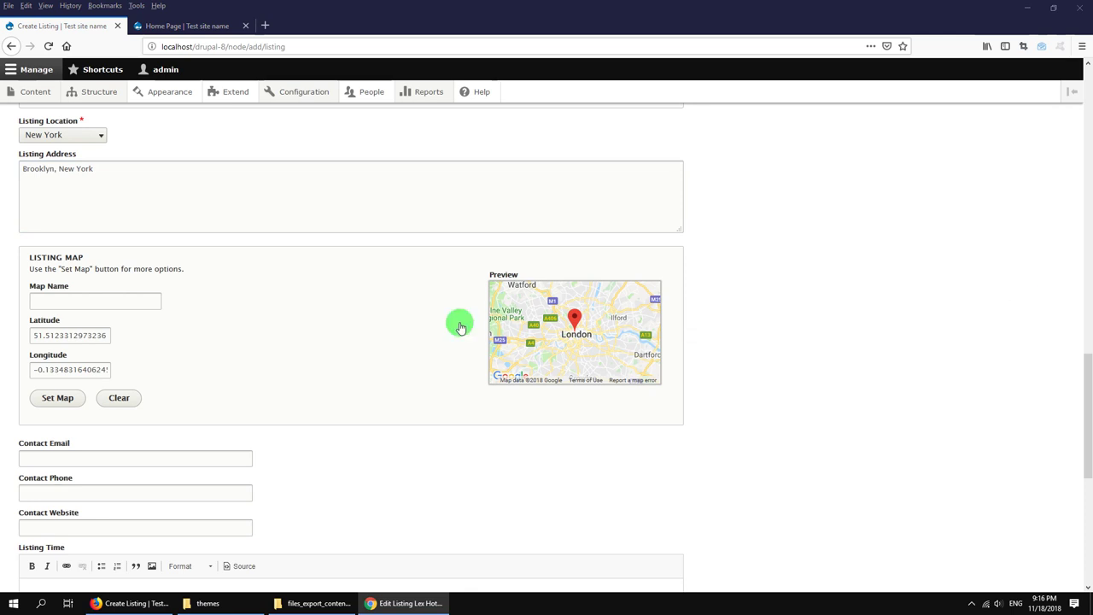
{"action": "key", "text": "alt+Tab"}
{"action": "triple_click", "coordinate": [88, 335]}
{"action": "type", "text": "40.7100227"}
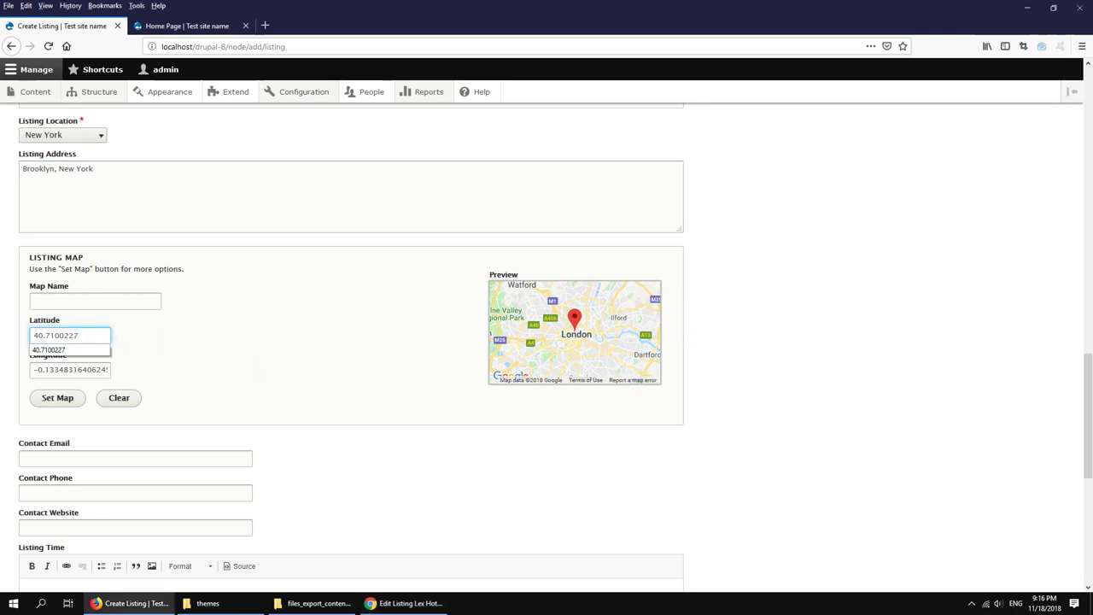
{"action": "key", "text": "alt+Tab"}
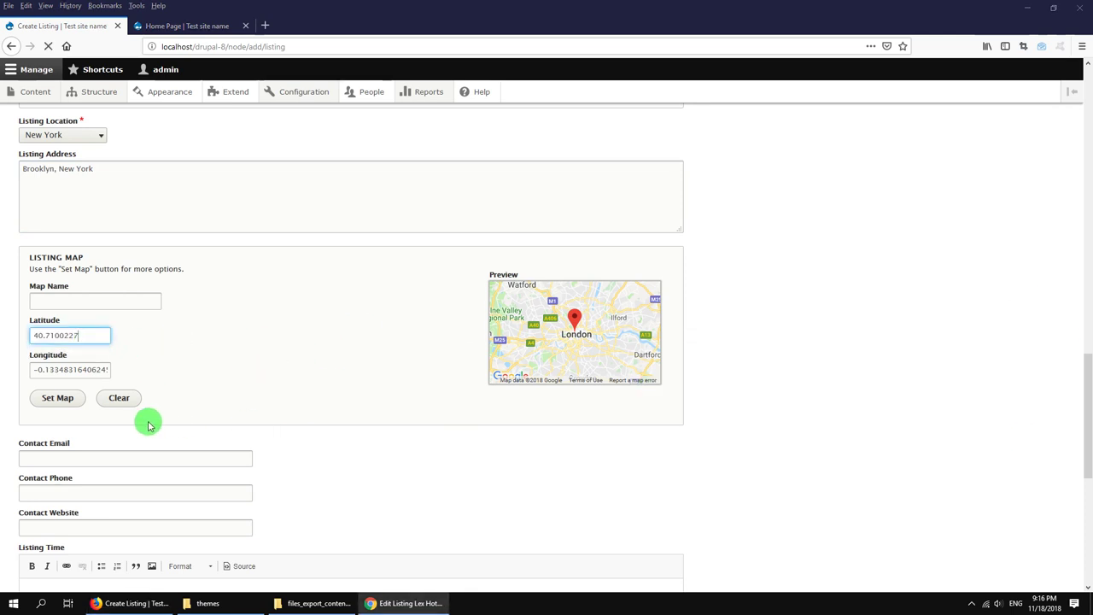
{"action": "left_click", "coordinate": [79, 368]}
{"action": "type", "text": "-73.9437711"}
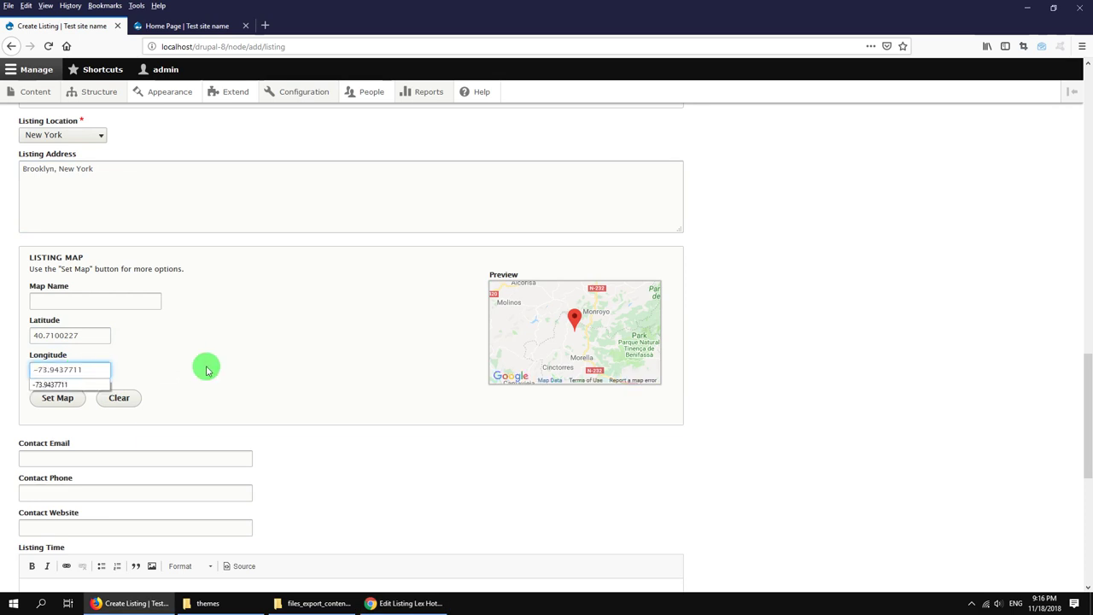
Step: Examine the map marker settings for the listing map and close them without inserting a map
{"action": "left_click", "coordinate": [60, 400]}
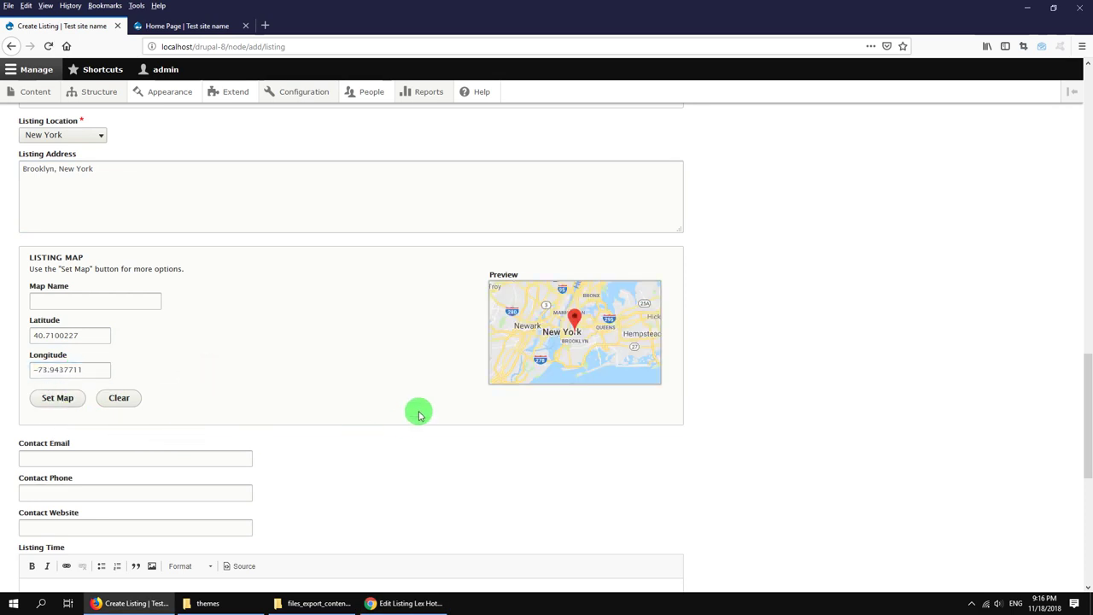
{"action": "left_click", "coordinate": [76, 400]}
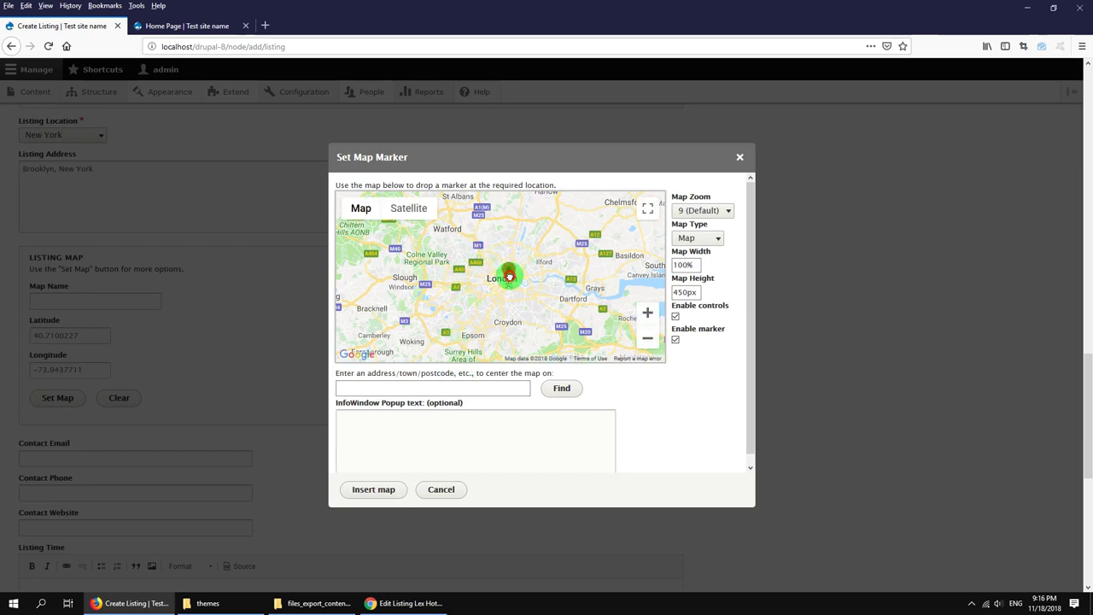
{"action": "left_click", "coordinate": [509, 275]}
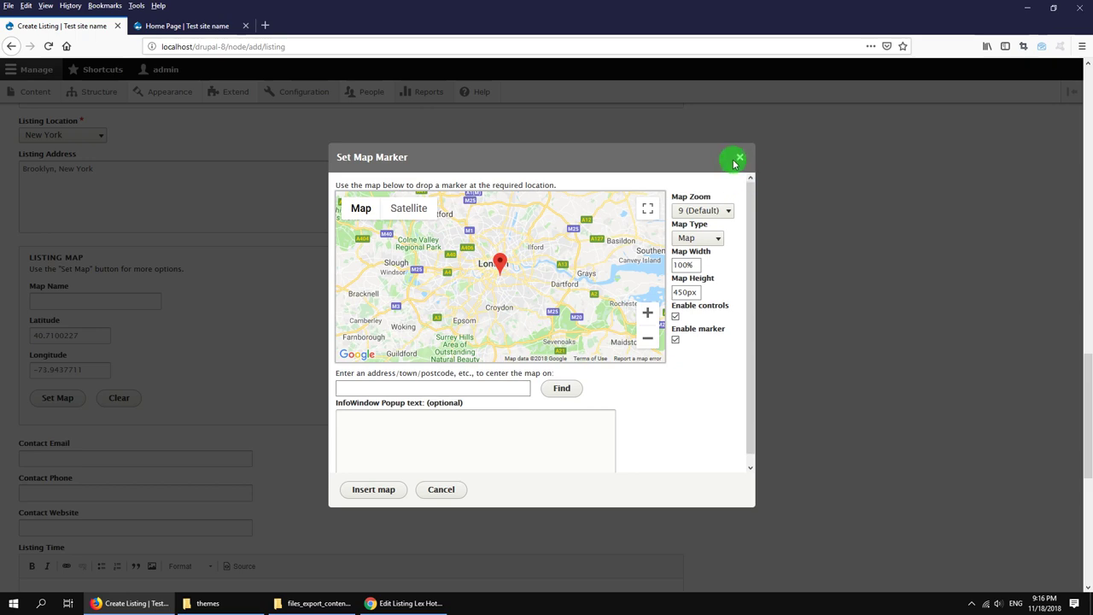
{"action": "left_click", "coordinate": [738, 161]}
Step: Fill in the listing's contact email and contact phone with the values copied from the reference listing
{"action": "scroll", "coordinate": [248, 470], "scroll_direction": "down", "scroll_amount": 3}
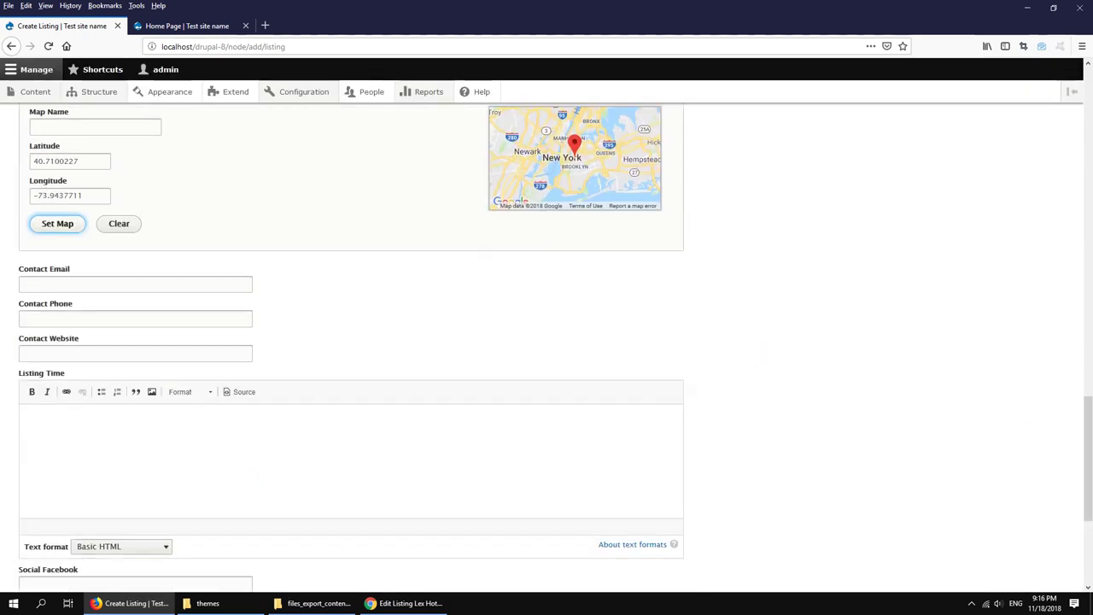
{"action": "key", "text": "alt+Tab"}
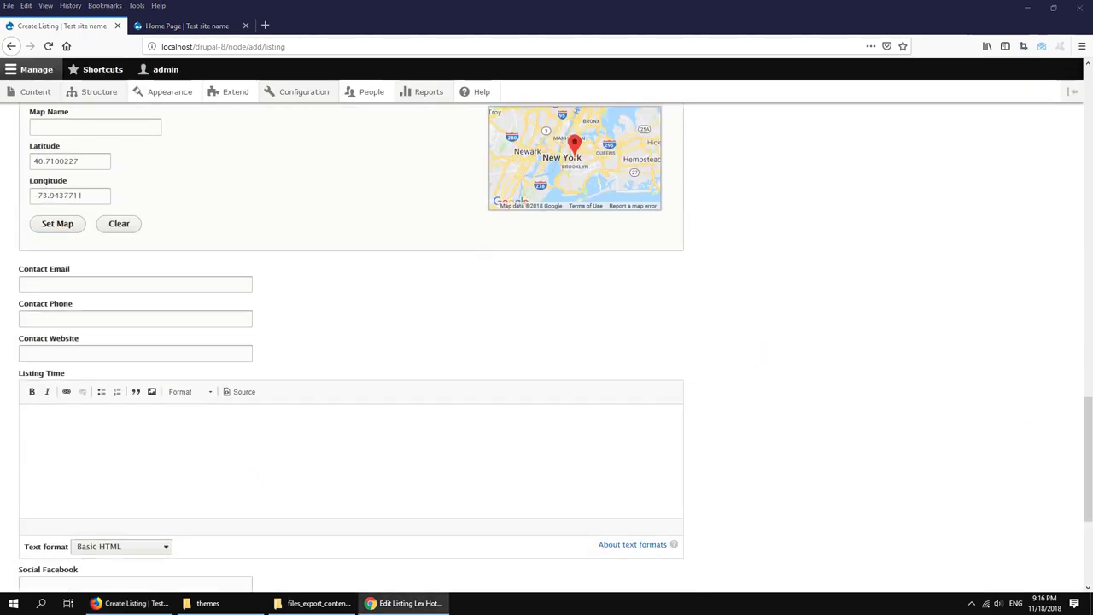
{"action": "left_click", "coordinate": [171, 285]}
{"action": "key", "text": "ctrl+v"}
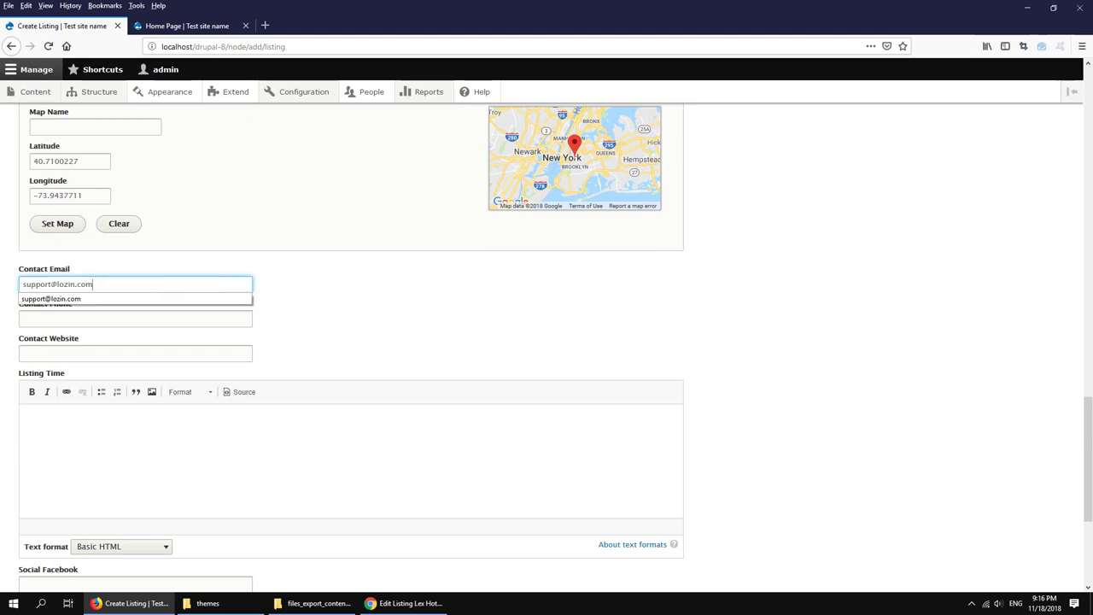
{"action": "key", "text": "alt+Tab"}
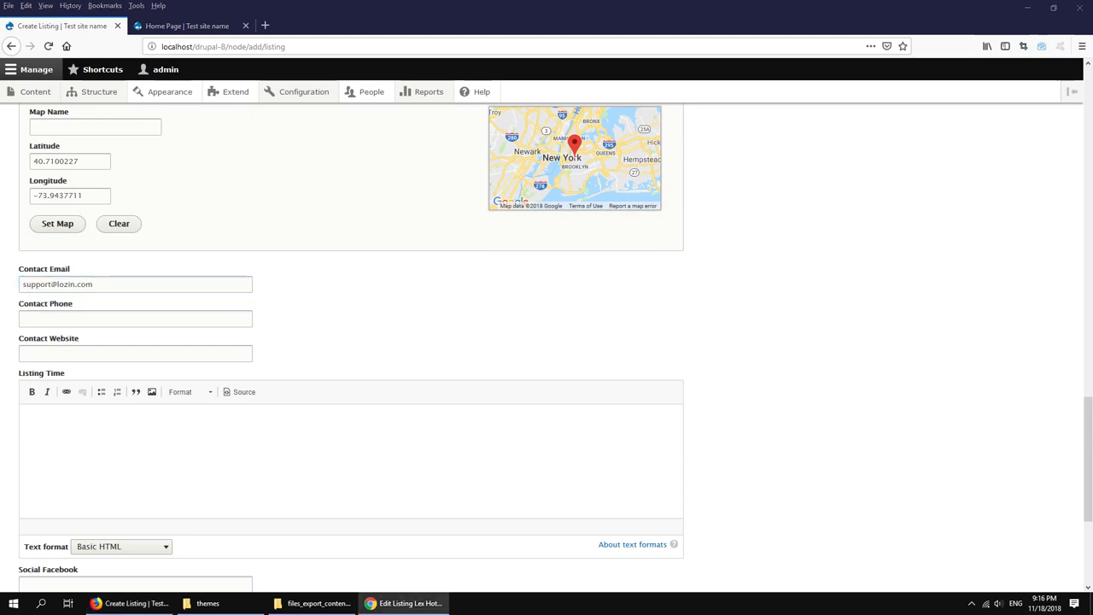
{"action": "left_click", "coordinate": [134, 323]}
{"action": "key", "text": "ctrl+v"}
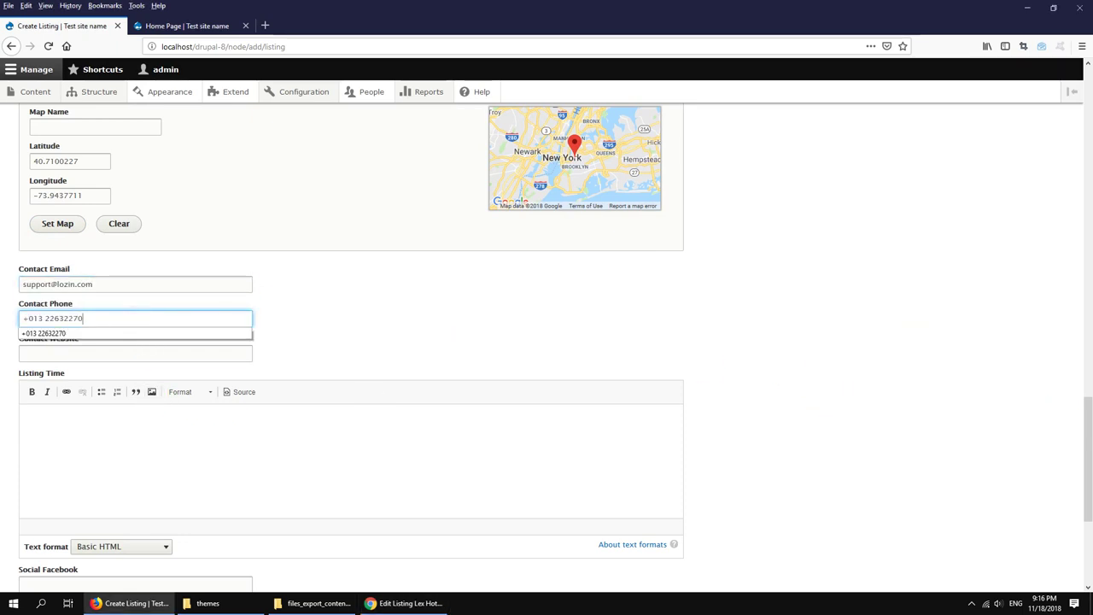
{"action": "key", "text": "alt+Tab"}
{"action": "key", "text": "alt+Tab"}
{"action": "left_click", "coordinate": [203, 351]}
{"action": "type", "text": "http://gaviasthemes.com"}
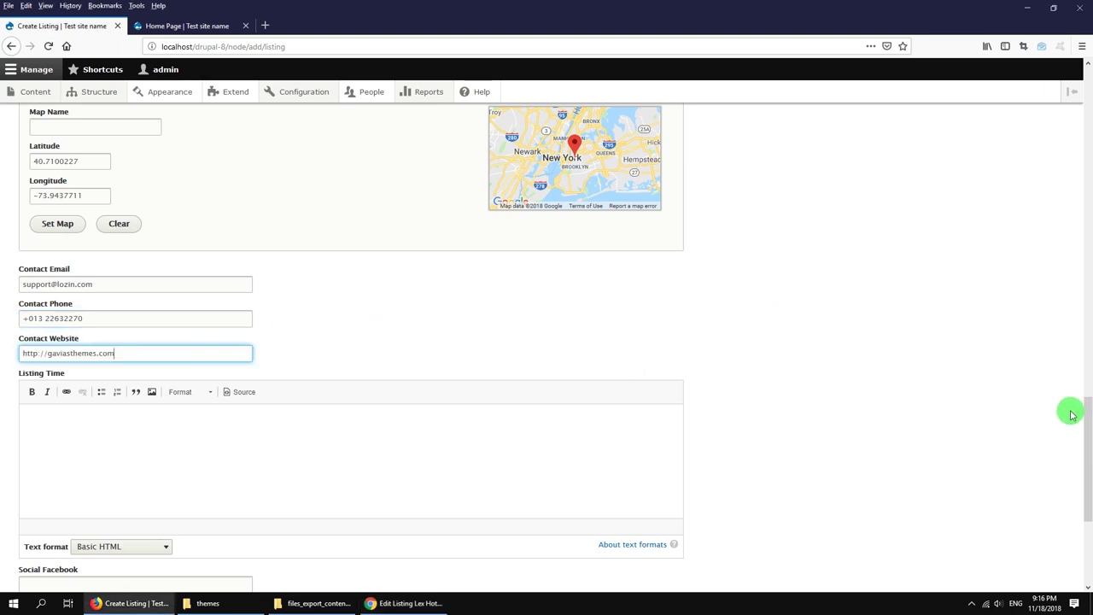
Step: Enter the listing time as a bulleted list: Tuesday and Wednesday Closed, Monday 12:00 am - 12:10 pm, Thursday through Sunday 12:10 am - 12:10 pm
{"action": "key", "text": "alt+Tab"}
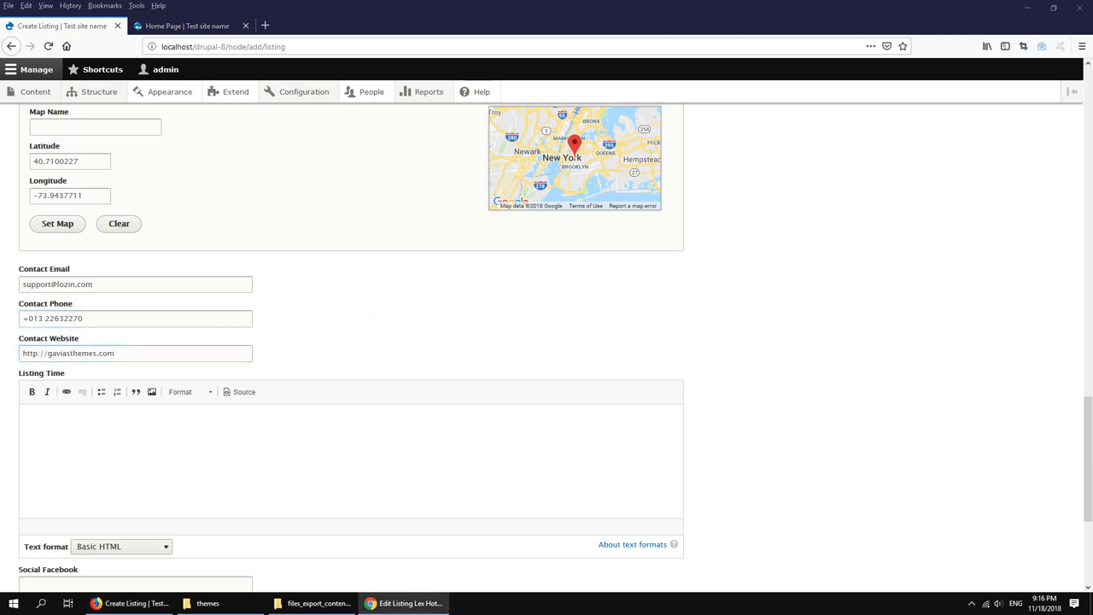
{"action": "left_click", "coordinate": [358, 434]}
{"action": "type", "text": "Tuesday: Closed Wednesday: Closed Monday: 12:00 am - 12:10 pm Thursday: 12:10 am - 12:10 pm Friday: 12:10 am - 12:10 pm Saturday: 12:10 am - 12:10 pm Sunday: 12:10 am - 12:10 pm"}
Step: Set the Facebook, Twitter, Google and Linkedin social links to "#" and save the listing
{"action": "scroll", "coordinate": [355, 435], "scroll_direction": "down", "scroll_amount": 3}
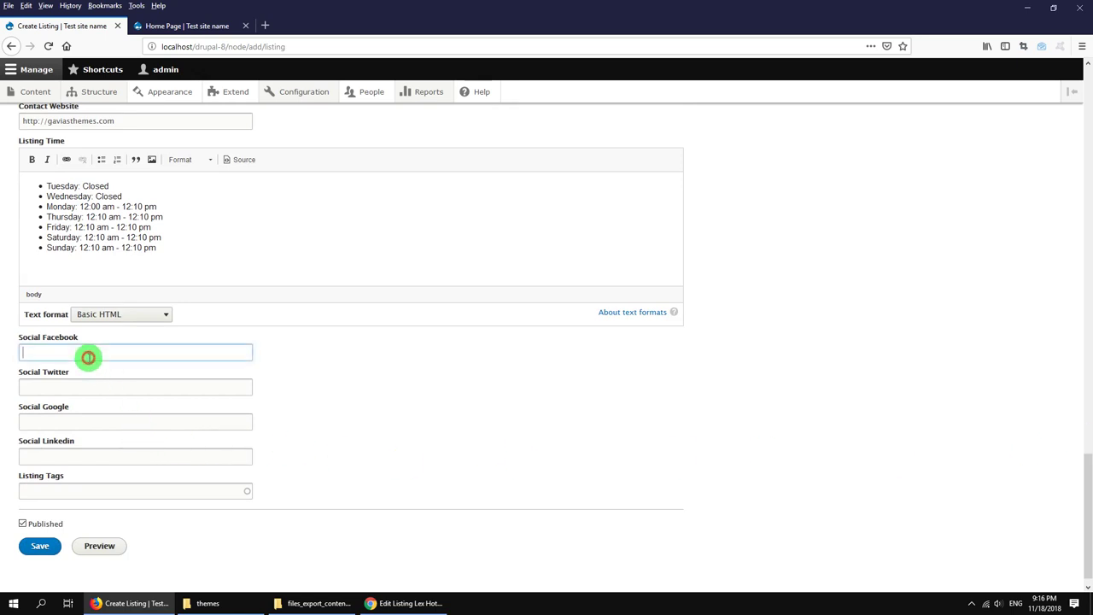
{"action": "type", "text": "#"}
{"action": "left_click", "coordinate": [69, 389]}
{"action": "type", "text": "#"}
{"action": "left_click", "coordinate": [56, 422]}
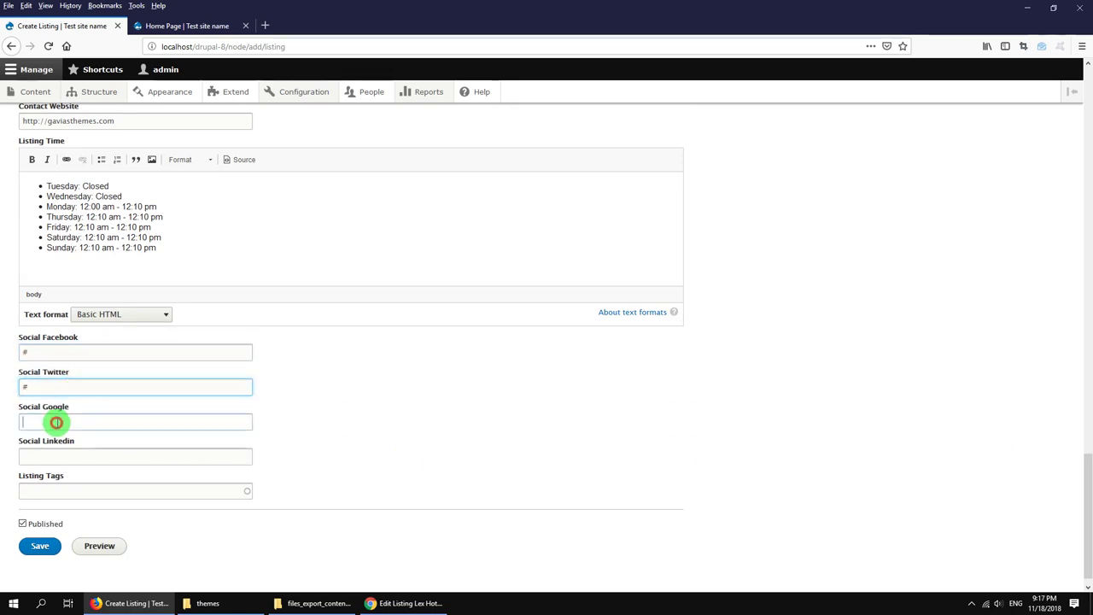
{"action": "type", "text": "#"}
{"action": "left_click", "coordinate": [45, 457]}
{"action": "type", "text": "#"}
{"action": "left_click", "coordinate": [36, 547]}
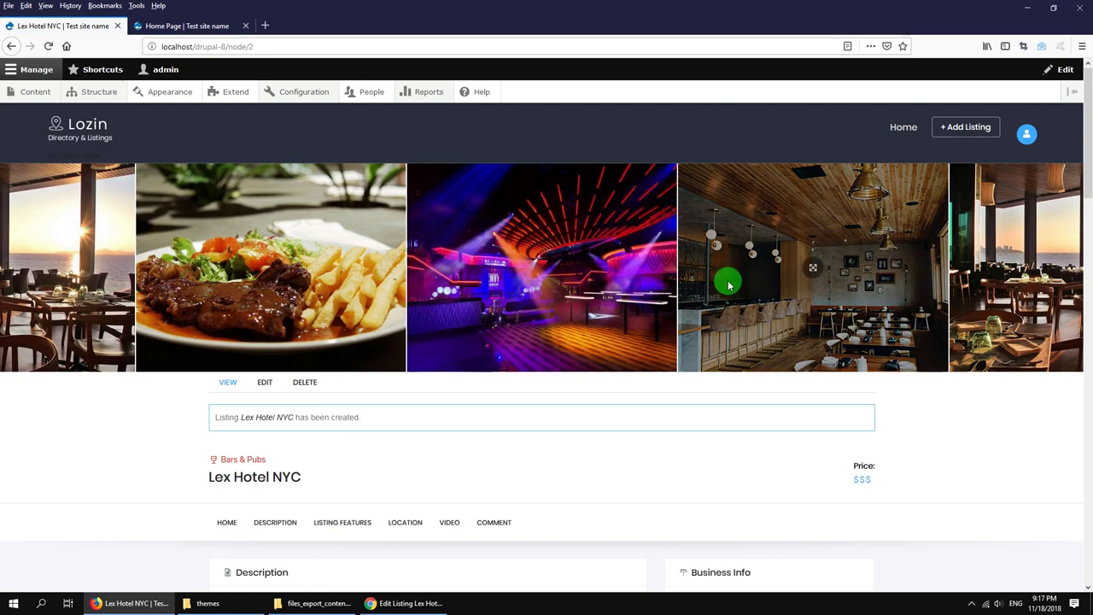
Step: Examine the Lex Hotel NYC image gallery in the carousel and in the enlarged image viewer
{"action": "left_click_drag", "start_coordinate": [636, 295], "coordinate": [420, 293]}
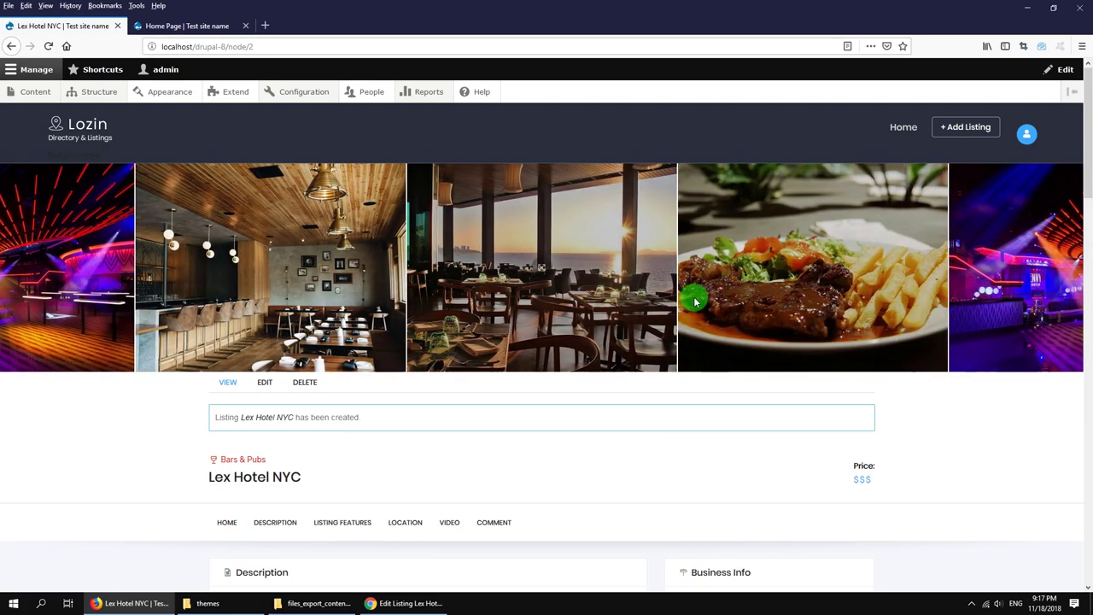
{"action": "left_click_drag", "start_coordinate": [735, 301], "coordinate": [459, 293]}
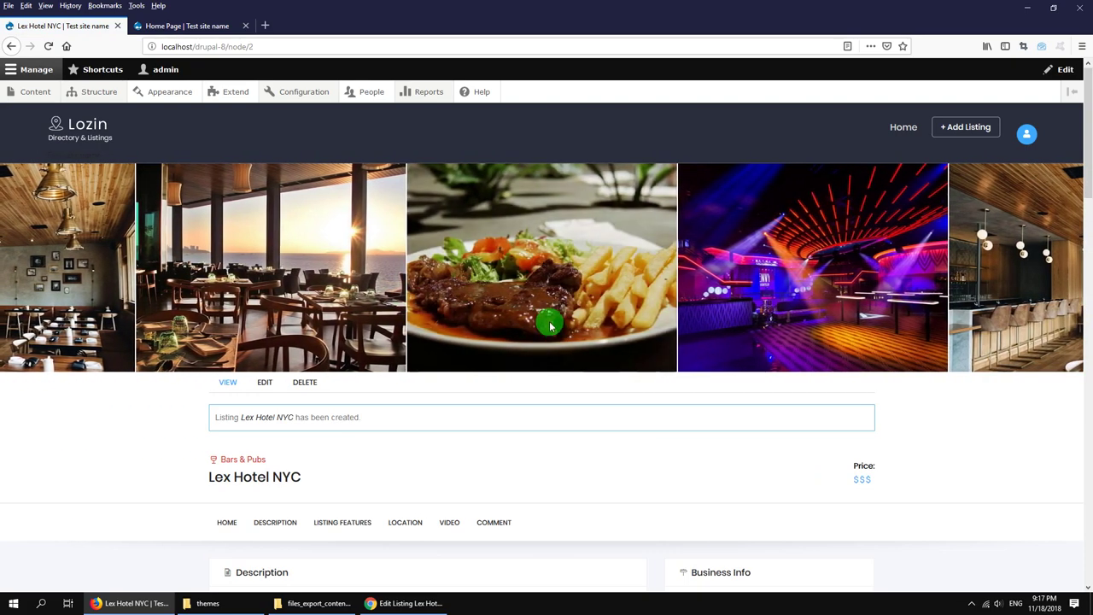
{"action": "left_click", "coordinate": [543, 275]}
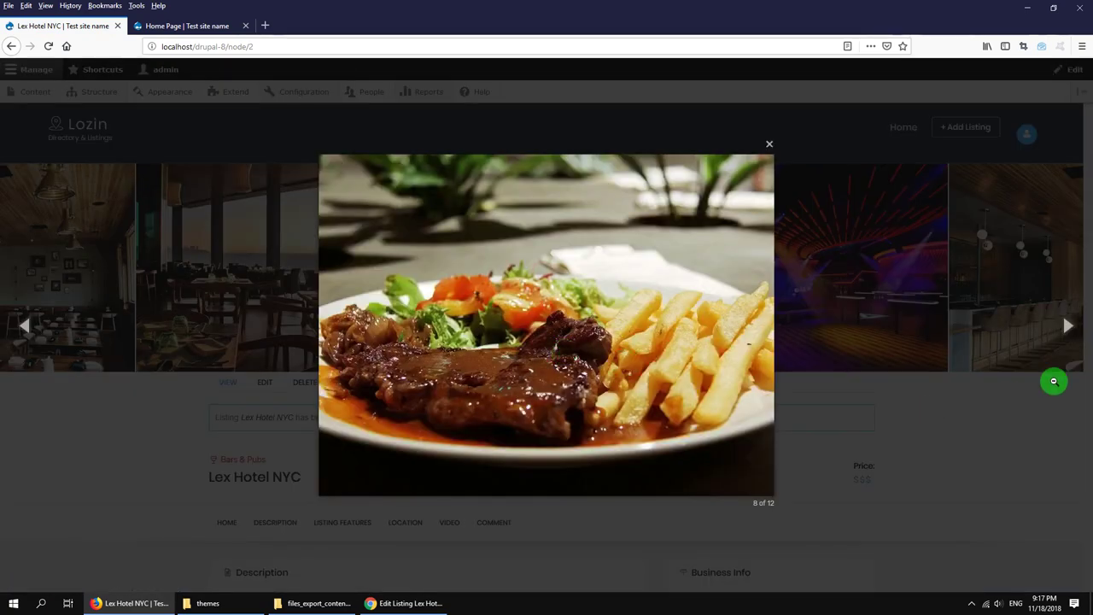
{"action": "left_click", "coordinate": [1067, 329]}
{"action": "left_click", "coordinate": [1067, 329]}
{"action": "left_click", "coordinate": [1068, 331]}
{"action": "left_click", "coordinate": [1067, 333]}
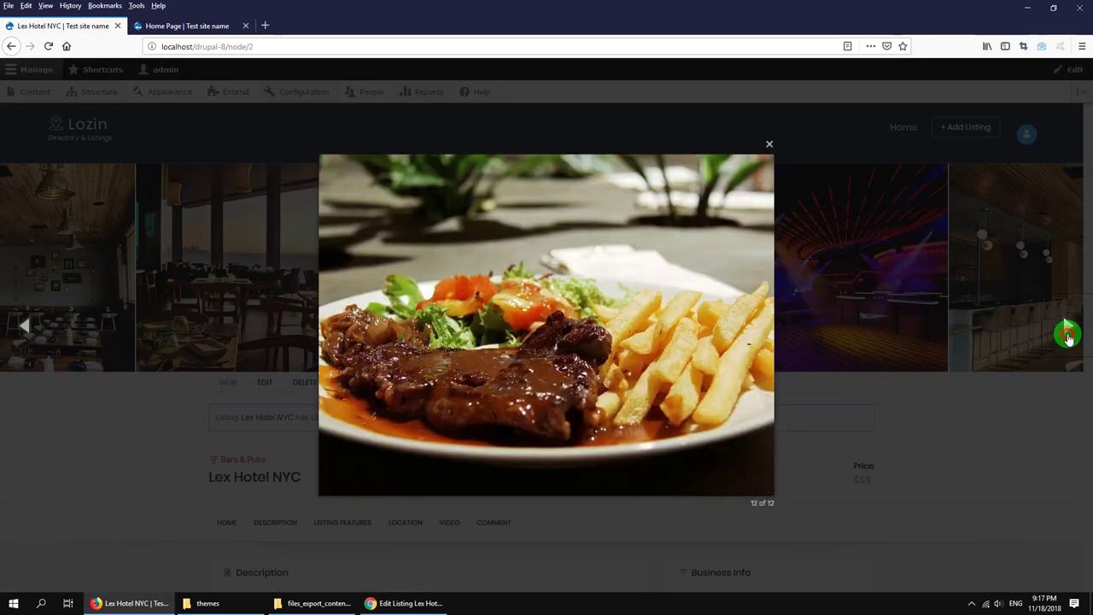
{"action": "left_click", "coordinate": [1067, 333]}
{"action": "left_click", "coordinate": [770, 145]}
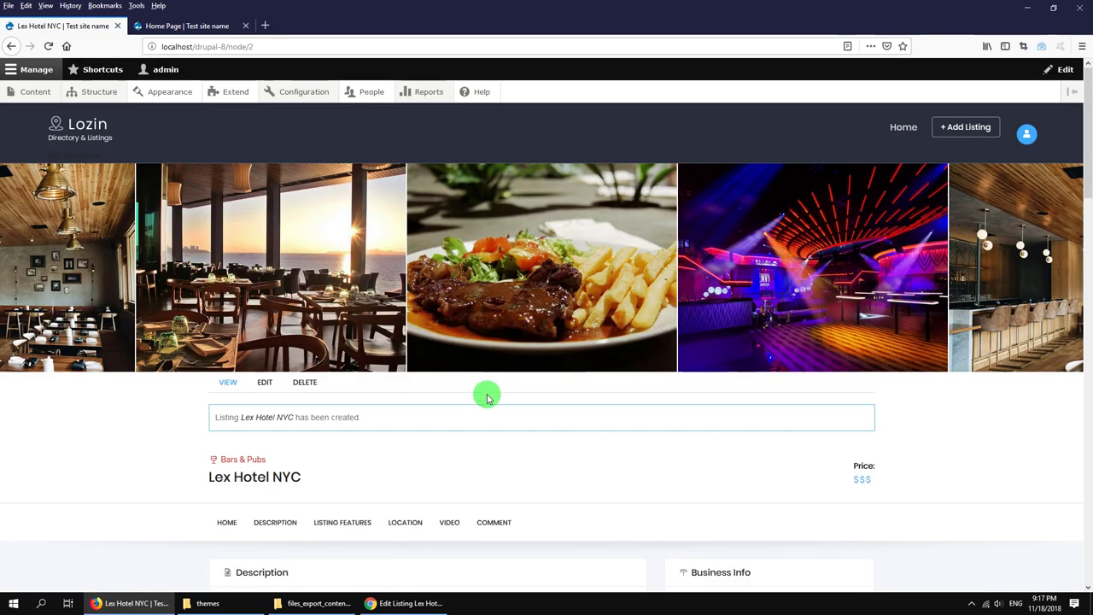
Step: Review the Lex Hotel NYC page's description, amenities, business info, location, video and comment sections
{"action": "scroll", "coordinate": [487, 397], "scroll_direction": "down", "scroll_amount": 5}
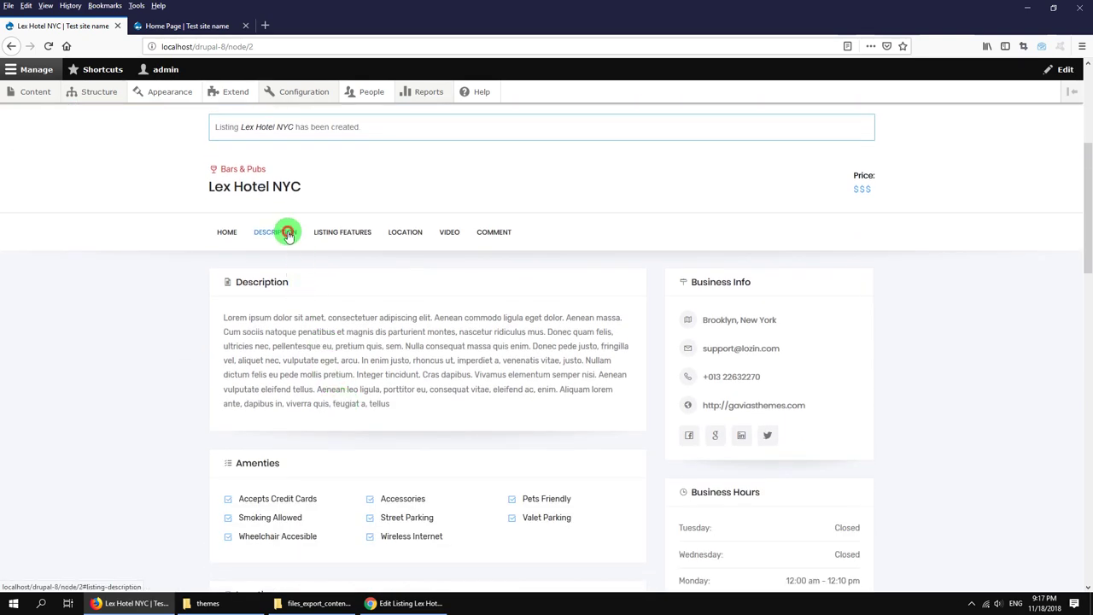
{"action": "scroll", "coordinate": [312, 287], "scroll_direction": "down", "scroll_amount": 4}
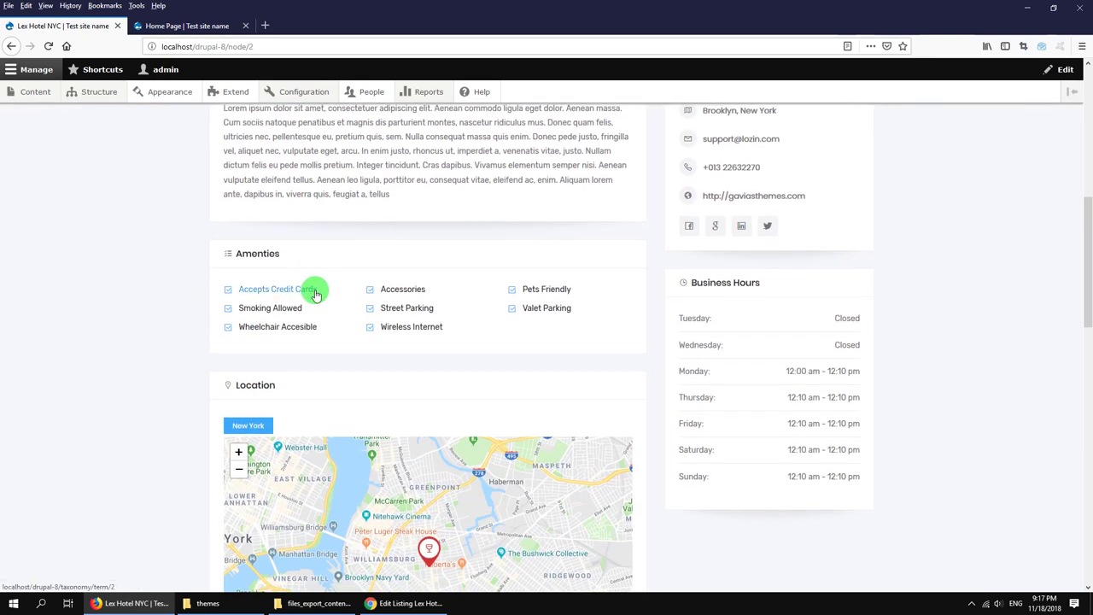
{"action": "scroll", "coordinate": [315, 293], "scroll_direction": "down", "scroll_amount": 10}
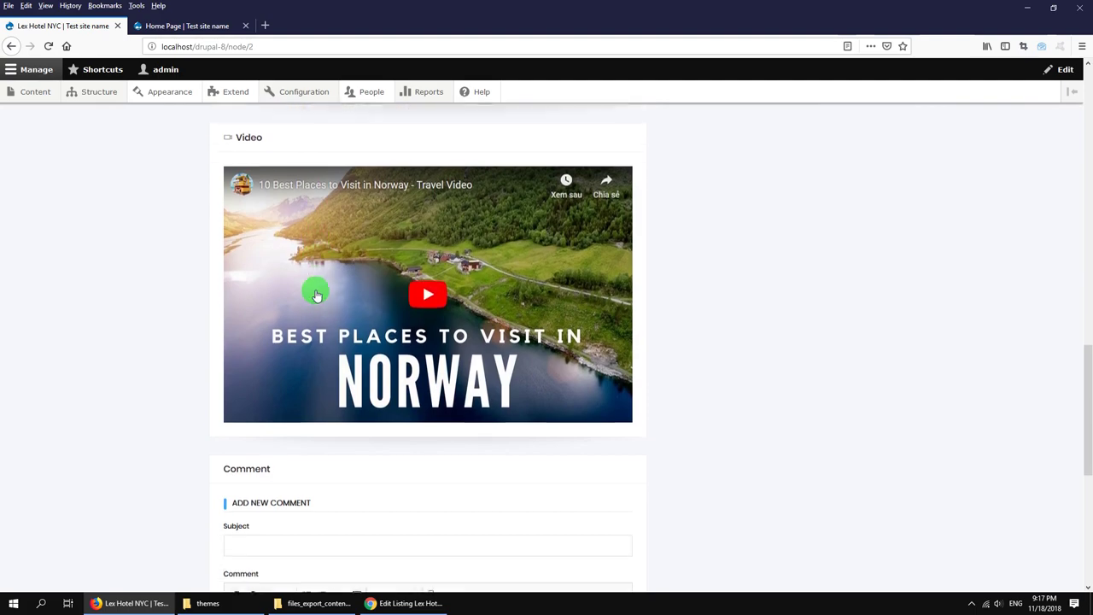
{"action": "scroll", "coordinate": [316, 294], "scroll_direction": "down", "scroll_amount": 3}
{"action": "scroll", "coordinate": [415, 305], "scroll_direction": "down", "scroll_amount": 3}
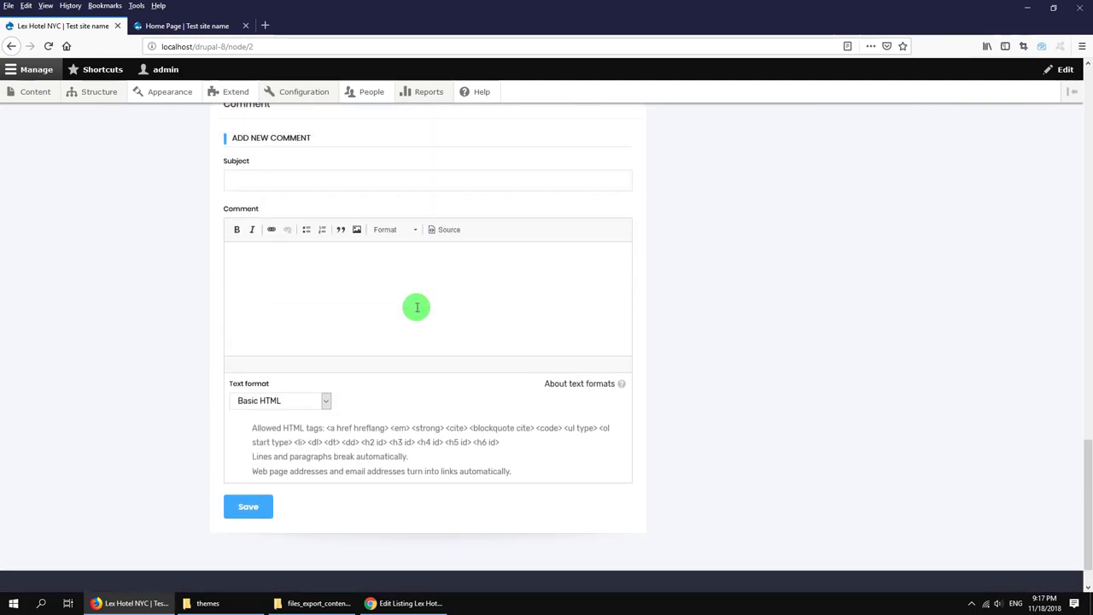
{"action": "scroll", "coordinate": [417, 308], "scroll_direction": "up", "scroll_amount": 15}
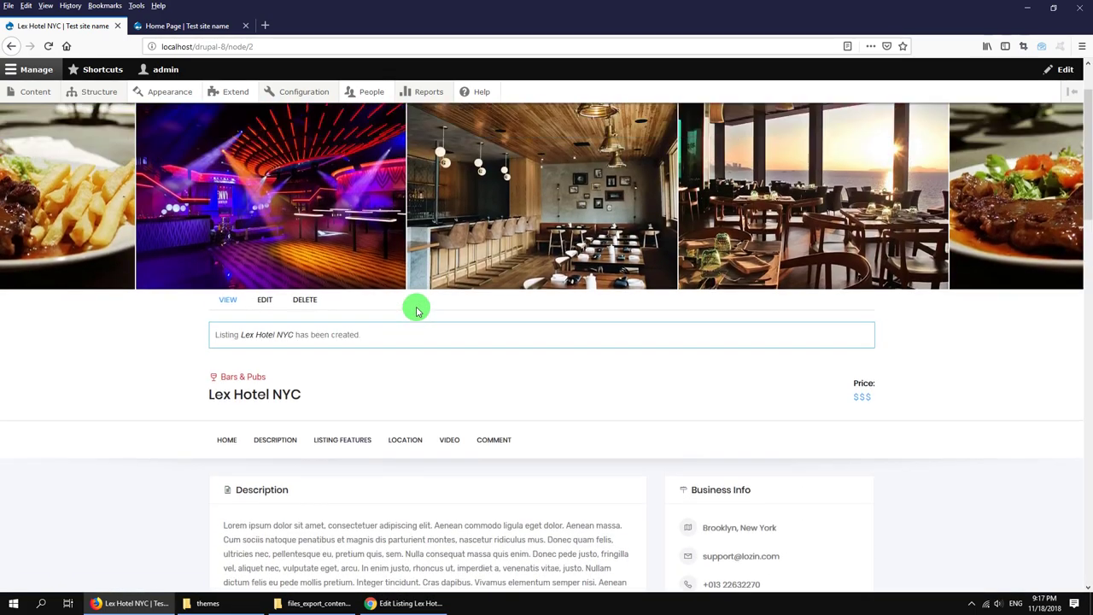
{"action": "scroll", "coordinate": [417, 310], "scroll_direction": "up", "scroll_amount": 2}
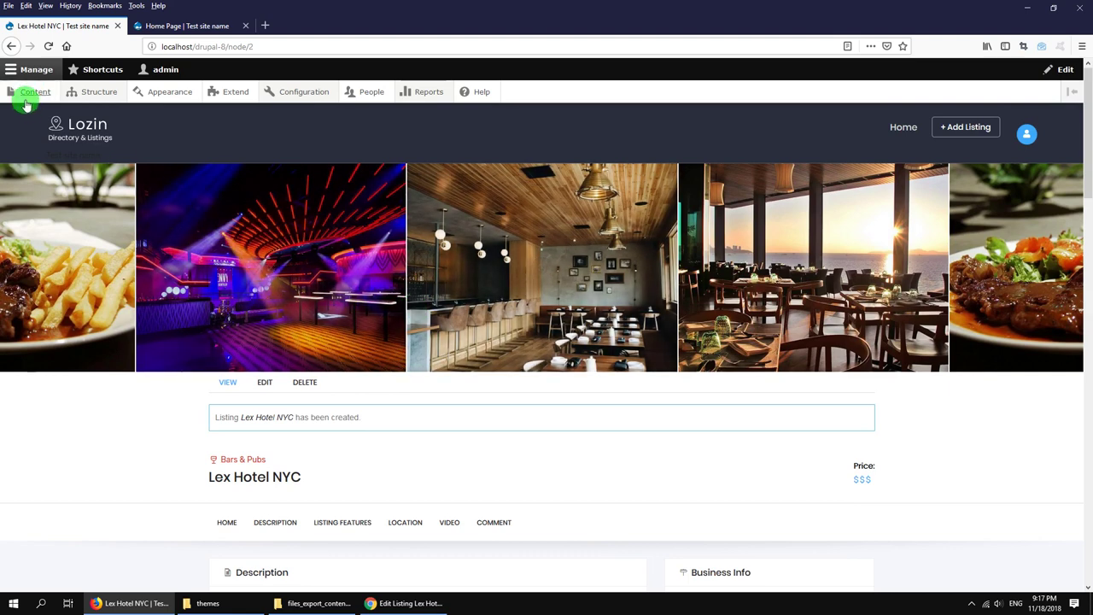
Step: Start adding a new content item of the Listing type
{"action": "mouse_move", "coordinate": [36, 98]}
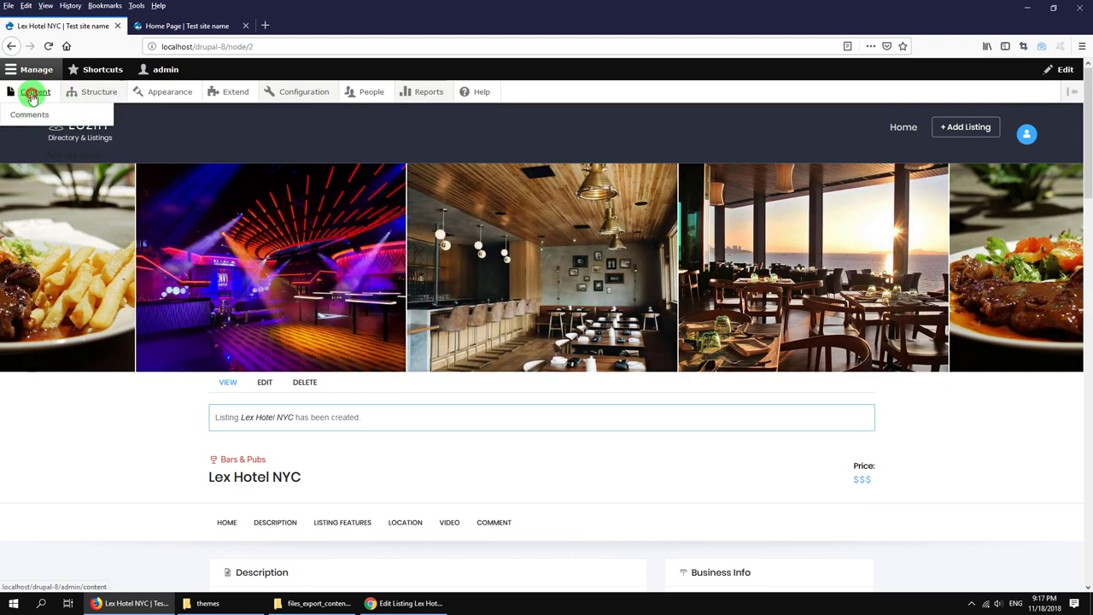
{"action": "left_click", "coordinate": [32, 97]}
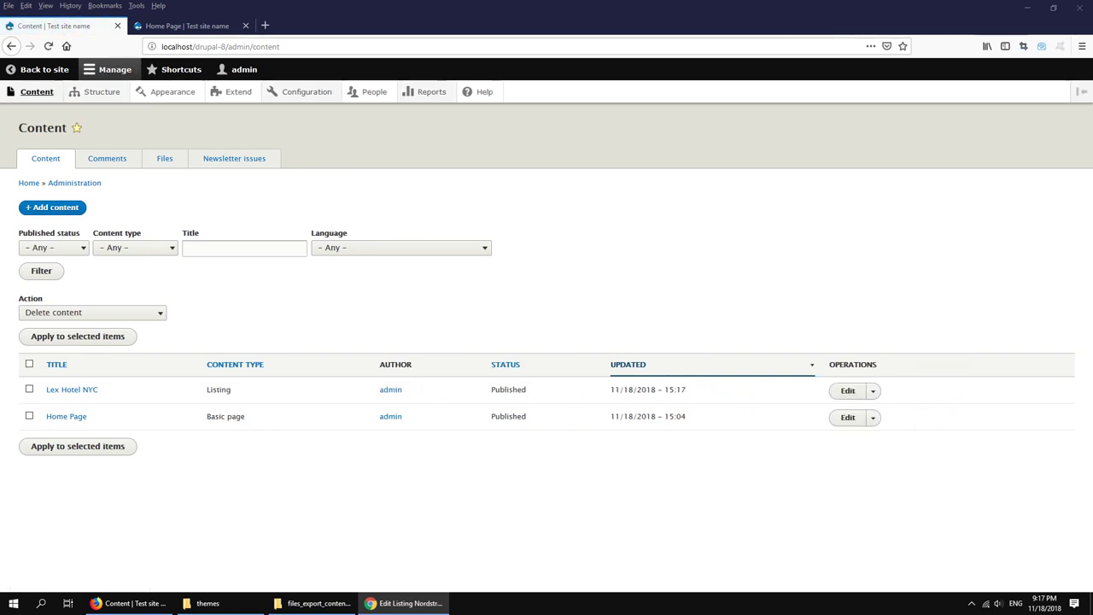
{"action": "left_click", "coordinate": [59, 208]}
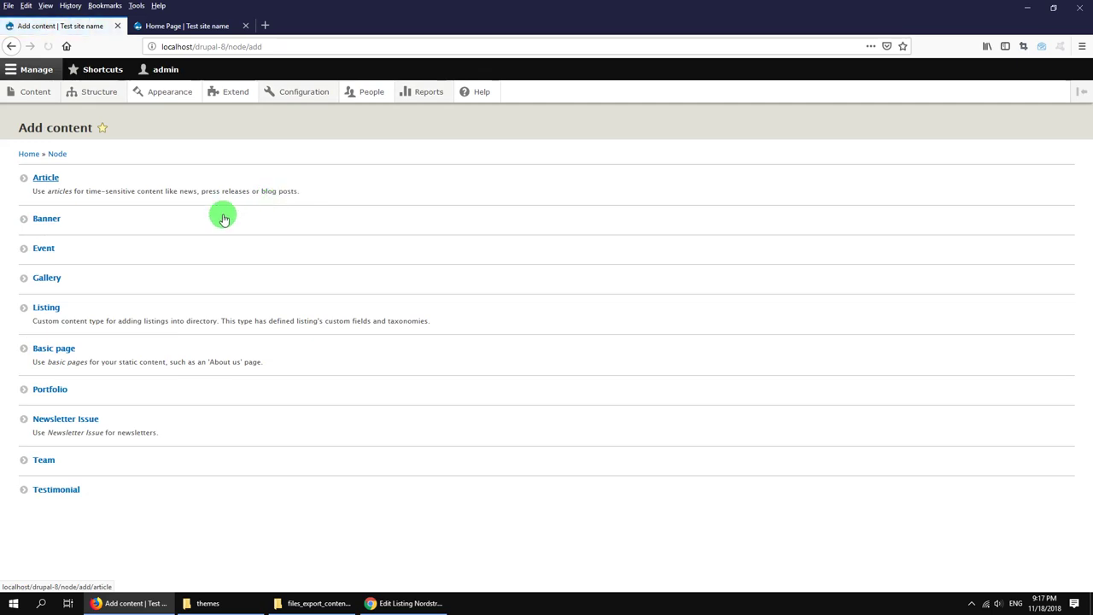
{"action": "left_click", "coordinate": [51, 310]}
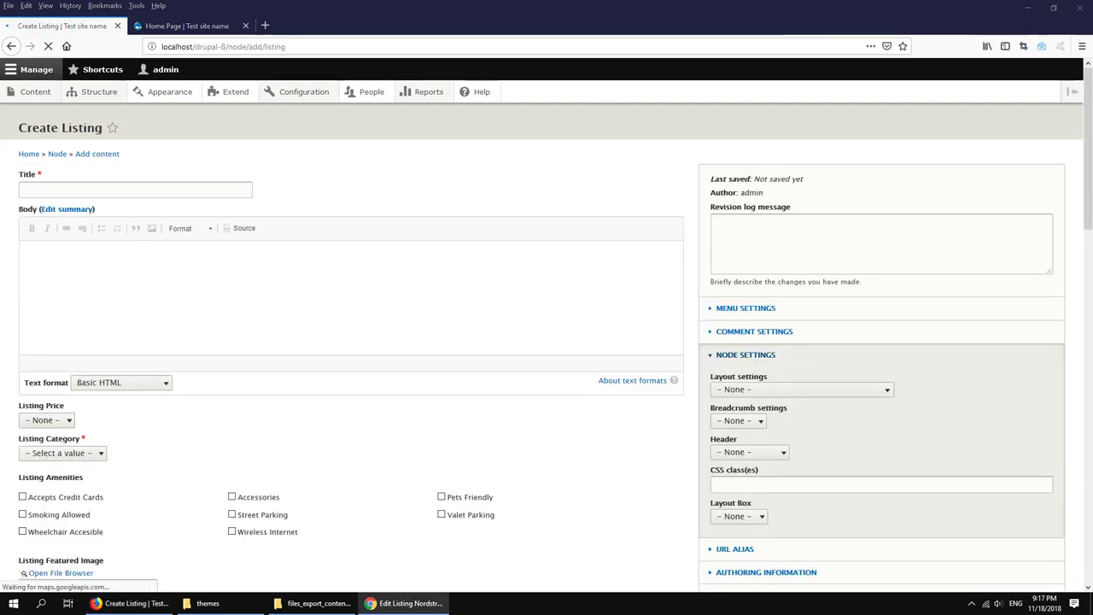
Step: Title the new listing "Nordstrom Rack Union Square" and fill its body with the "Lorem ipsum dolor sit amet" paragraph
{"action": "left_click", "coordinate": [196, 192]}
{"action": "type", "text": "Nordstrom Rack Union Square"}
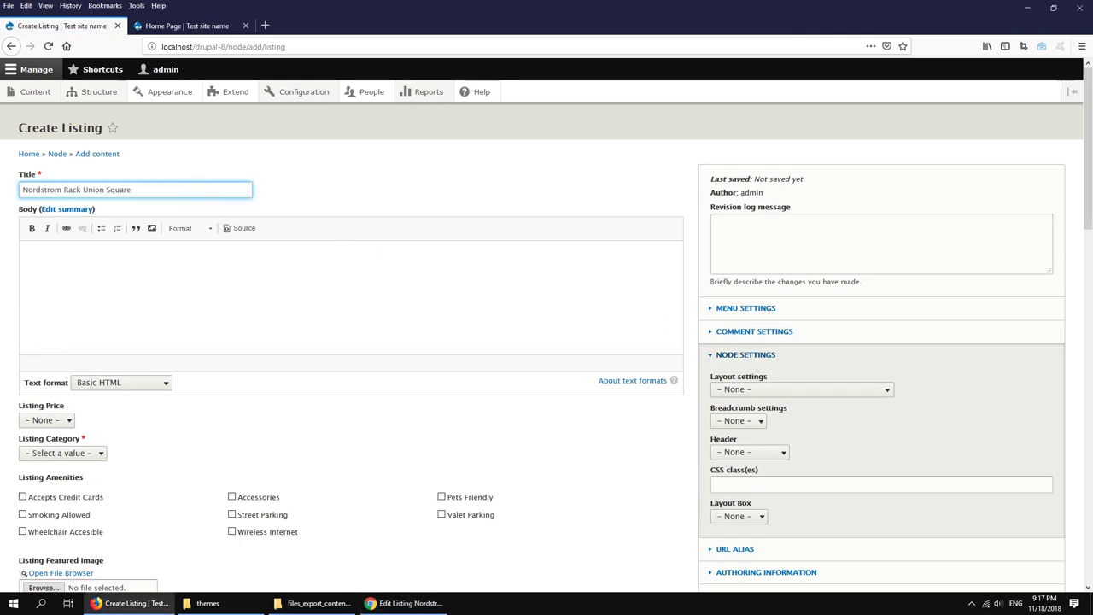
{"action": "key", "text": "alt+Tab"}
{"action": "left_click", "coordinate": [502, 322]}
{"action": "type", "text": "Lorem ipsum dolor sit amet, consectetuer adipiscing elit. Aenean commodo ligula eget dolor. Aenean massa. Cum sociis natoque penatibus et magnis dis parturient montes, nascetur ridiculus mus. Donec quam felis, ultricies nec, pellentesque eu, pretium quis, sem. Nulla consequat massa quis enim. Donec pede justo, fringilla vel, aliquet nec, vulputate eget, arcu. In enim justo, rhoncus ut, imperdiet a, venenatis vitae, justo. Nullam dictum felis eu pede mollis pretium. Integer tincidunt. Cras dapibus. Vivamus elementum semper nisi. Aenean vulputate eleifend tellus. Aenean leo ligula, porttitor eu, consequat vitae, eleifend ac, enim. Aliquam lorem ante, dapibus in, viverra quis, feugiat a, tellus"}
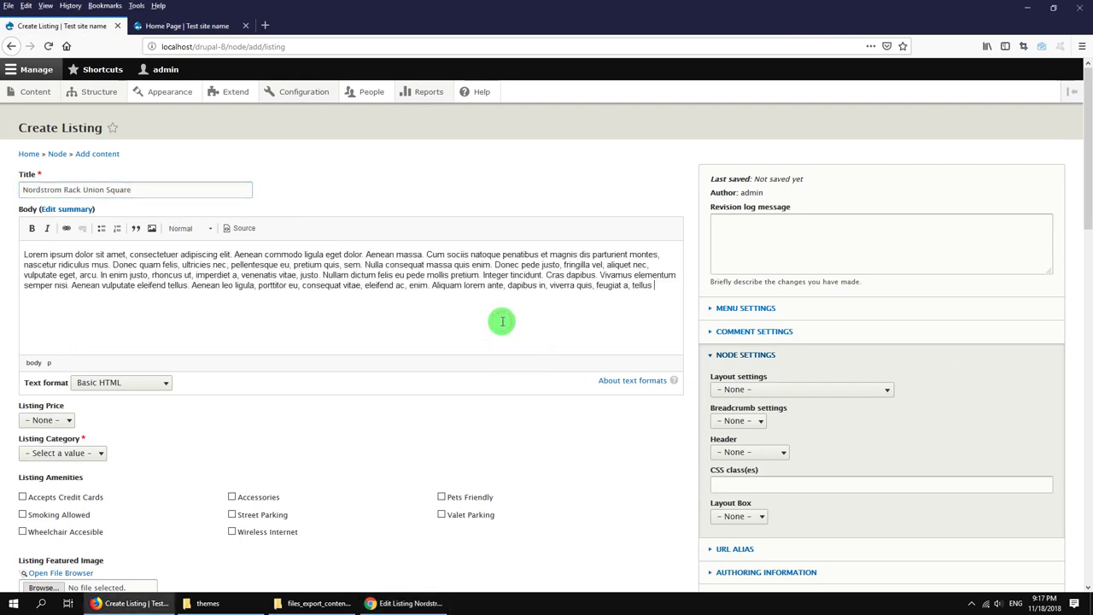
Step: Set the listing price of Nordstrom Rack Union Square to $$$$
{"action": "scroll", "coordinate": [495, 358], "scroll_direction": "down", "scroll_amount": 2}
{"action": "left_click", "coordinate": [60, 305]}
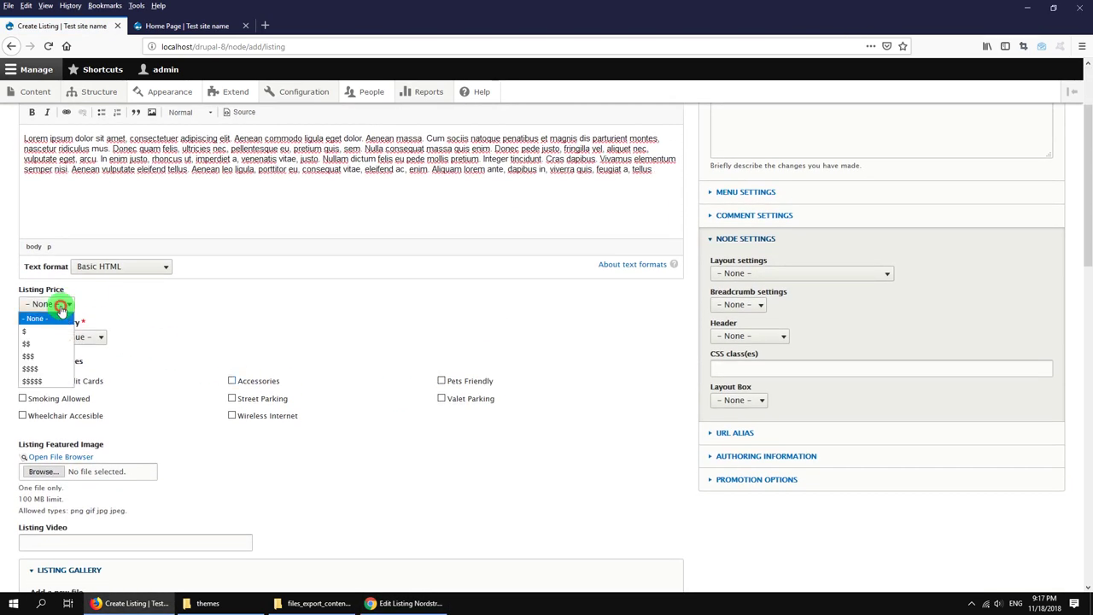
{"action": "left_click", "coordinate": [32, 368]}
Step: Set the listing category to Destinations and enable all of the listing amenities
{"action": "left_click", "coordinate": [39, 336]}
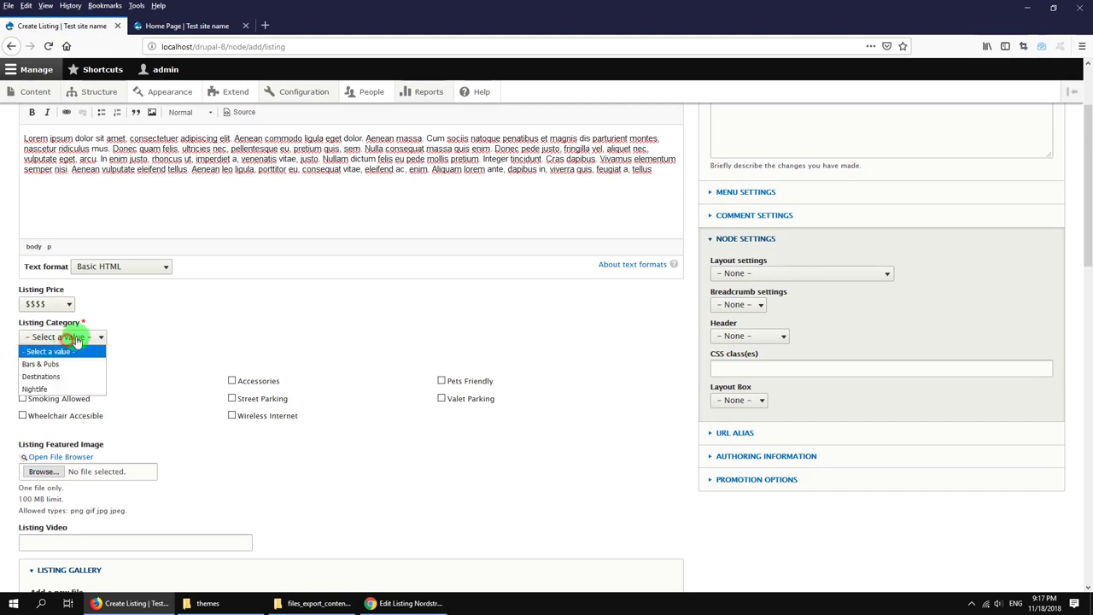
{"action": "left_click", "coordinate": [55, 377]}
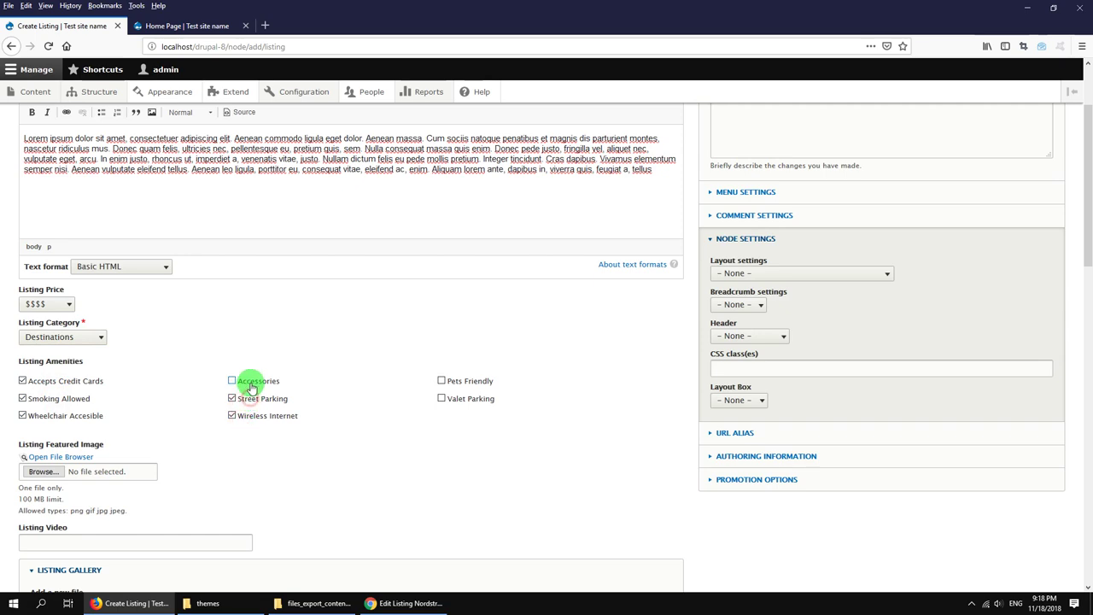
{"action": "left_click", "coordinate": [251, 385]}
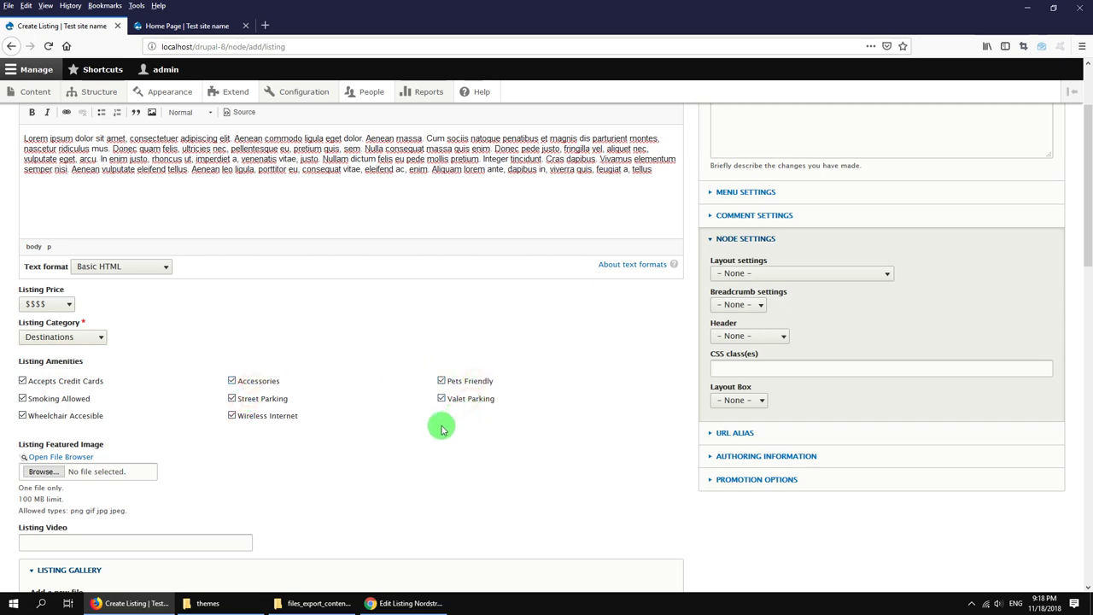
Step: Set listing-2.jpg from the listings folder as the featured image, with the alternative text "Nordstrom Rack Union Square"
{"action": "scroll", "coordinate": [442, 429], "scroll_direction": "down", "scroll_amount": 3}
{"action": "left_click", "coordinate": [81, 341]}
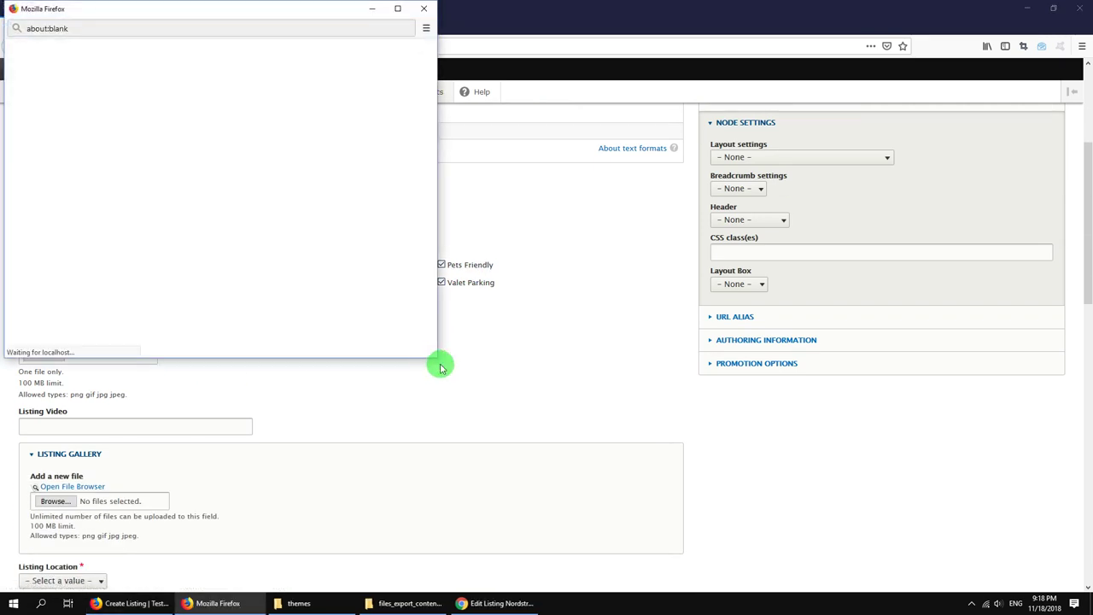
{"action": "scroll", "coordinate": [222, 203], "scroll_direction": "down", "scroll_amount": 1}
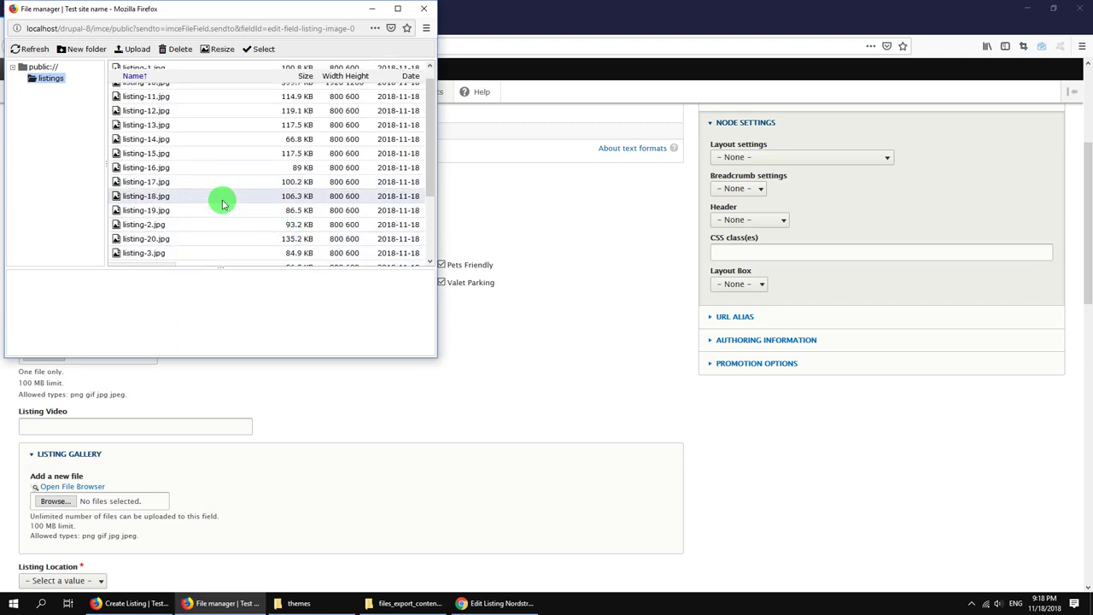
{"action": "scroll", "coordinate": [222, 203], "scroll_direction": "down", "scroll_amount": 2}
{"action": "left_click", "coordinate": [165, 135]}
{"action": "scroll", "coordinate": [313, 334], "scroll_direction": "down", "scroll_amount": 3}
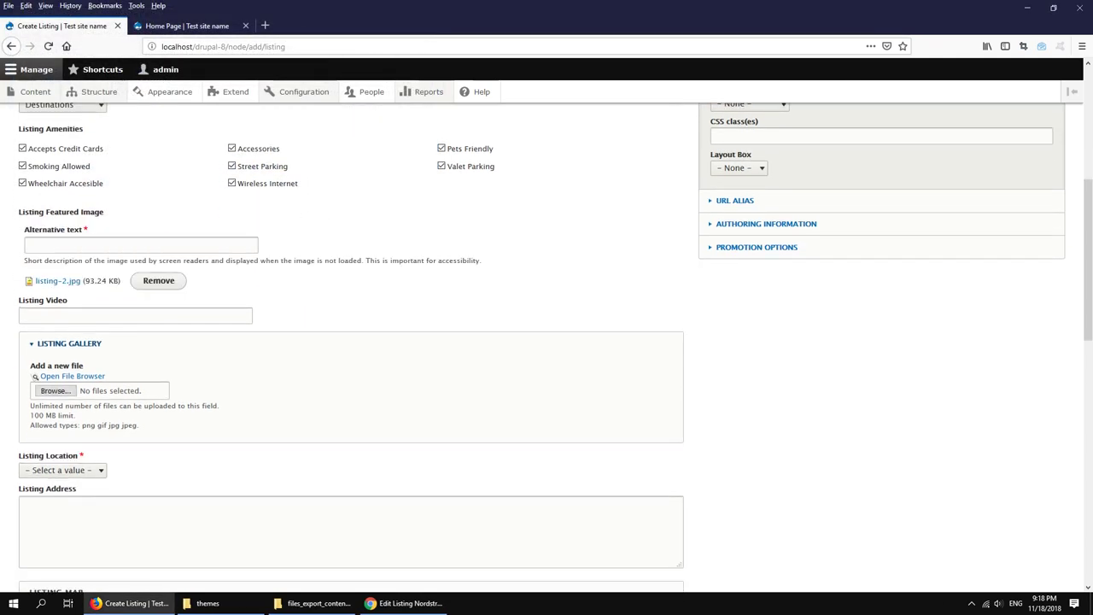
{"action": "key", "text": "alt+Tab"}
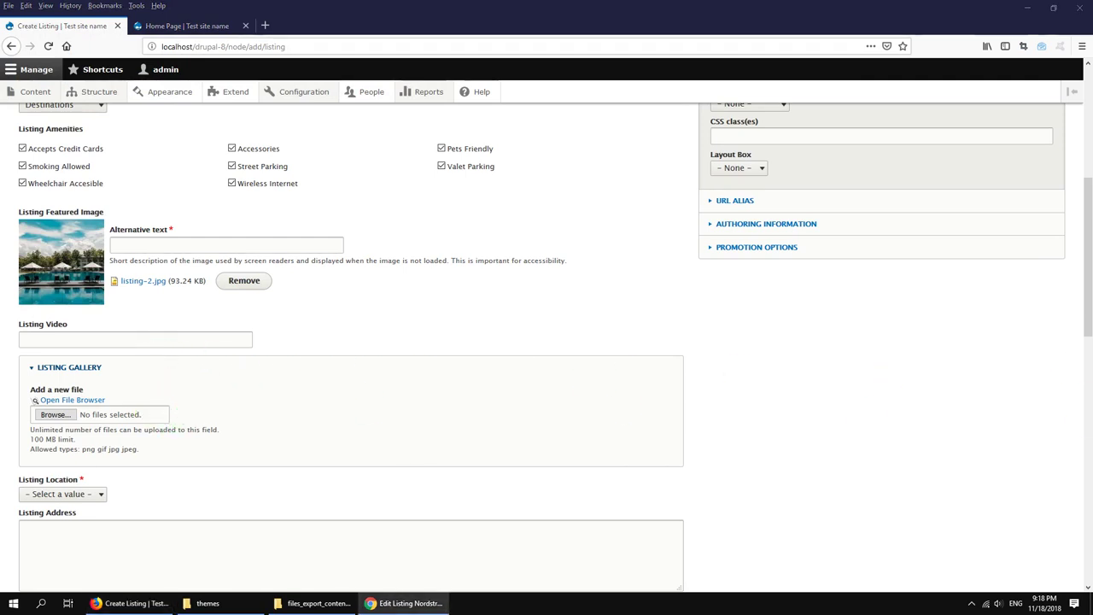
{"action": "left_click", "coordinate": [213, 241]}
{"action": "type", "text": "Nordstrom Rack Union Square"}
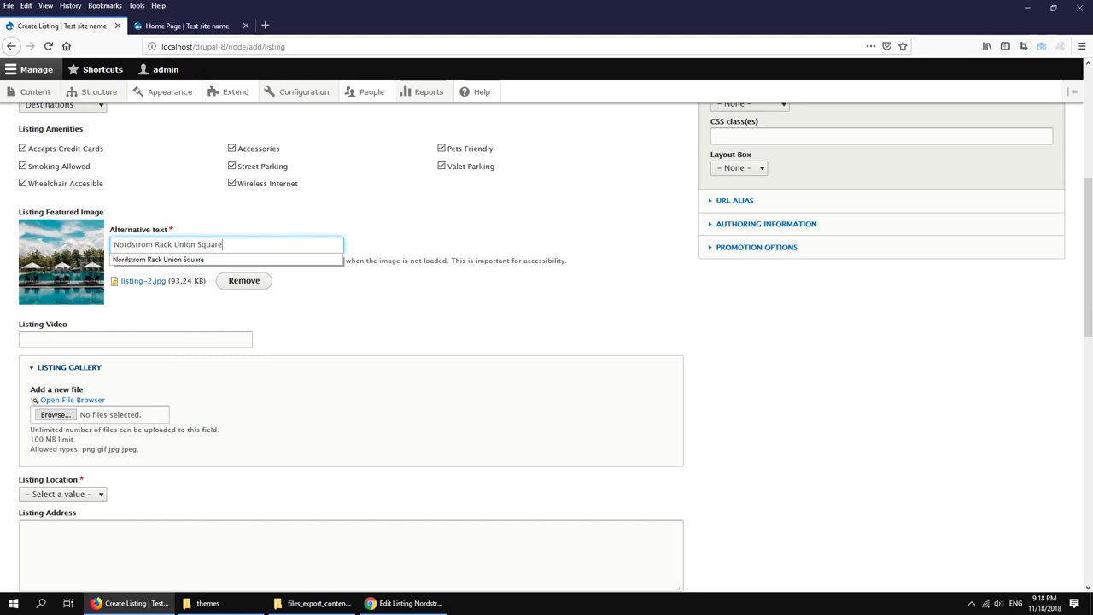
{"action": "key", "text": "alt+Tab"}
{"action": "left_click", "coordinate": [187, 337]}
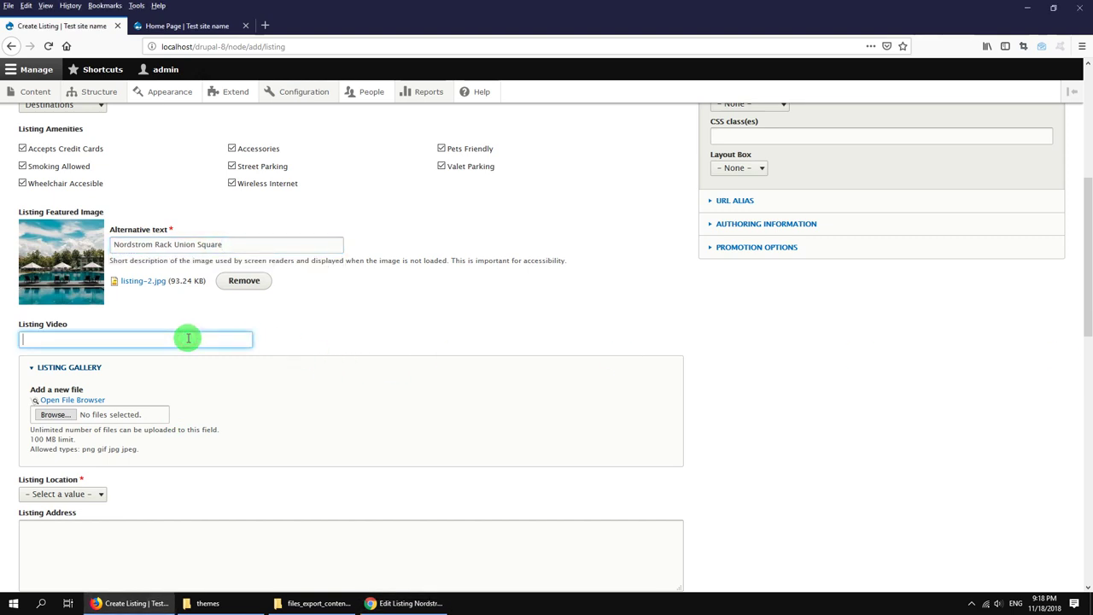
{"action": "key", "text": "ctrl+v"}
Step: Add listing-11.jpg, listing-14.jpg, listing-16.jpg, listing-18.jpg and listing-2.jpg to the listing gallery
{"action": "scroll", "coordinate": [117, 359], "scroll_direction": "down", "scroll_amount": 1}
{"action": "left_click", "coordinate": [89, 341]}
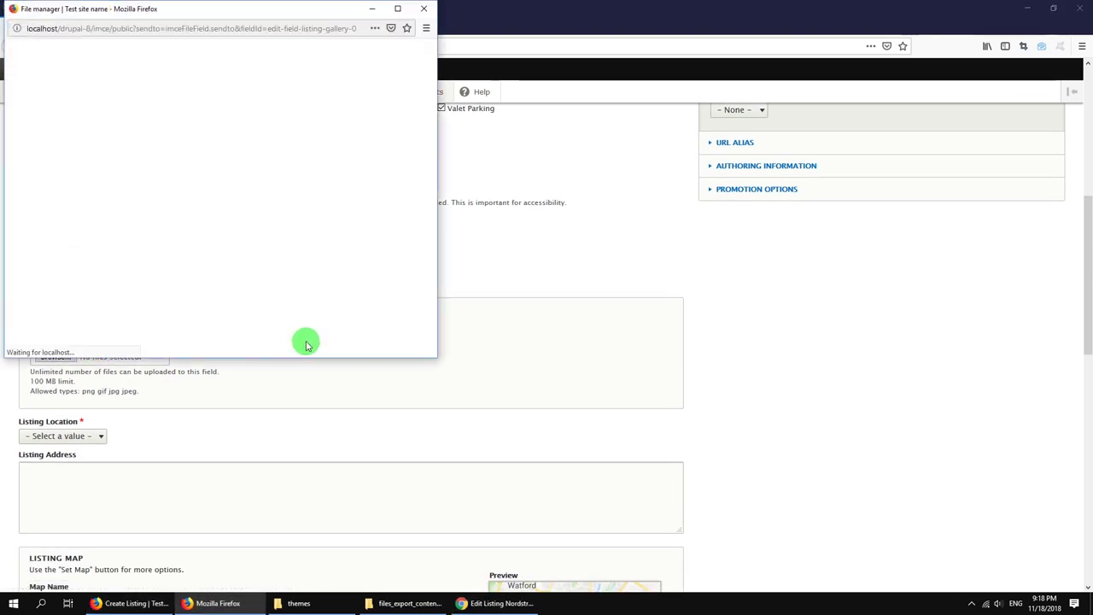
{"action": "left_click", "coordinate": [244, 211]}
{"action": "left_click", "coordinate": [244, 152], "text": "ctrl"}
{"action": "left_click", "coordinate": [245, 109], "text": "ctrl"}
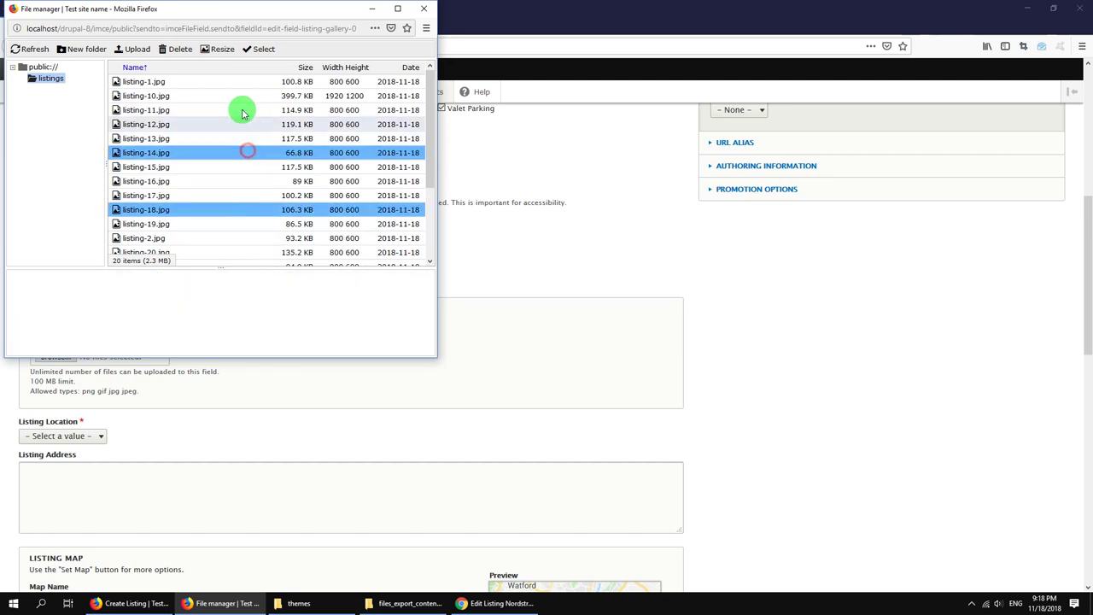
{"action": "left_click", "coordinate": [197, 181], "text": "ctrl"}
{"action": "left_click", "coordinate": [160, 237], "text": "ctrl"}
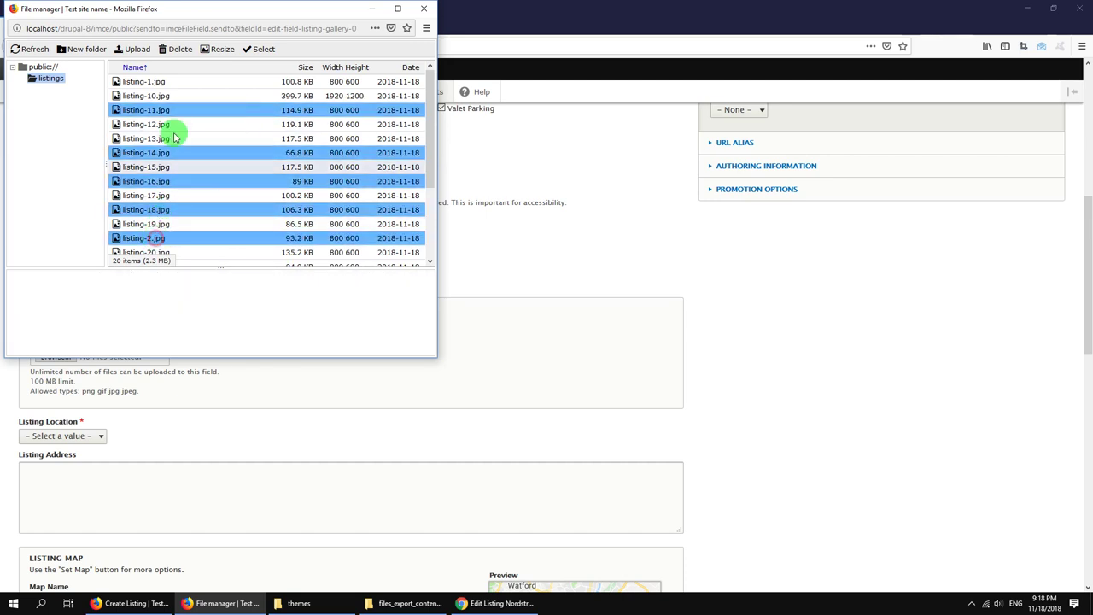
{"action": "left_click", "coordinate": [254, 51]}
Step: Set the listing location to New York and enter "Brooklyn, New York" as the listing address
{"action": "scroll", "coordinate": [311, 333], "scroll_direction": "down", "scroll_amount": 3}
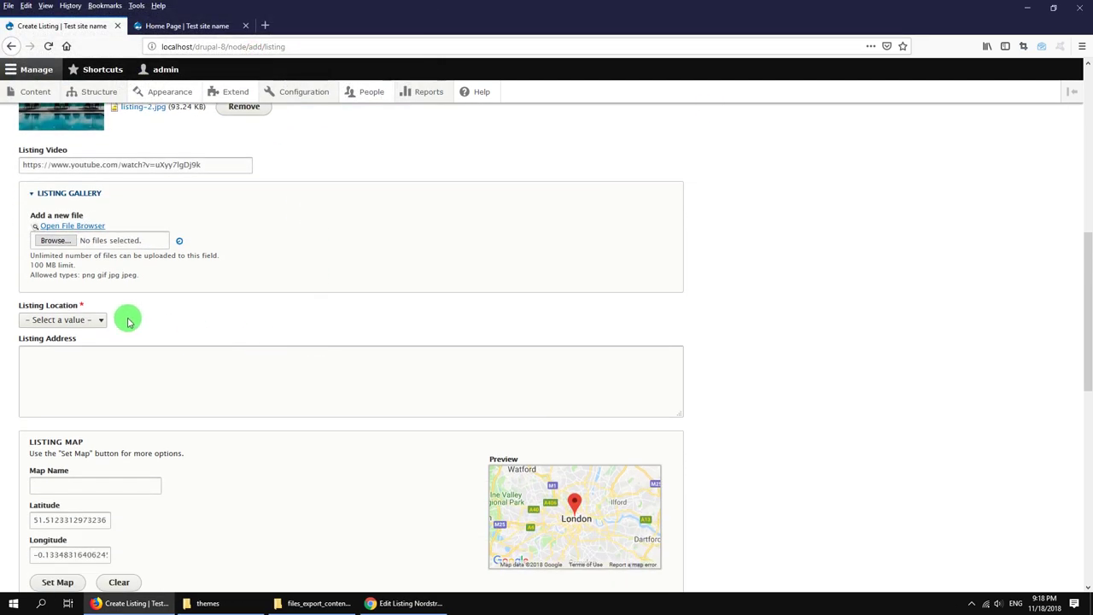
{"action": "scroll", "coordinate": [153, 340], "scroll_direction": "down", "scroll_amount": 15}
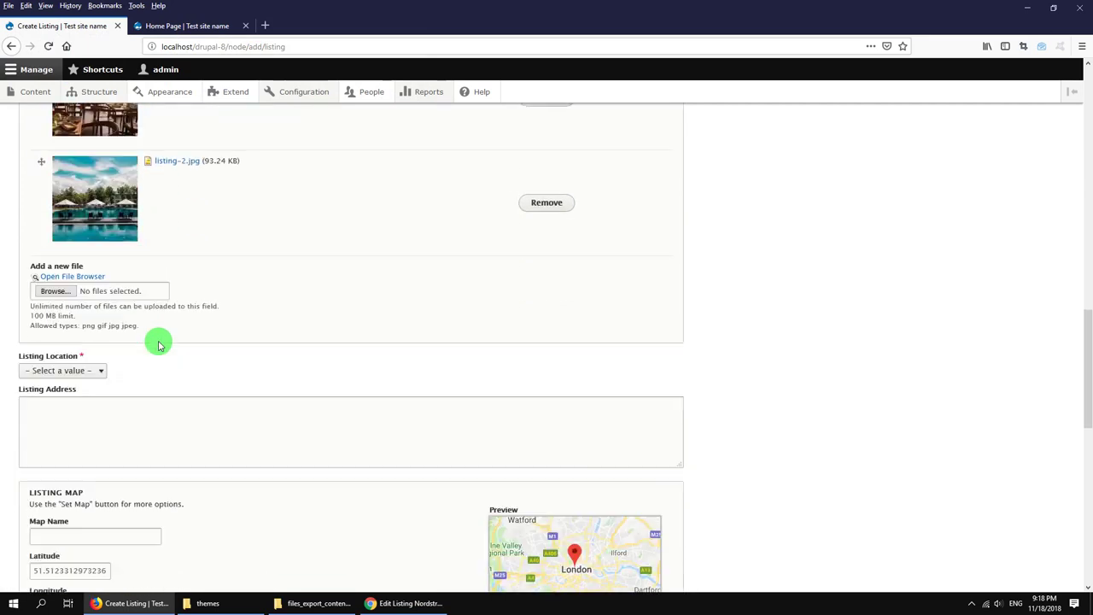
{"action": "left_click", "coordinate": [64, 240]}
{"action": "left_click", "coordinate": [51, 317]}
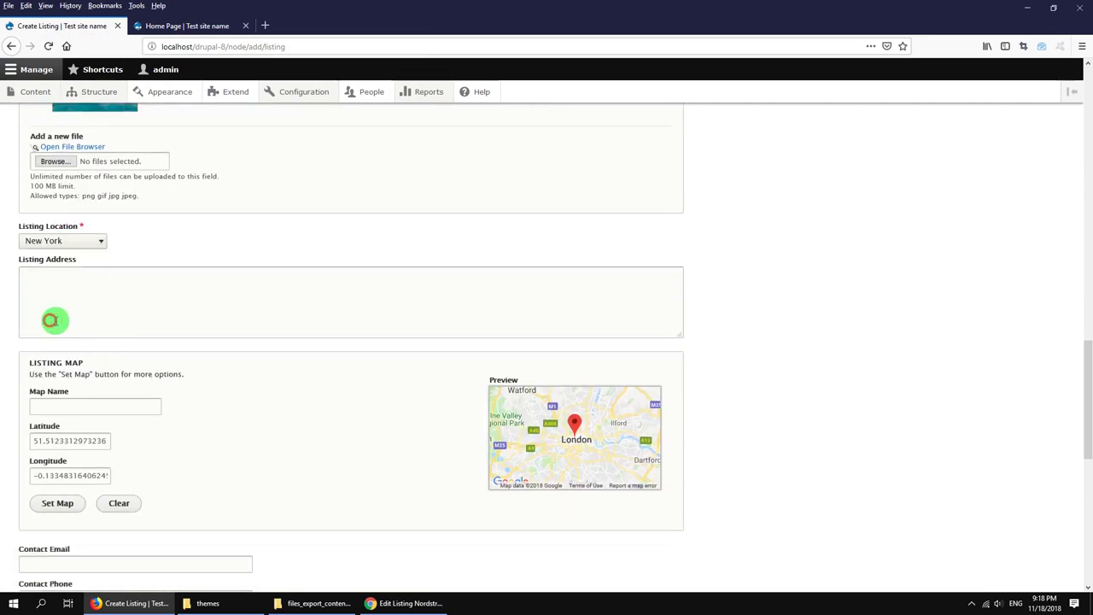
{"action": "left_click", "coordinate": [97, 320]}
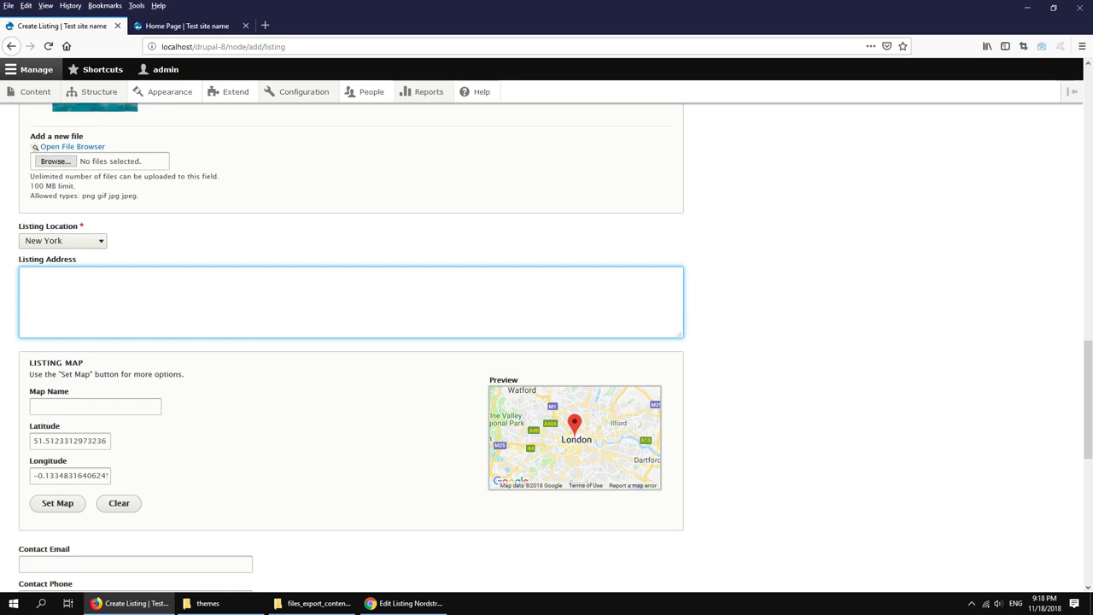
{"action": "key", "text": "alt+Tab"}
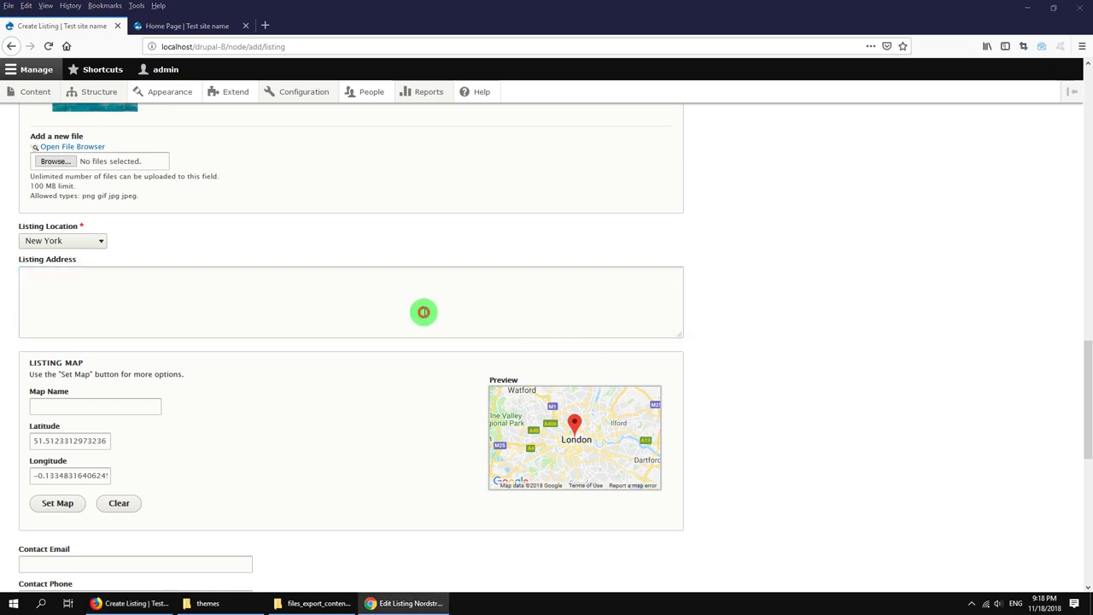
{"action": "left_click", "coordinate": [424, 312]}
{"action": "type", "text": "Brooklyn, New York"}
Step: Set the listing map's latitude to 40.6922147 and longitude to -73.9550616
{"action": "scroll", "coordinate": [375, 359], "scroll_direction": "down", "scroll_amount": 3}
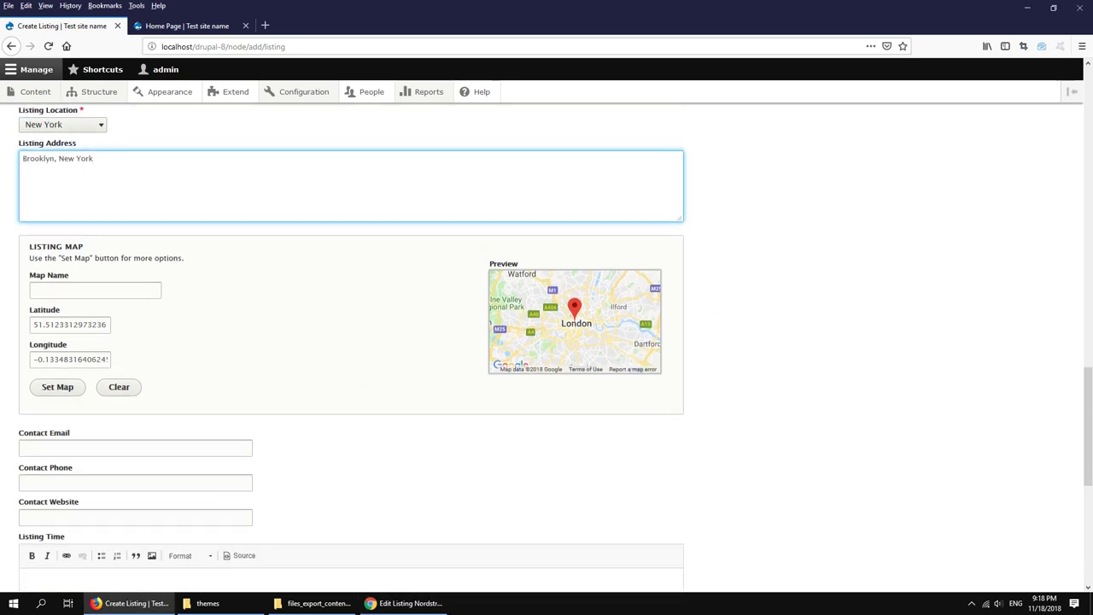
{"action": "key", "text": "alt+Tab"}
{"action": "triple_click", "coordinate": [92, 316]}
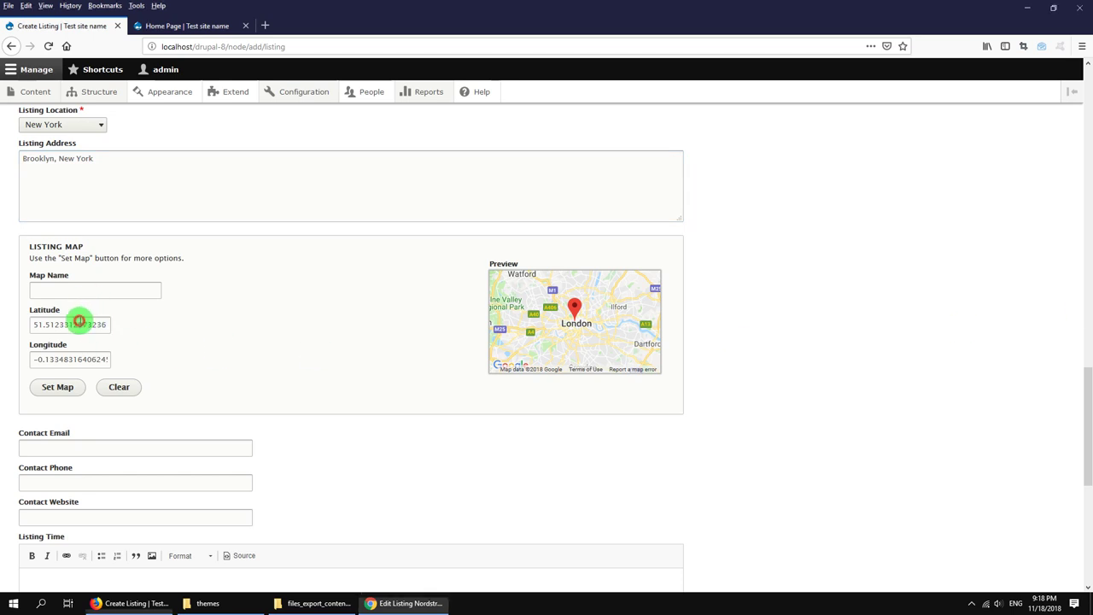
{"action": "type", "text": "40.6922147"}
{"action": "key", "text": "alt+Tab"}
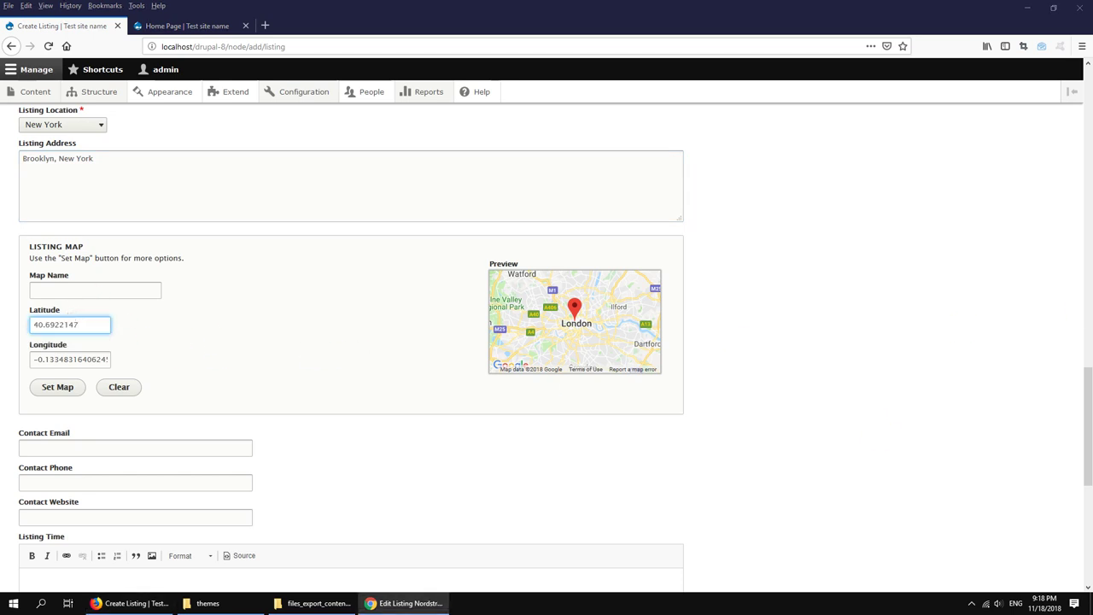
{"action": "triple_click", "coordinate": [91, 358]}
{"action": "type", "text": "-73.9550616"}
{"action": "scroll", "coordinate": [265, 359], "scroll_direction": "down", "scroll_amount": 3}
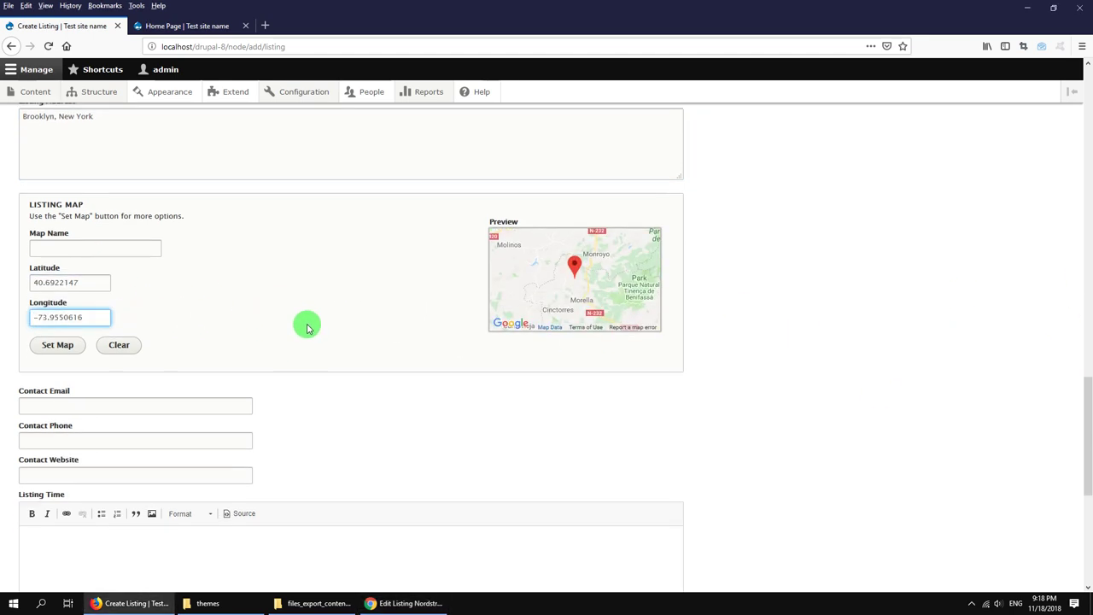
{"action": "left_click", "coordinate": [177, 335]}
{"action": "left_click", "coordinate": [127, 347]}
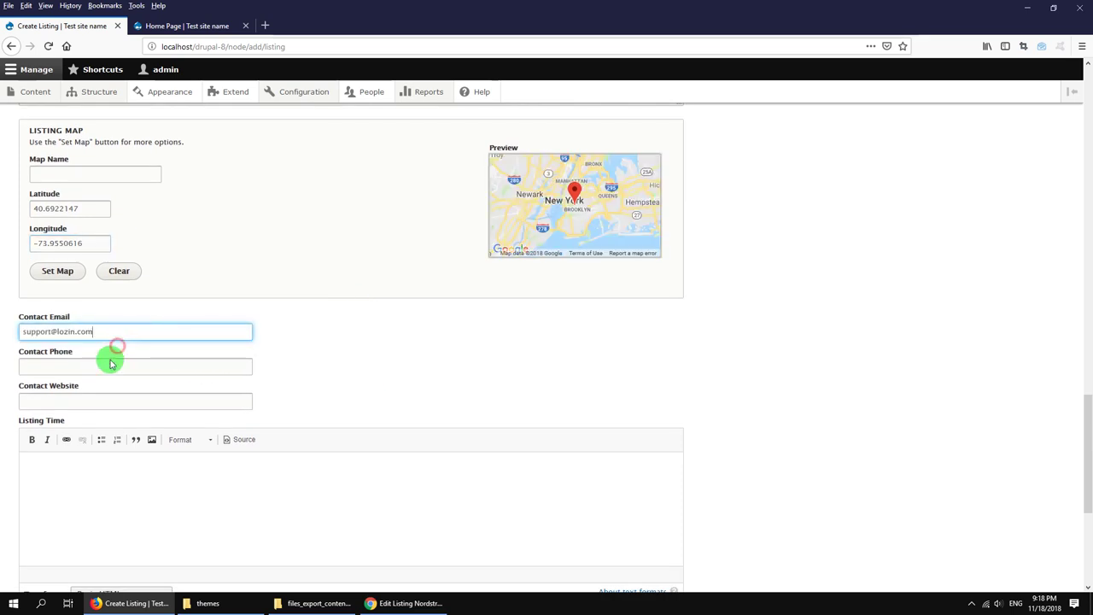
{"action": "left_click", "coordinate": [102, 367]}
{"action": "left_click", "coordinate": [83, 382]}
{"action": "left_click", "coordinate": [82, 397]}
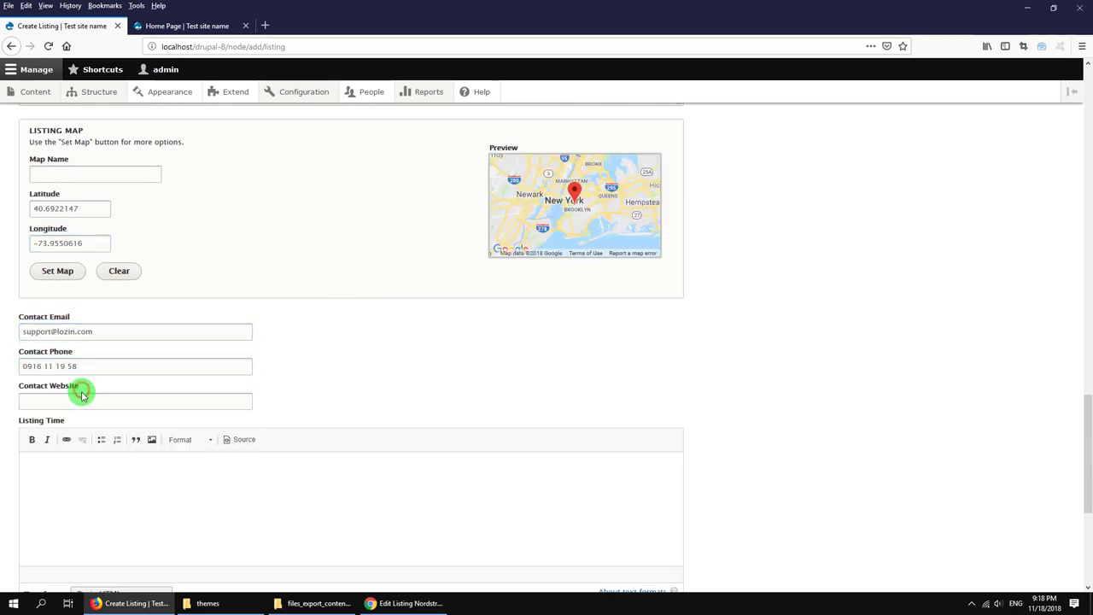
{"action": "left_click", "coordinate": [54, 415]}
Step: Enter the listing time as a bulleted list: Tuesday and Wednesday Closed, Monday 12:00 am - 12:10 pm, Thursday through Sunday 12:10 am - 12:10 pm
{"action": "scroll", "coordinate": [178, 433], "scroll_direction": "down", "scroll_amount": 3}
{"action": "scroll", "coordinate": [178, 433], "scroll_direction": "down", "scroll_amount": 2}
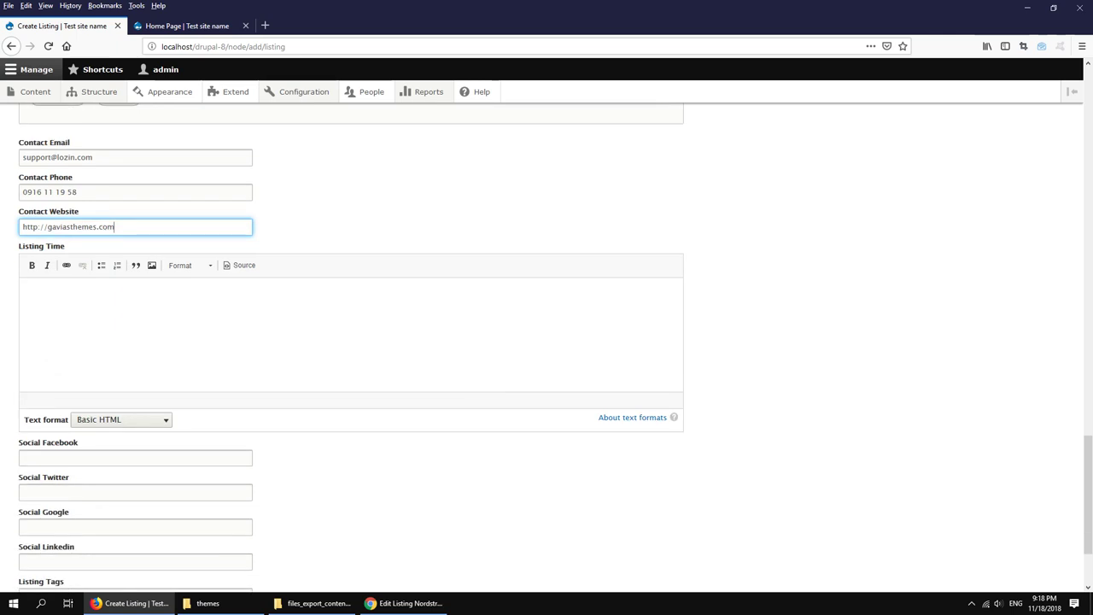
{"action": "left_click", "coordinate": [225, 322]}
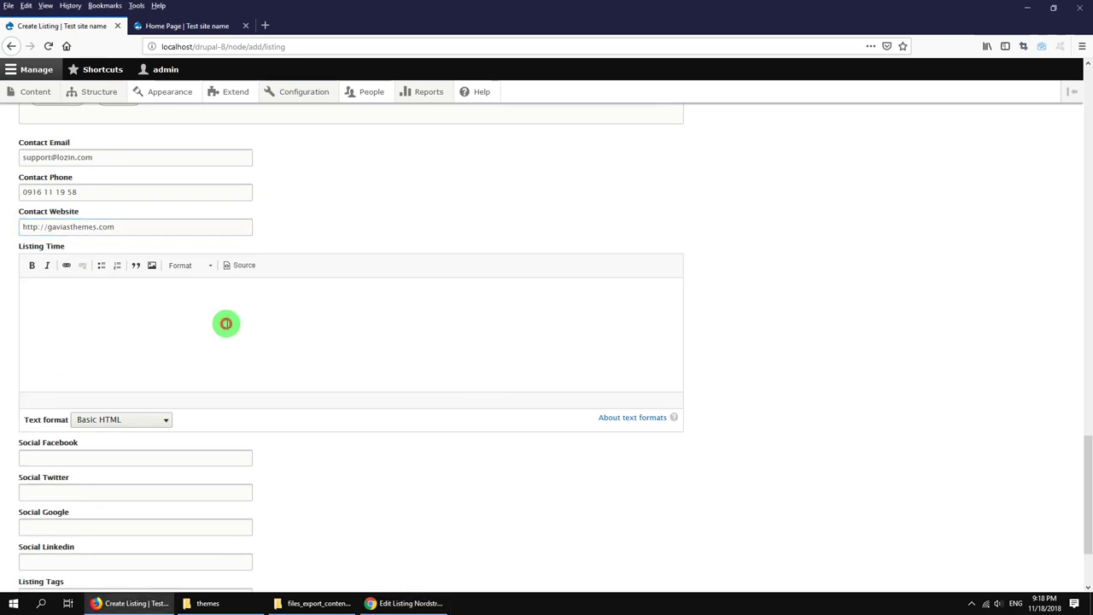
{"action": "type", "text": "Tuesday: Closed Wednesday: Closed Monday: 12:00 am - 12:10 pm Thursday: 12:10 am - 12:10 pm Friday: 12:10 am - 12:10 pm Saturday: 12:10 am - 12:10 pm Sunday: 12:10 am - 12:10 pm"}
Step: Enter "#" as the Facebook, Twitter, Google and Linkedin social links, then save the listing
{"action": "scroll", "coordinate": [195, 408], "scroll_direction": "down", "scroll_amount": 3}
{"action": "type", "text": "#"}
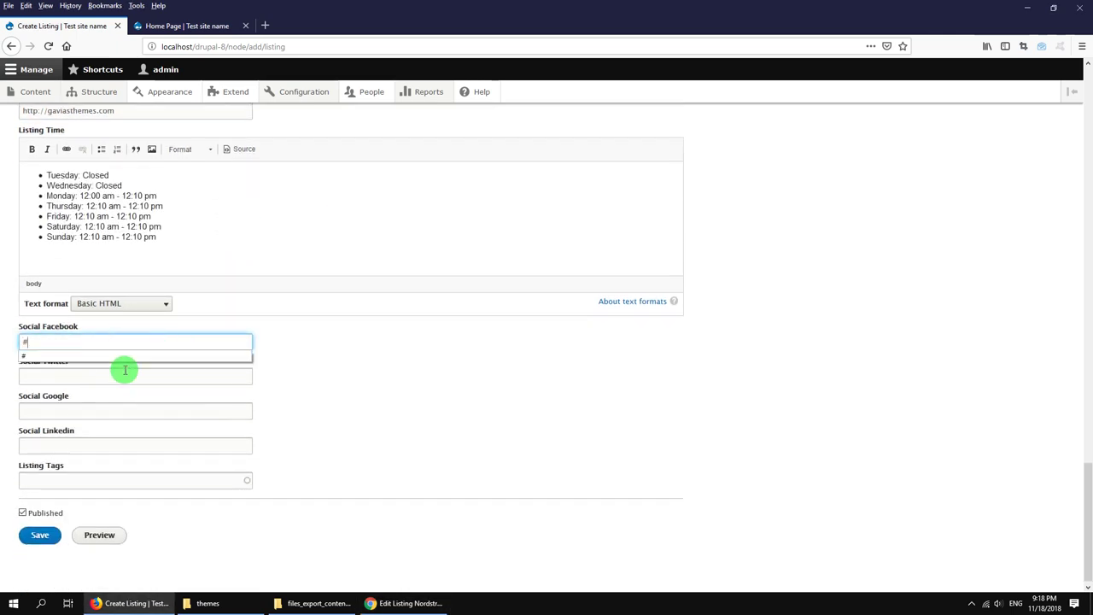
{"action": "left_click", "coordinate": [114, 375]}
{"action": "type", "text": "#"}
{"action": "left_click", "coordinate": [57, 445]}
{"action": "type", "text": "#"}
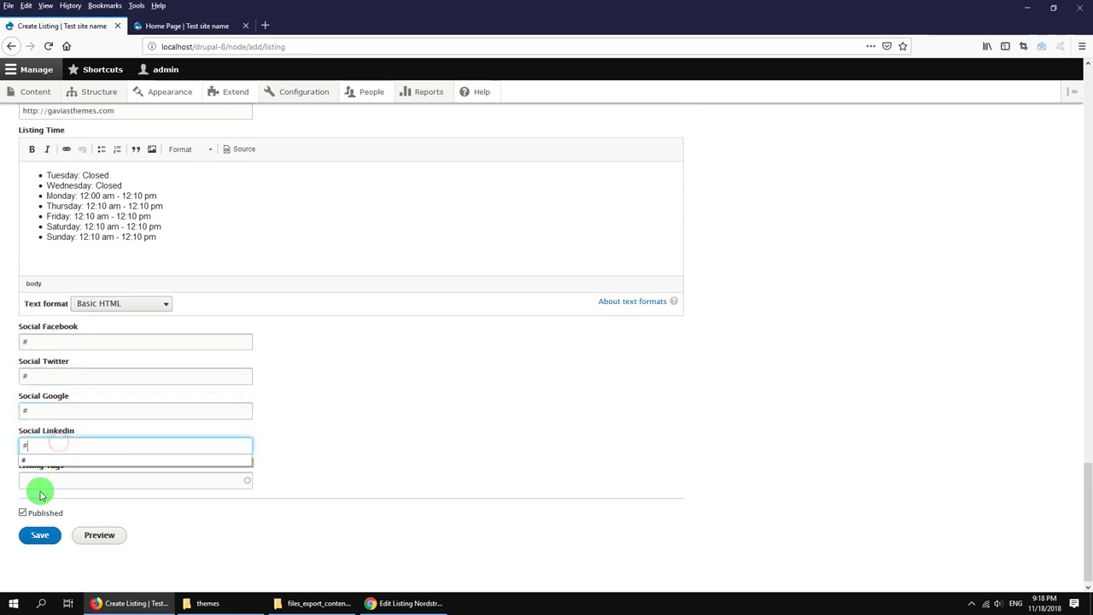
{"action": "left_click", "coordinate": [32, 538]}
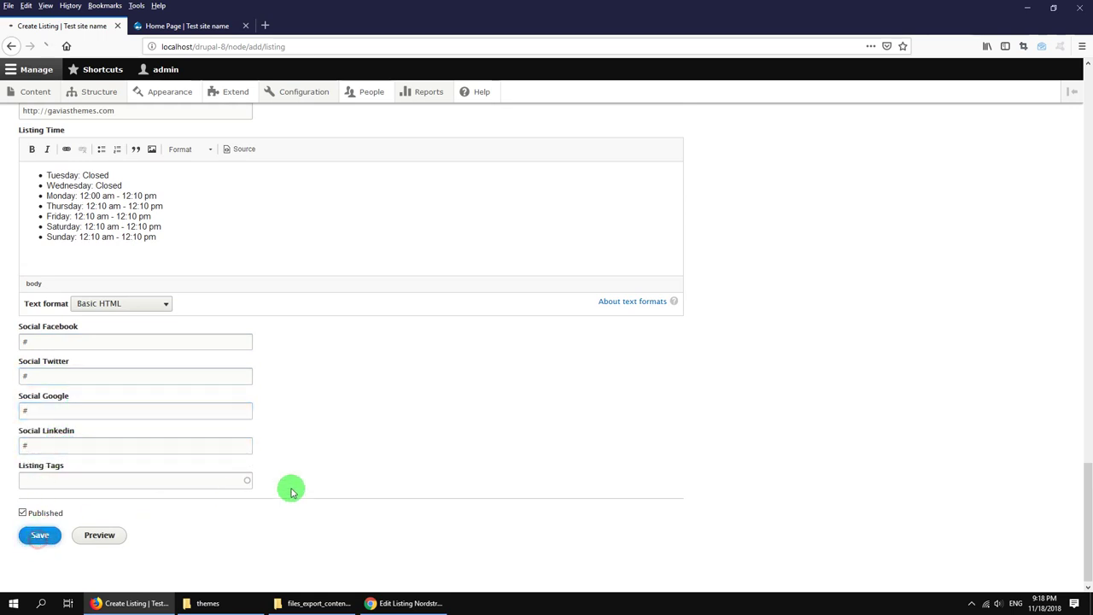
Step: Review the saved Nordstrom Rack Union Square page, including its gallery, description, amenities, business info, location map and video
{"action": "scroll", "coordinate": [359, 464], "scroll_direction": "up", "scroll_amount": 2}
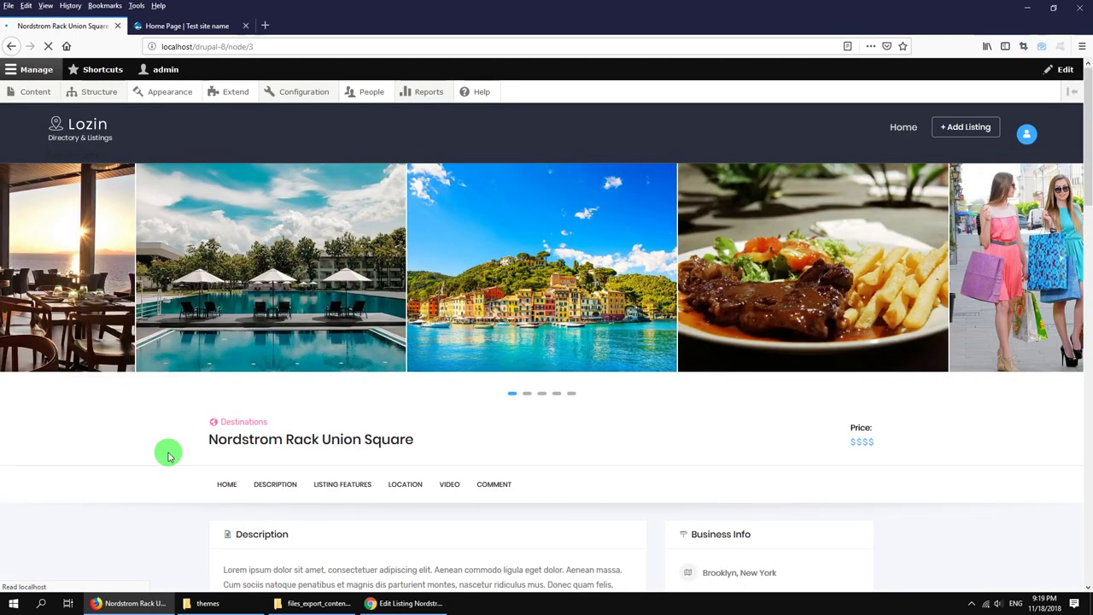
{"action": "scroll", "coordinate": [153, 451], "scroll_direction": "down", "scroll_amount": 5}
{"action": "scroll", "coordinate": [73, 233], "scroll_direction": "up", "scroll_amount": 3}
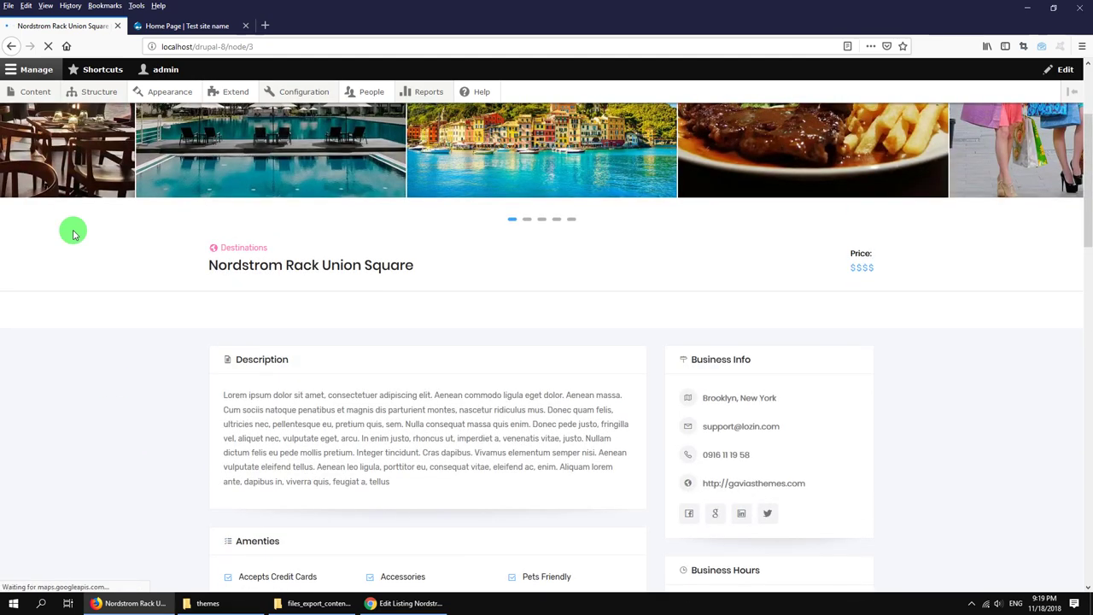
{"action": "scroll", "coordinate": [73, 232], "scroll_direction": "up", "scroll_amount": 3}
{"action": "left_click", "coordinate": [41, 72]}
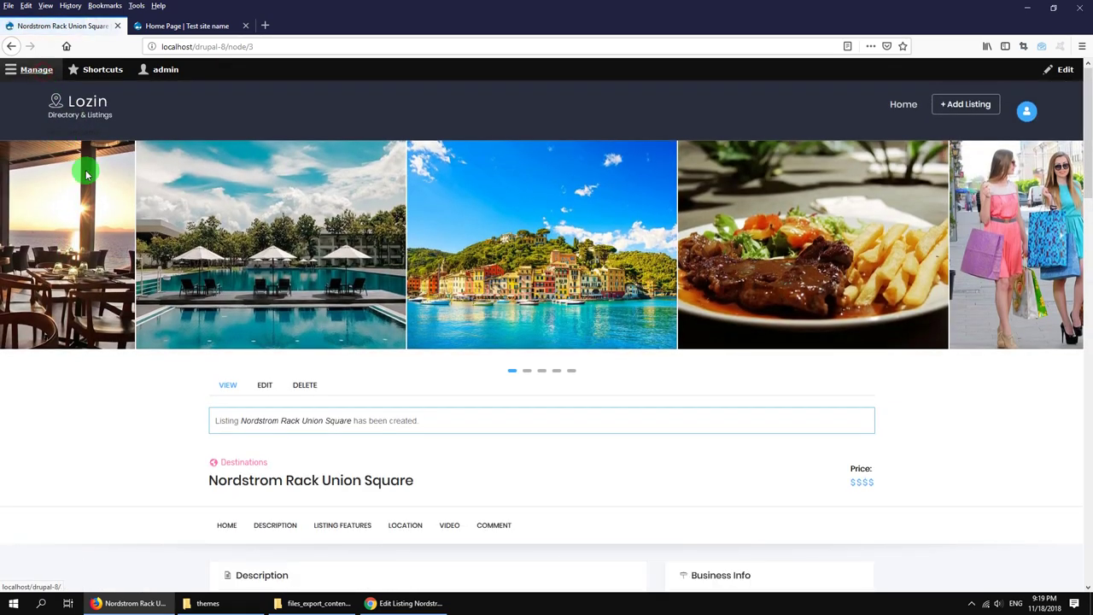
{"action": "left_click", "coordinate": [275, 524]}
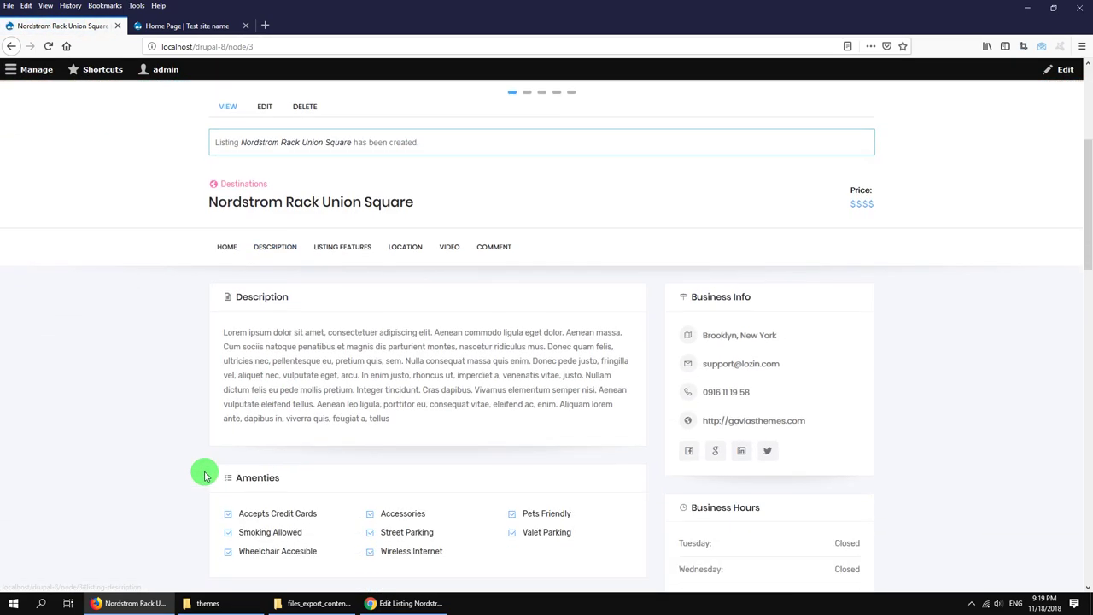
{"action": "scroll", "coordinate": [171, 431], "scroll_direction": "down", "scroll_amount": 3}
{"action": "scroll", "coordinate": [182, 430], "scroll_direction": "down", "scroll_amount": 8}
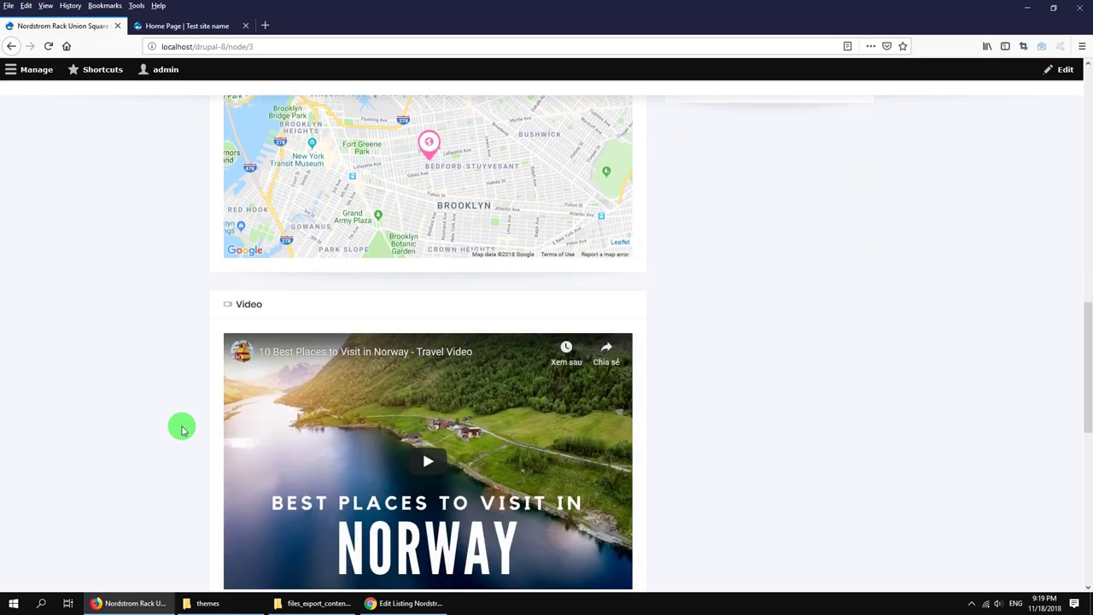
{"action": "scroll", "coordinate": [181, 430], "scroll_direction": "up", "scroll_amount": 7}
{"action": "scroll", "coordinate": [182, 430], "scroll_direction": "up", "scroll_amount": 10}
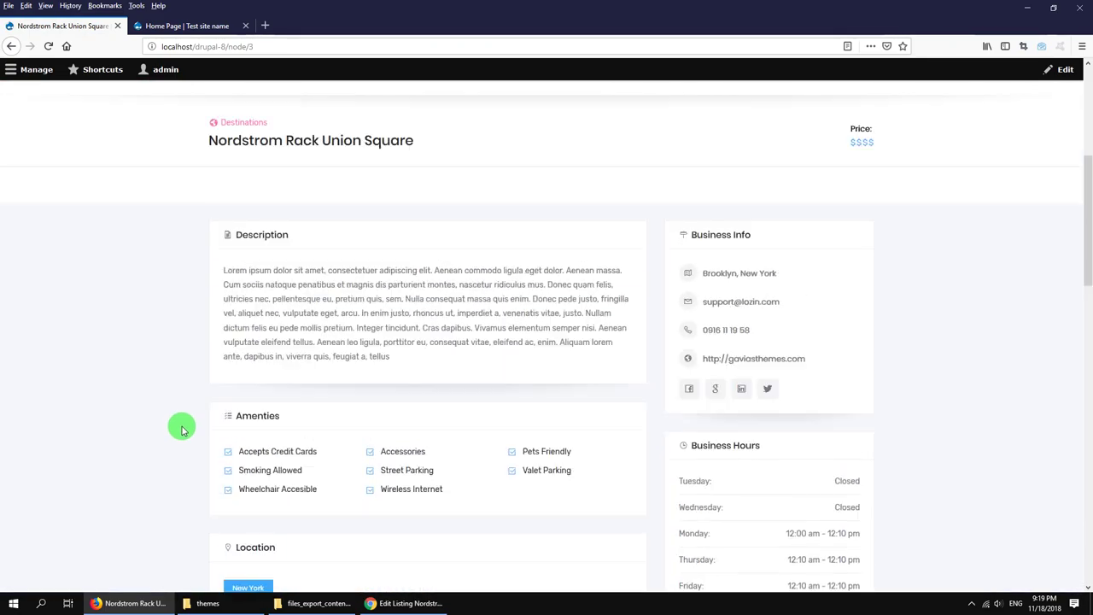
Step: Start adding another content item of the Listing type
{"action": "left_click", "coordinate": [25, 72]}
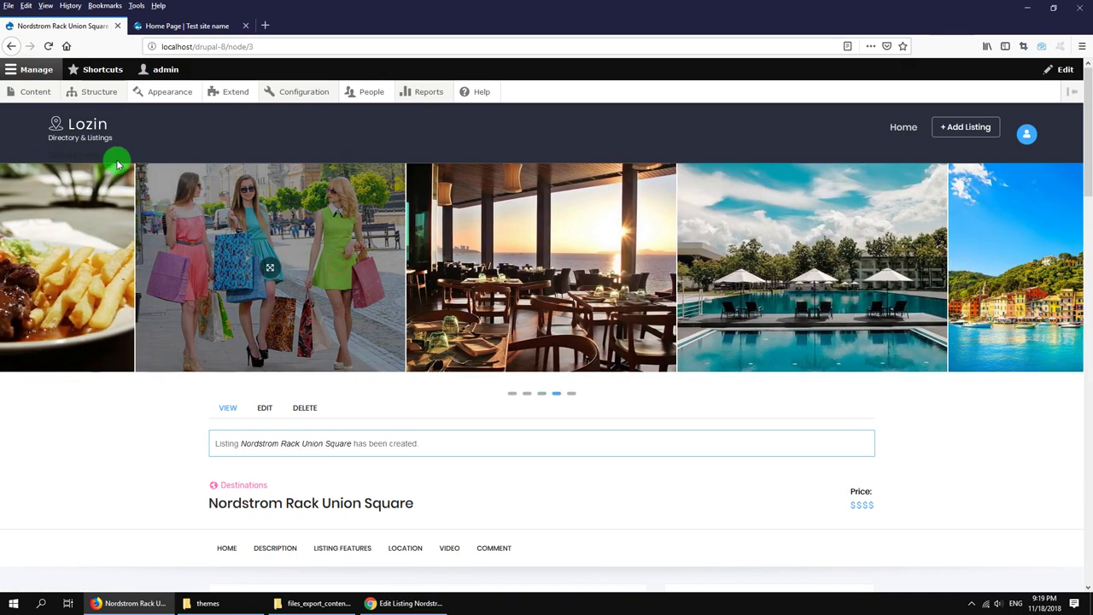
{"action": "mouse_move", "coordinate": [42, 97]}
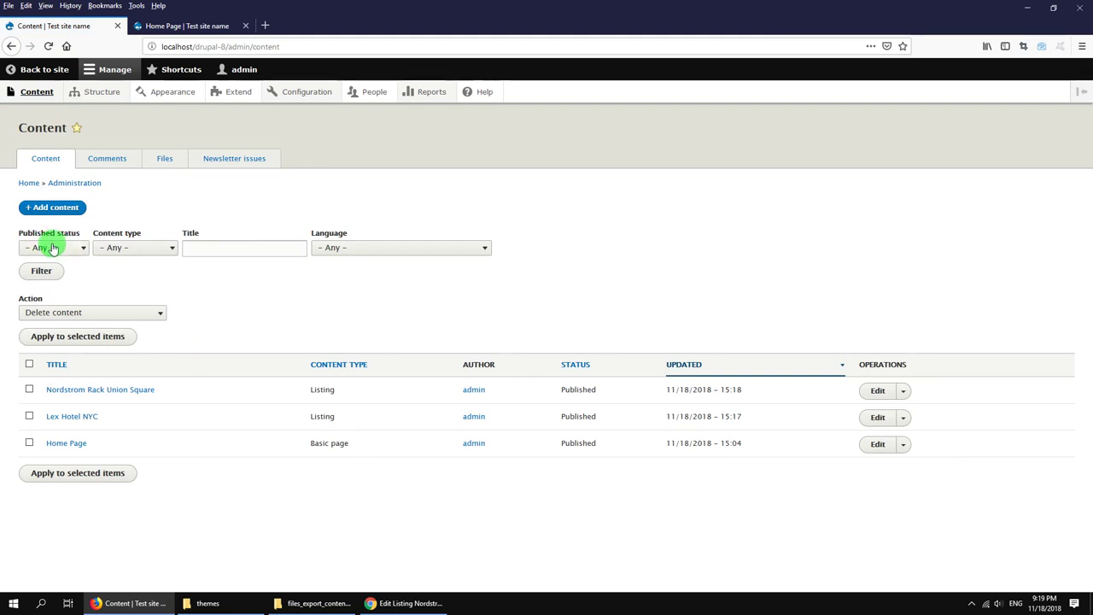
{"action": "left_click", "coordinate": [49, 213]}
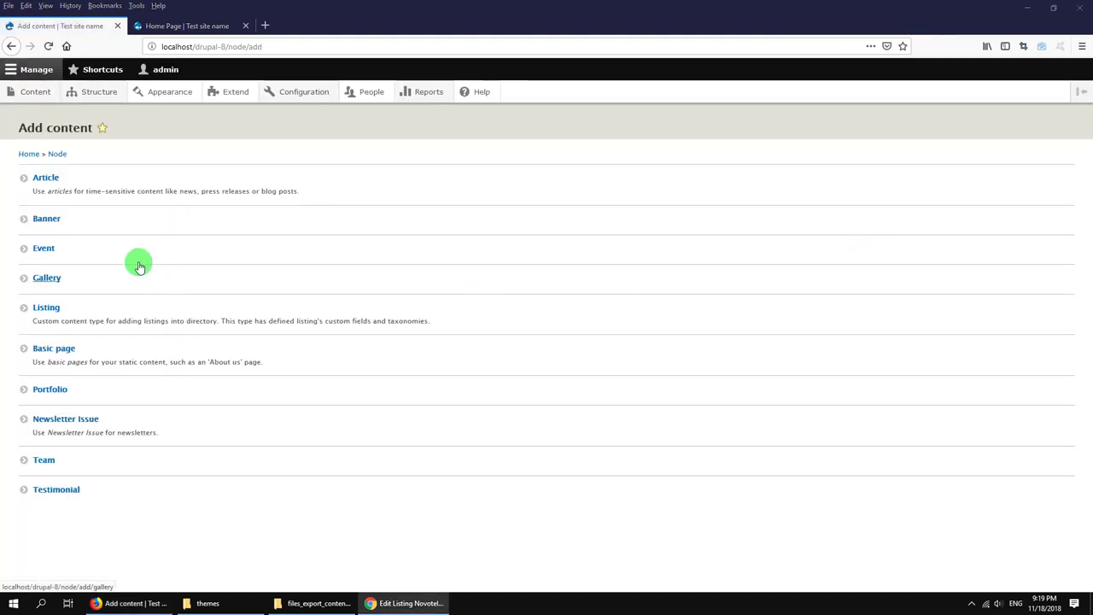
{"action": "left_click", "coordinate": [48, 311]}
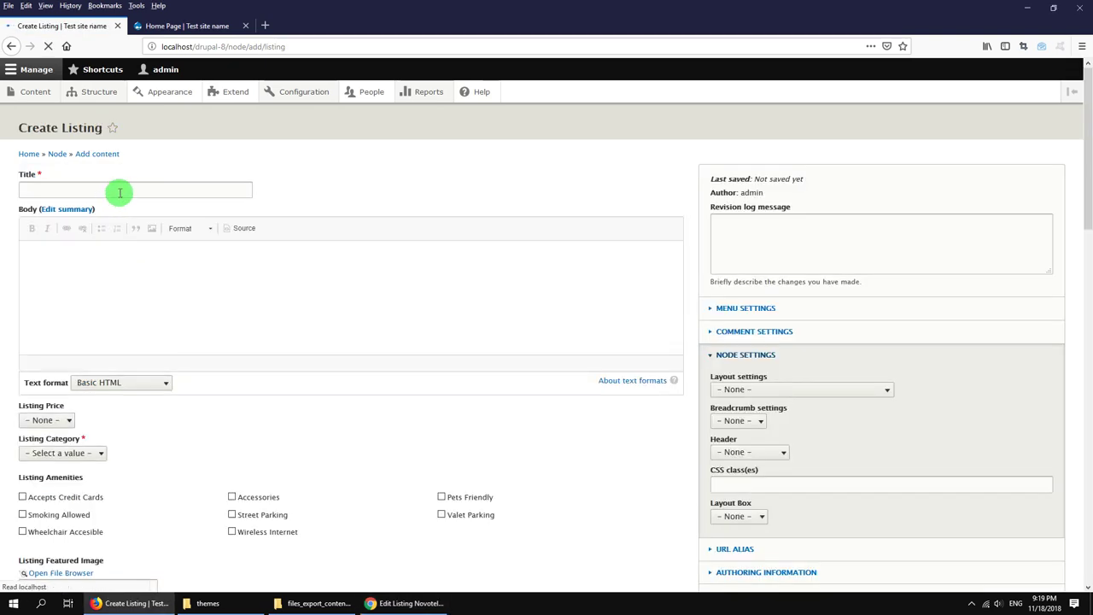
Step: Title the new listing "Novotel London Canary Wharf" and fill its body with the Lorem ipsum paragraph
{"action": "left_click", "coordinate": [117, 190]}
{"action": "type", "text": "Novotel London Canary Wharf"}
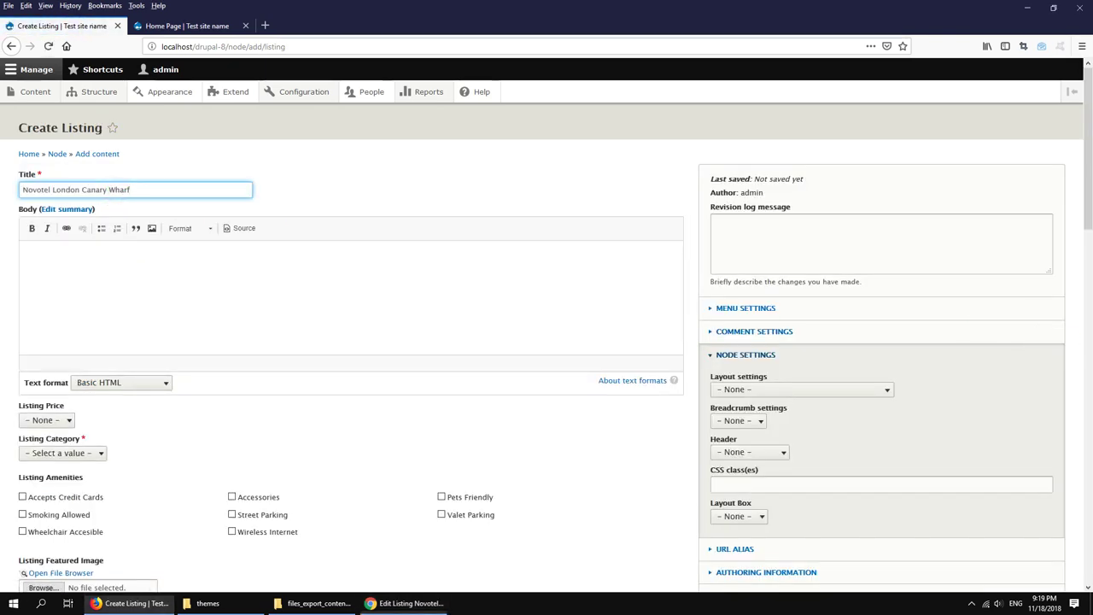
{"action": "left_click", "coordinate": [516, 305]}
{"action": "type", "text": "Lorem ipsum dolor sit amet, consectetuer adipiscing elit. Aenean commodo ligula eget dolor. Aenean massa. Cum sociis natoque penatibus et magnis dis parturient montes, nascetur ridiculus mus. Donec quam felis, ultricies nec, pellentesque eu, pretium quis, sem. Nulla consequat massa quis enim. Donec pede justo, fringilla vel, aliquet nec, vulputate eget, arcu. In enim justo, rhoncus ut, imperdiet a, venenatis vitae, justo. Nullam dictum felis eu pede mollis pretium. Integer tincidunt. Cras dapibus. Vivamus elementum semper nisi. Aenean vulputate eleifend tellus. Aenean leo ligula, porttitor eu, consequat vitae, eleifend ac, enim. Aliquam lorem ante, dapibus in, viverra quis, feugiat a, tellus"}
Step: Set the listing price to $$$ and the listing category to Destinations
{"action": "scroll", "coordinate": [162, 357], "scroll_direction": "down", "scroll_amount": 3}
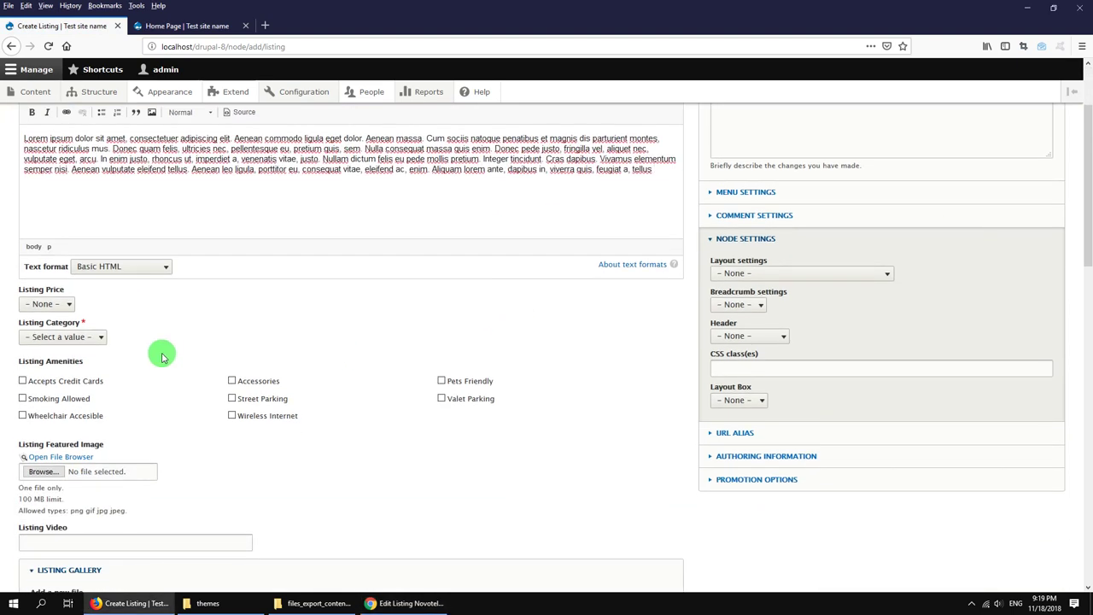
{"action": "left_click", "coordinate": [49, 303]}
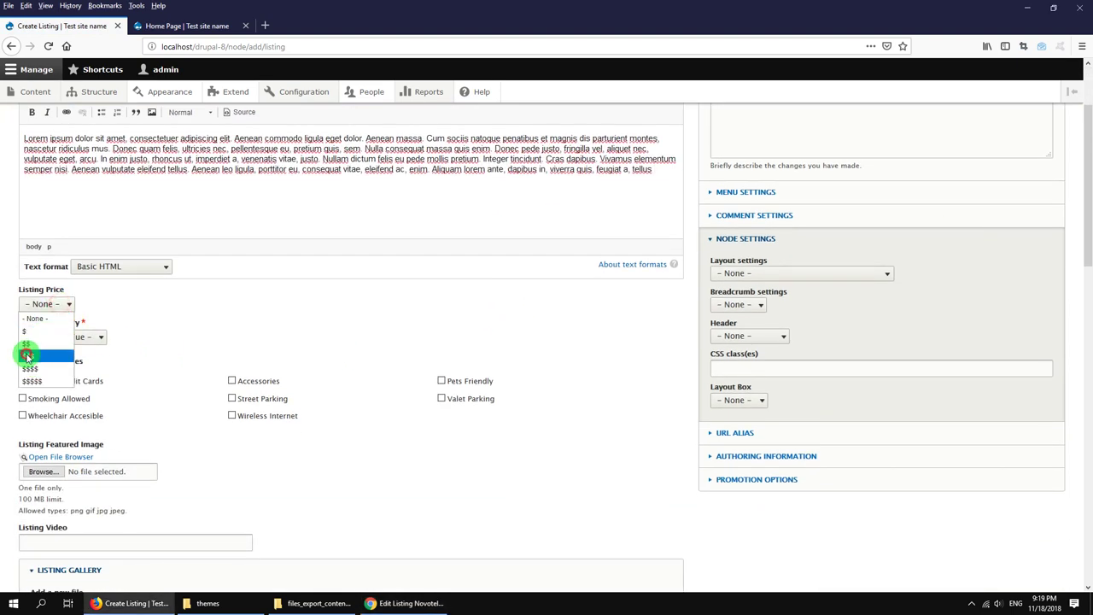
{"action": "left_click", "coordinate": [27, 355]}
{"action": "left_click", "coordinate": [85, 337]}
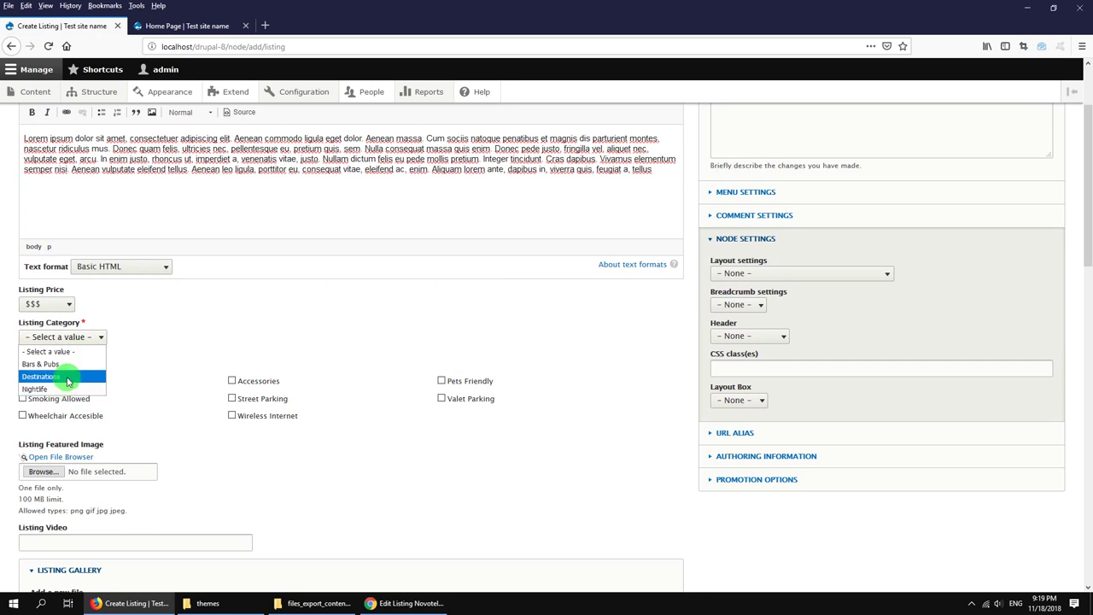
{"action": "left_click", "coordinate": [67, 377]}
Step: Enable all eight listing amenities, from Accepts Credit Cards through Valet Parking
{"action": "left_click", "coordinate": [61, 381]}
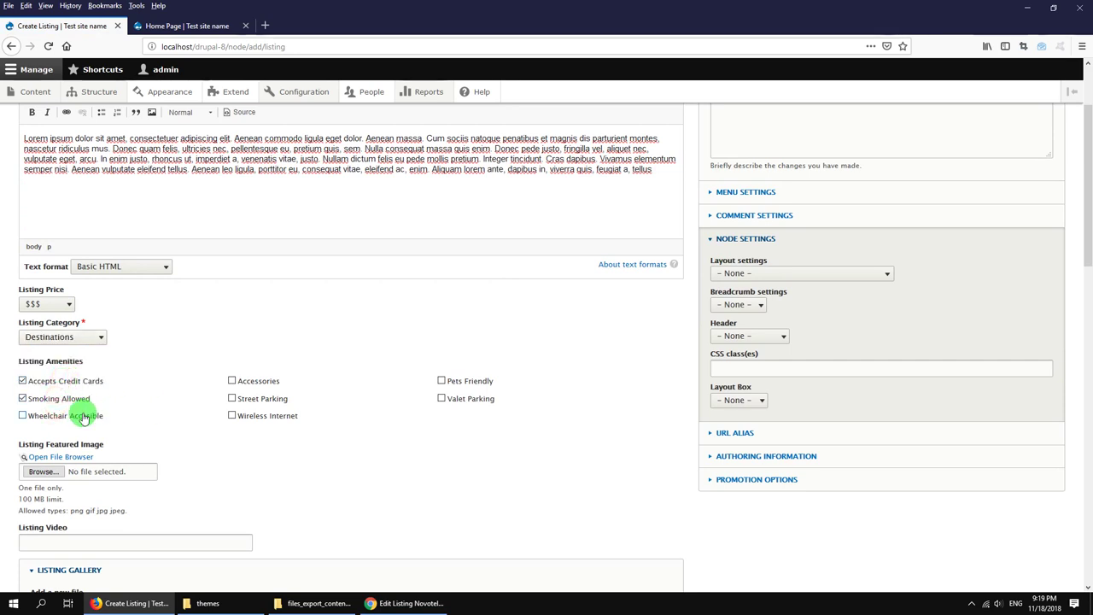
{"action": "left_click", "coordinate": [264, 385]}
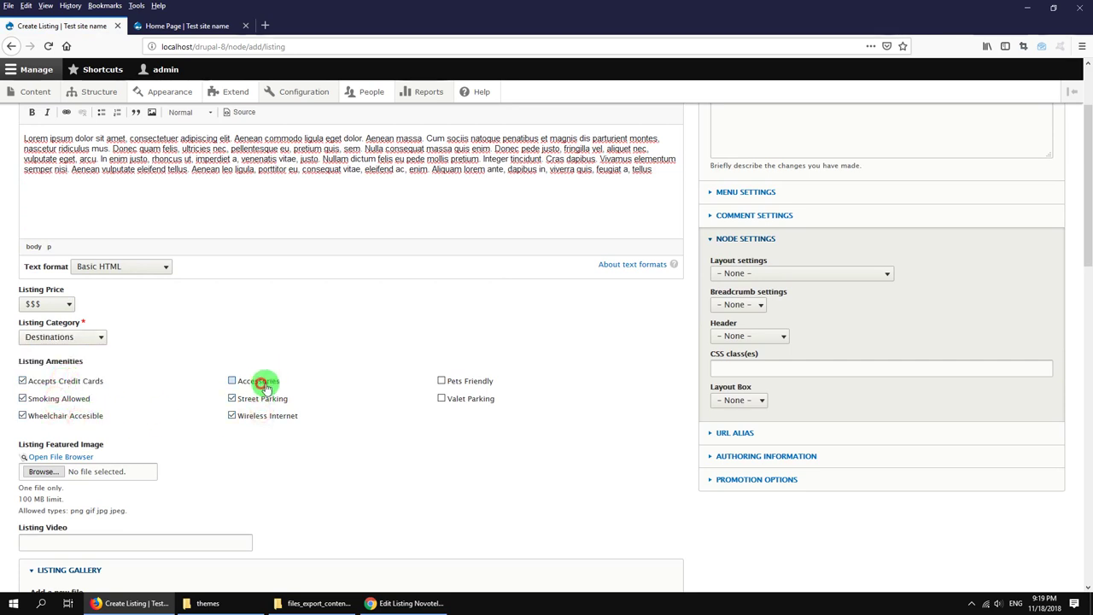
{"action": "left_click", "coordinate": [478, 383]}
{"action": "left_click", "coordinate": [470, 399]}
Step: Use listing-3.jpg from the site's listings folder as the listing's featured image
{"action": "scroll", "coordinate": [396, 415], "scroll_direction": "down", "scroll_amount": 5}
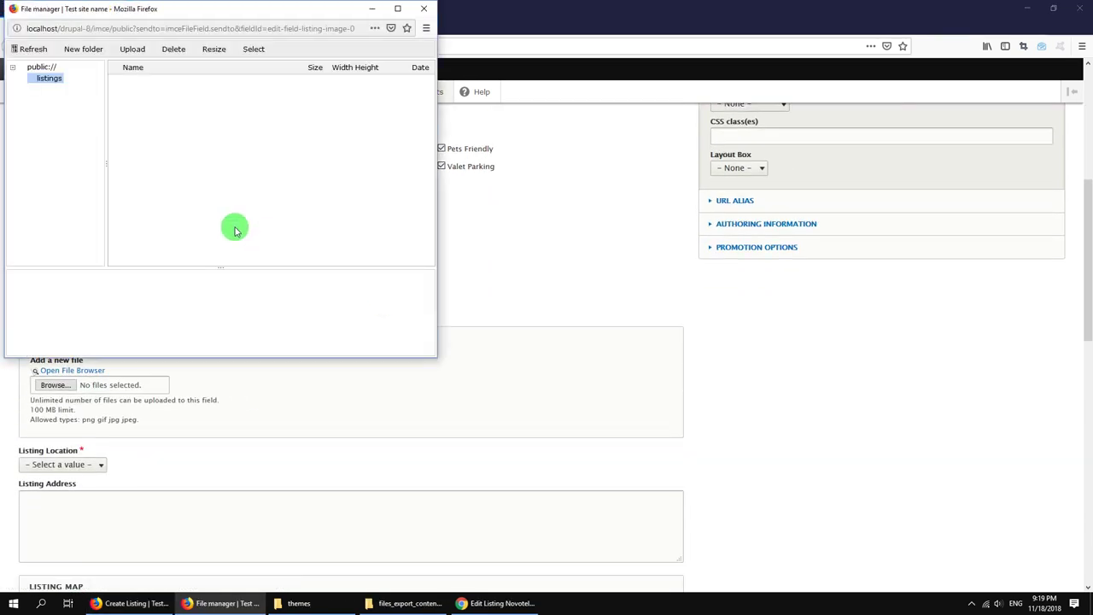
{"action": "scroll", "coordinate": [200, 220], "scroll_direction": "down", "scroll_amount": 5}
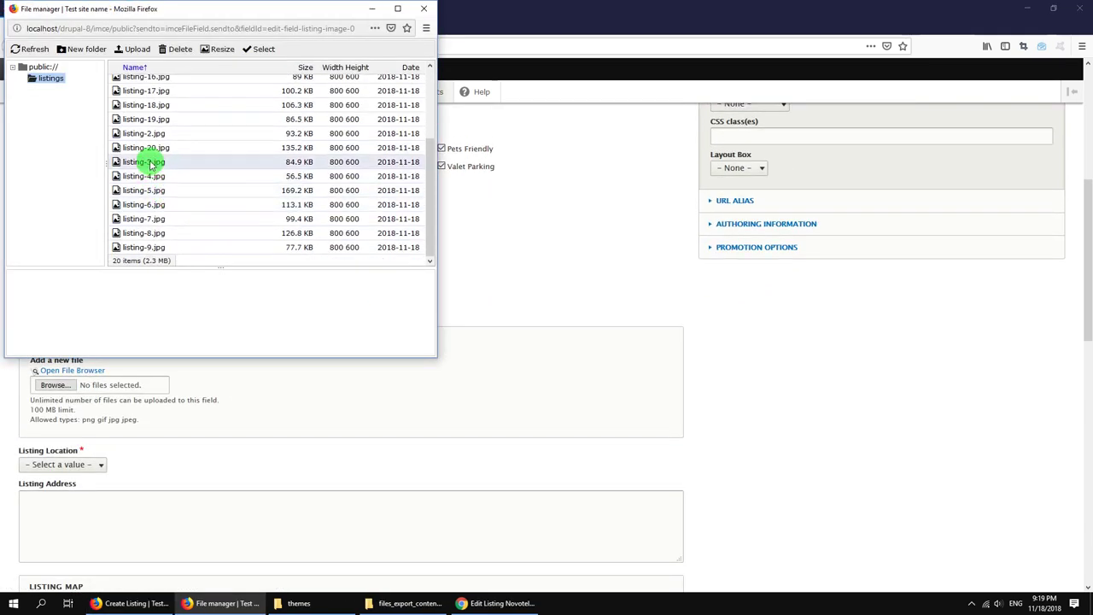
{"action": "double_click", "coordinate": [164, 181]}
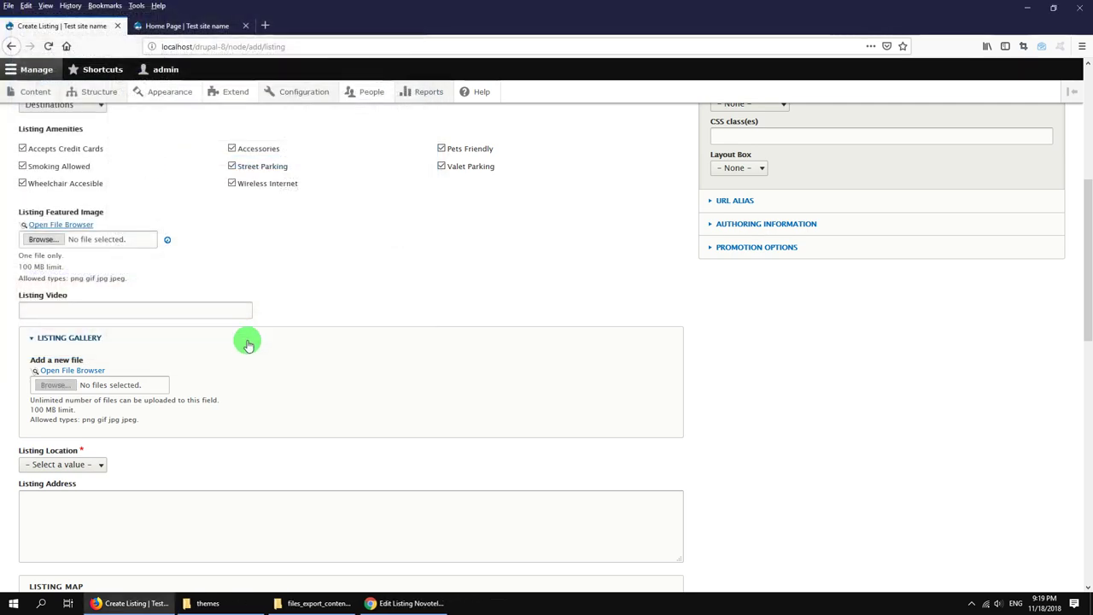
{"action": "scroll", "coordinate": [190, 285], "scroll_direction": "down", "scroll_amount": 1}
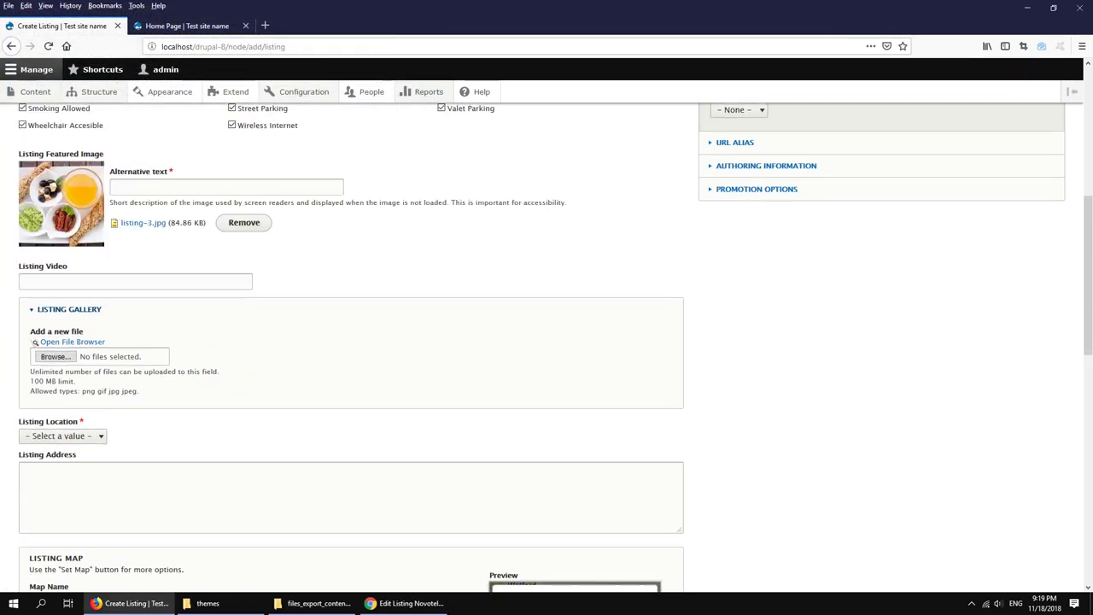
{"action": "scroll", "coordinate": [112, 312], "scroll_direction": "down", "scroll_amount": 3}
{"action": "scroll", "coordinate": [154, 196], "scroll_direction": "up", "scroll_amount": 3}
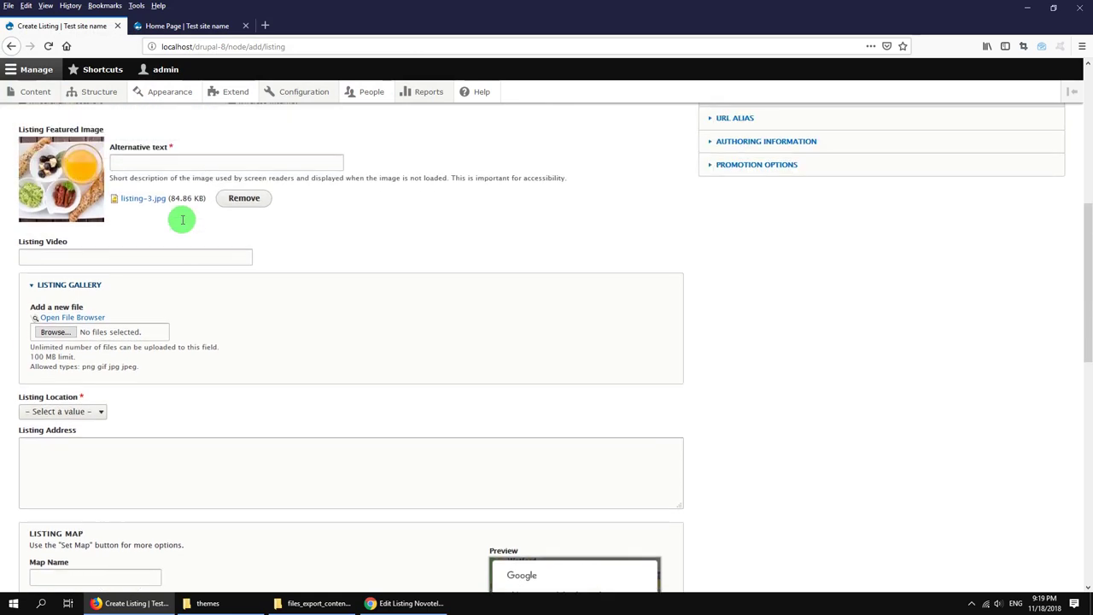
{"action": "left_click", "coordinate": [175, 189]}
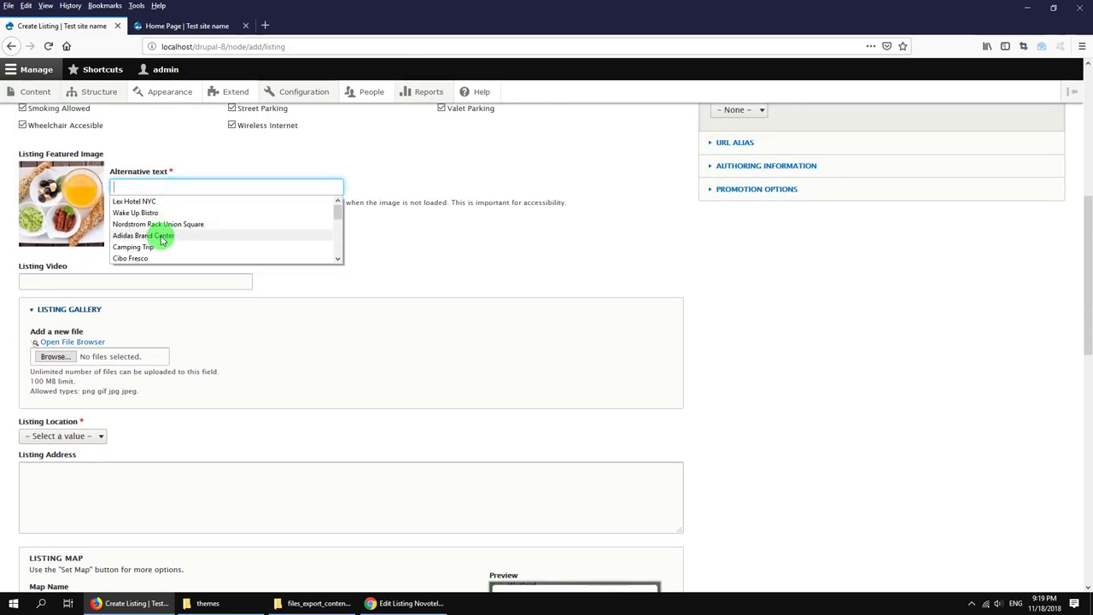
{"action": "left_click", "coordinate": [159, 236]}
{"action": "left_click", "coordinate": [129, 285]}
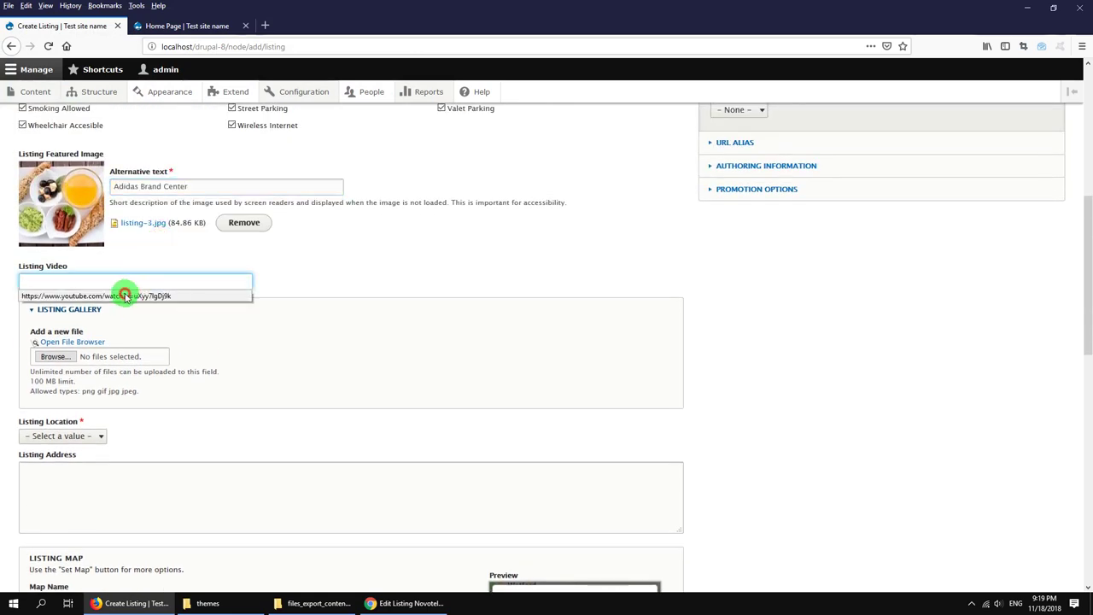
{"action": "left_click", "coordinate": [127, 294]}
Step: Add listing-14.jpg through listing-18.jpg from the listings folder to the listing gallery
{"action": "left_click", "coordinate": [89, 343]}
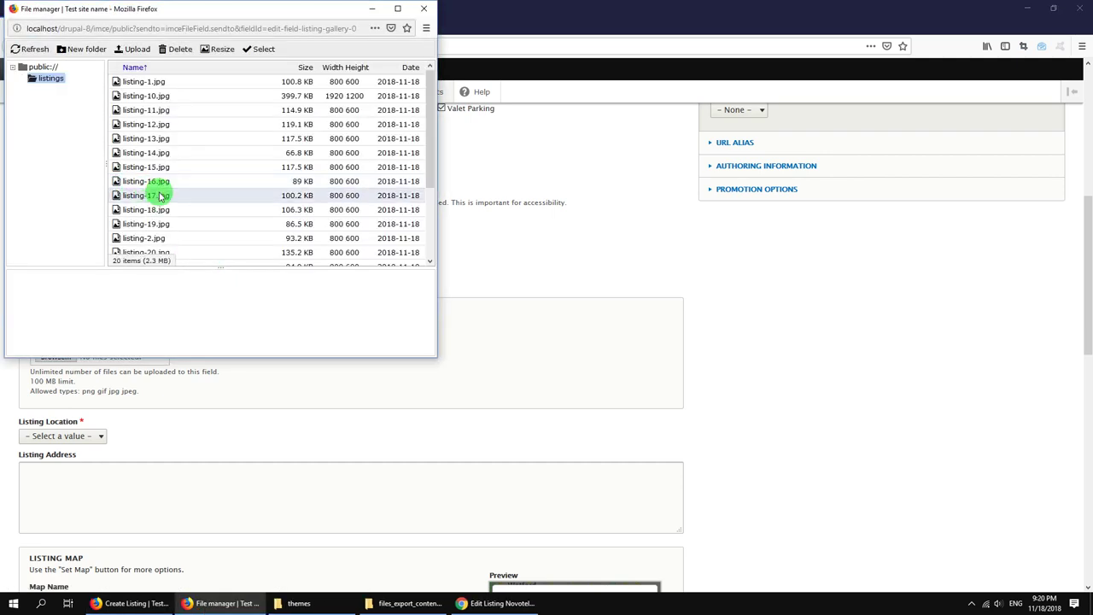
{"action": "left_click_drag", "start_coordinate": [159, 196], "coordinate": [170, 154]}
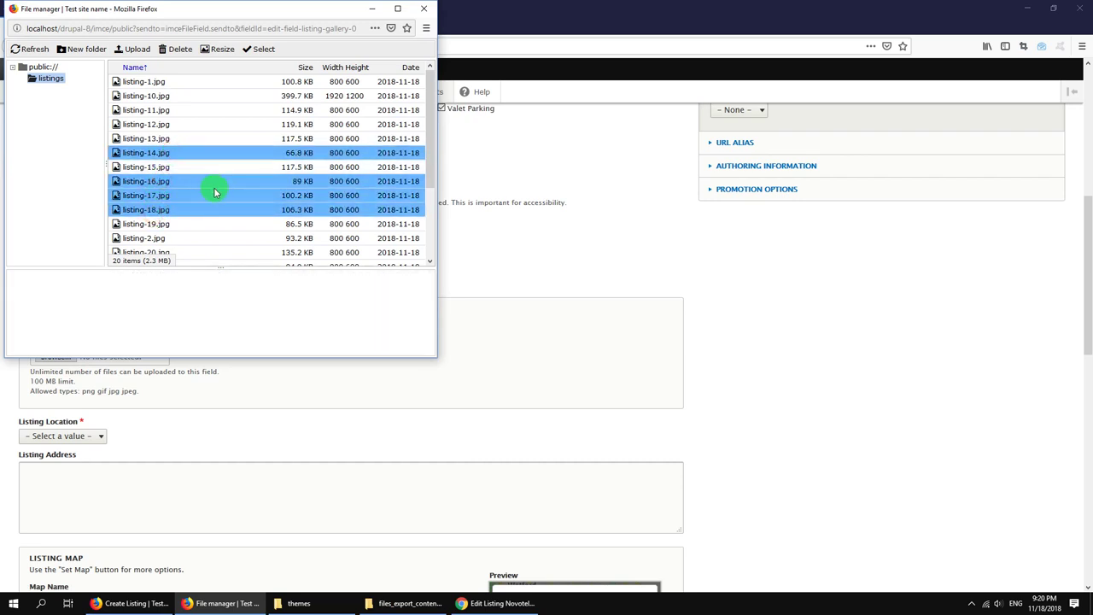
{"action": "left_click", "coordinate": [192, 170], "text": "ctrl"}
{"action": "left_click", "coordinate": [251, 49]}
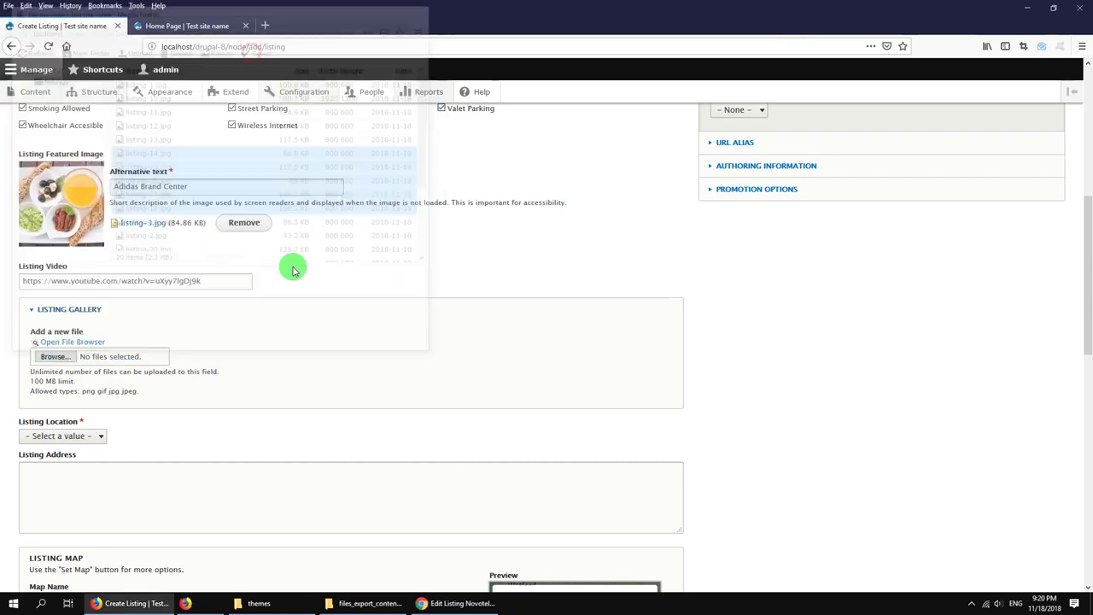
{"action": "scroll", "coordinate": [298, 285], "scroll_direction": "down", "scroll_amount": 2}
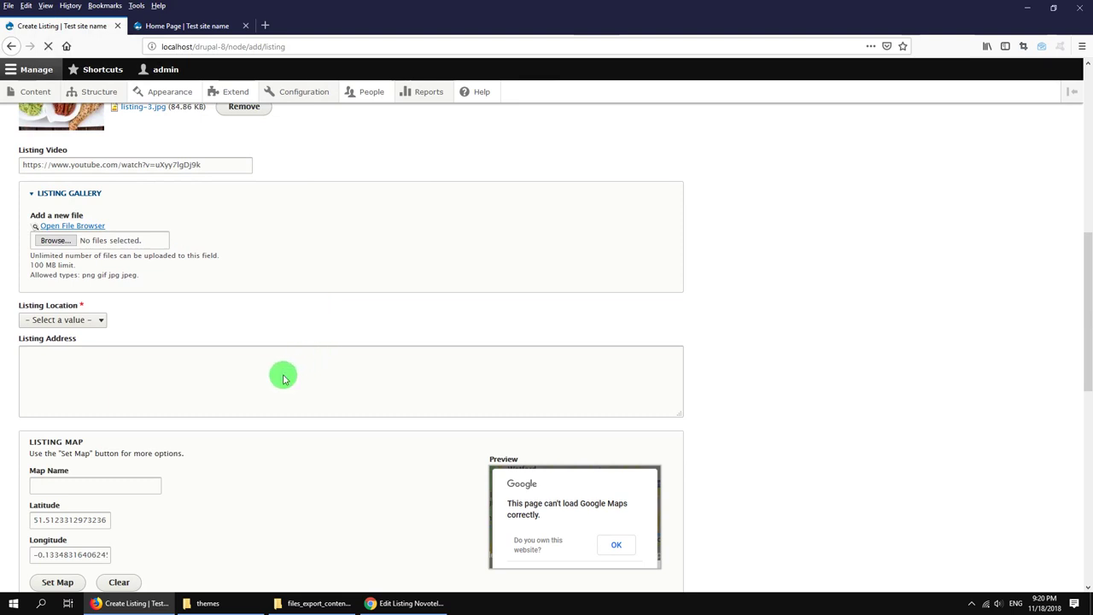
Step: Set the listing location to New York
{"action": "scroll", "coordinate": [282, 374], "scroll_direction": "down", "scroll_amount": 7}
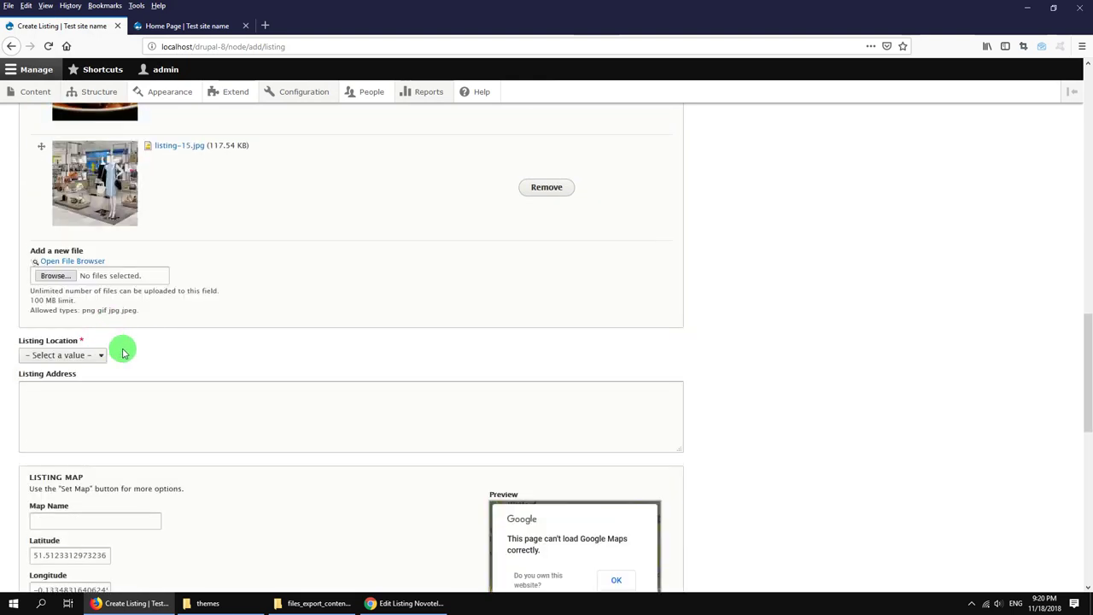
{"action": "scroll", "coordinate": [122, 351], "scroll_direction": "down", "scroll_amount": 3}
{"action": "left_click", "coordinate": [70, 187]}
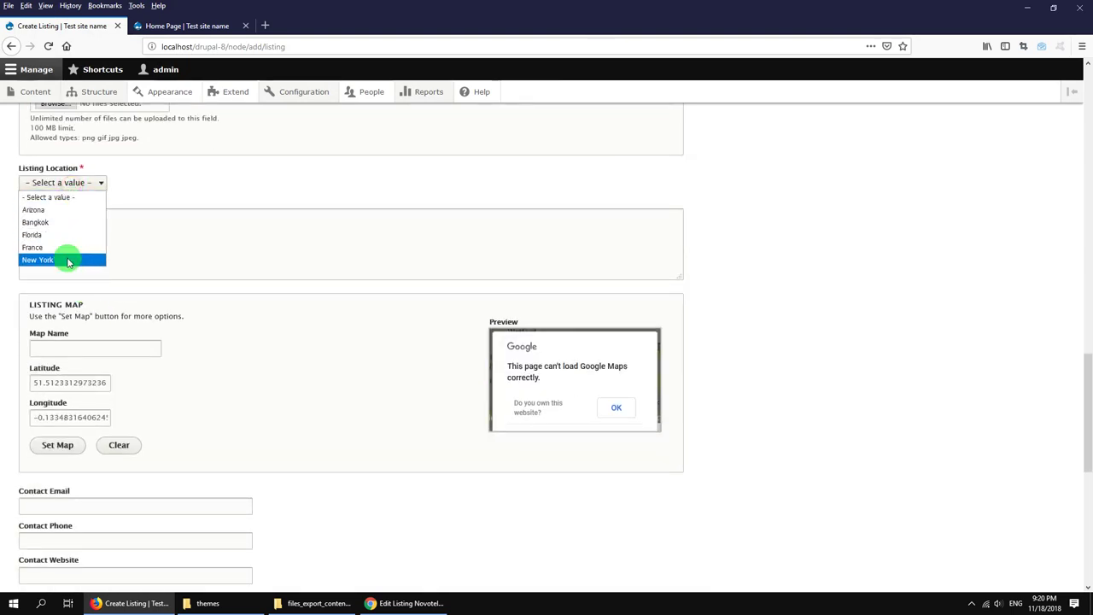
{"action": "left_click", "coordinate": [69, 260]}
{"action": "left_click", "coordinate": [71, 253]}
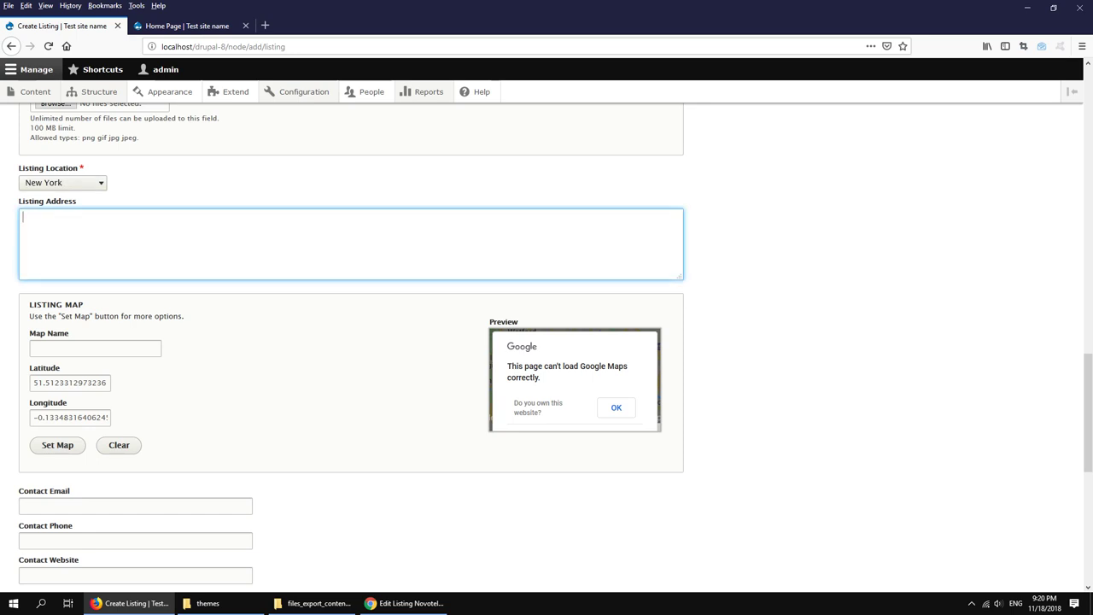
{"action": "key", "text": "alt+Tab"}
{"action": "key", "text": "alt+Tab"}
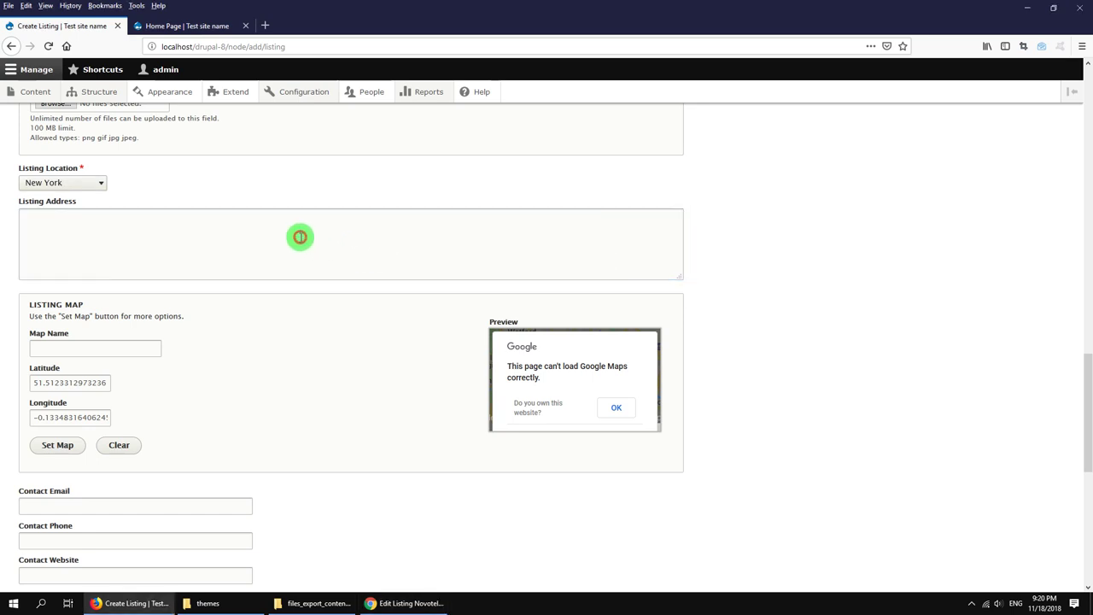
{"action": "left_click", "coordinate": [300, 238]}
{"action": "type", "text": "https://www.youtube.com/watch?v=uXyy7lgDj9k"}
{"action": "scroll", "coordinate": [282, 273], "scroll_direction": "down", "scroll_amount": 1}
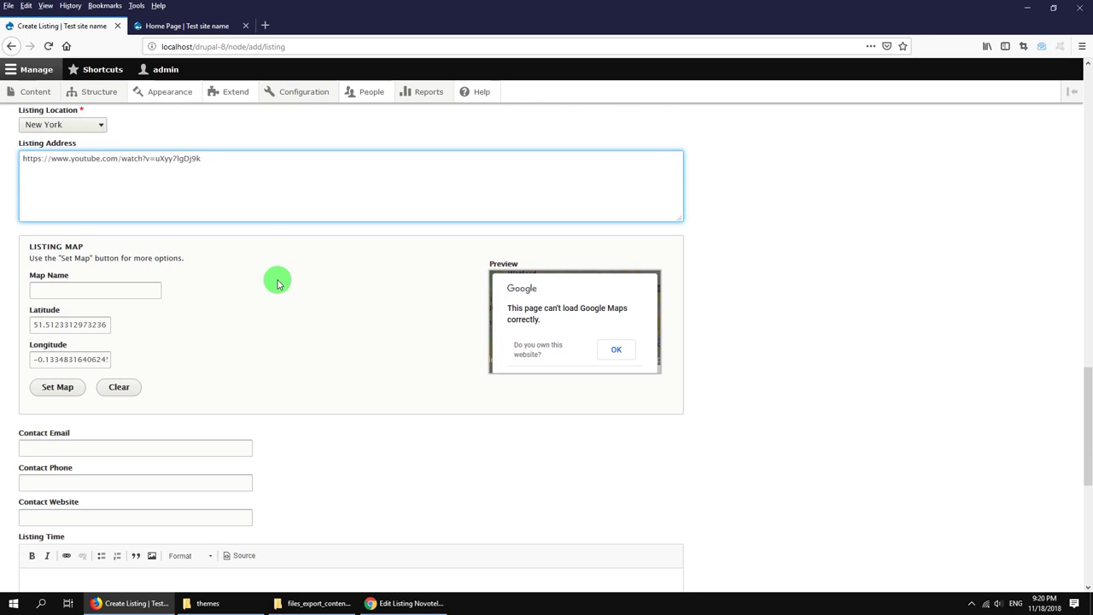
{"action": "key", "text": "ctrl+a"}
{"action": "key", "text": "BackSpace"}
Step: Enter "Brooklyn, New York" as the listing address
{"action": "scroll", "coordinate": [159, 294], "scroll_direction": "up", "scroll_amount": 2}
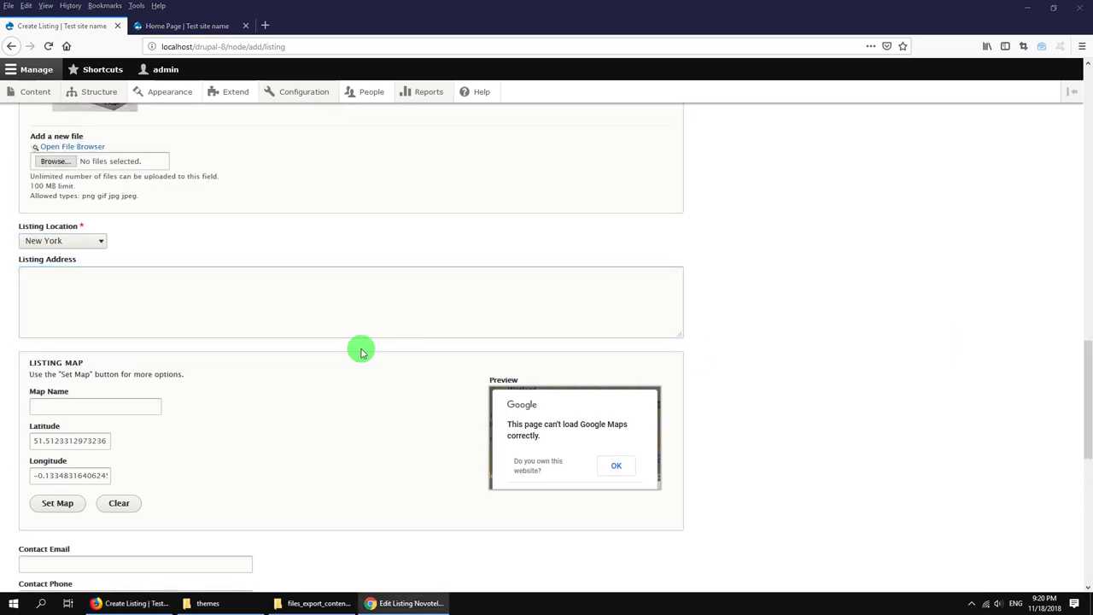
{"action": "left_click", "coordinate": [310, 303]}
{"action": "type", "text": "Brooklyn, New York"}
Step: Dismiss the map preview's error notice and set the listing map's latitude to 40.6697541 and longitude to -73.9124683
{"action": "left_click", "coordinate": [447, 464]}
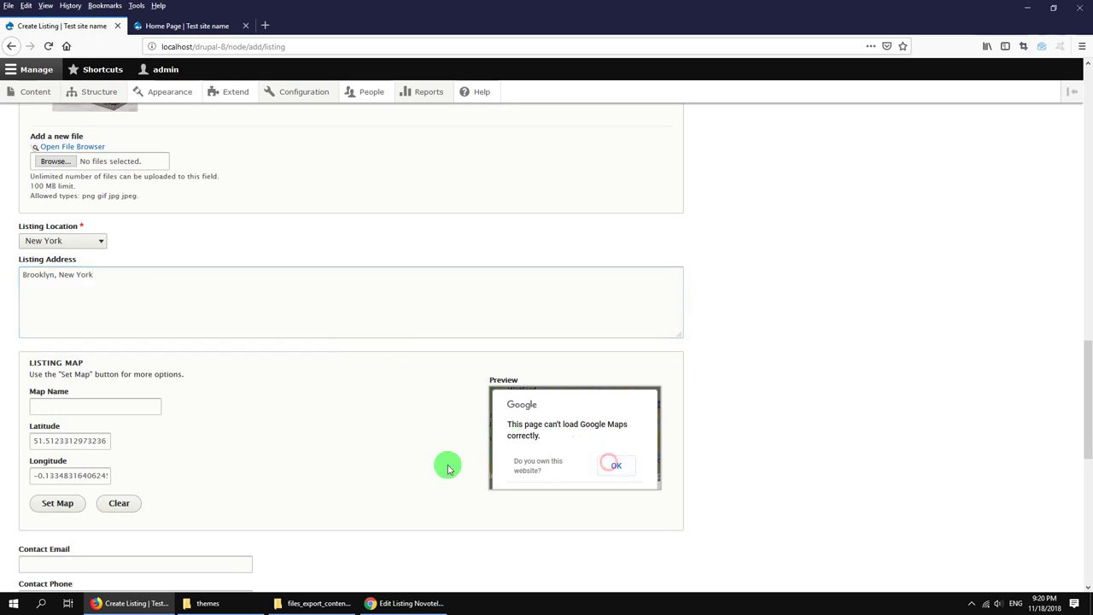
{"action": "left_click", "coordinate": [624, 467]}
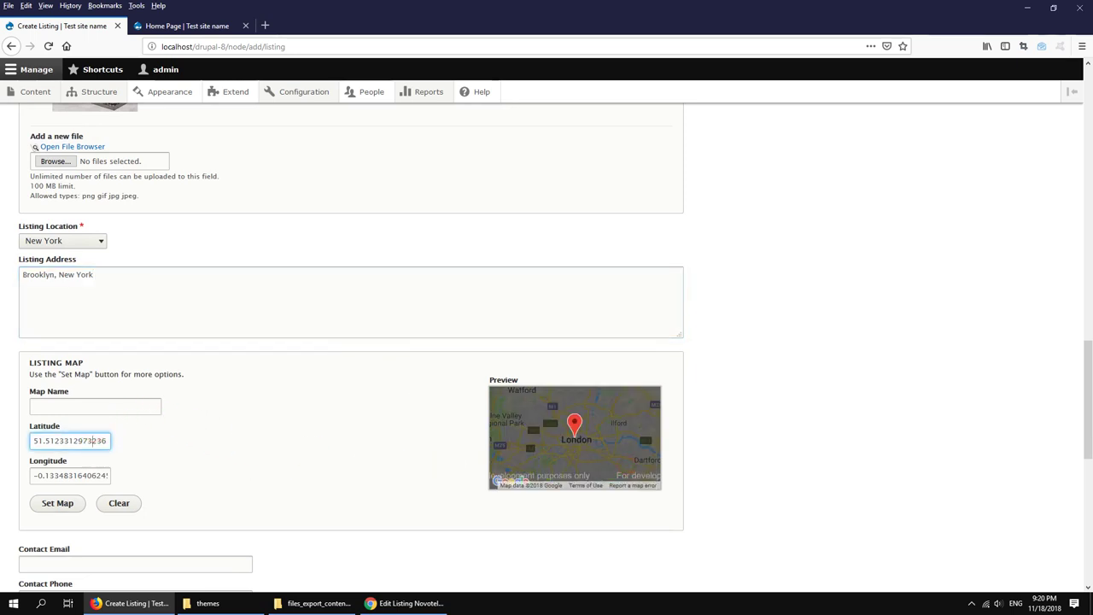
{"action": "key", "text": "alt+Tab"}
{"action": "left_click", "coordinate": [76, 439]}
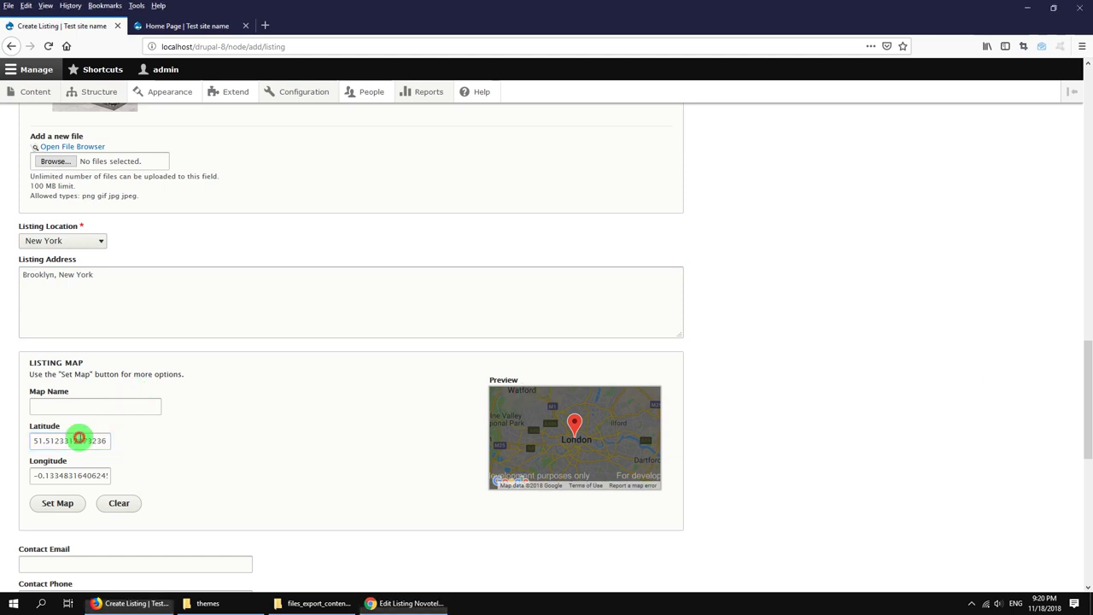
{"action": "key", "text": "ctrl+a"}
{"action": "type", "text": "40.6697541"}
{"action": "scroll", "coordinate": [827, 451], "scroll_direction": "down", "scroll_amount": 3}
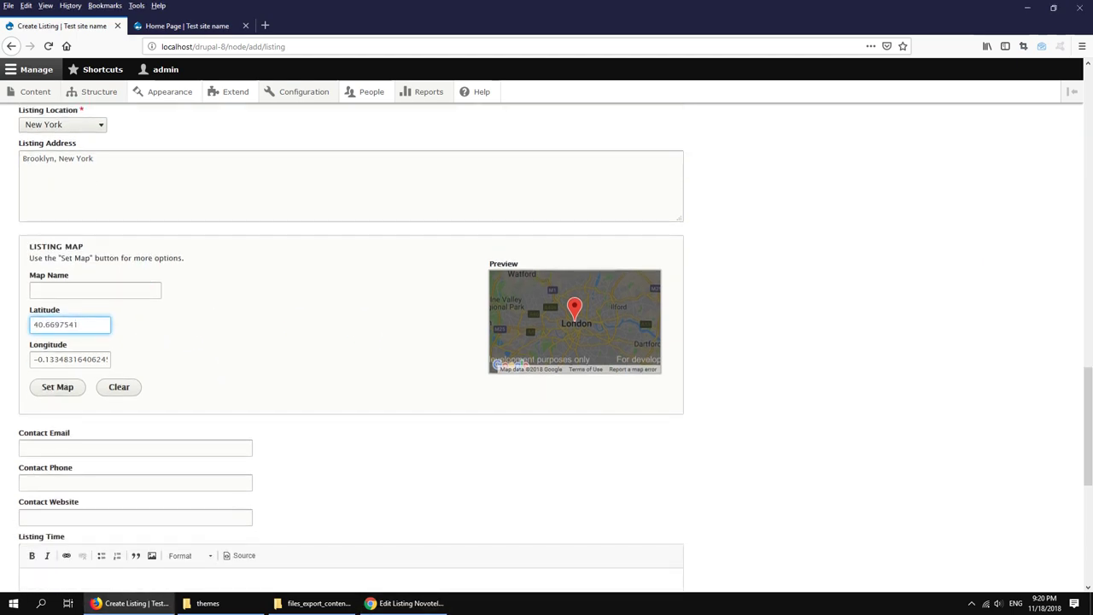
{"action": "key", "text": "alt+Tab"}
{"action": "left_click", "coordinate": [94, 361]}
{"action": "key", "text": "ctrl+a"}
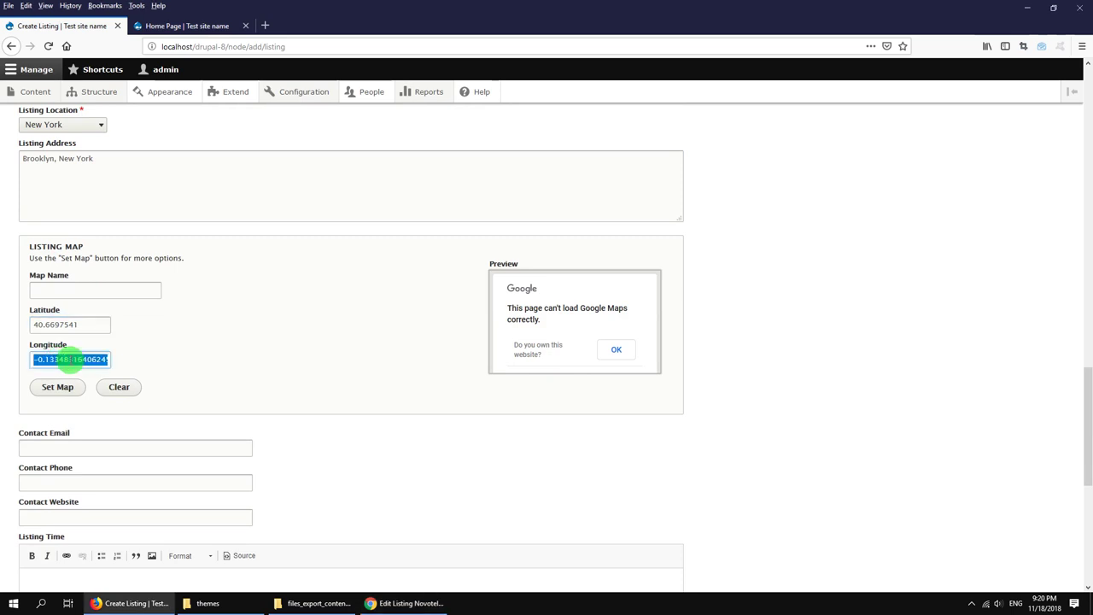
{"action": "type", "text": "-73.9124683"}
{"action": "scroll", "coordinate": [366, 405], "scroll_direction": "down", "scroll_amount": 3}
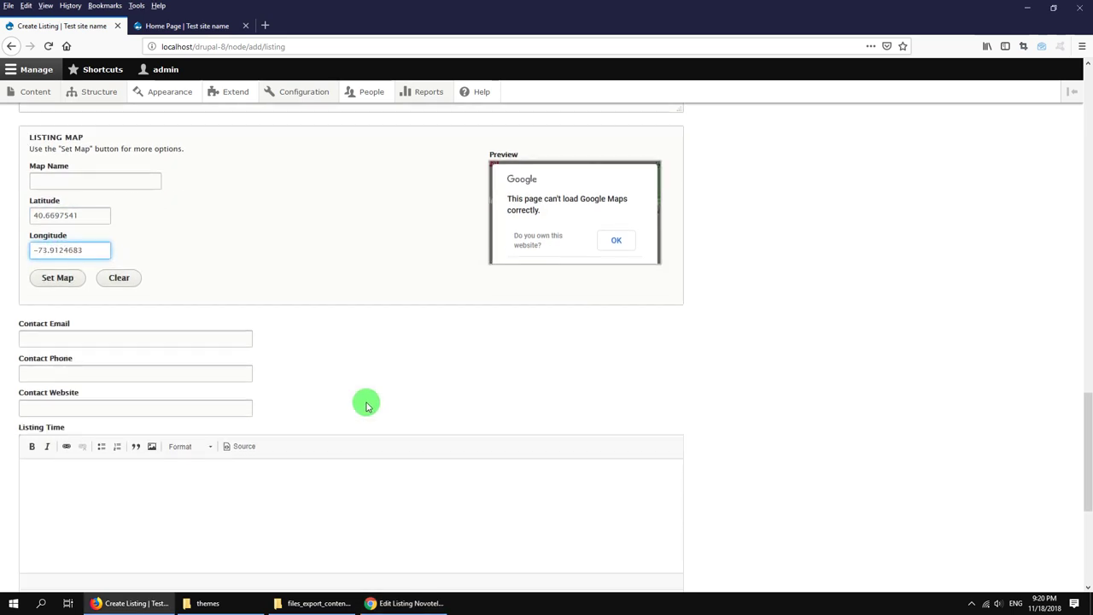
{"action": "left_click", "coordinate": [196, 336]}
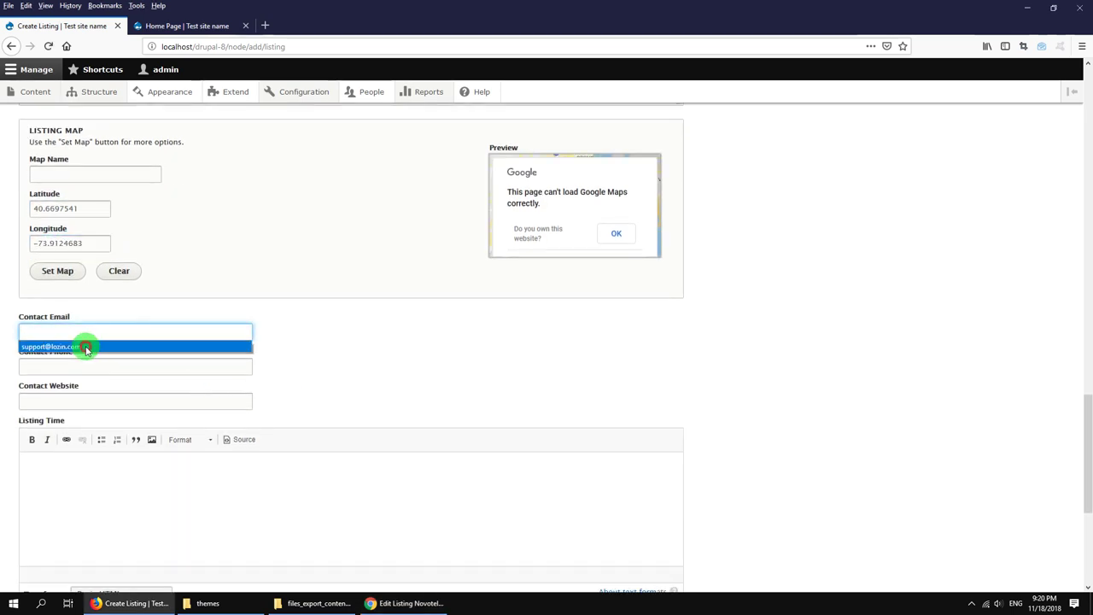
{"action": "left_click", "coordinate": [86, 350]}
{"action": "left_click", "coordinate": [74, 370]}
{"action": "left_click", "coordinate": [56, 408]}
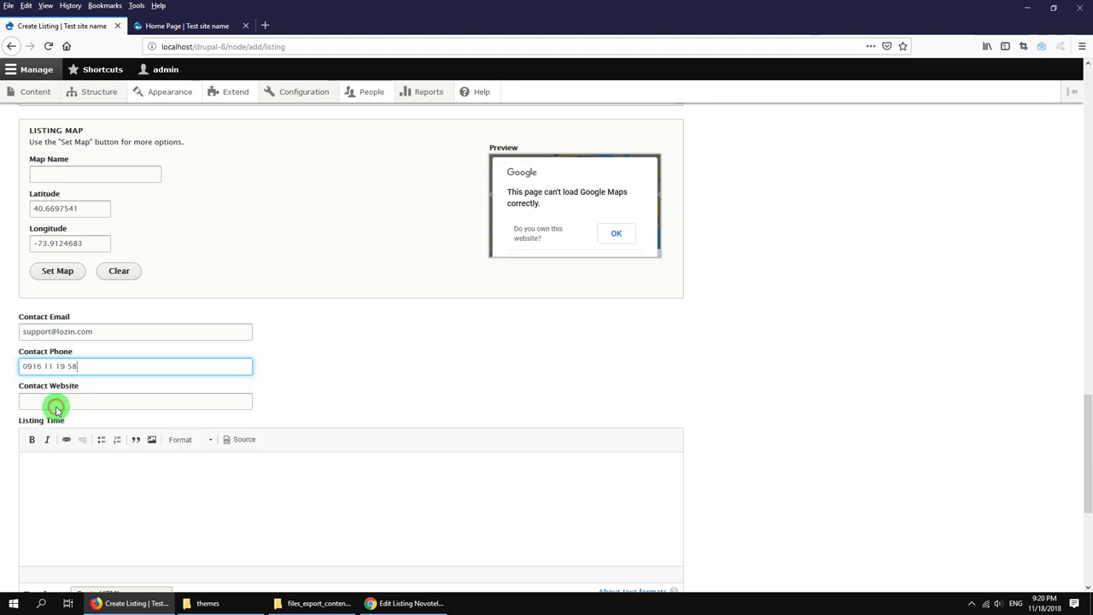
{"action": "left_click", "coordinate": [68, 393]}
{"action": "left_click", "coordinate": [55, 416]}
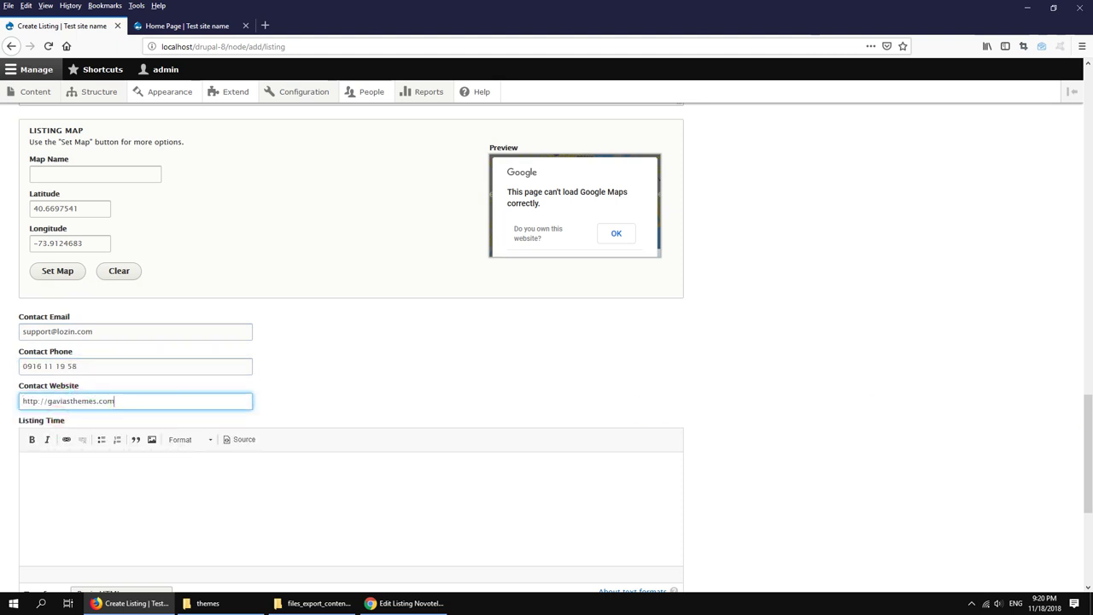
Step: Enter the listing time as bullets: Tuesday and Wednesday Closed, Monday 12:00 am - 12:10 pm, Thursday through Sunday 12:10 am - 12:10 pm
{"action": "left_click", "coordinate": [1091, 425]}
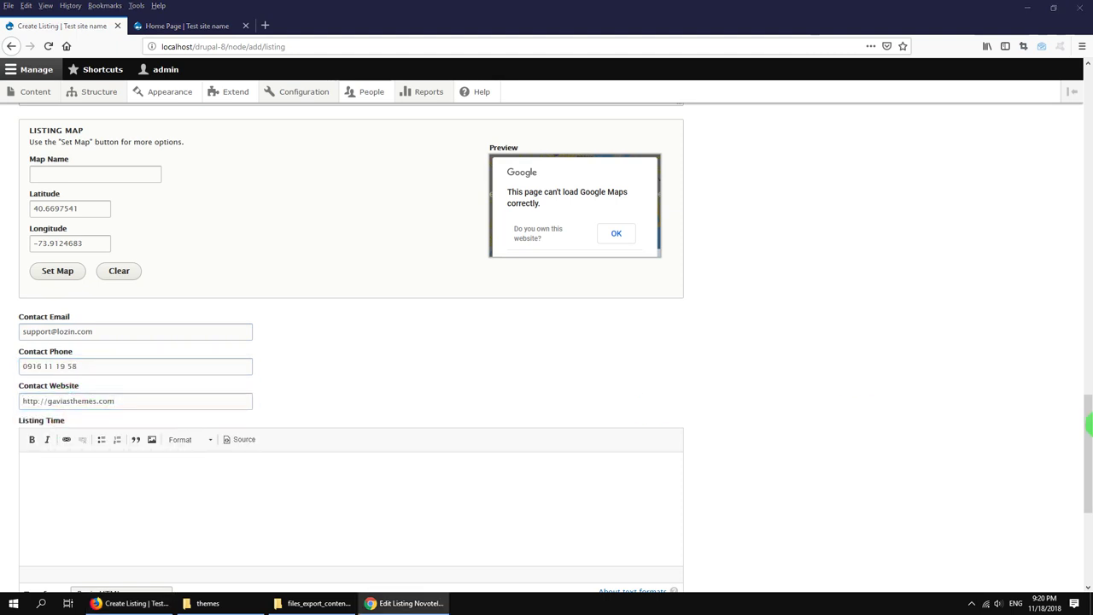
{"action": "left_click", "coordinate": [450, 503]}
{"action": "type", "text": "Tuesday: Closed Wednesday: Closed Monday: 12:00 am - 12:10 pm Thursday: 12:10 am - 12:10 pm Friday: 12:10 am - 12:10 pm Saturday: 12:10 am - 12:10 pm Sunday: 12:10 am - 12:10 pm"}
Step: Set the Facebook, Twitter, Google and Linkedin social links to "#" and save the listing
{"action": "scroll", "coordinate": [448, 506], "scroll_direction": "down", "scroll_amount": 5}
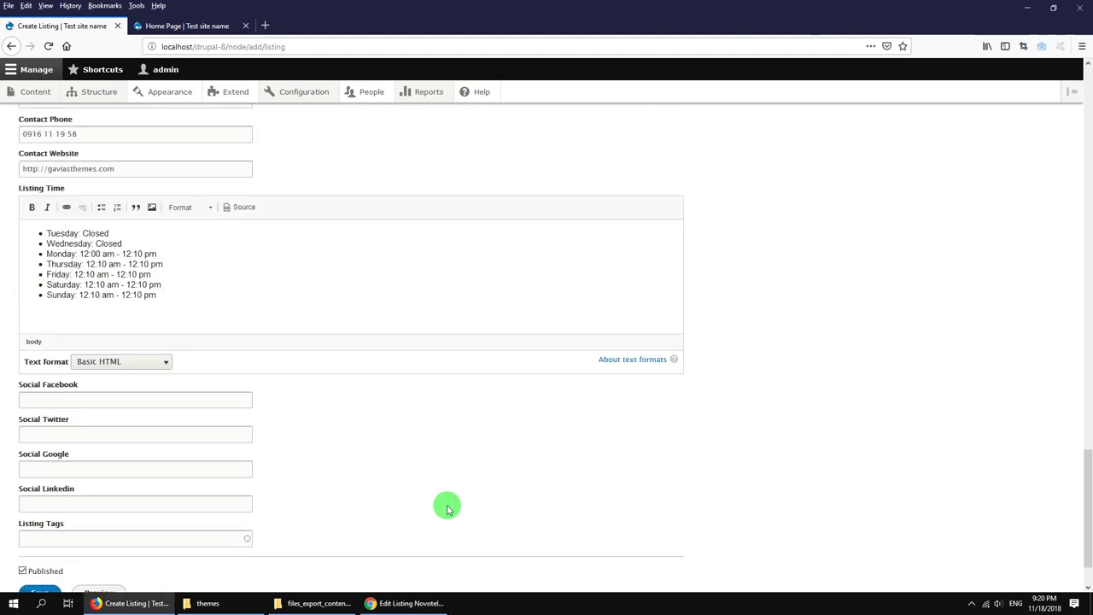
{"action": "left_click", "coordinate": [162, 398]}
{"action": "type", "text": "#"}
{"action": "left_click", "coordinate": [86, 438]}
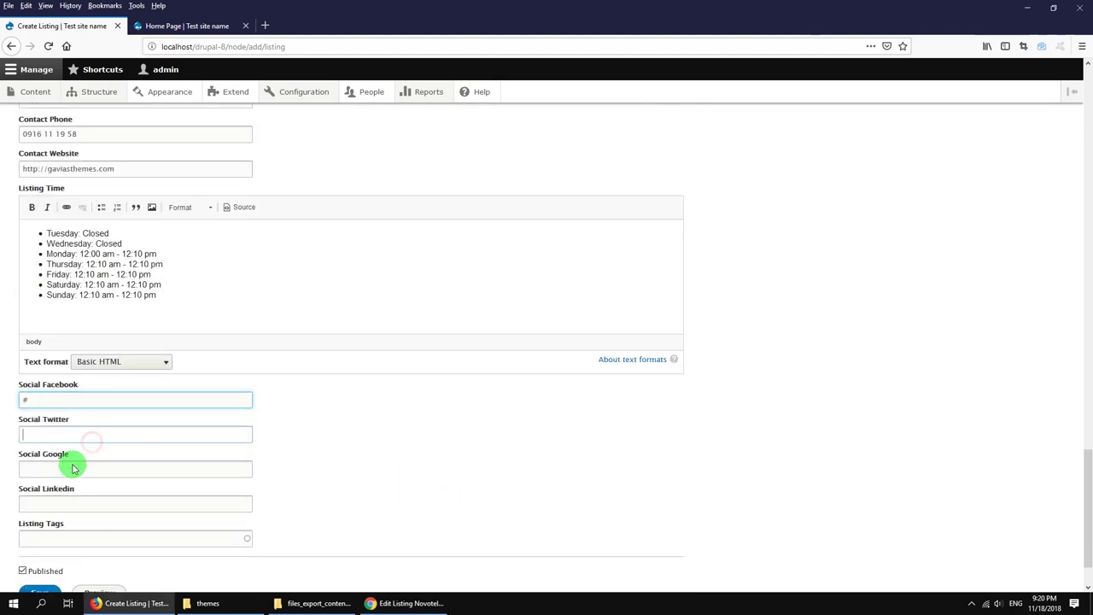
{"action": "type", "text": "#"}
{"action": "left_click", "coordinate": [64, 471]}
{"action": "type", "text": "#"}
{"action": "left_click", "coordinate": [59, 499]}
{"action": "type", "text": "#"}
{"action": "scroll", "coordinate": [330, 464], "scroll_direction": "down", "scroll_amount": 2}
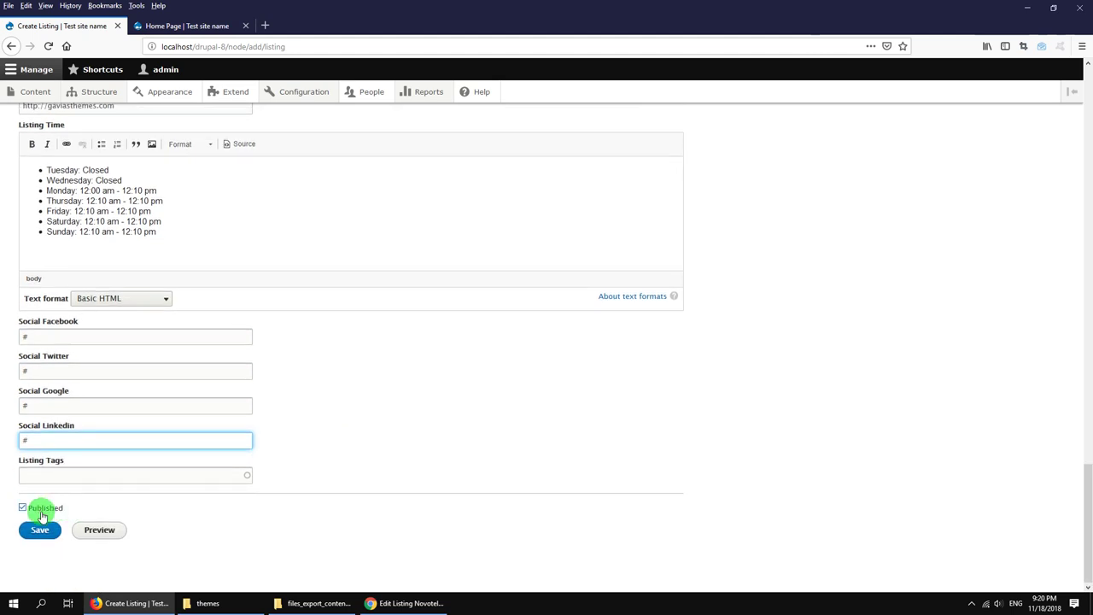
{"action": "left_click", "coordinate": [34, 533]}
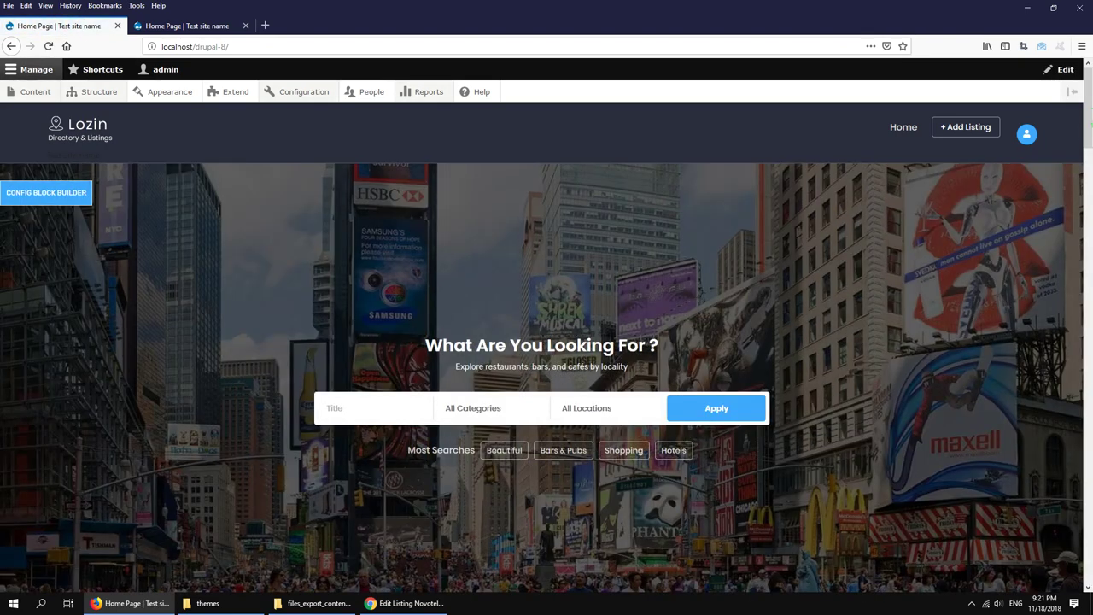
Step: Examine the home page's sections, including the Most Visited Places listings, from the search banner down to the footer
{"action": "key", "text": "alt+Tab"}
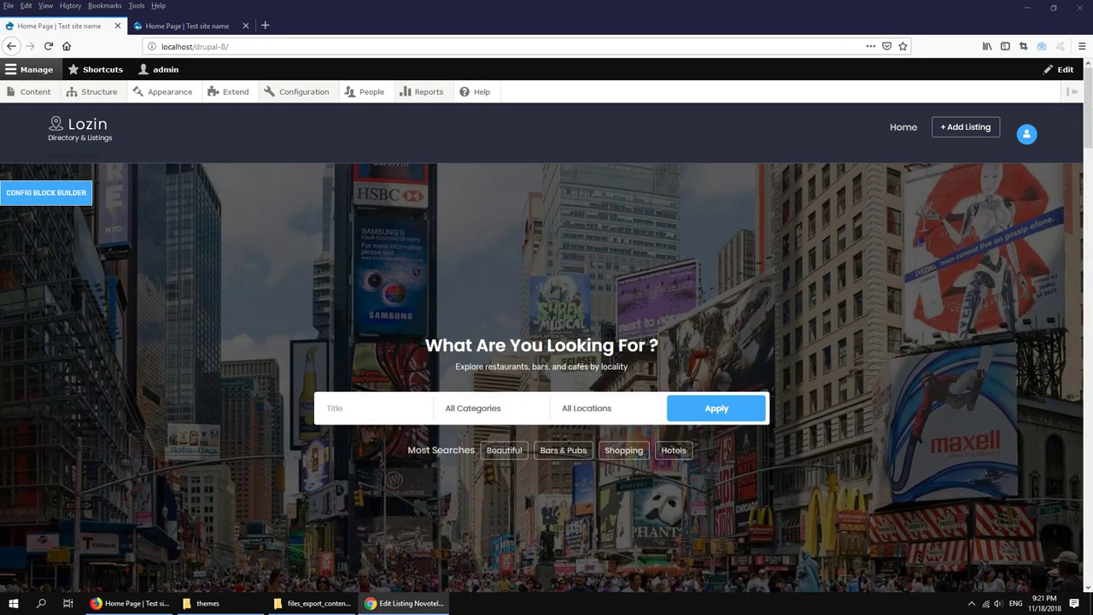
{"action": "left_click_drag", "start_coordinate": [1087, 115], "coordinate": [1087, 247]}
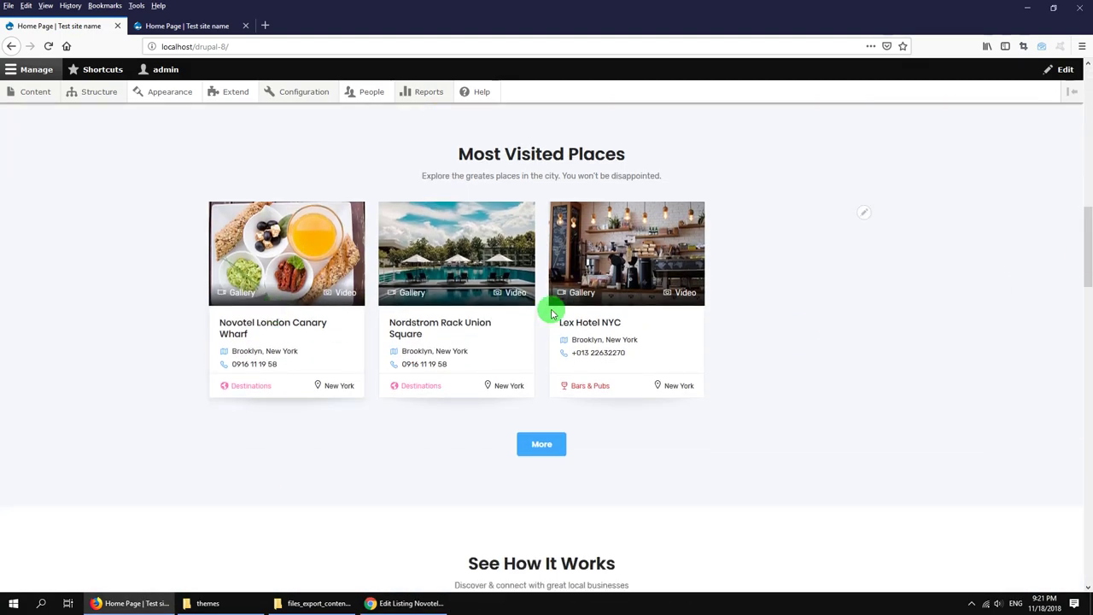
{"action": "scroll", "coordinate": [799, 370], "scroll_direction": "down", "scroll_amount": 15}
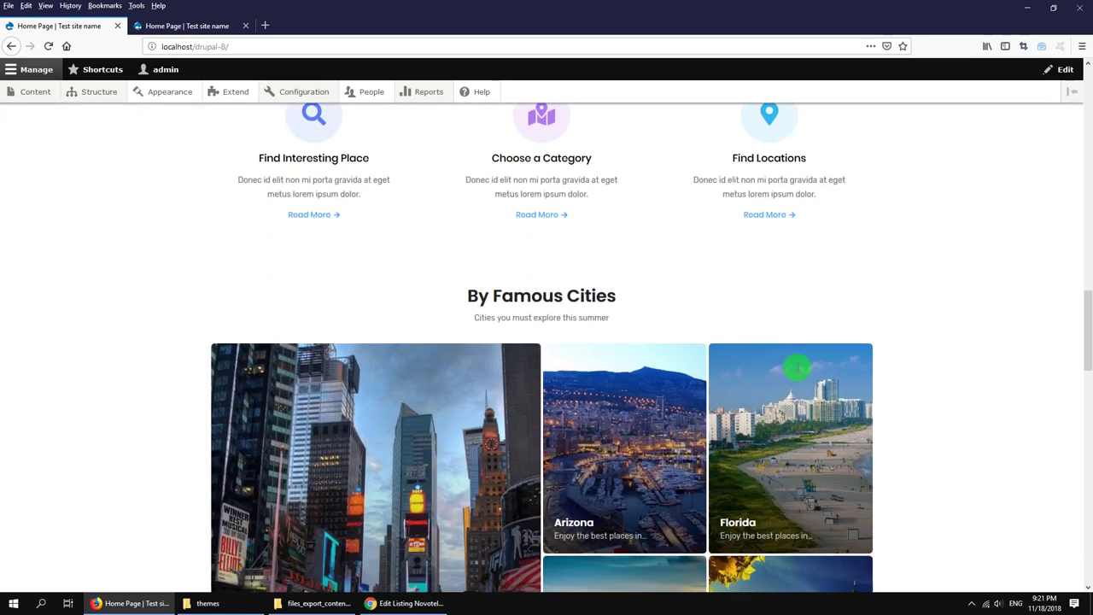
{"action": "scroll", "coordinate": [798, 370], "scroll_direction": "down", "scroll_amount": 5}
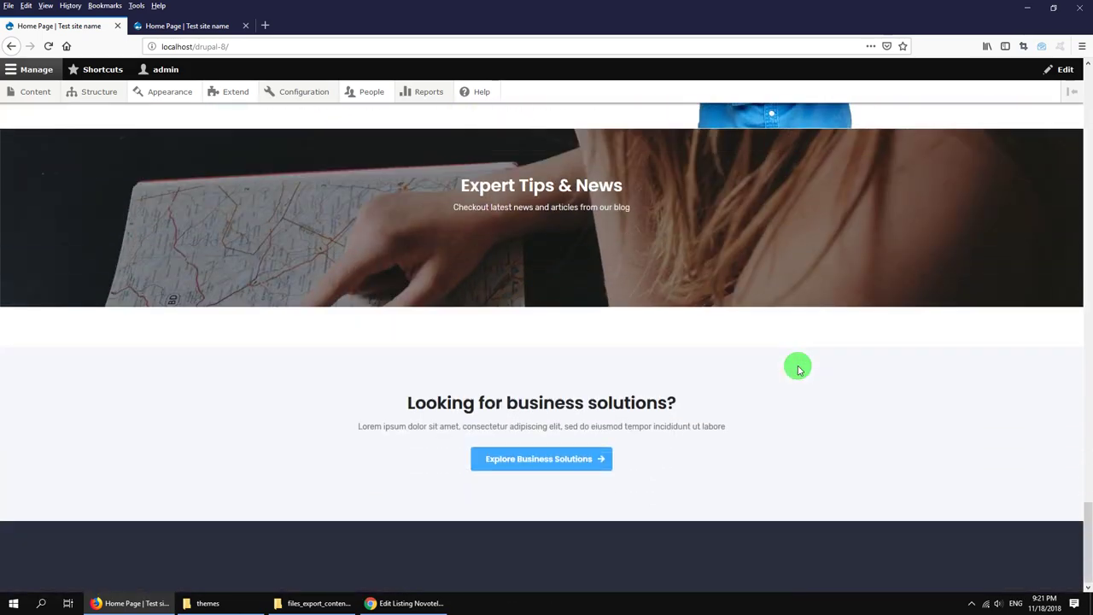
{"action": "scroll", "coordinate": [798, 369], "scroll_direction": "up", "scroll_amount": 20}
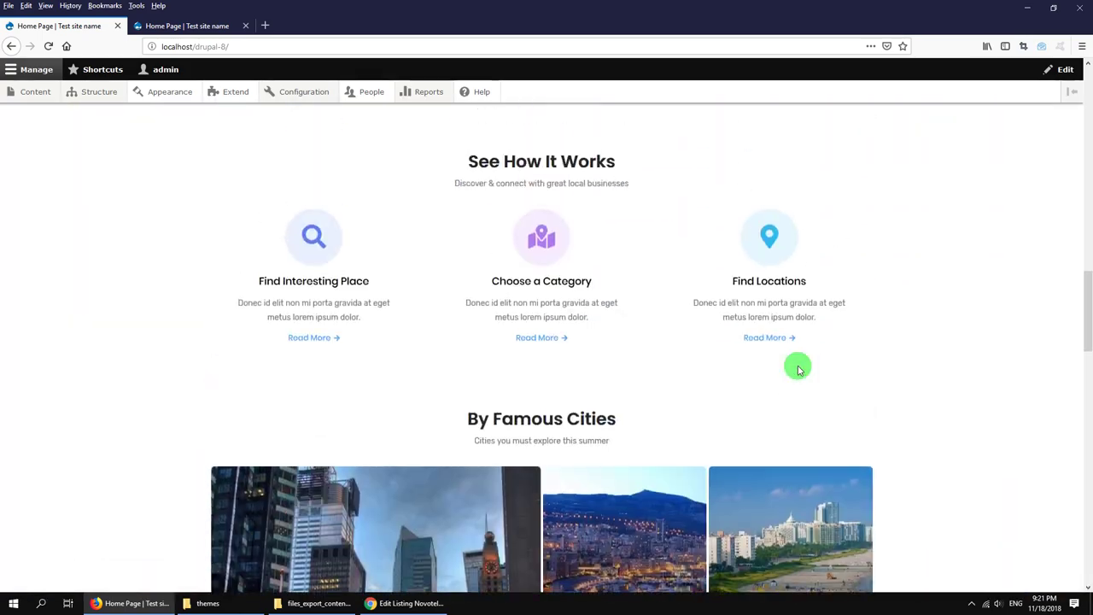
{"action": "scroll", "coordinate": [798, 370], "scroll_direction": "up", "scroll_amount": 9}
{"action": "scroll", "coordinate": [799, 370], "scroll_direction": "down", "scroll_amount": 6}
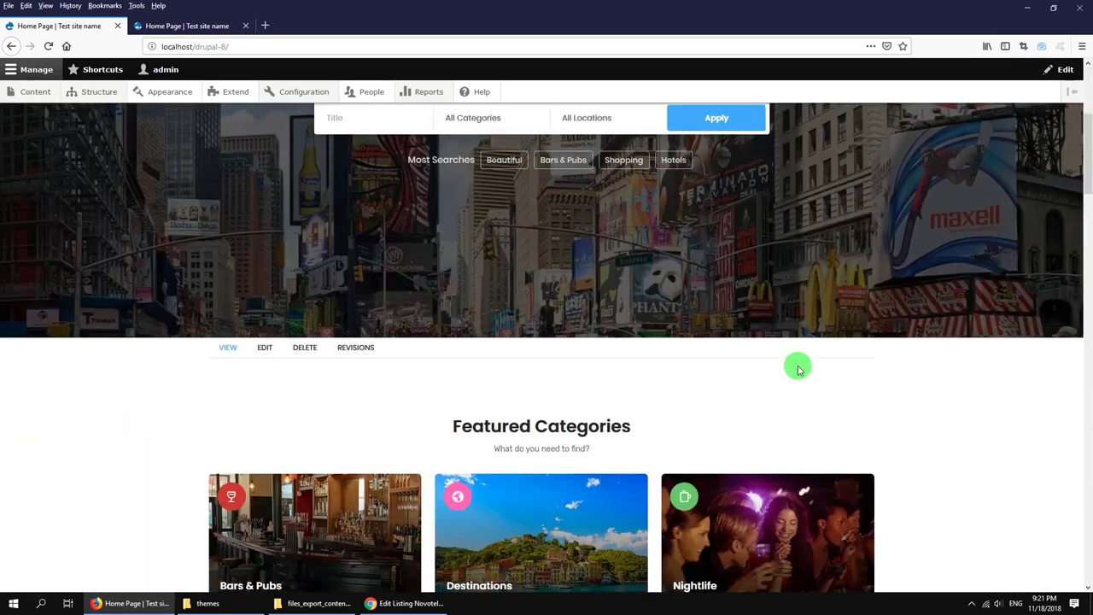
{"action": "scroll", "coordinate": [798, 370], "scroll_direction": "up", "scroll_amount": 6}
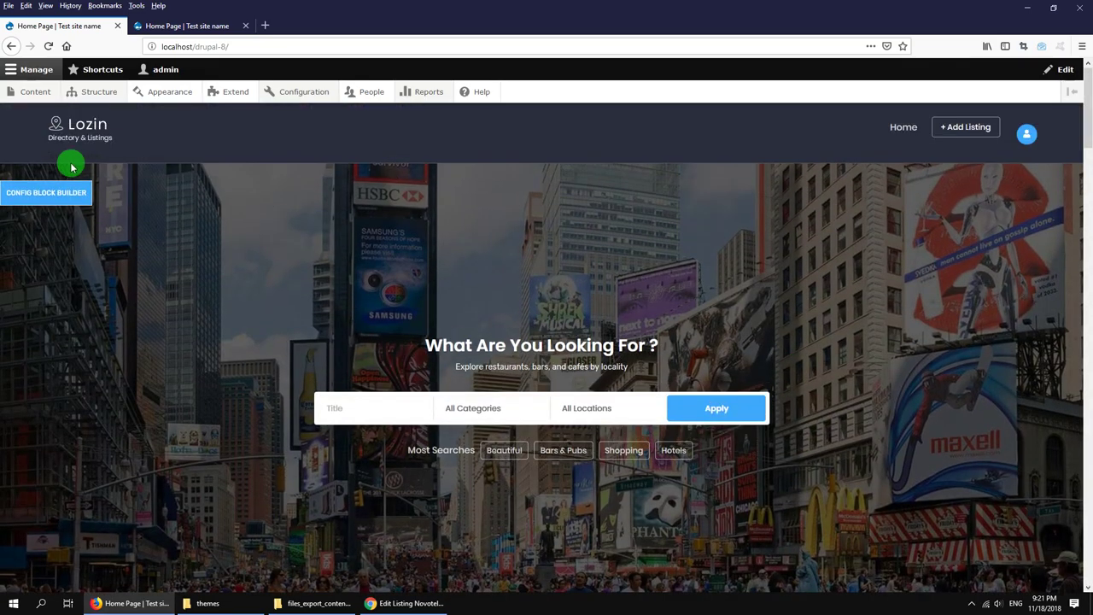
Step: In the block layout, configure the Site branding block to show only the site logo, without site name or slogan, and save it
{"action": "mouse_move", "coordinate": [92, 94]}
{"action": "left_click", "coordinate": [99, 114]}
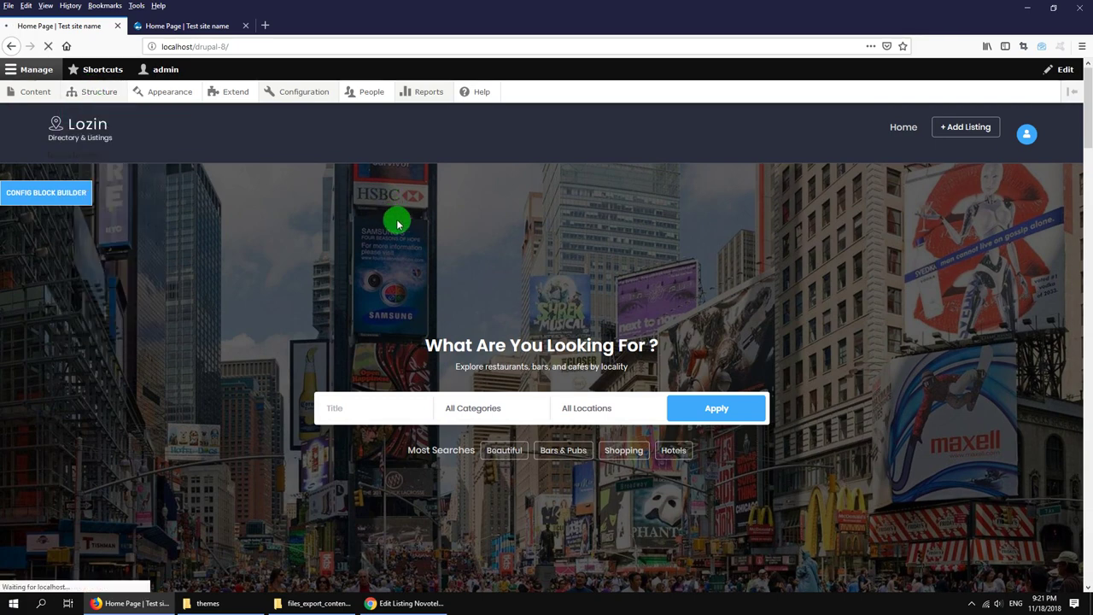
{"action": "scroll", "coordinate": [383, 293], "scroll_direction": "down", "scroll_amount": 5}
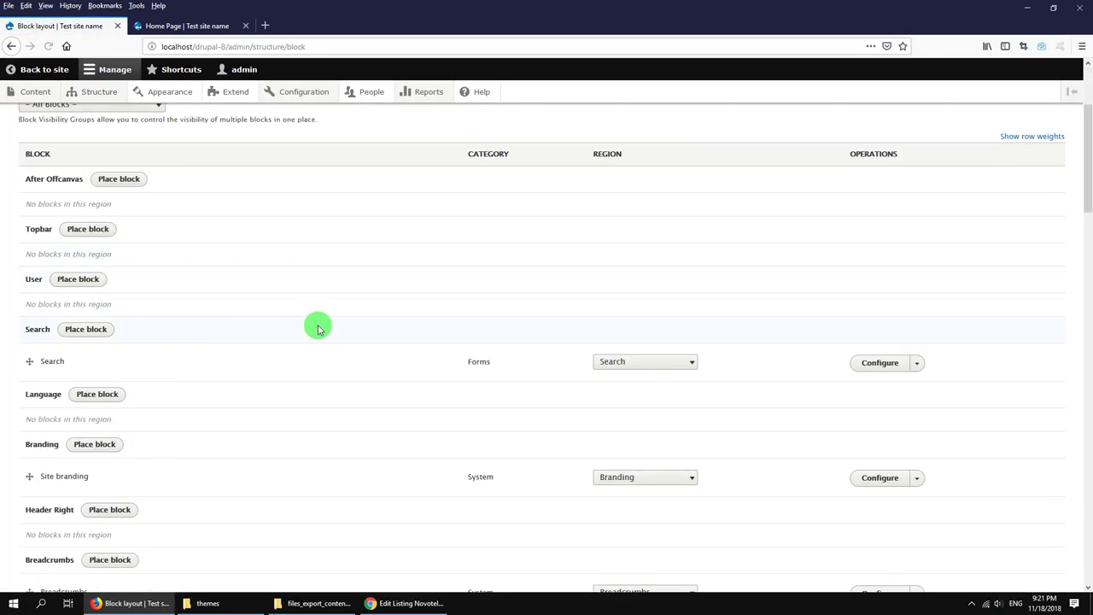
{"action": "scroll", "coordinate": [86, 350], "scroll_direction": "down", "scroll_amount": 2}
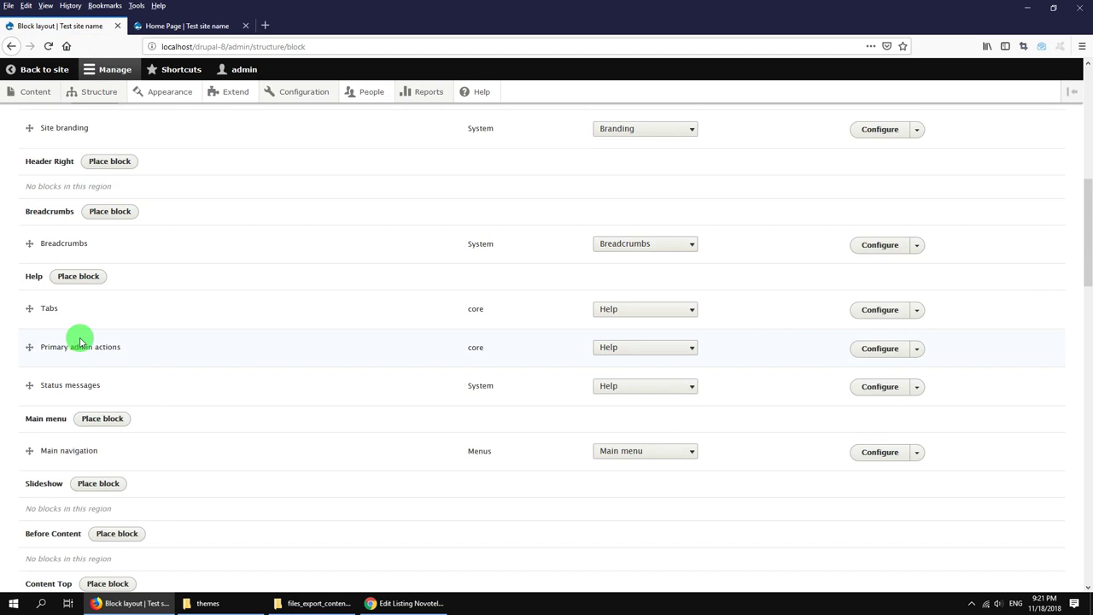
{"action": "scroll", "coordinate": [619, 182], "scroll_direction": "up", "scroll_amount": 1}
{"action": "left_click", "coordinate": [871, 181]}
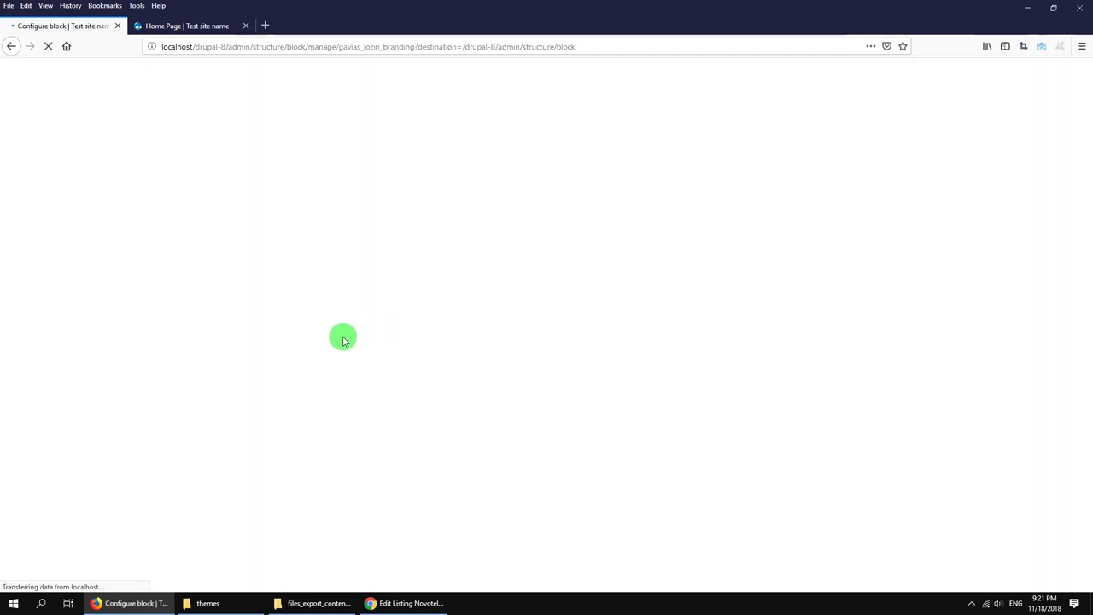
{"action": "left_click", "coordinate": [33, 345]}
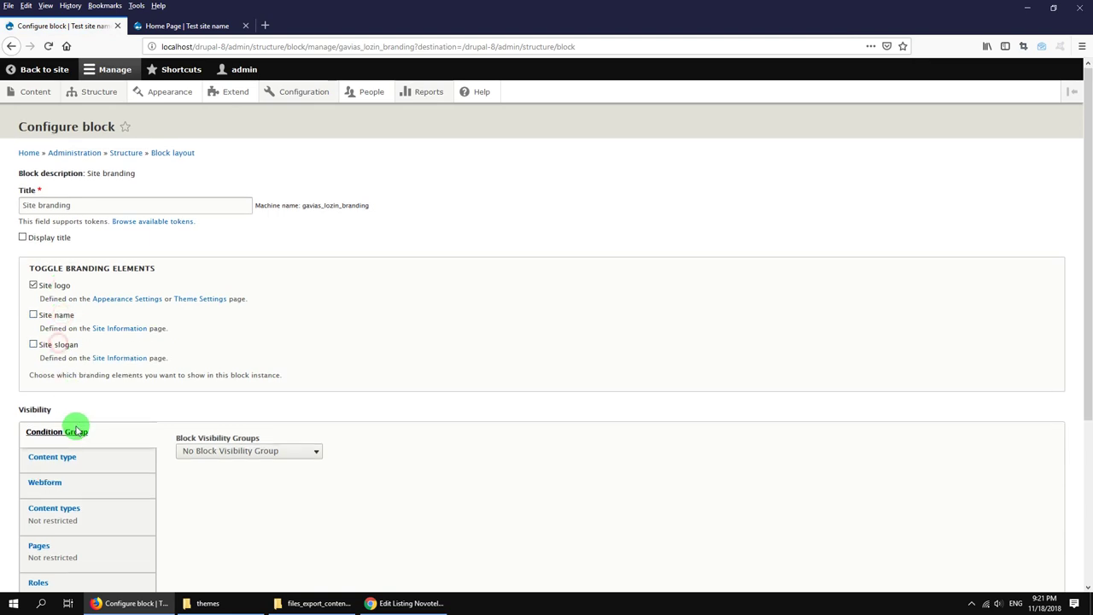
{"action": "scroll", "coordinate": [74, 427], "scroll_direction": "down", "scroll_amount": 3}
{"action": "left_click", "coordinate": [52, 530]}
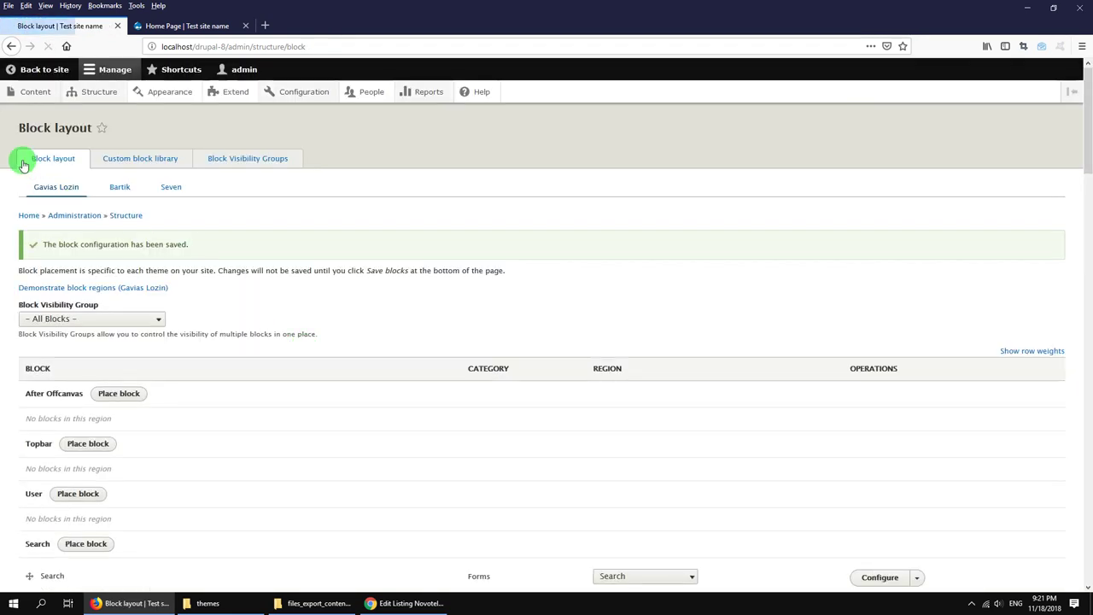
Step: Return to the site's home page and check the header's branding and user icon
{"action": "mouse_move", "coordinate": [44, 95]}
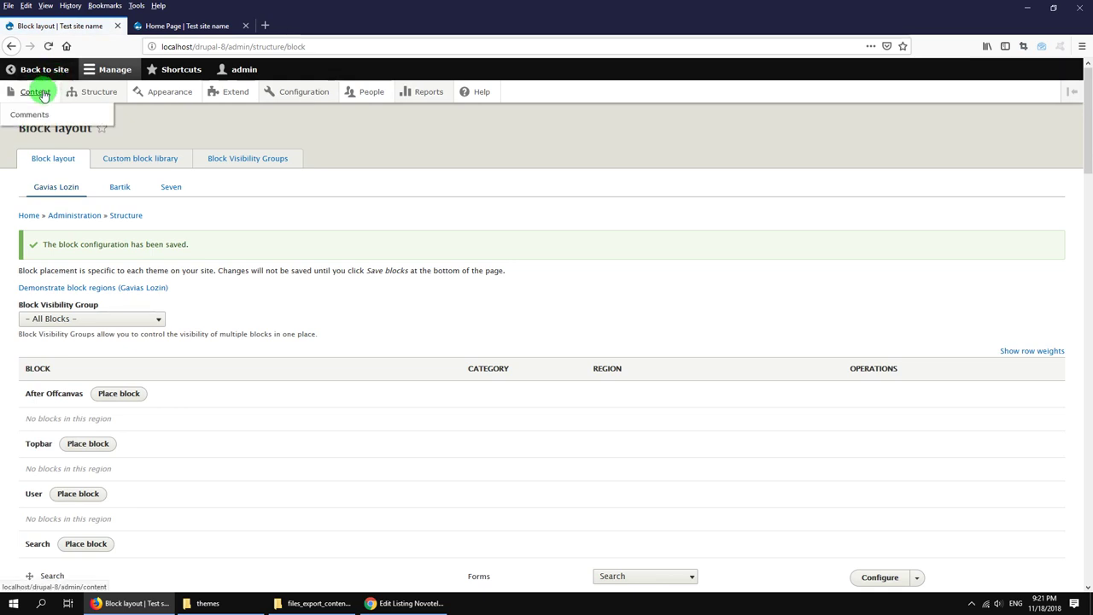
{"action": "left_click", "coordinate": [46, 75]}
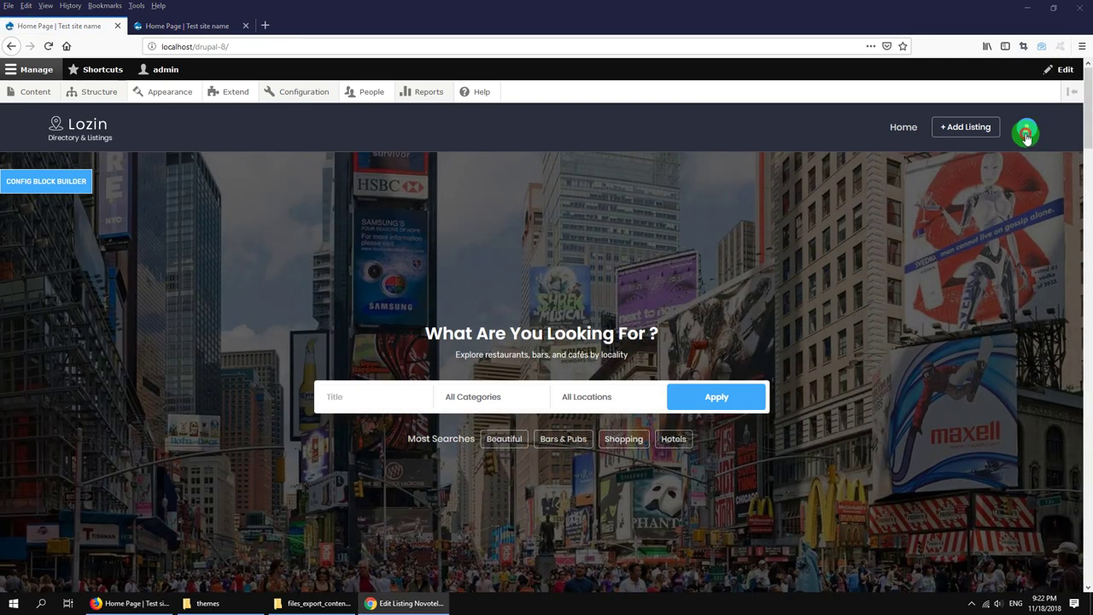
{"action": "left_click", "coordinate": [1027, 135]}
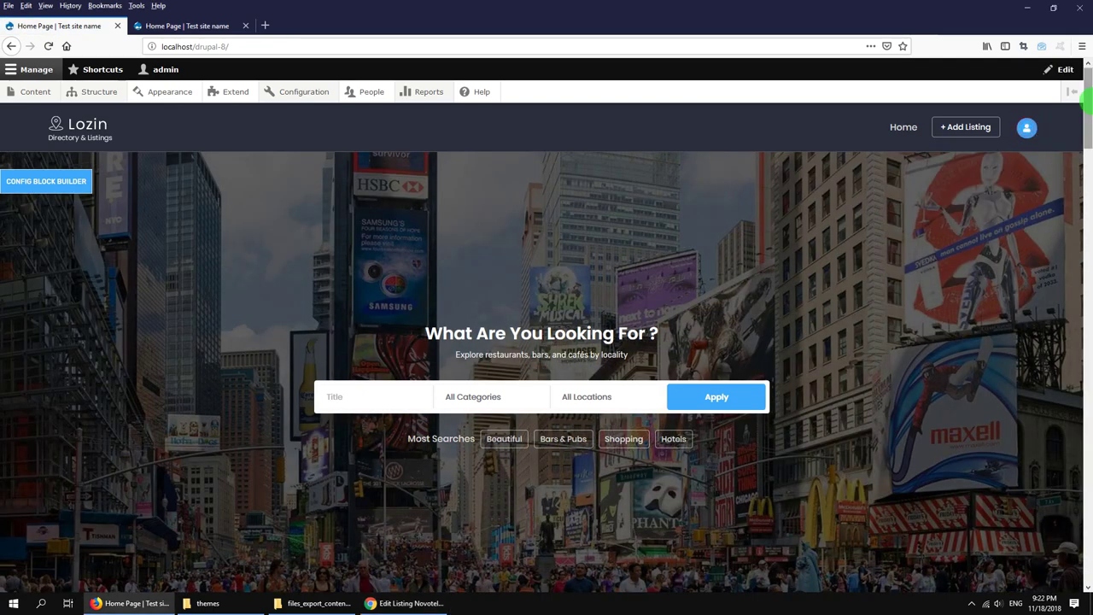
{"action": "key", "text": "alt+Tab"}
{"action": "left_click_drag", "start_coordinate": [1090, 119], "coordinate": [875, 344]}
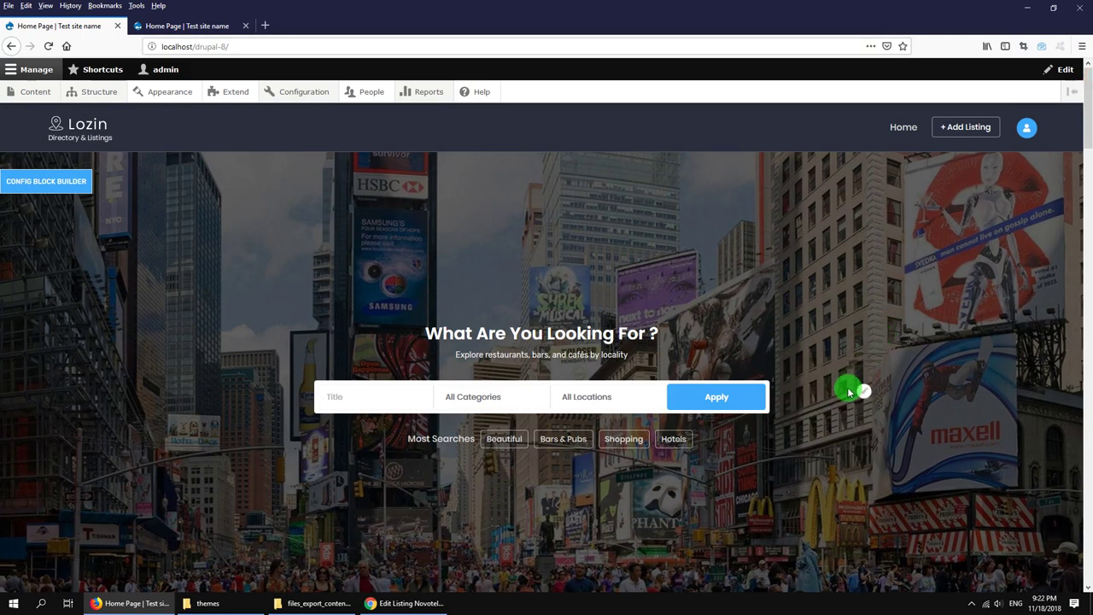